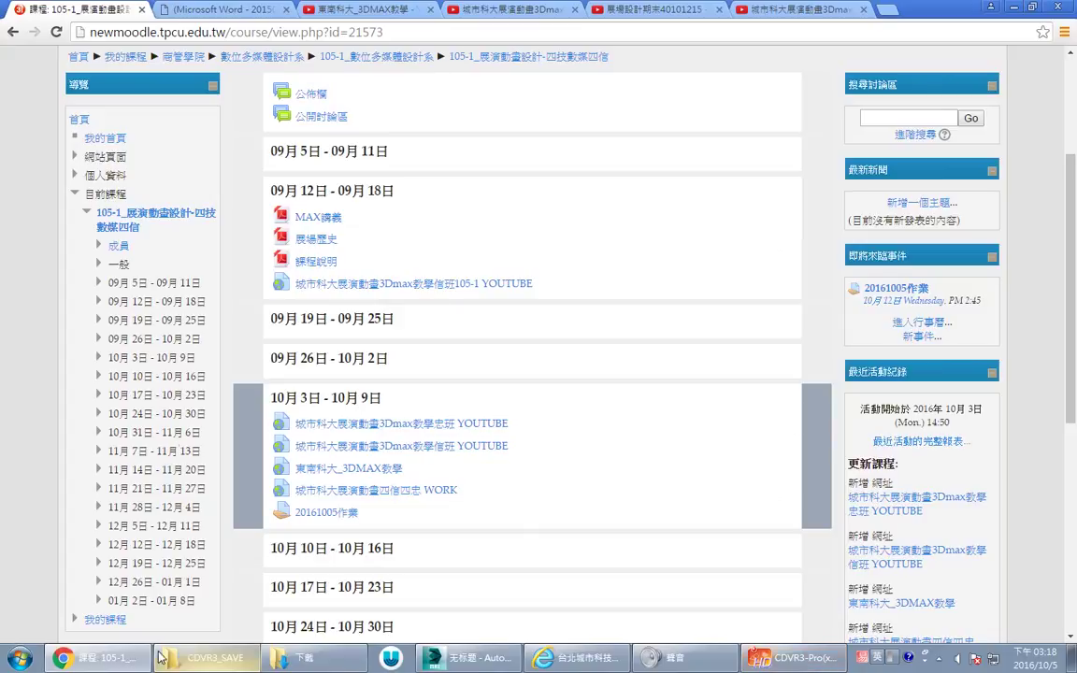
# Step: Browse the Start menu to the Autodesk 3ds Max 2014 program group, then return to the running 3ds Max
pyautogui.click(19, 659)
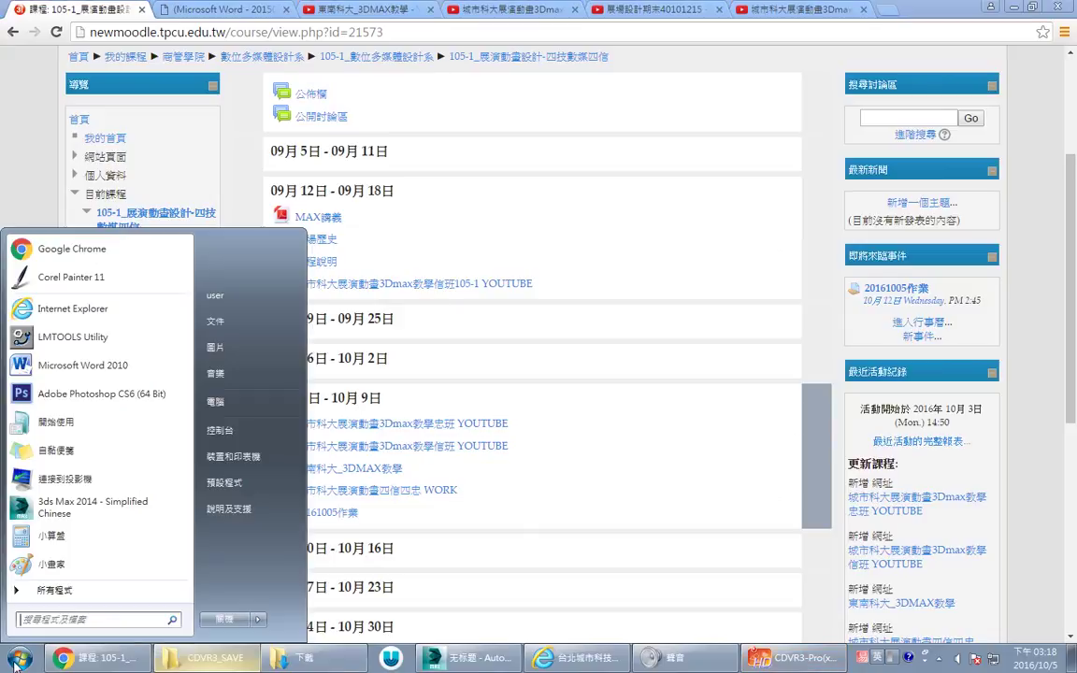
pyautogui.click(76, 592)
pyautogui.scroll(-2, 80, 559)
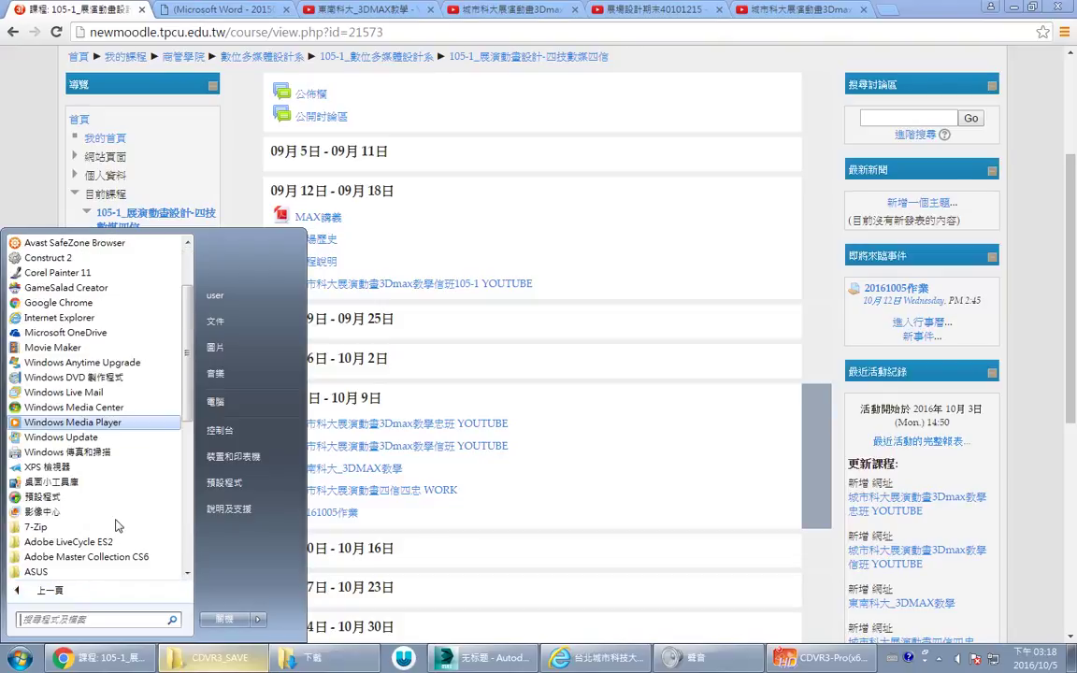
pyautogui.scroll(-1, 81, 559)
pyautogui.click(96, 545)
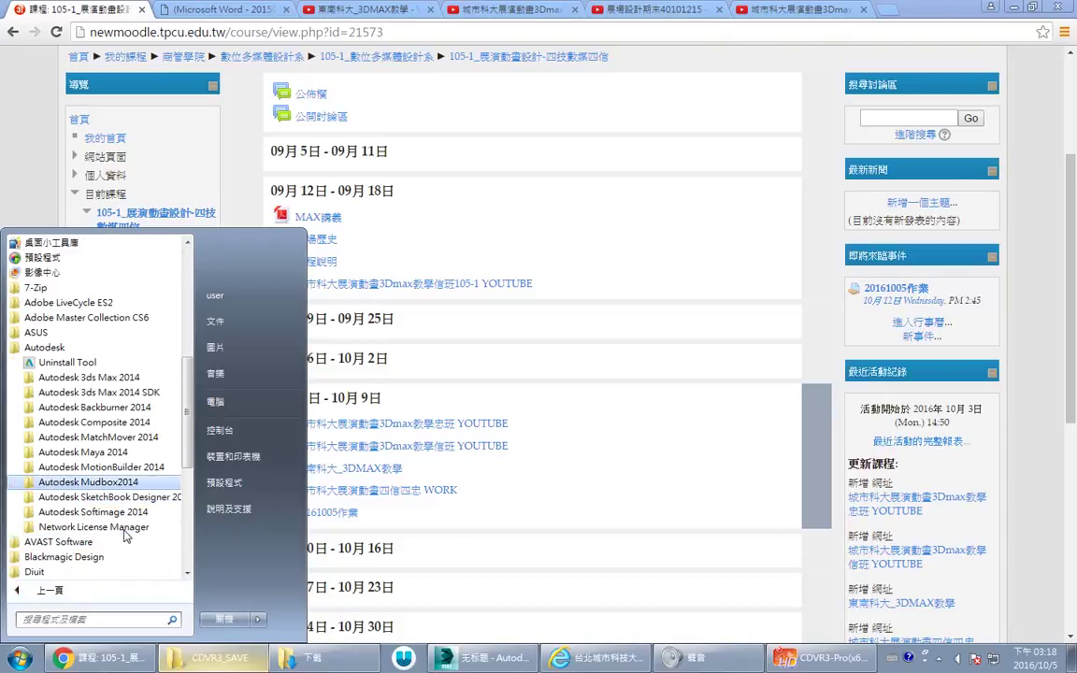
pyautogui.click(143, 378)
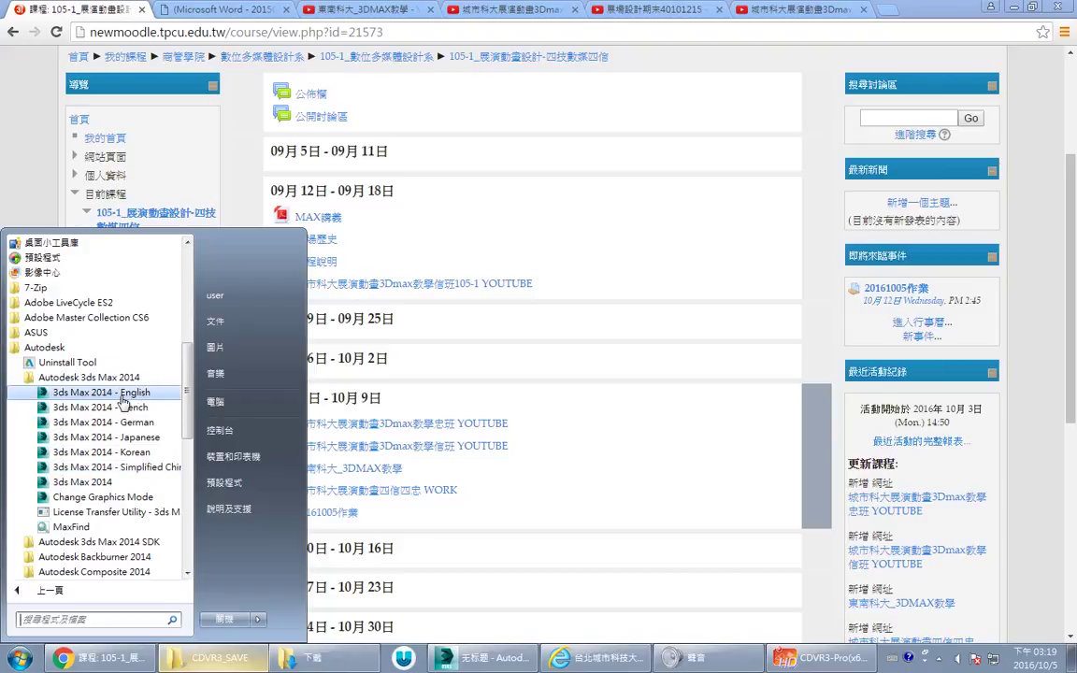
pyautogui.click(475, 658)
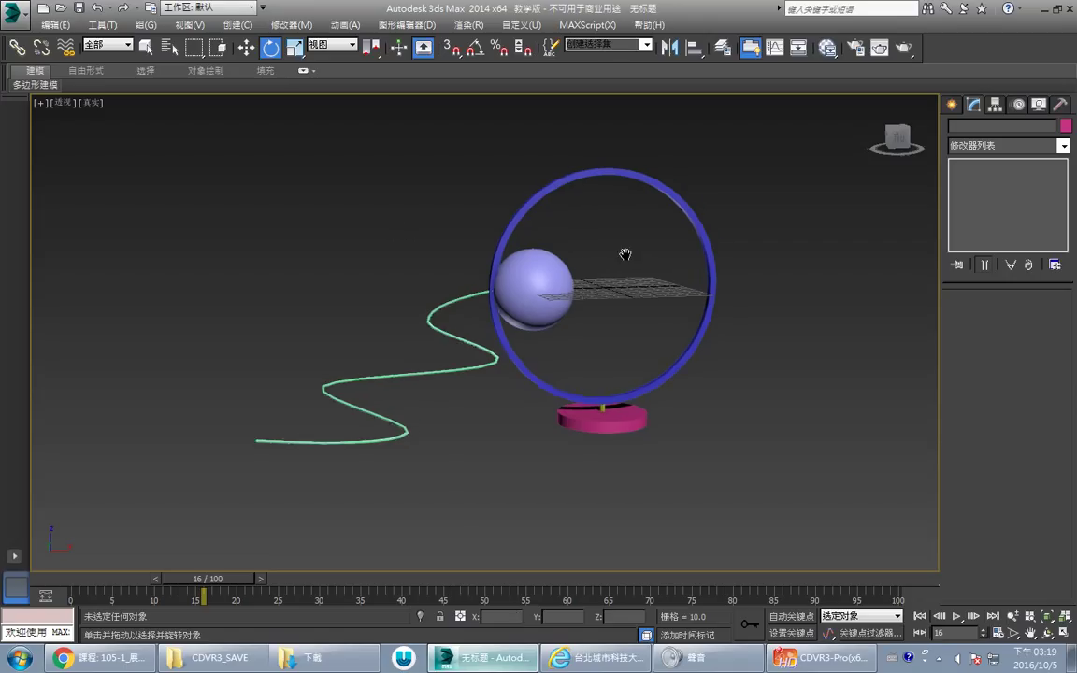
# Step: Pan and zoom the perspective view around the scene
pyautogui.moveTo(626, 254); pyautogui.dragTo(528, 275, button='middle')
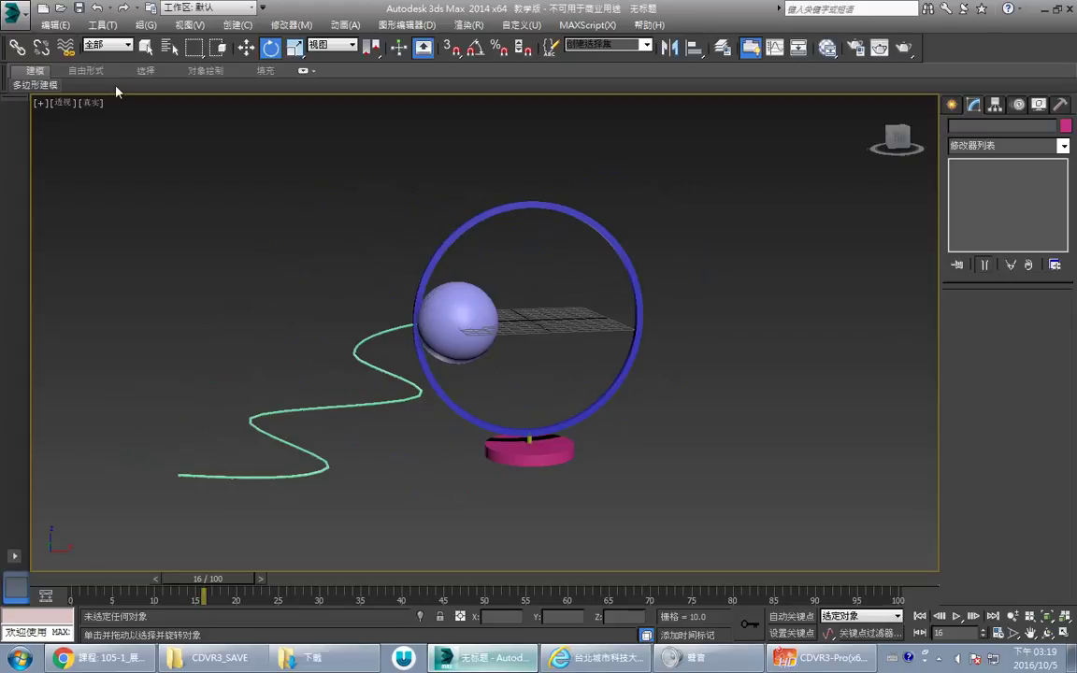
pyautogui.moveTo(532, 399); pyautogui.dragTo(568, 400, button='middle')
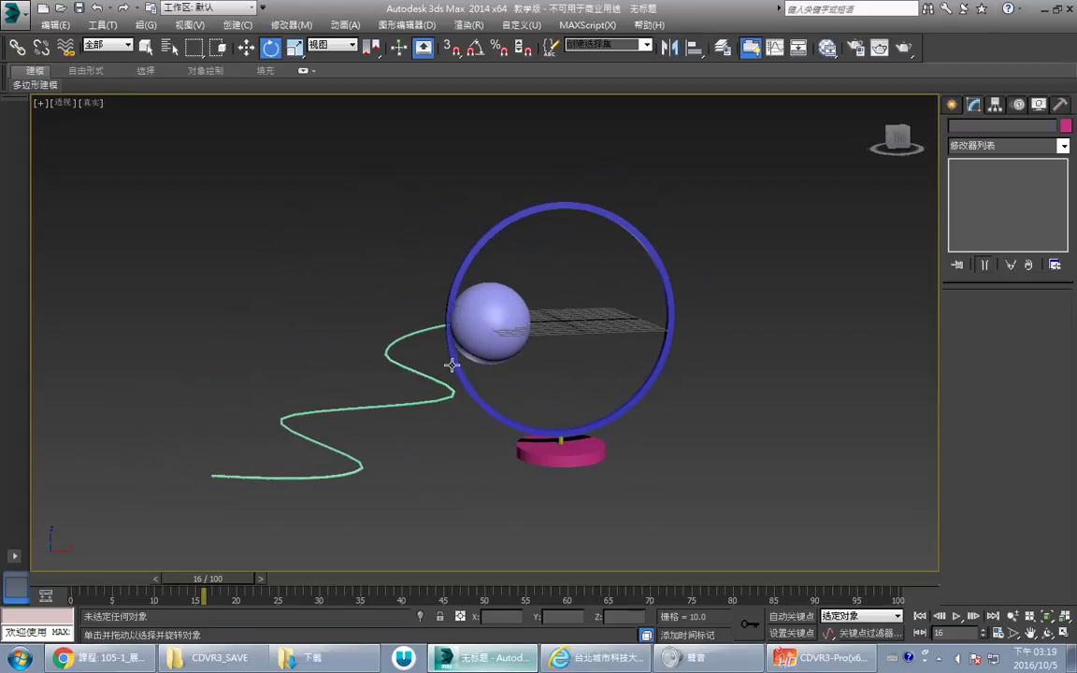
pyautogui.moveTo(451, 366); pyautogui.dragTo(403, 313, button='middle')
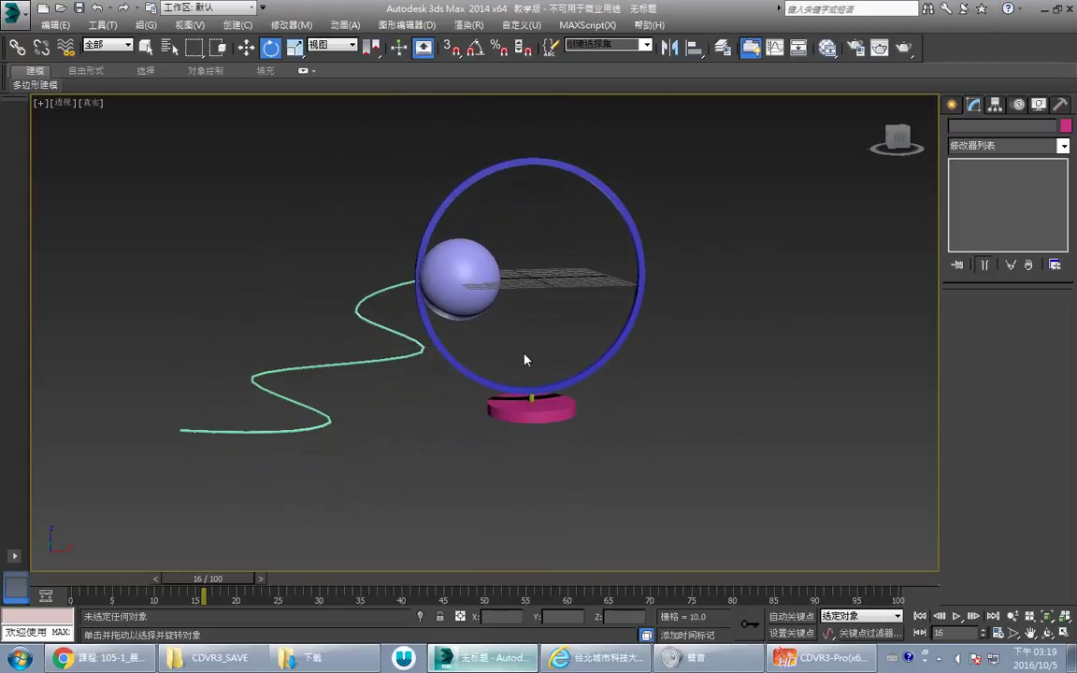
pyautogui.scroll(6, 488, 329)
pyautogui.scroll(-8, 488, 329)
pyautogui.scroll(4, 488, 329)
pyautogui.scroll(-4, 488, 329)
# Step: Show front, top, left and perspective views, then drag the splitters to enlarge the top view
pyautogui.click(1062, 634)
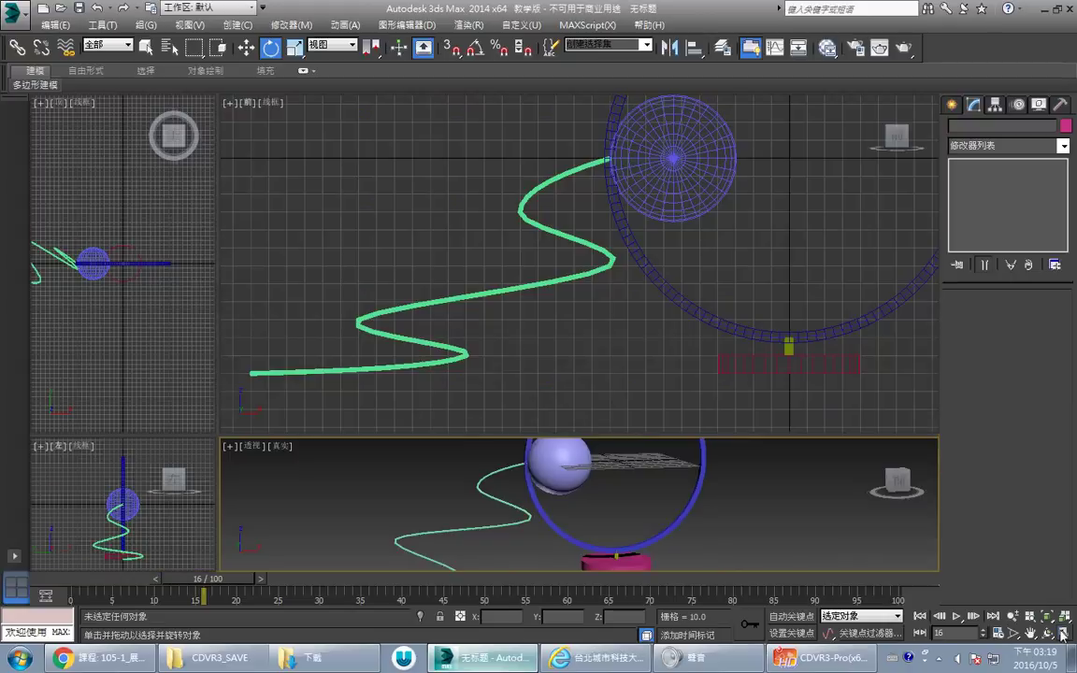
pyautogui.moveTo(217, 434); pyautogui.dragTo(421, 299)
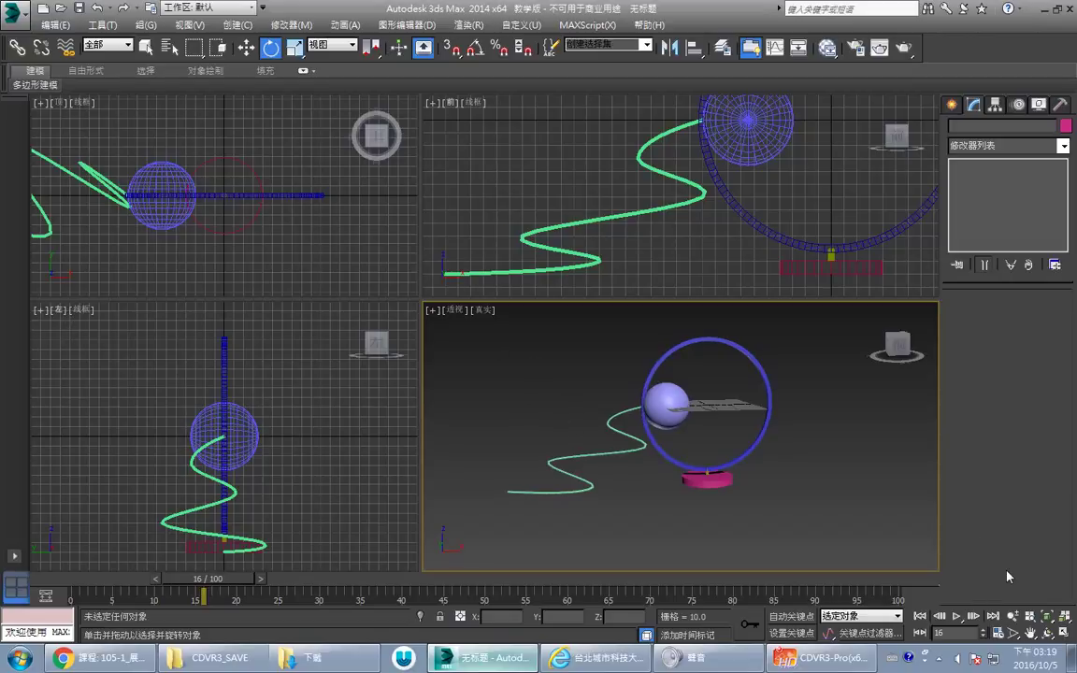
pyautogui.moveTo(421, 297); pyautogui.dragTo(681, 412)
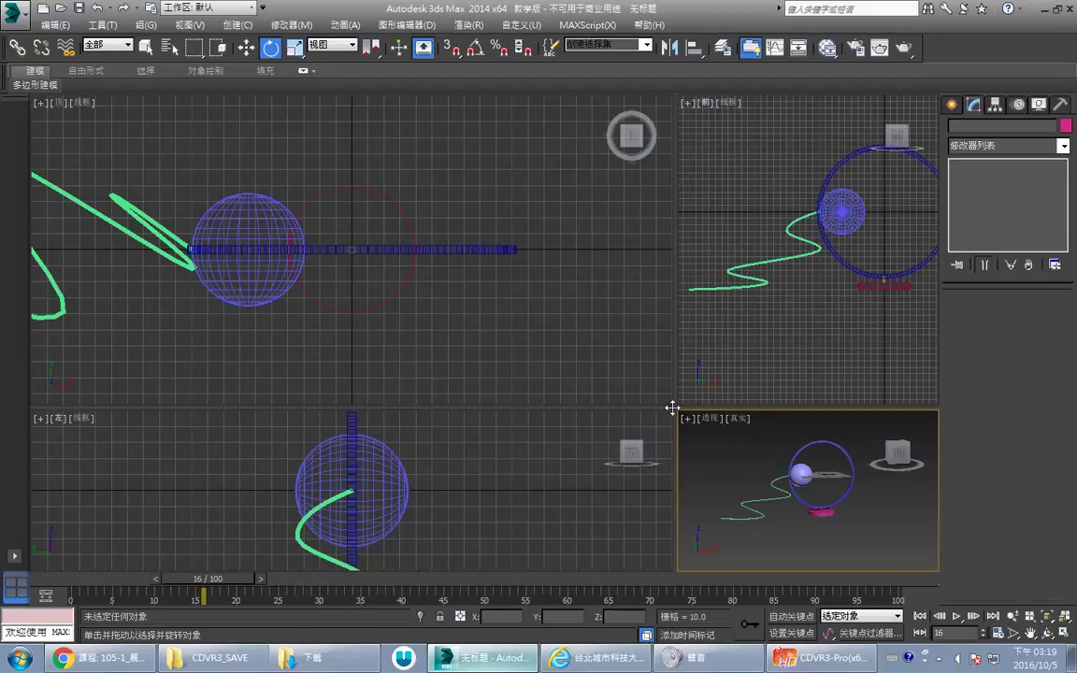
pyautogui.moveTo(672, 407); pyautogui.dragTo(138, 188)
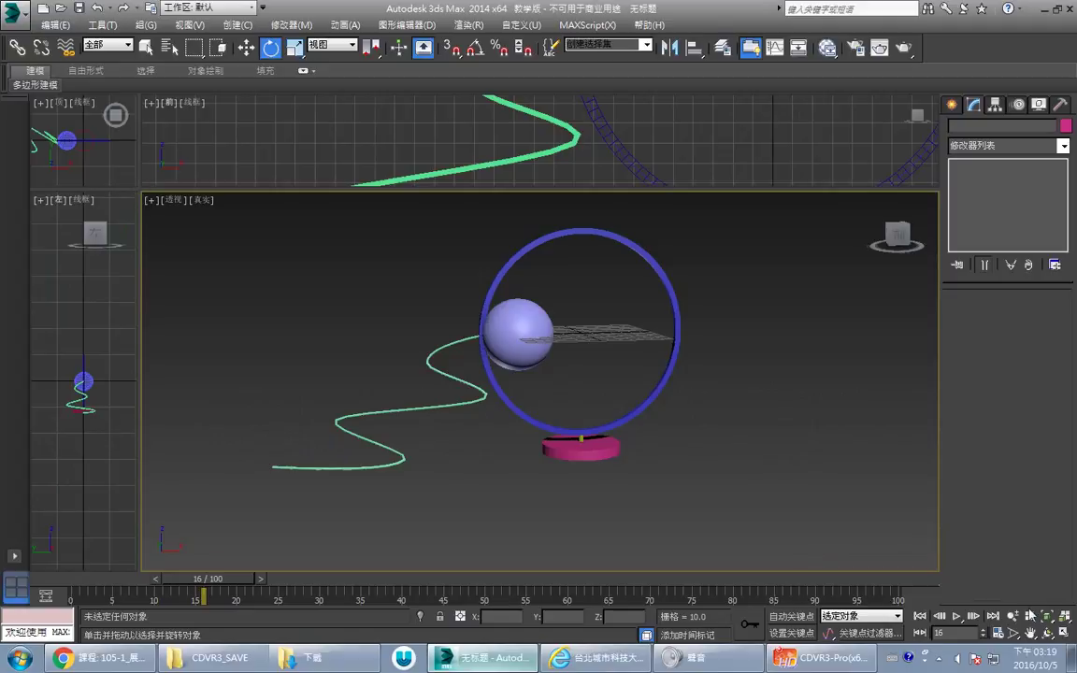
# Step: Toggle the perspective view between maximized and the multi-view layout
pyautogui.click(1065, 633)
pyautogui.click(1065, 633)
pyautogui.click(1065, 633)
pyautogui.click(1066, 633)
# Step: Orbit the perspective view to see the scene from above, then go to the browser
pyautogui.click(1048, 634)
pyautogui.moveTo(523, 390); pyautogui.dragTo(560, 398)
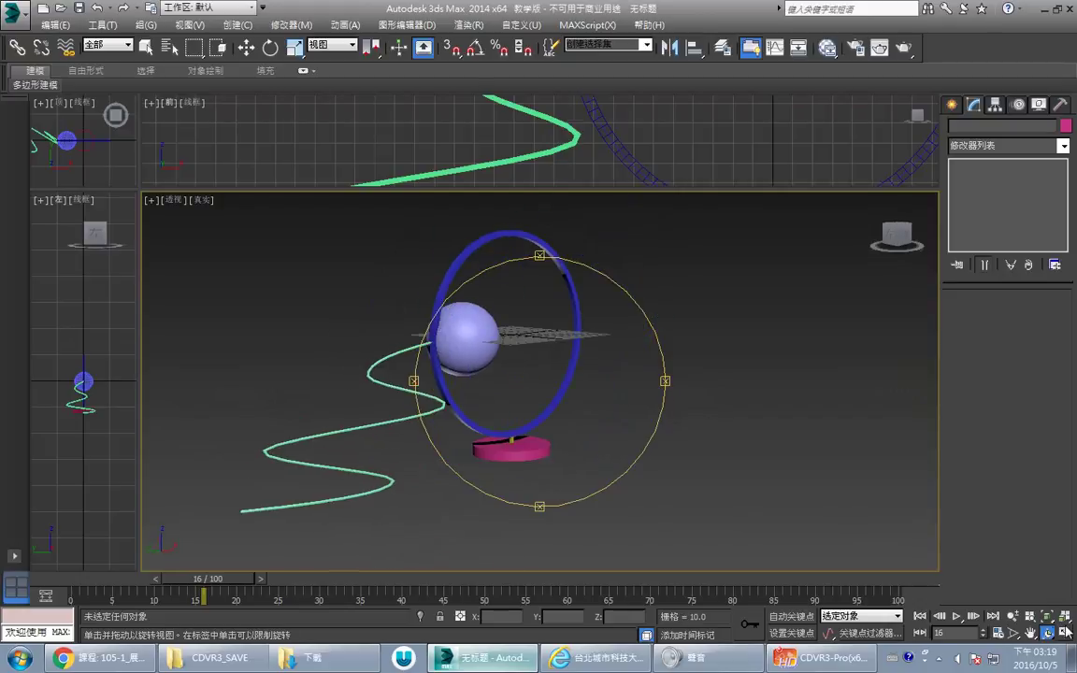
pyautogui.moveTo(452, 313); pyautogui.dragTo(708, 419)
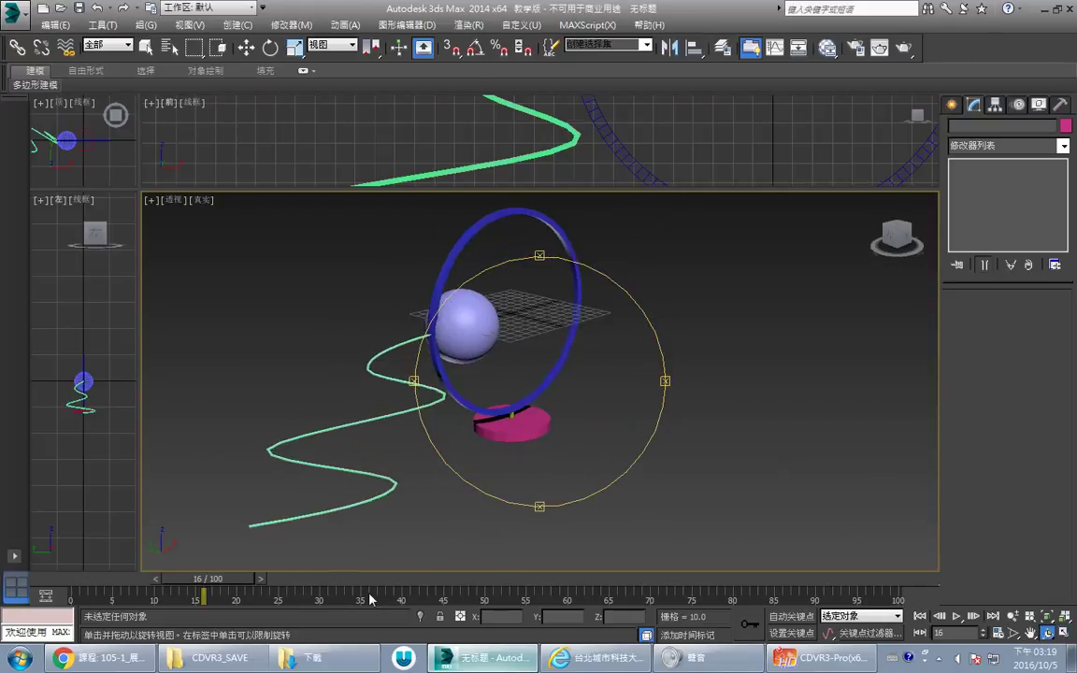
pyautogui.click(98, 657)
pyautogui.click(205, 9)
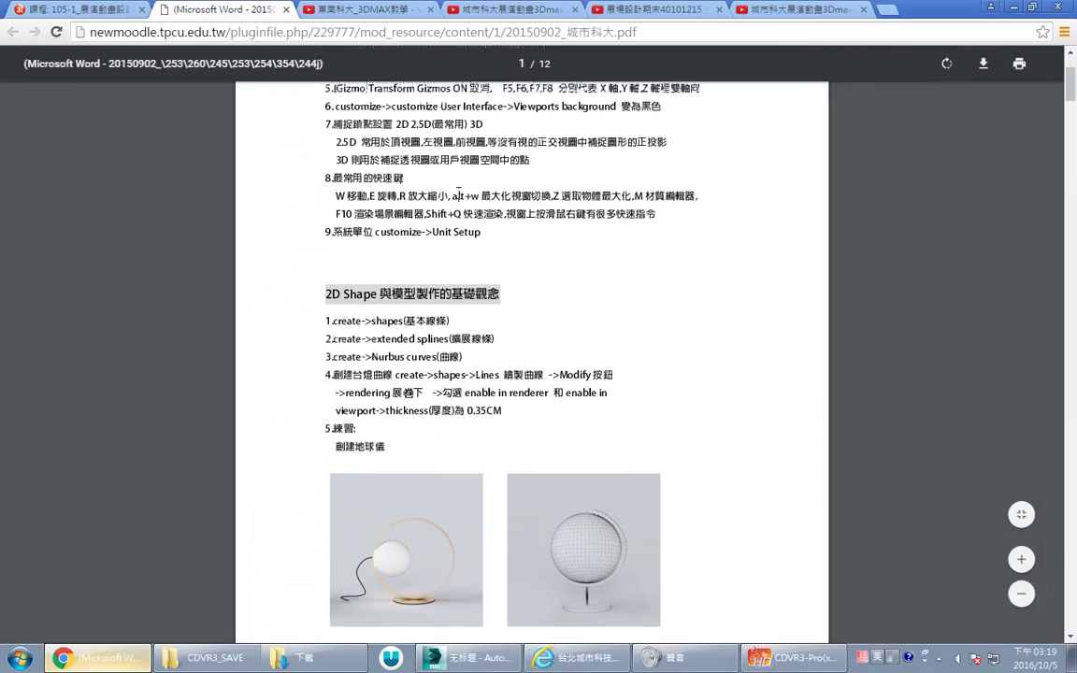
pyautogui.scroll(3, 457, 195)
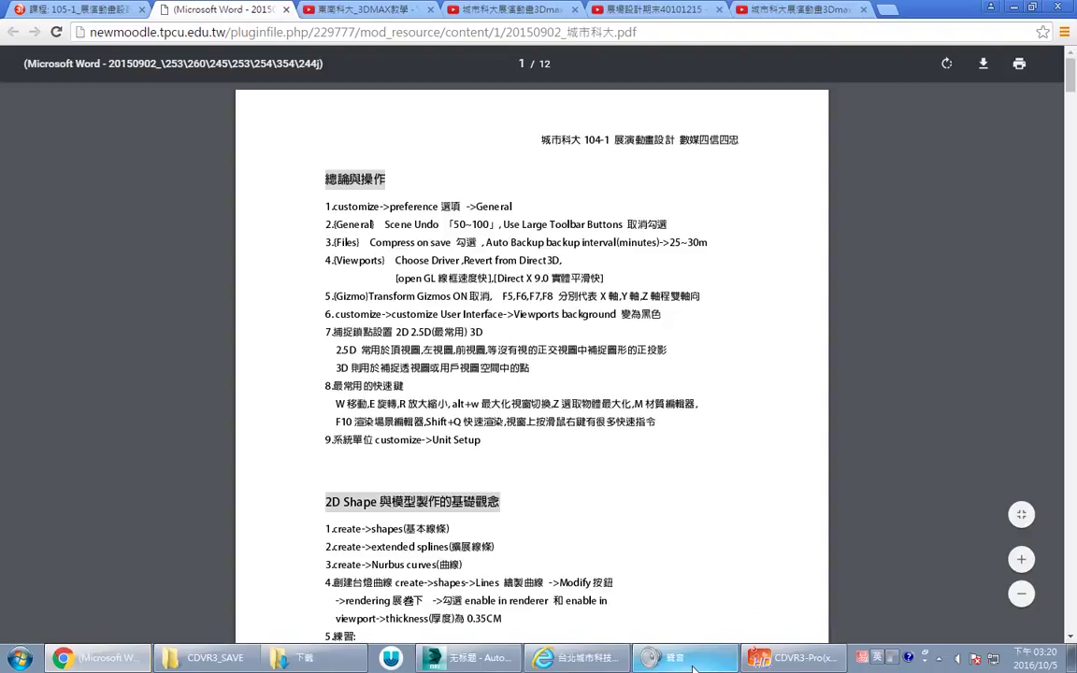
pyautogui.click(472, 657)
pyautogui.moveTo(531, 308); pyautogui.dragTo(556, 354)
pyautogui.rightClick(555, 354)
pyautogui.scroll(-2, 559, 356)
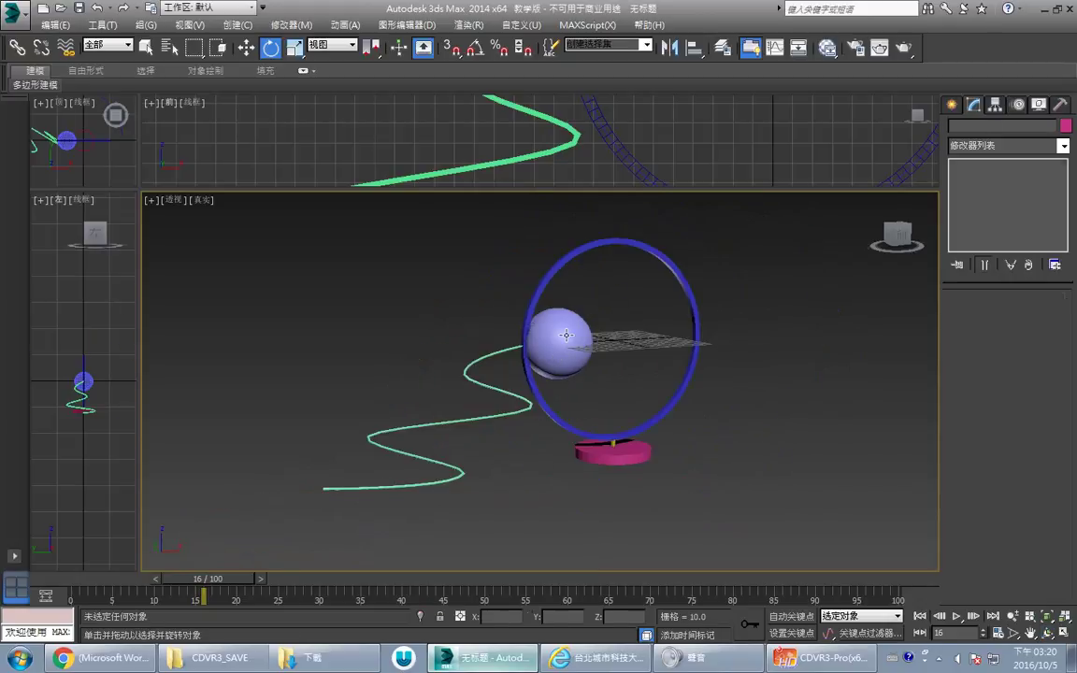
# Step: Select the sphere, frame it in the view, and move it up and to the left
pyautogui.click(566, 334)
pyautogui.click(798, 341)
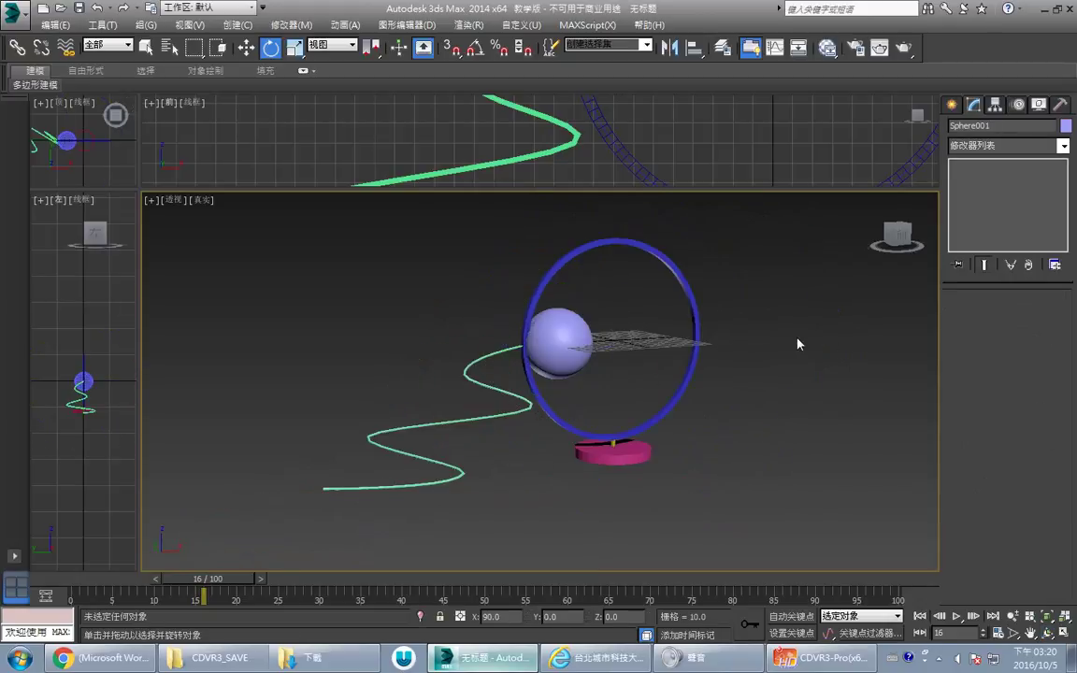
pyautogui.click(569, 333)
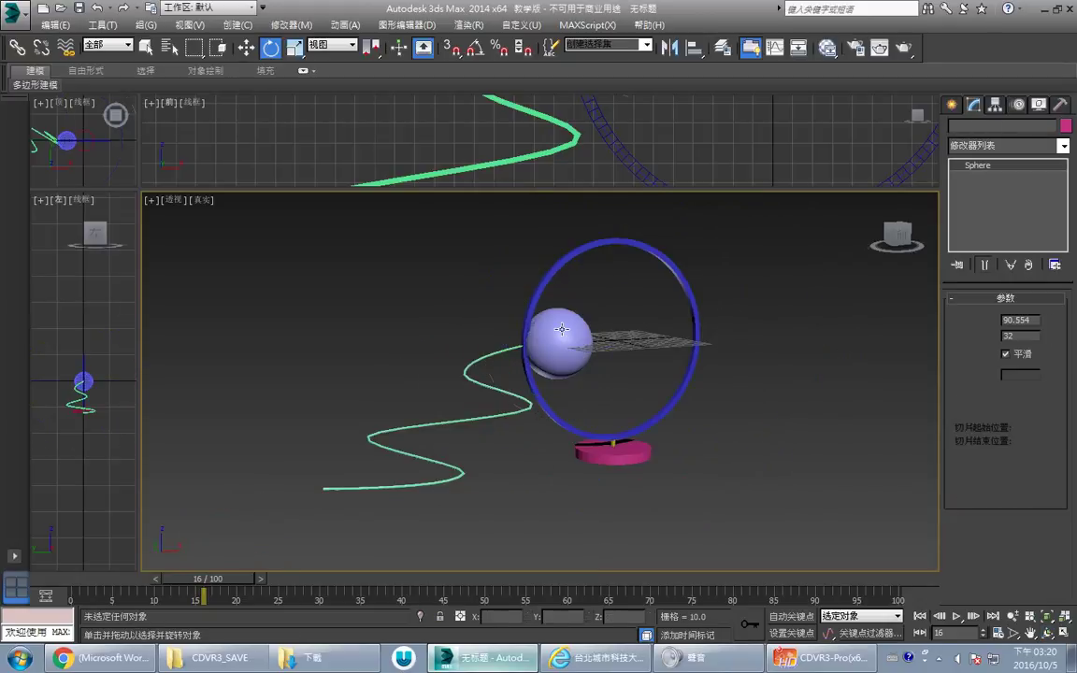
pyautogui.click(246, 49)
pyautogui.moveTo(499, 306)
pyautogui.mouseDown()
pyautogui.moveTo(439, 329)
pyautogui.moveTo(485, 344)
pyautogui.moveTo(521, 298)
pyautogui.moveTo(525, 338)
pyautogui.moveTo(519, 318)
pyautogui.moveTo(500, 323)
pyautogui.mouseUp()
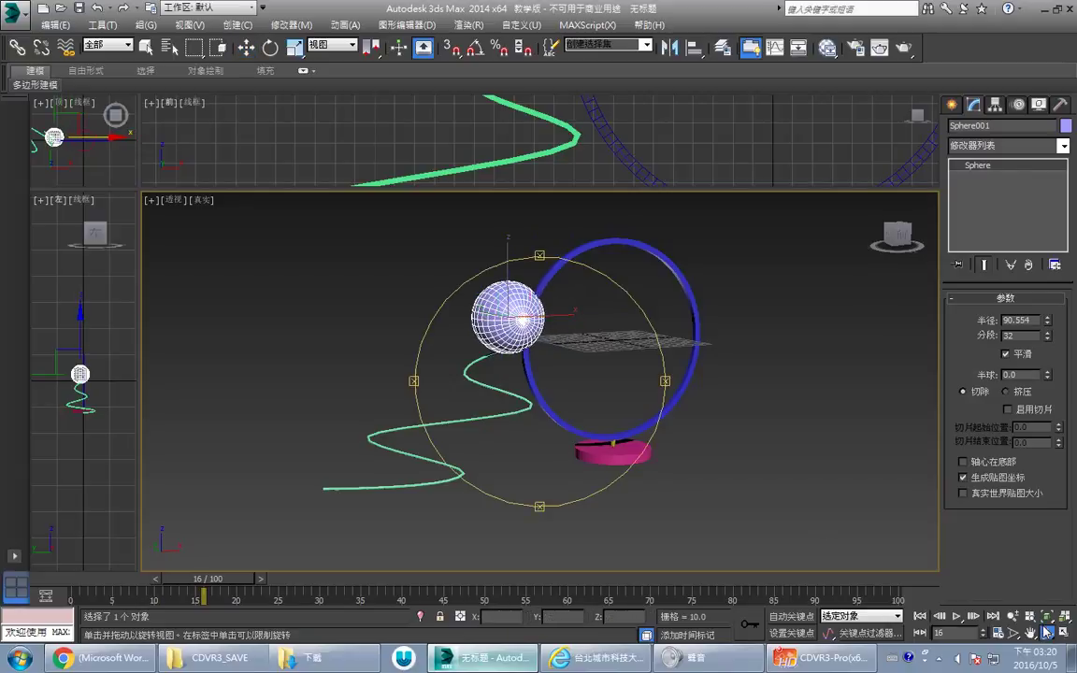
pyautogui.click(1047, 616)
pyautogui.press('w')
pyautogui.keyDown('alt'); pyautogui.moveTo(523, 373); pyautogui.dragTo(576, 371, button='middle'); pyautogui.keyUp('alt')
pyautogui.moveTo(576, 370); pyautogui.dragTo(532, 324)
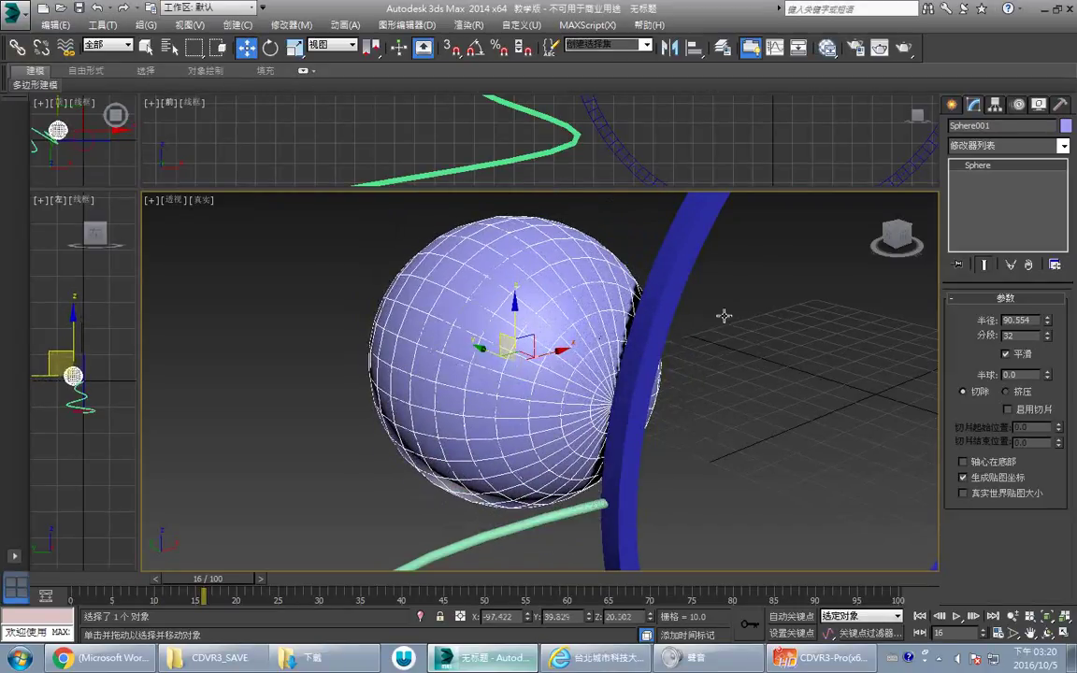
# Step: Rotate the sphere so its pole faces front, then test scaling it up and back
pyautogui.click(270, 48)
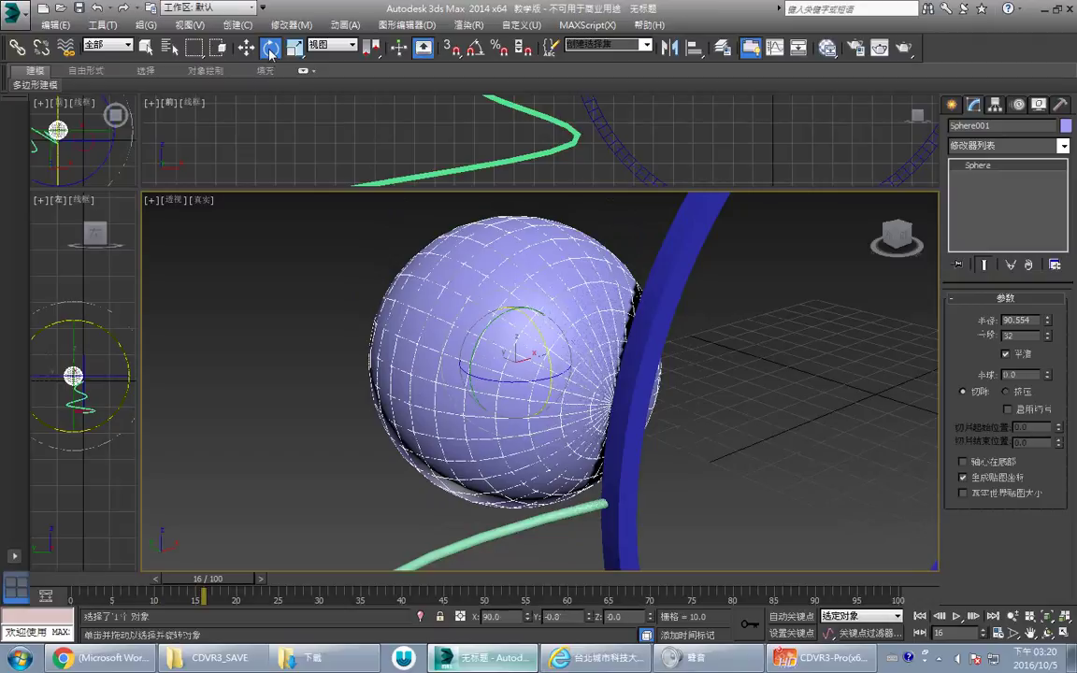
pyautogui.moveTo(498, 380); pyautogui.dragTo(500, 428)
pyautogui.click(294, 47)
pyautogui.moveTo(536, 364); pyautogui.dragTo(495, 371)
# Step: Stretch the sphere into an ellipsoid, rotate it into an upright egg, and deselect it
pyautogui.moveTo(514, 299); pyautogui.dragTo(473, 319)
pyautogui.press('e')
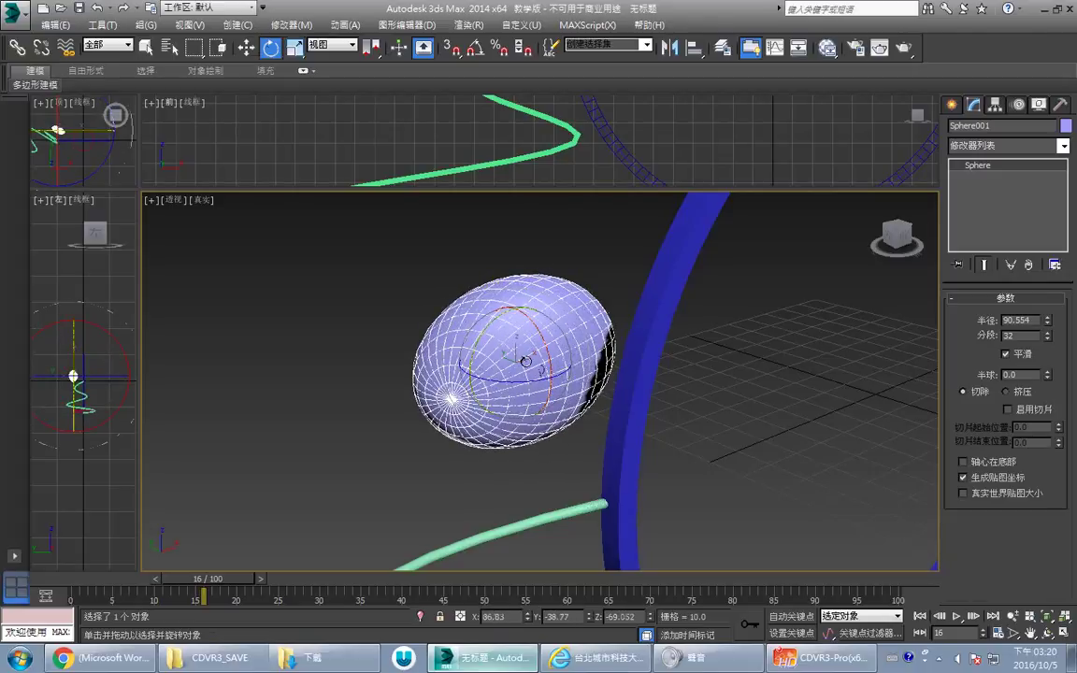
pyautogui.moveTo(489, 322); pyautogui.dragTo(673, 300)
pyautogui.click(524, 224)
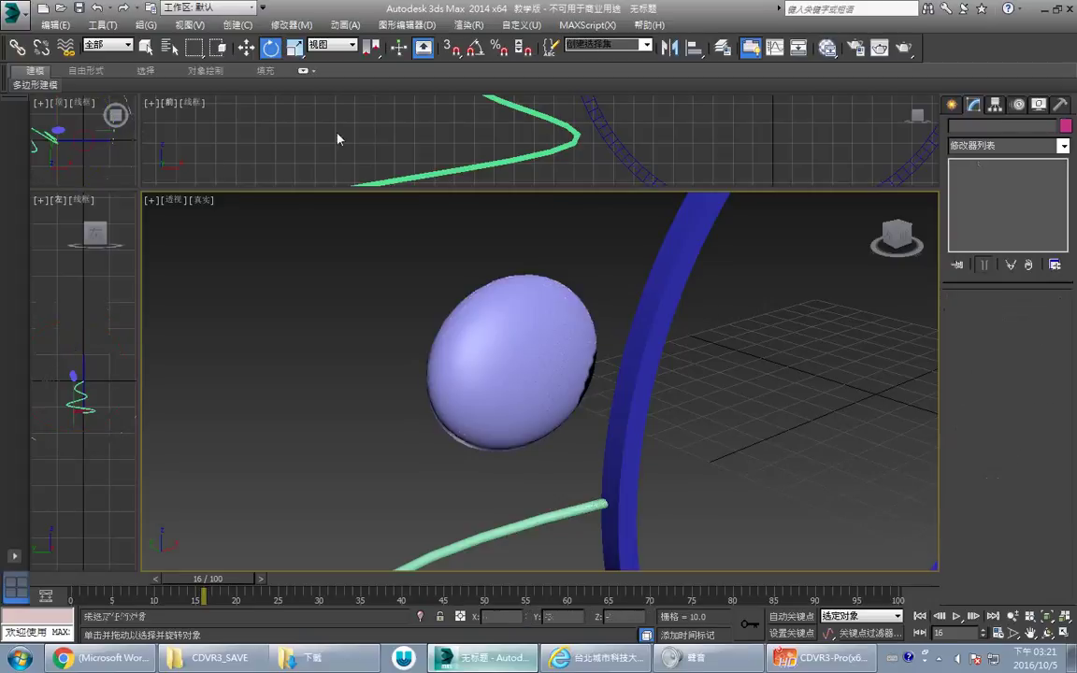
# Step: Tilt the egg-shaped sphere upright, nudge its Y position slightly up, and deselect it
pyautogui.click(514, 317)
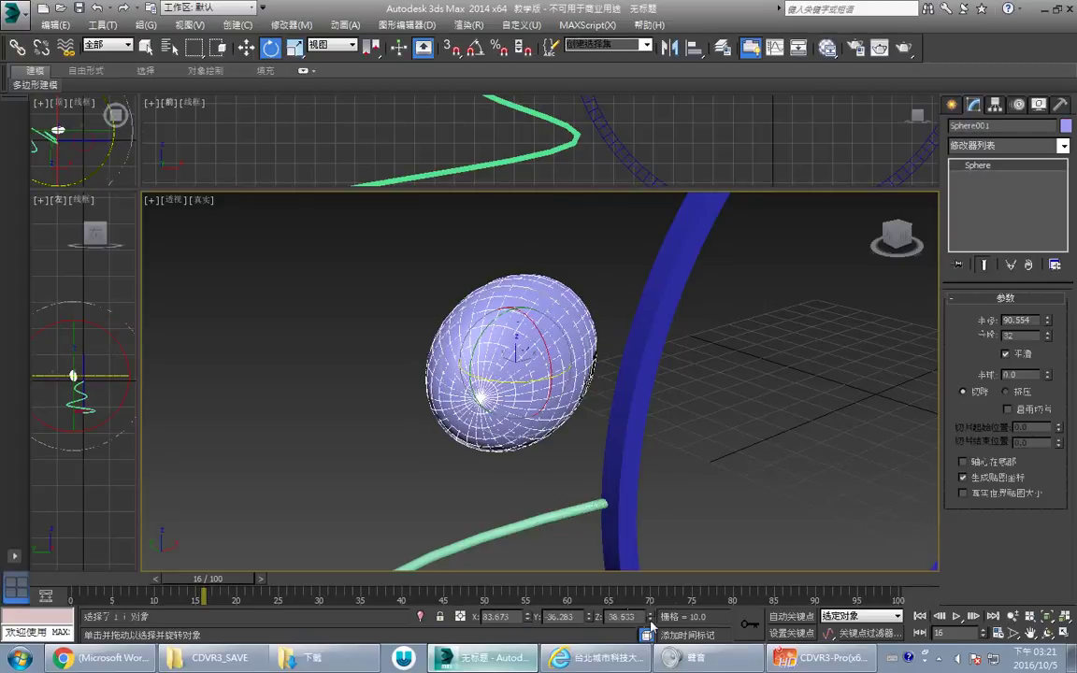
pyautogui.moveTo(569, 484); pyautogui.dragTo(517, 564)
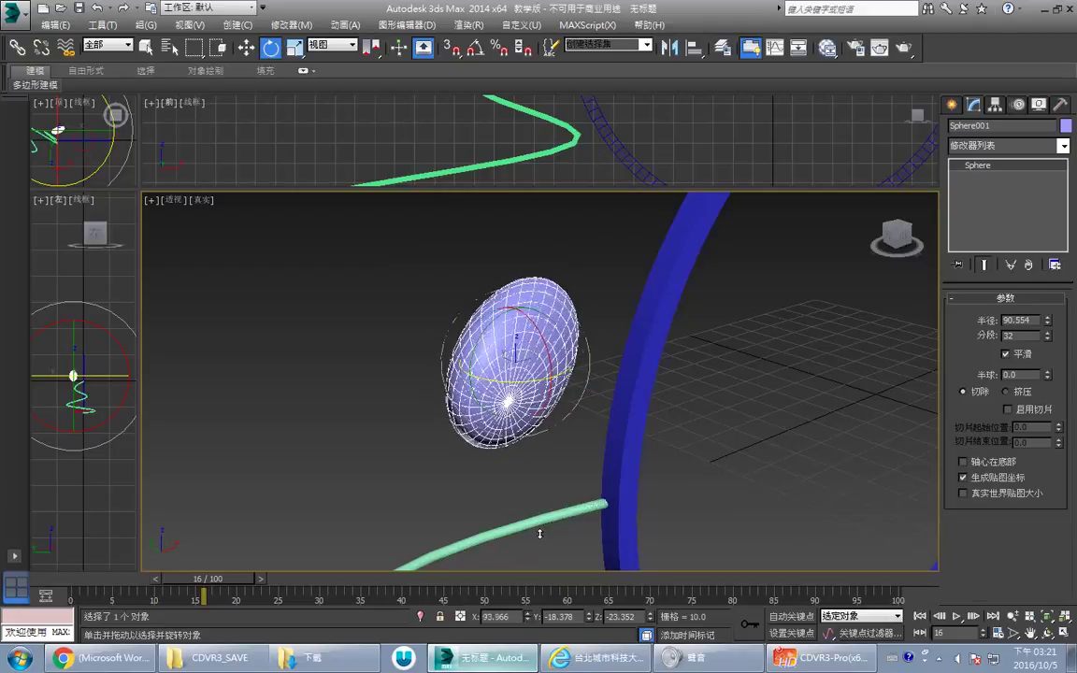
pyautogui.moveTo(529, 670); pyautogui.dragTo(535, 624)
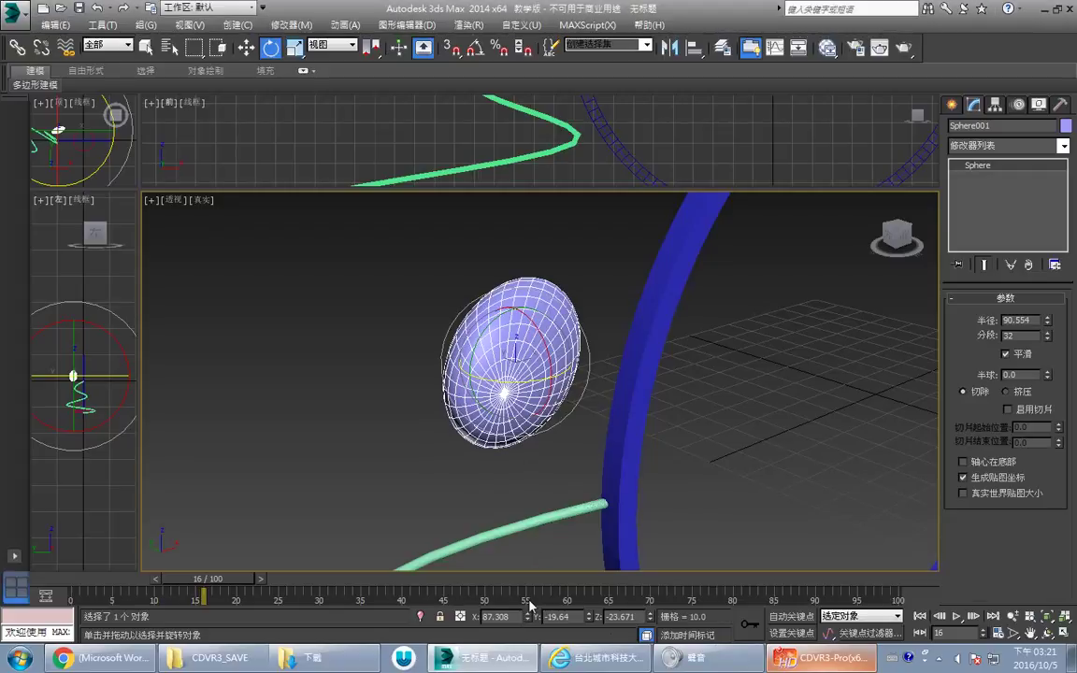
pyautogui.moveTo(528, 610); pyautogui.dragTo(634, 580)
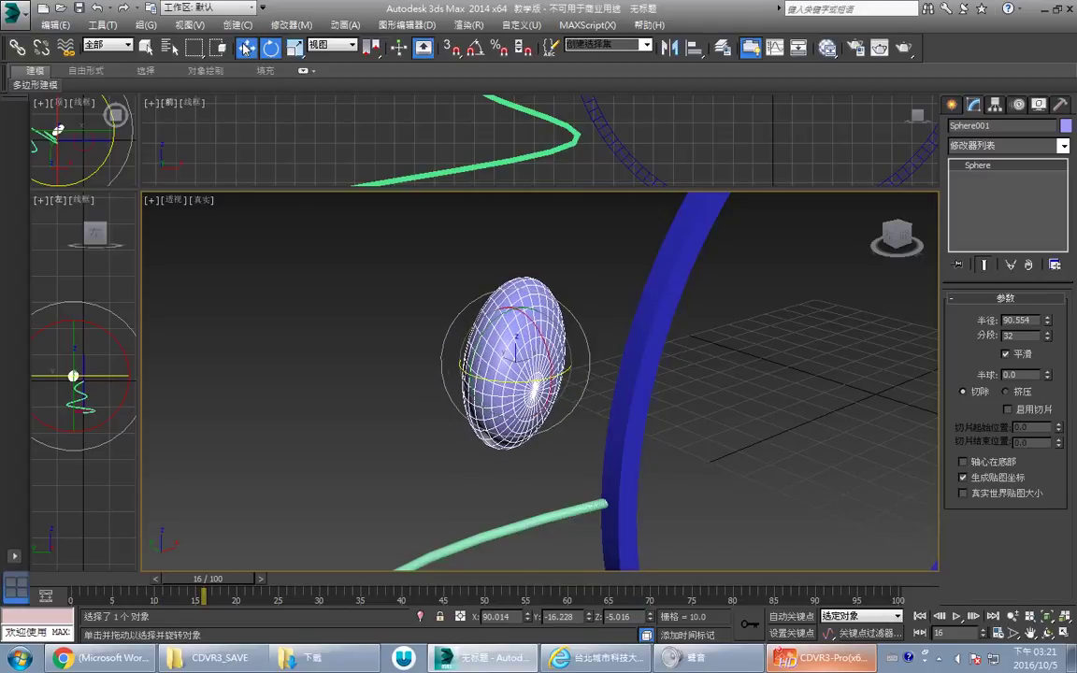
pyautogui.press('w')
pyautogui.moveTo(588, 616); pyautogui.dragTo(585, 611)
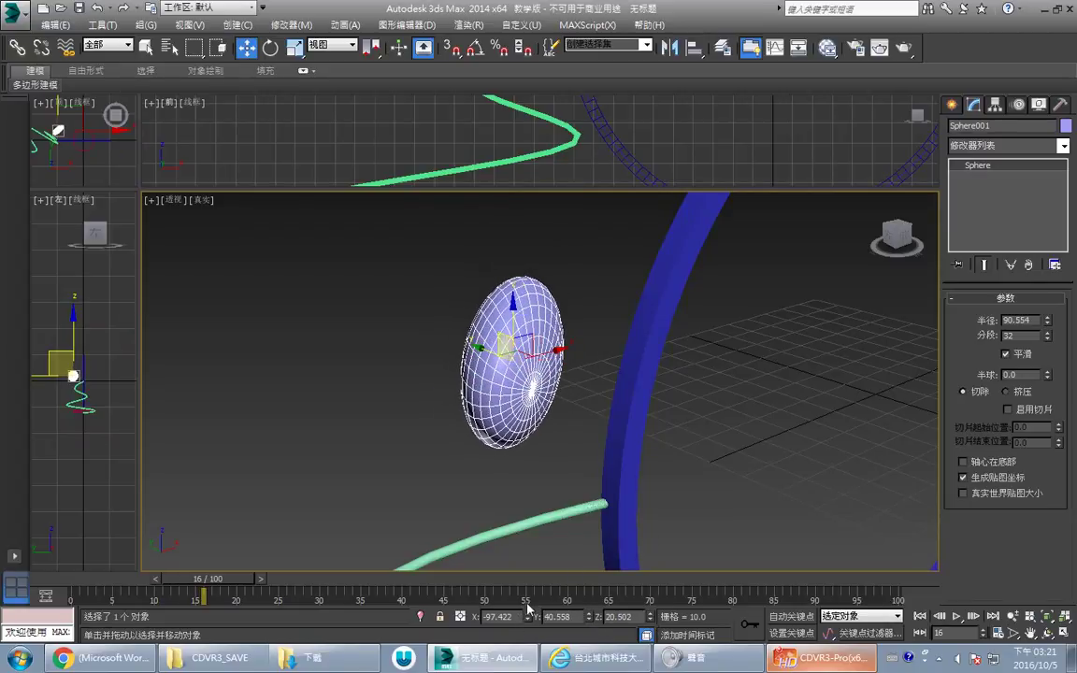
pyautogui.click(348, 268)
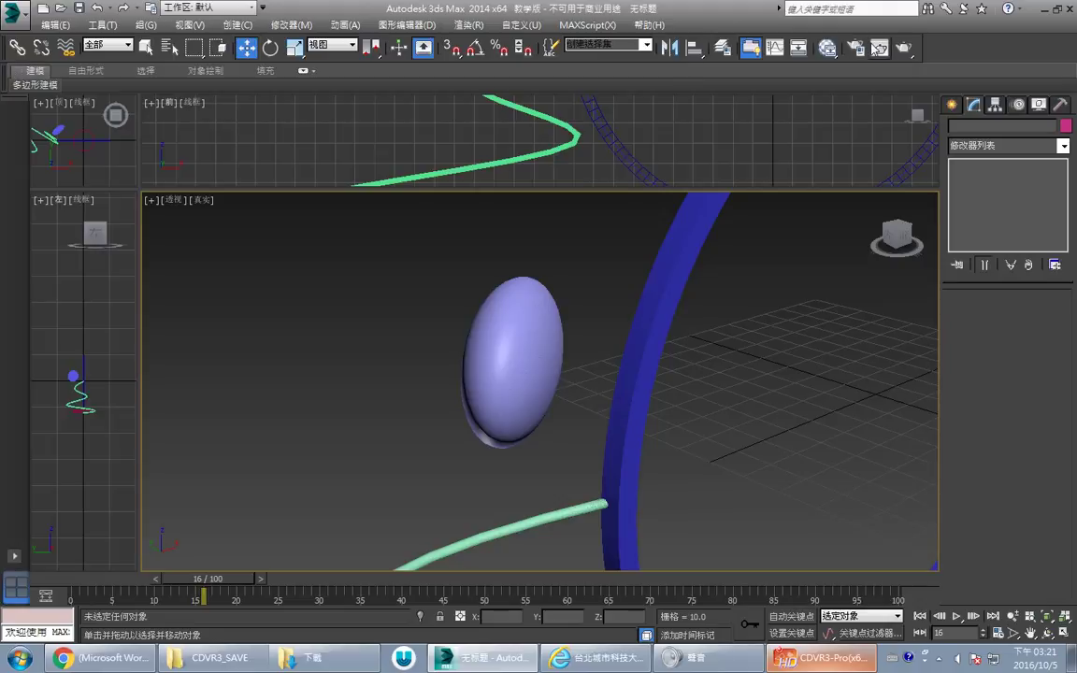
# Step: Reselect the sphere and open the application menu's file commands
pyautogui.click(270, 48)
pyautogui.click(292, 49)
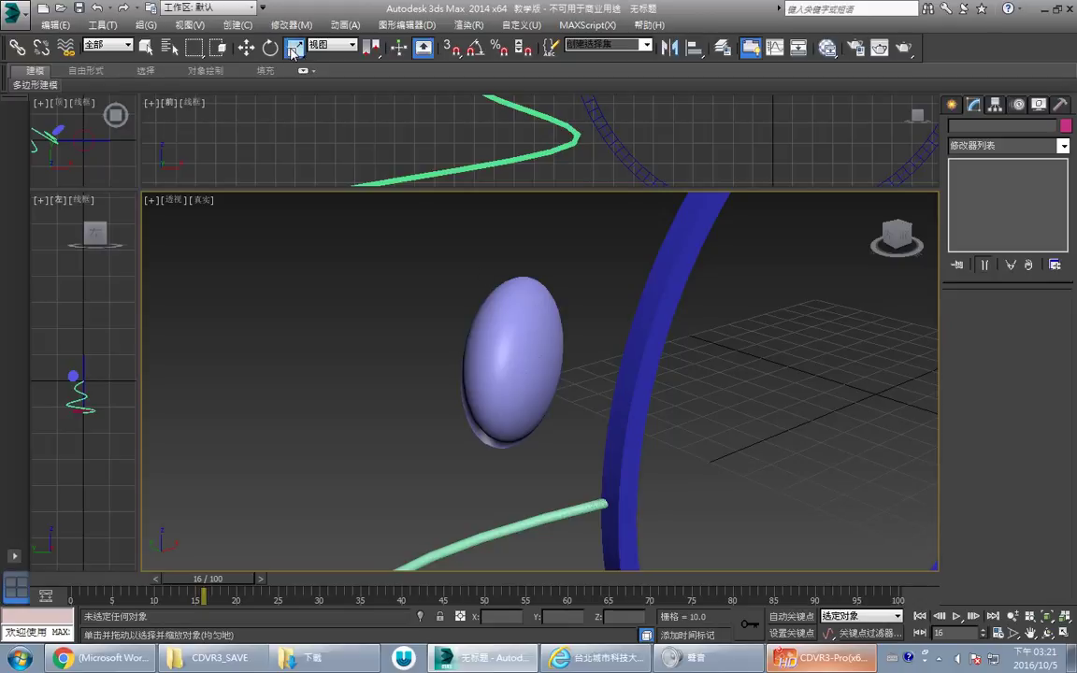
pyautogui.click(530, 343)
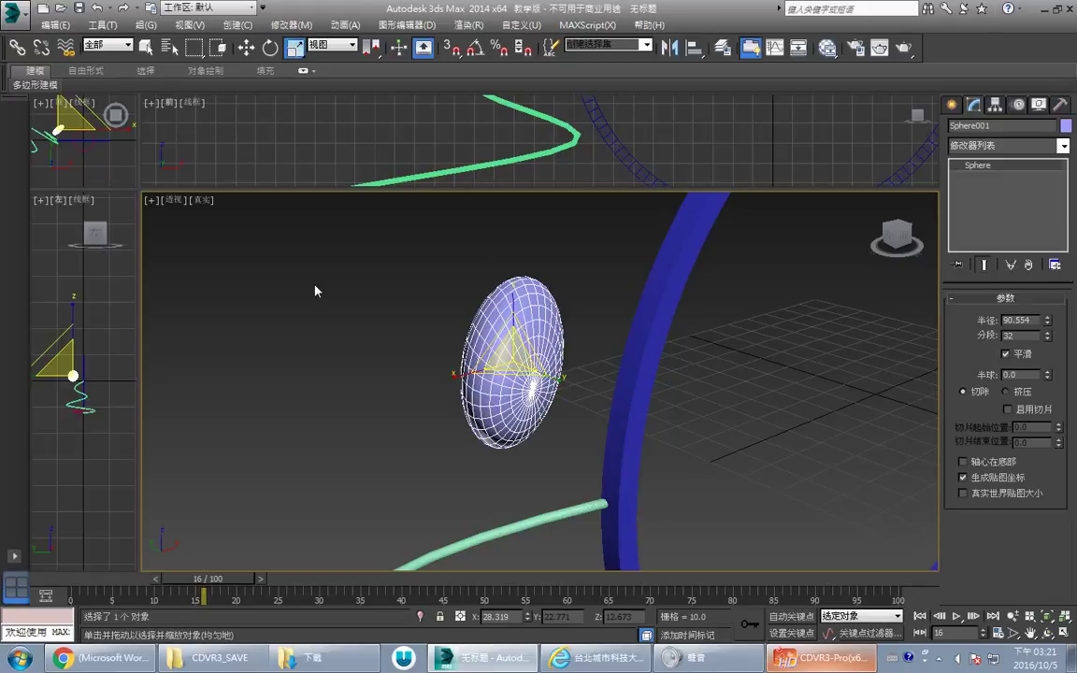
pyautogui.click(10, 19)
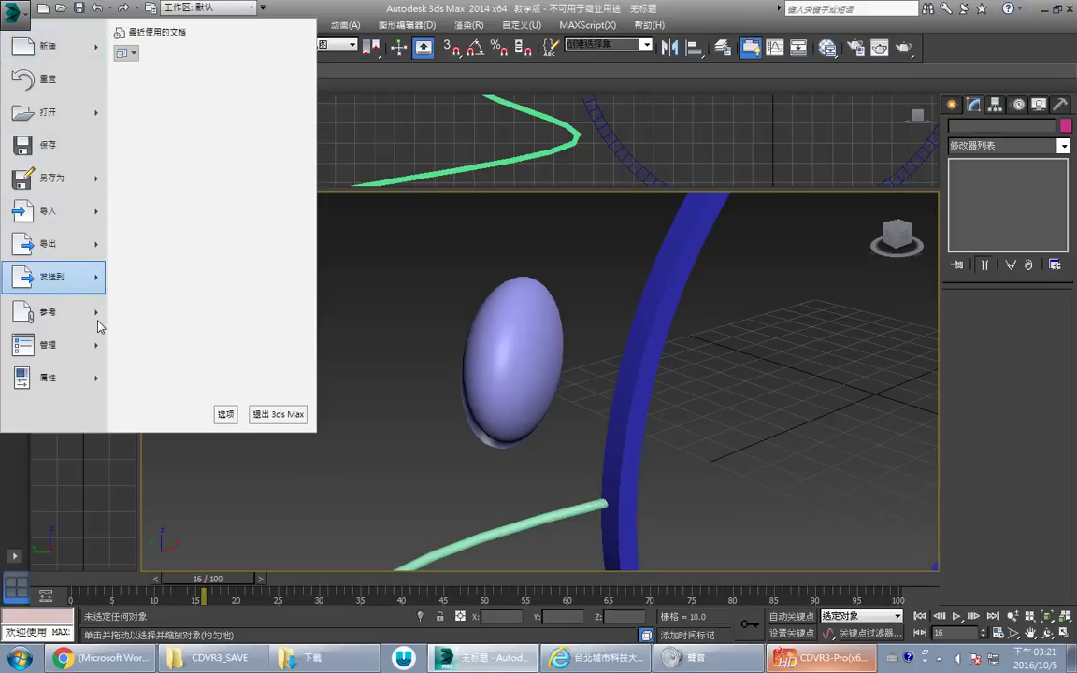
# Step: Close the application menu and undo the sphere's scaling back to an earlier size
pyautogui.click(11, 23)
pyautogui.click(11, 23)
pyautogui.click(11, 23)
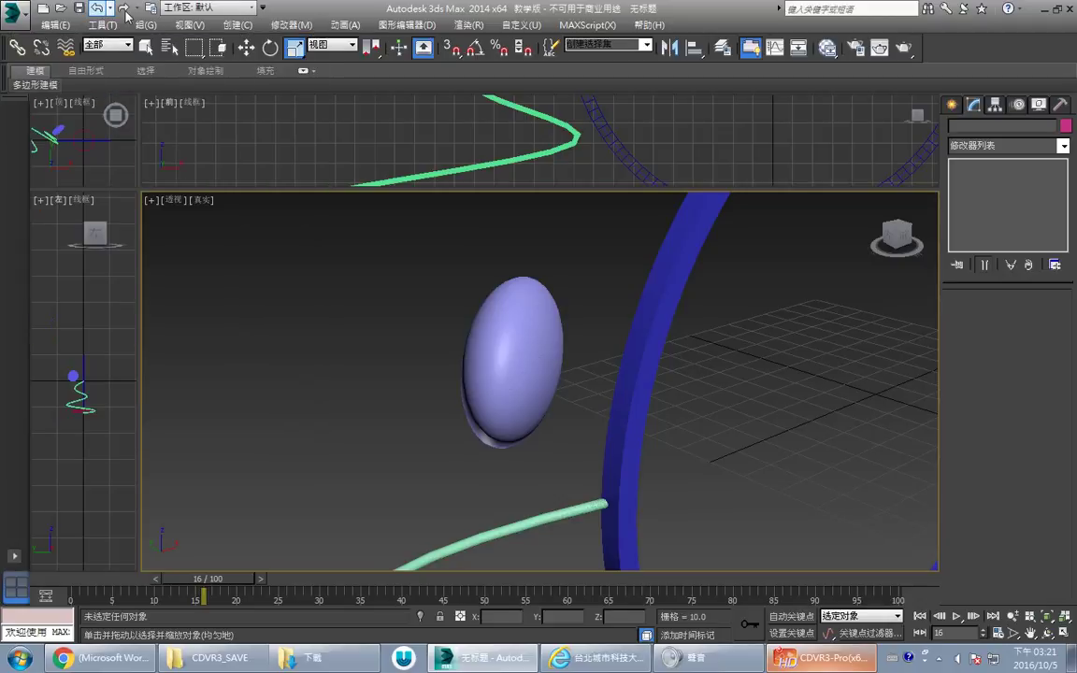
pyautogui.click(106, 8)
pyautogui.click(106, 9)
pyautogui.click(107, 8)
pyautogui.click(106, 9)
pyautogui.click(107, 8)
pyautogui.click(107, 8)
pyautogui.click(106, 9)
pyautogui.click(124, 8)
pyautogui.click(99, 8)
pyautogui.click(99, 8)
pyautogui.click(99, 9)
# Step: Reselect the sphere and cycle twice through the command panel tabs, ending on Create
pyautogui.click(336, 239)
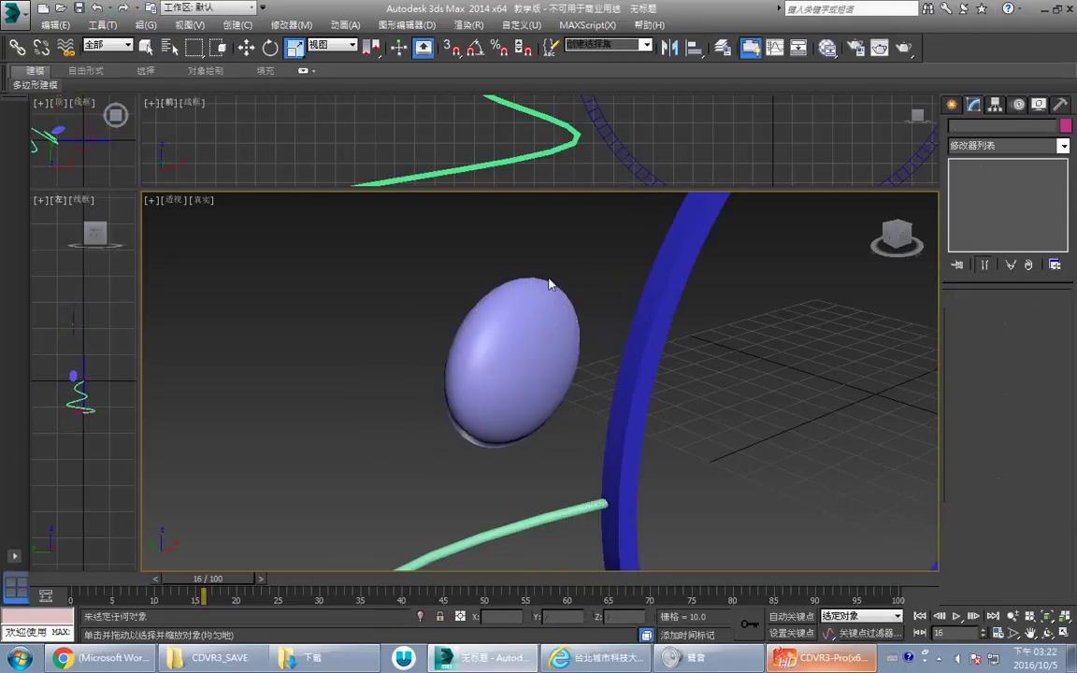
pyautogui.moveTo(549, 283); pyautogui.dragTo(462, 289, button='middle')
pyautogui.click(456, 304)
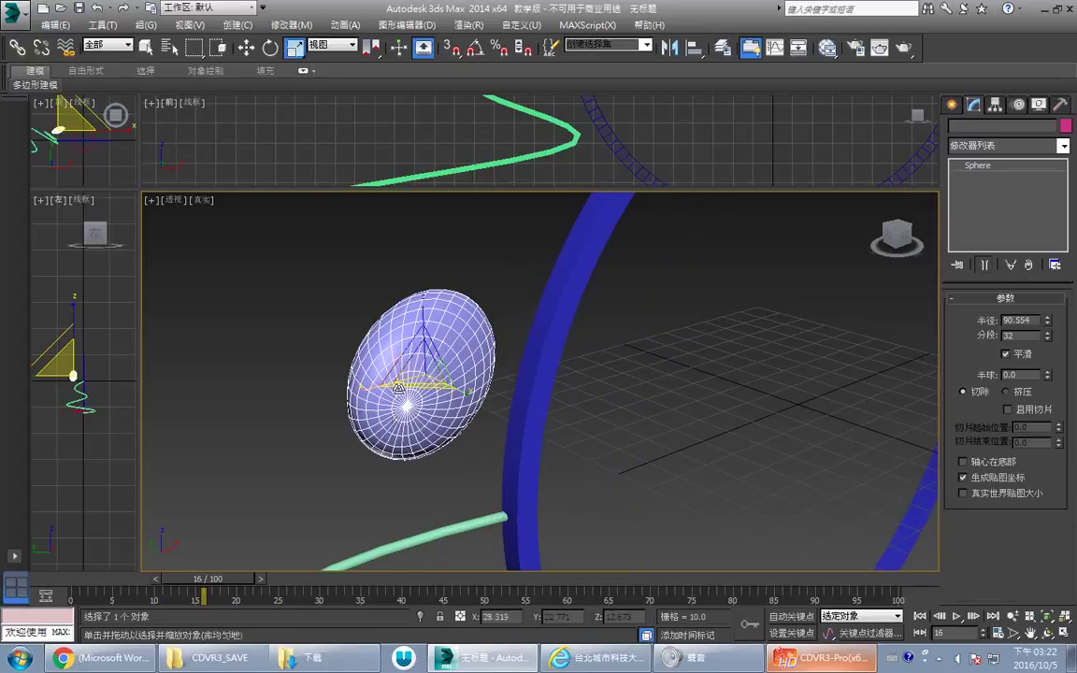
pyautogui.click(952, 106)
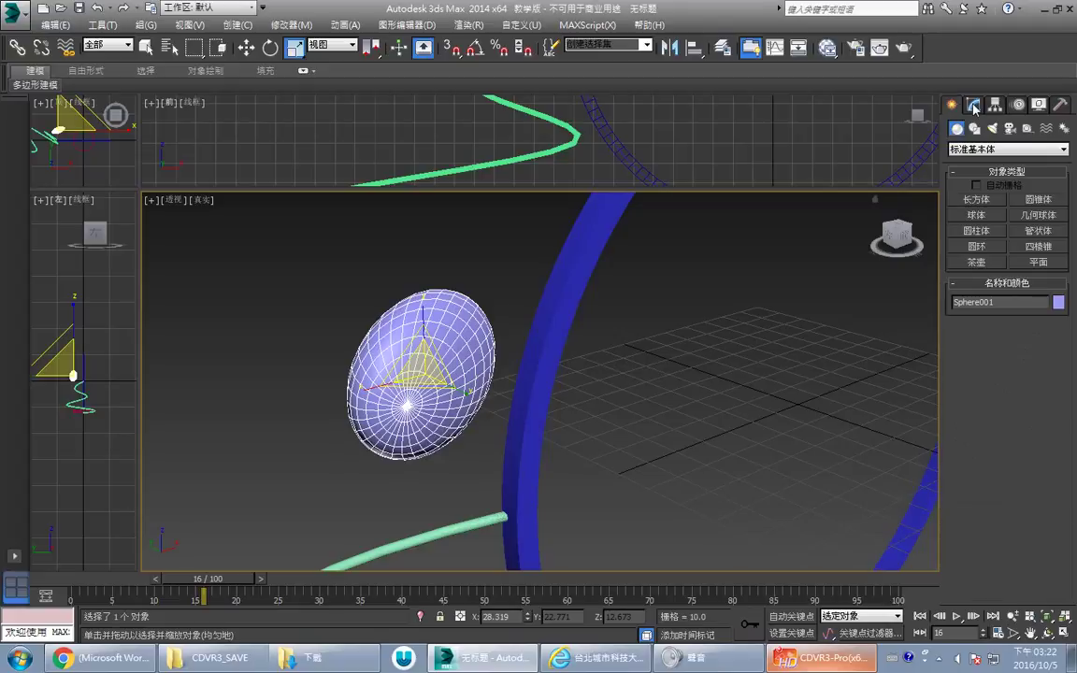
pyautogui.click(973, 105)
pyautogui.click(994, 106)
pyautogui.click(1017, 106)
pyautogui.click(1038, 106)
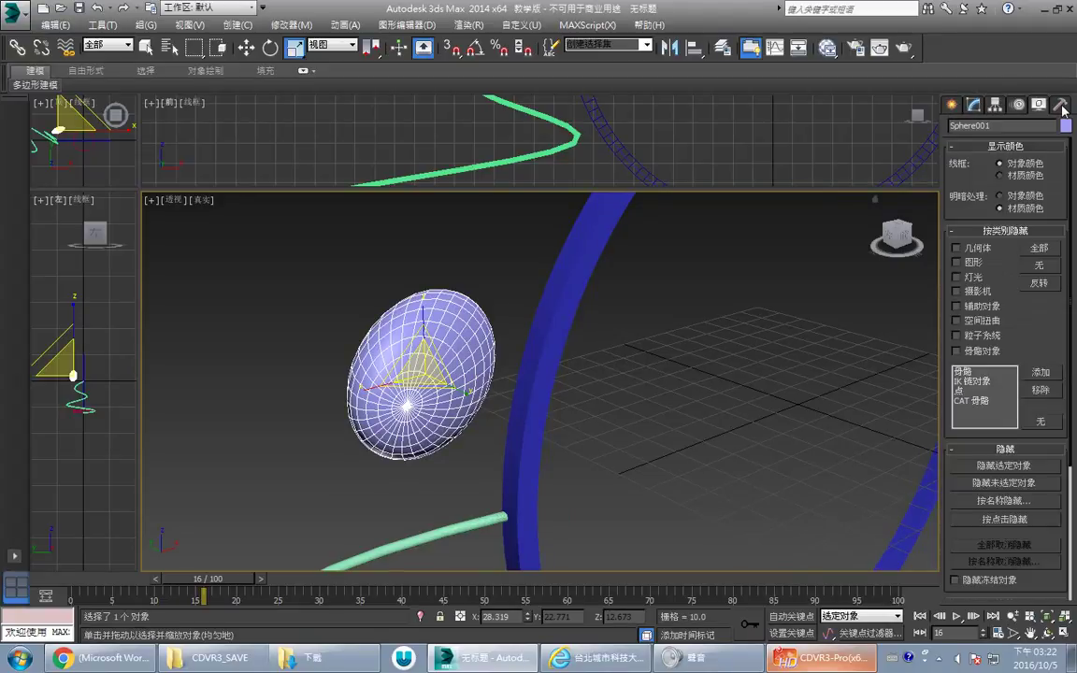
pyautogui.click(1062, 106)
pyautogui.click(951, 104)
pyautogui.click(973, 104)
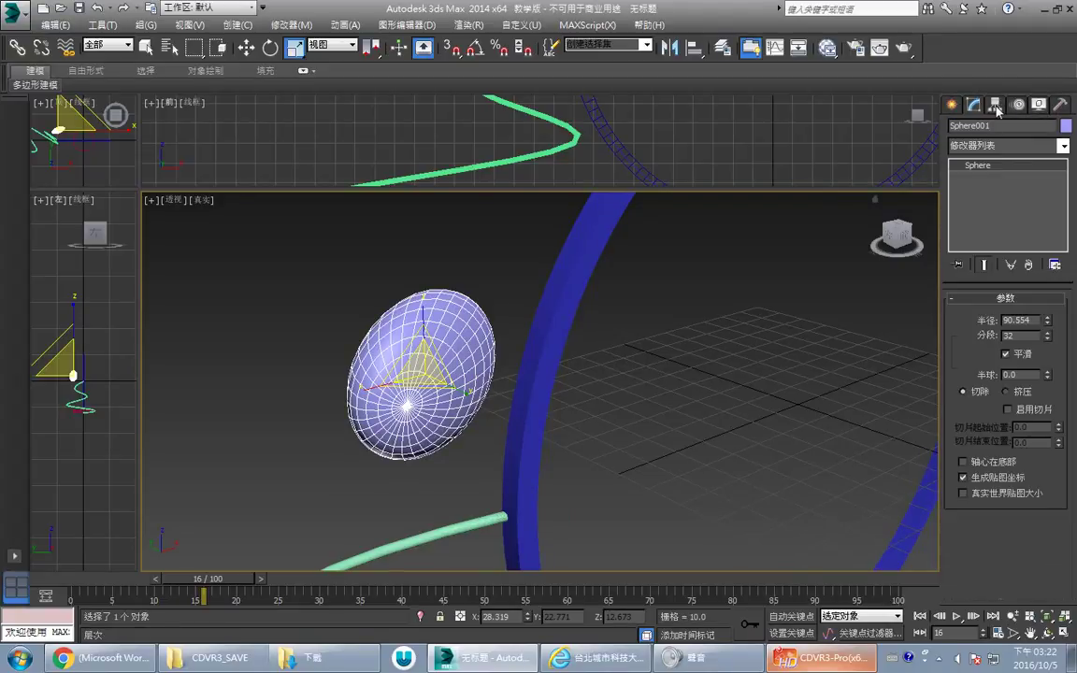
pyautogui.click(995, 105)
pyautogui.click(1017, 105)
pyautogui.click(1037, 106)
pyautogui.click(1062, 106)
pyautogui.click(952, 105)
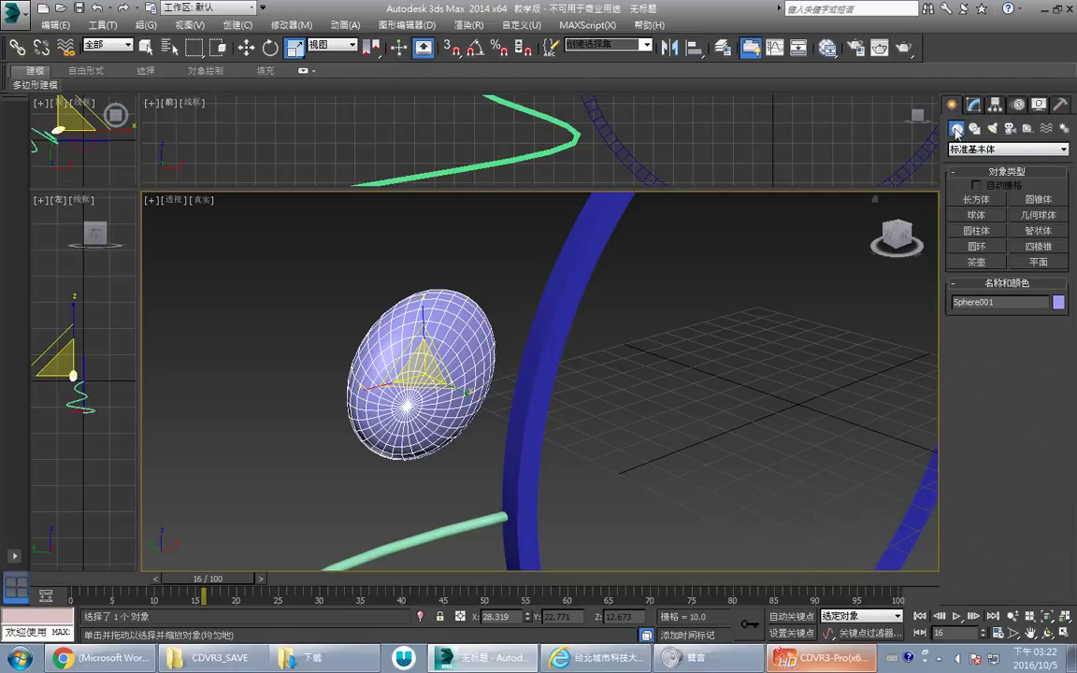
# Step: Orbit the view and marquee-select all five objects in the scene
pyautogui.keyDown('alt'); pyautogui.moveTo(729, 360); pyautogui.dragTo(795, 344, button='middle'); pyautogui.keyUp('alt')
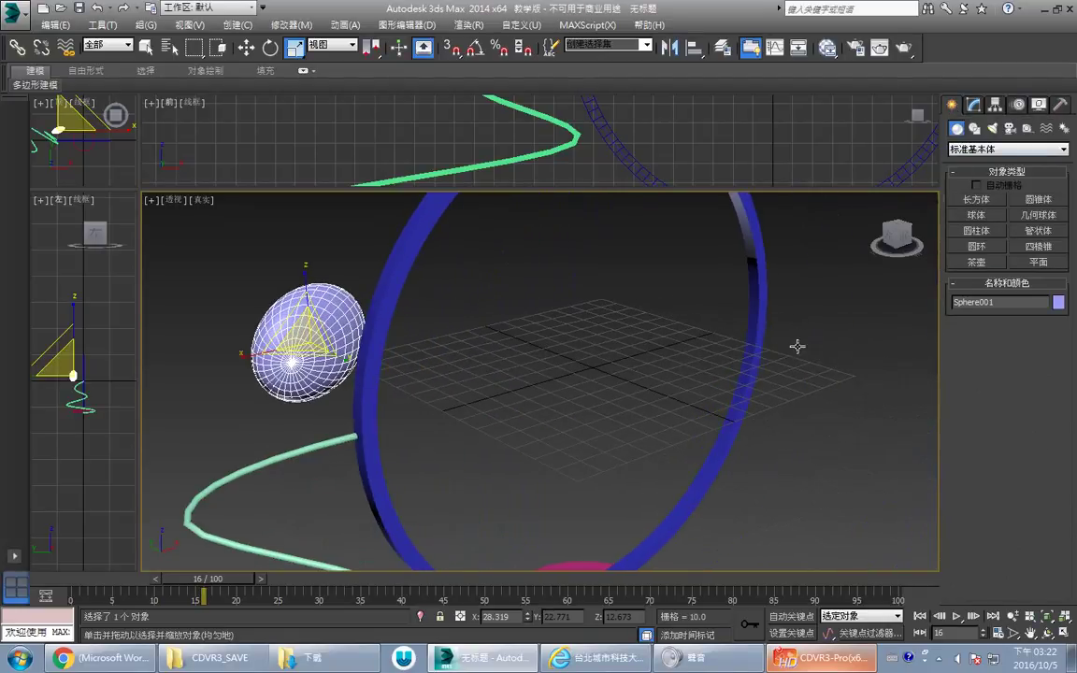
pyautogui.keyDown('ctrl'); pyautogui.click(259, 542); pyautogui.keyUp('ctrl')
pyautogui.scroll(-5, 703, 370)
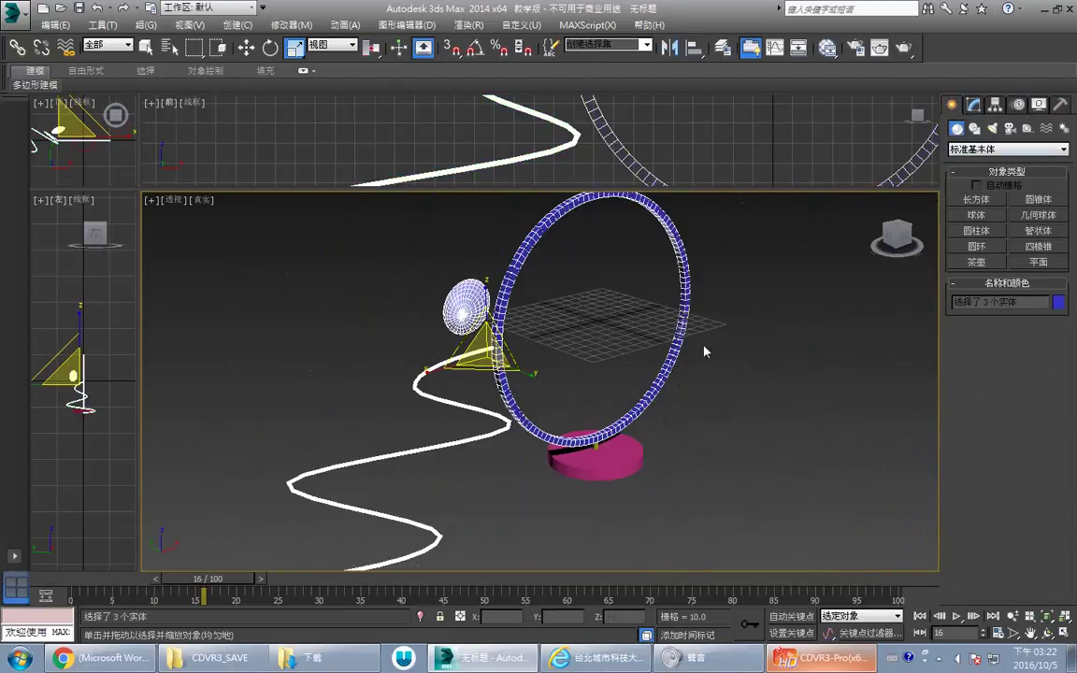
pyautogui.moveTo(793, 250); pyautogui.dragTo(297, 567)
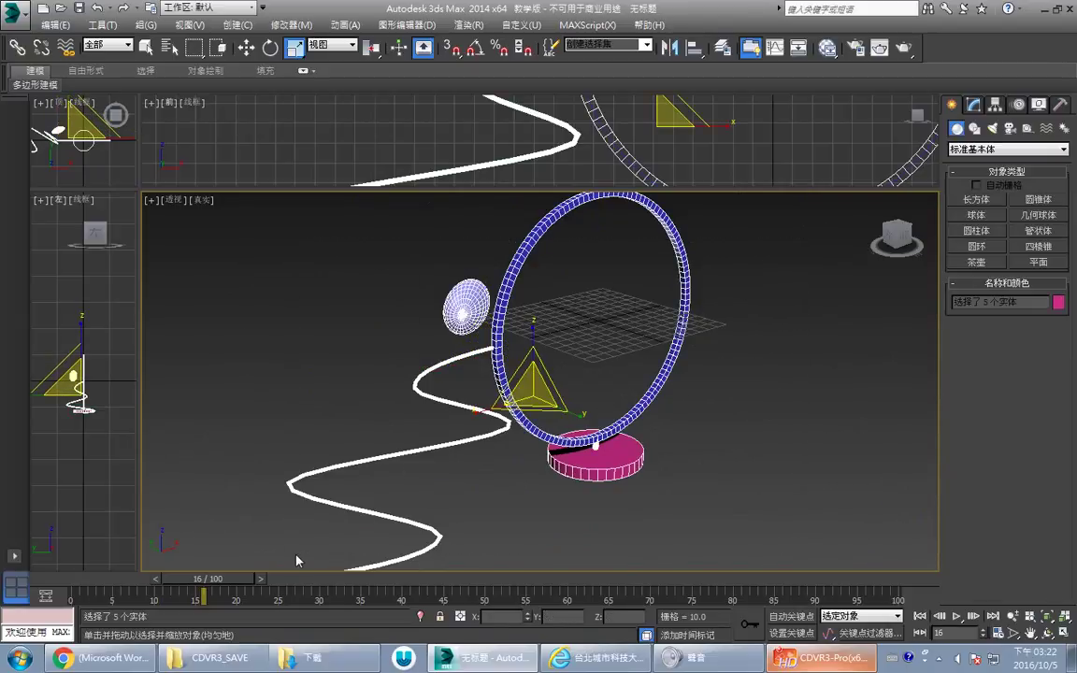
# Step: Delete all five selected globe objects, leaving only the grid
pyautogui.press('Delete')
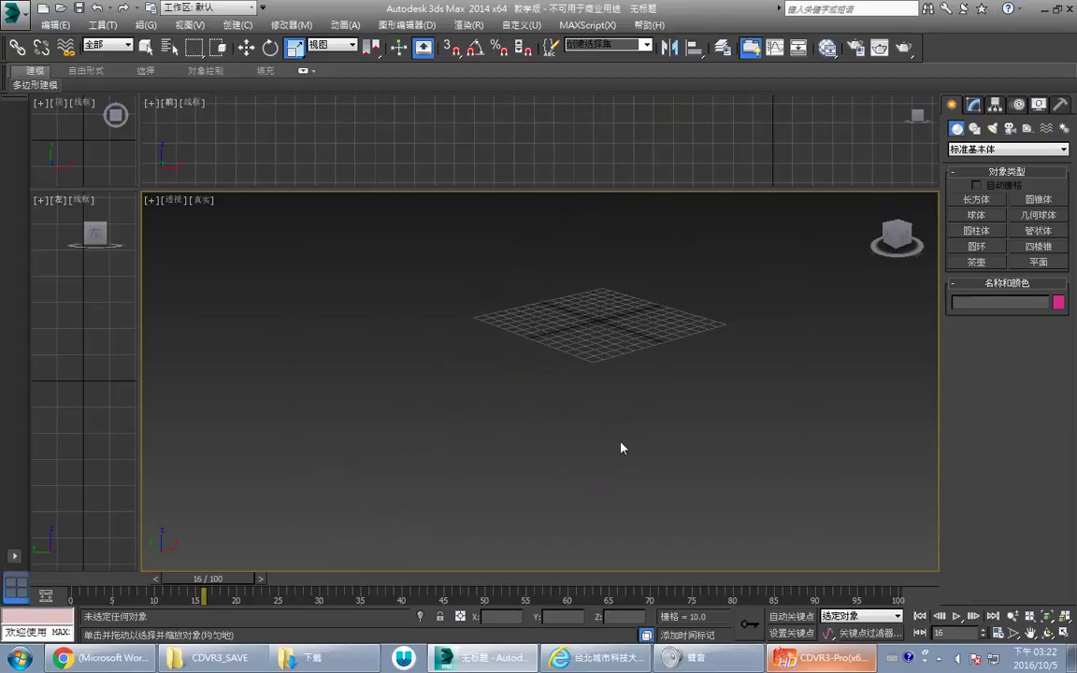
pyautogui.moveTo(629, 344); pyautogui.dragTo(618, 385, button='middle')
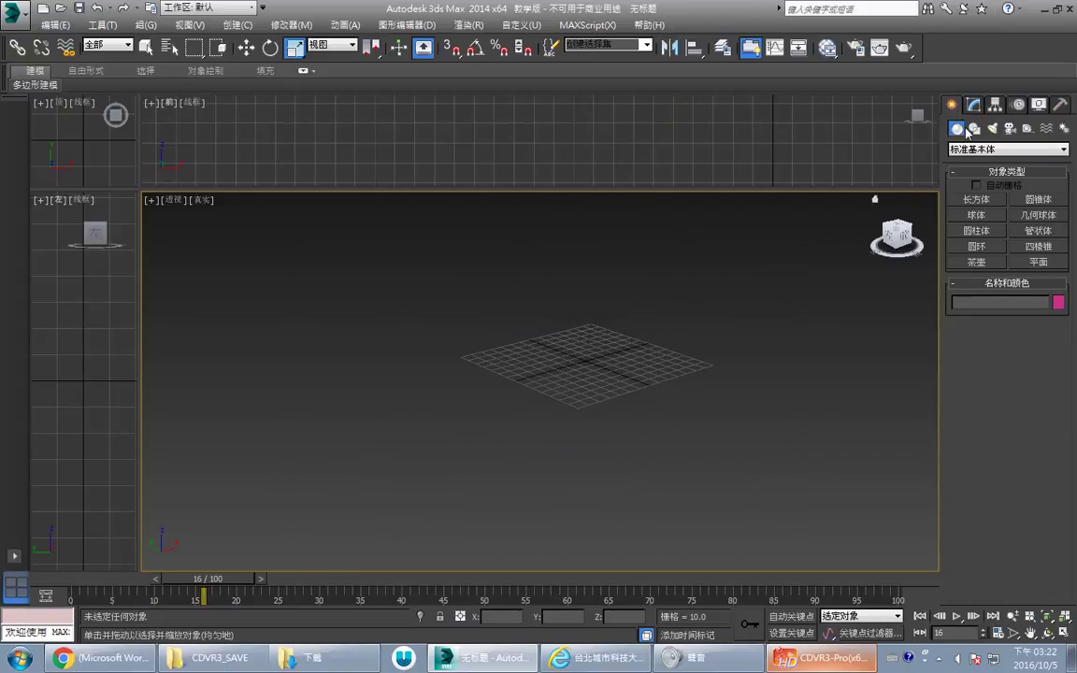
# Step: Draw two boxes, shrinking the second one and adding length and width segments
pyautogui.click(993, 201)
pyautogui.moveTo(622, 416); pyautogui.dragTo(788, 492)
pyautogui.click(746, 399)
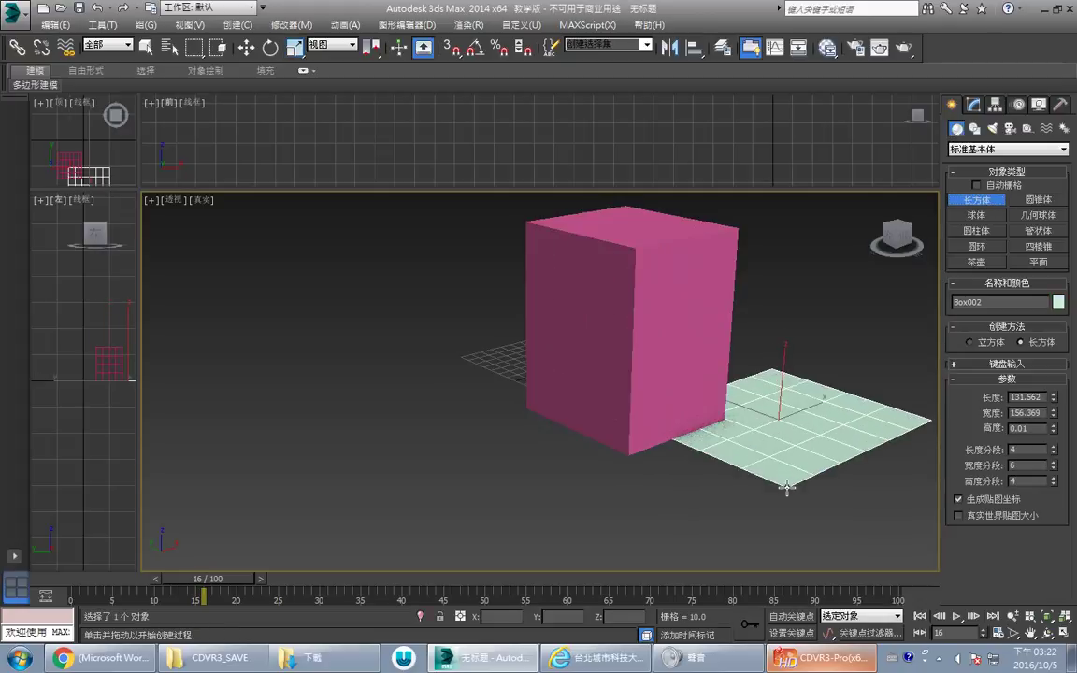
pyautogui.moveTo(871, 312); pyautogui.dragTo(666, 386, button='middle')
pyautogui.moveTo(1053, 399); pyautogui.dragTo(1054, 457)
pyautogui.moveTo(849, 300); pyautogui.dragTo(674, 287, button='middle')
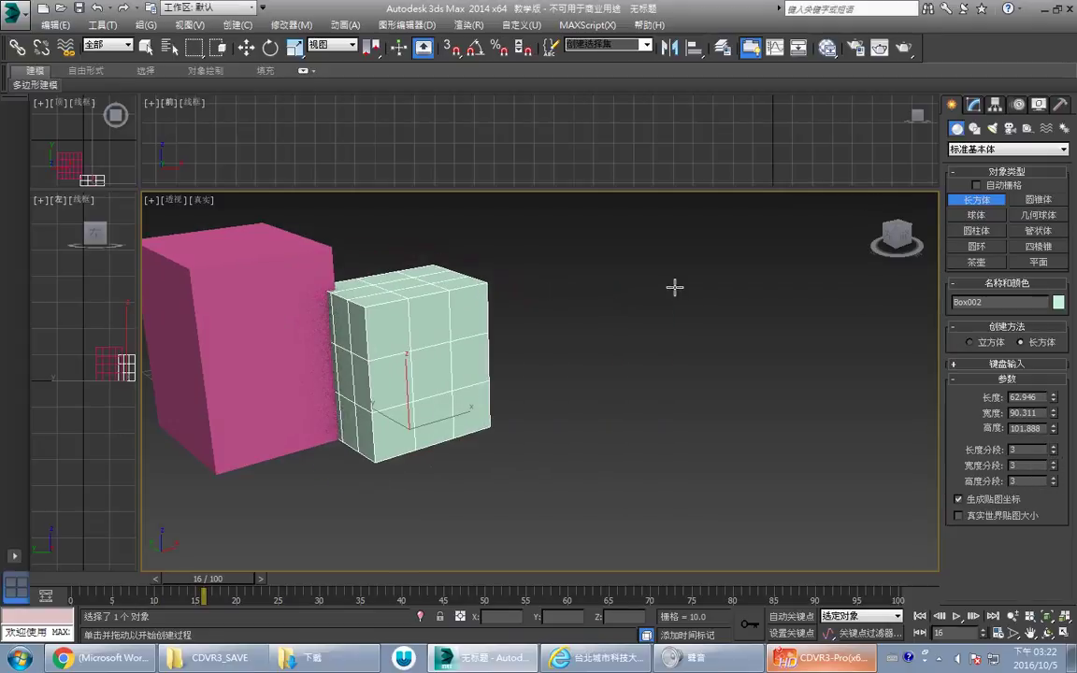
# Step: Draw a sphere and cut it into a dome using the Chop hemisphere mode
pyautogui.click(976, 214)
pyautogui.moveTo(696, 408); pyautogui.dragTo(800, 411)
pyautogui.moveTo(1052, 461); pyautogui.dragTo(1044, 400)
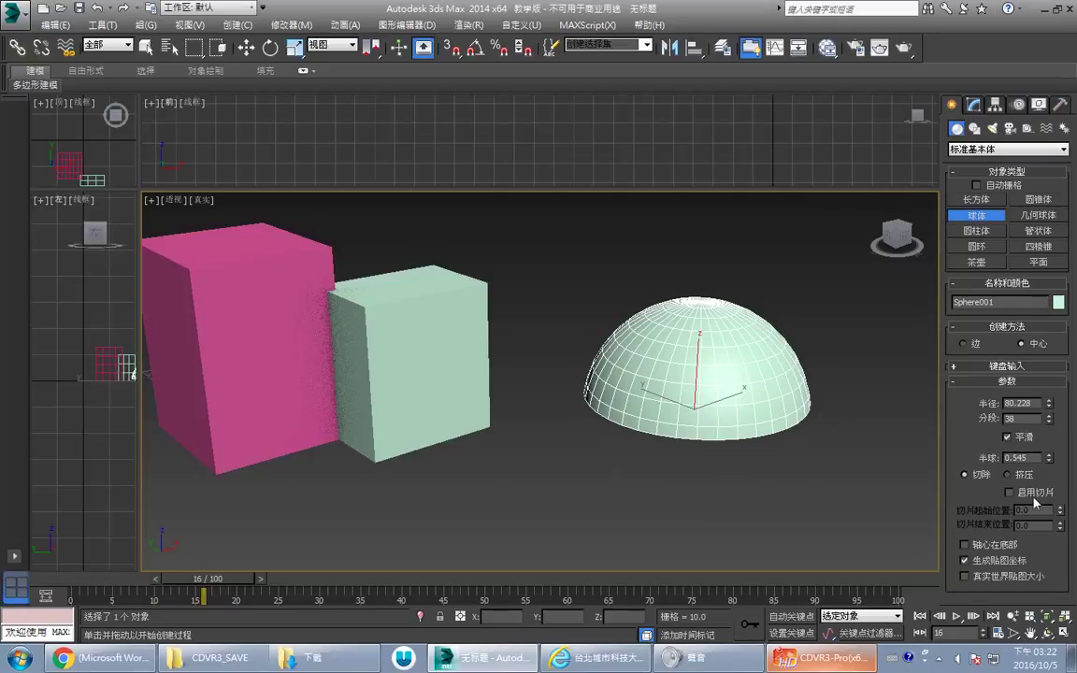
pyautogui.click(1022, 477)
pyautogui.click(965, 475)
# Step: Add a pointed cone and a cylinder near the dome
pyautogui.click(1037, 199)
pyautogui.moveTo(765, 517); pyautogui.dragTo(847, 521)
pyautogui.click(796, 360)
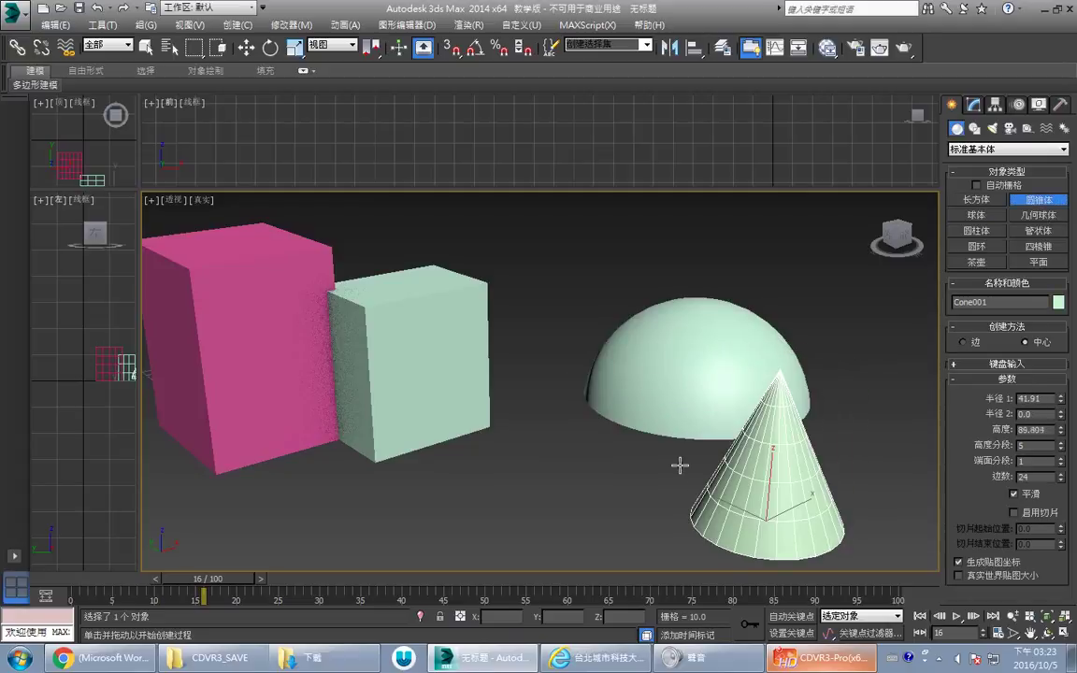
pyautogui.click(976, 230)
pyautogui.moveTo(600, 486); pyautogui.dragTo(687, 486)
pyautogui.click(658, 300)
# Step: Draw a teapot, toggle its body, handle and spout parts, and turn the lid off
pyautogui.click(976, 262)
pyautogui.moveTo(836, 365); pyautogui.dragTo(897, 369)
pyautogui.moveTo(897, 370); pyautogui.dragTo(638, 370, button='middle')
pyautogui.click(1016, 471)
pyautogui.click(1009, 488)
pyautogui.click(1010, 488)
pyautogui.click(1009, 469)
pyautogui.click(1011, 507)
pyautogui.click(1012, 506)
pyautogui.click(1009, 525)
pyautogui.click(1009, 524)
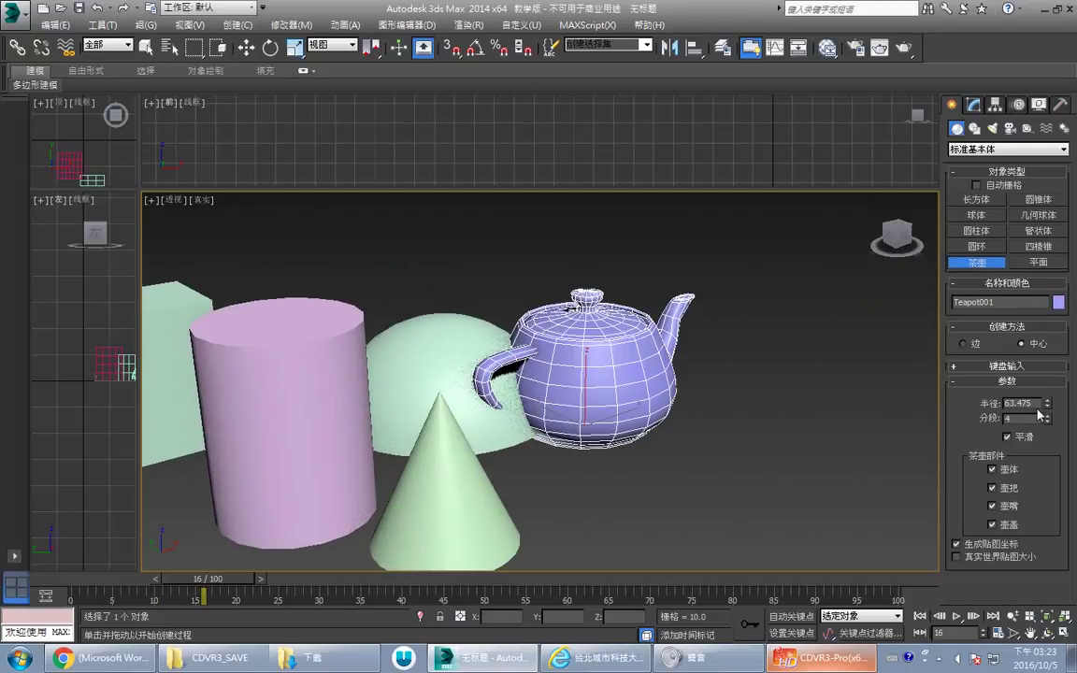
# Step: Raise the teapot's segments and grow its radius to about 95.9 in a maximized perspective view
pyautogui.moveTo(1048, 423)
pyautogui.mouseDown()
pyautogui.moveTo(1054, 370)
pyautogui.moveTo(1048, 441)
pyautogui.mouseUp()
pyautogui.keyDown('alt'); pyautogui.moveTo(739, 404); pyautogui.dragTo(717, 409, button='middle'); pyautogui.keyUp('alt')
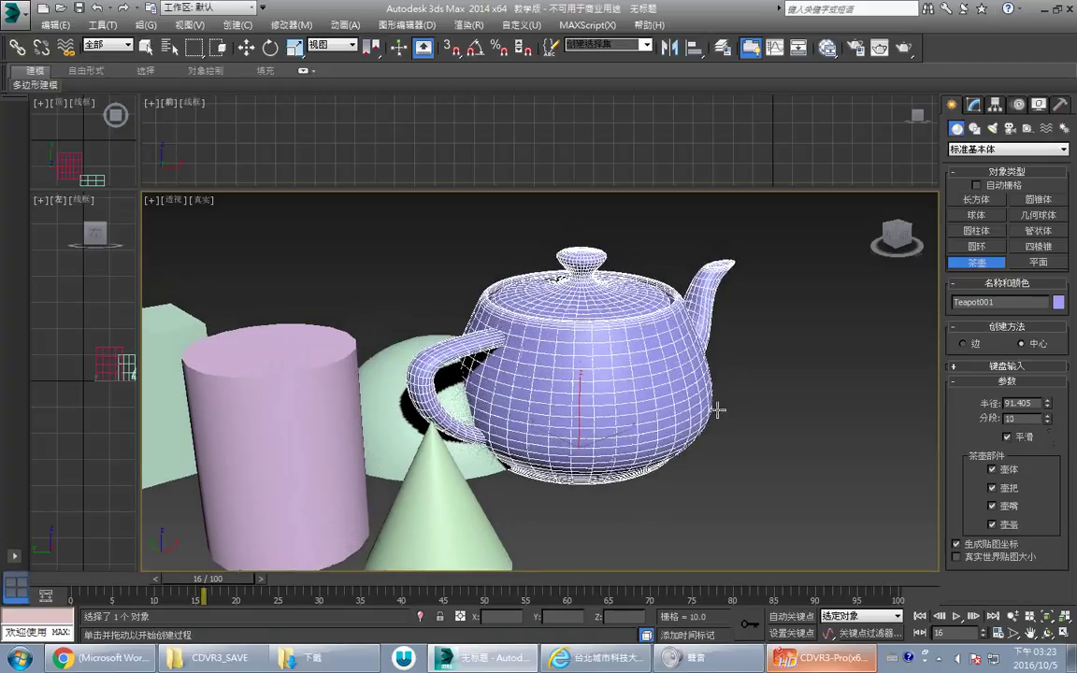
pyautogui.click(1068, 636)
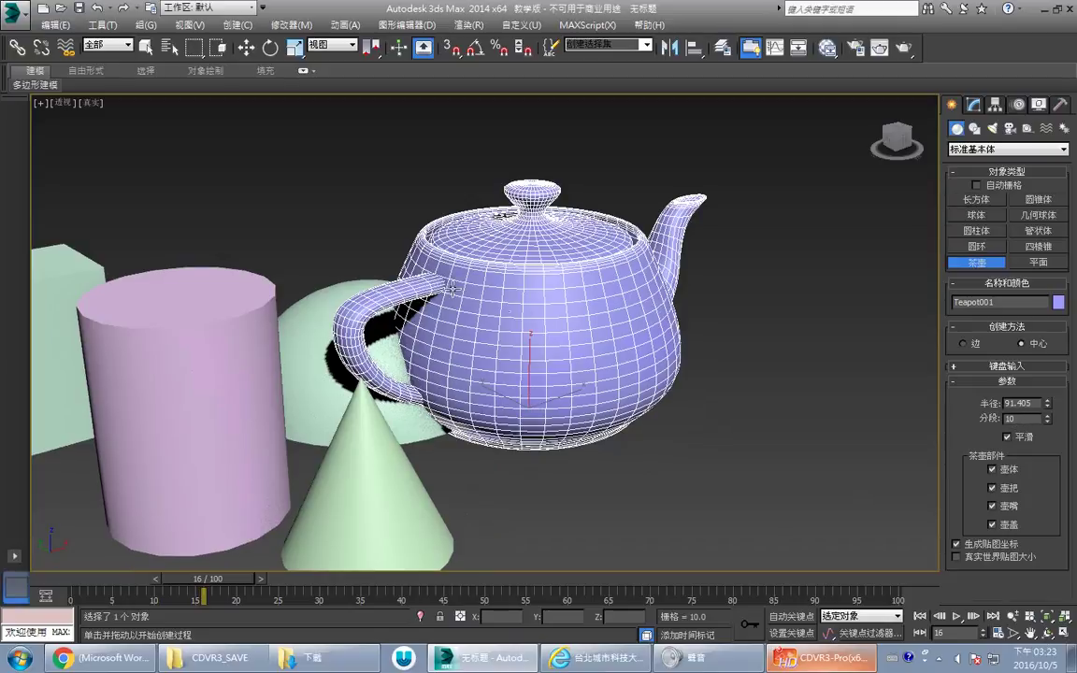
pyautogui.moveTo(1048, 403); pyautogui.dragTo(1059, 273)
# Step: Draw a pink 4×4-segment plane below the teapot and switch to Extended Primitives
pyautogui.click(1050, 264)
pyautogui.moveTo(729, 406); pyautogui.dragTo(759, 577)
pyautogui.keyDown('alt'); pyautogui.moveTo(759, 560); pyautogui.dragTo(751, 278, button='middle'); pyautogui.keyUp('alt')
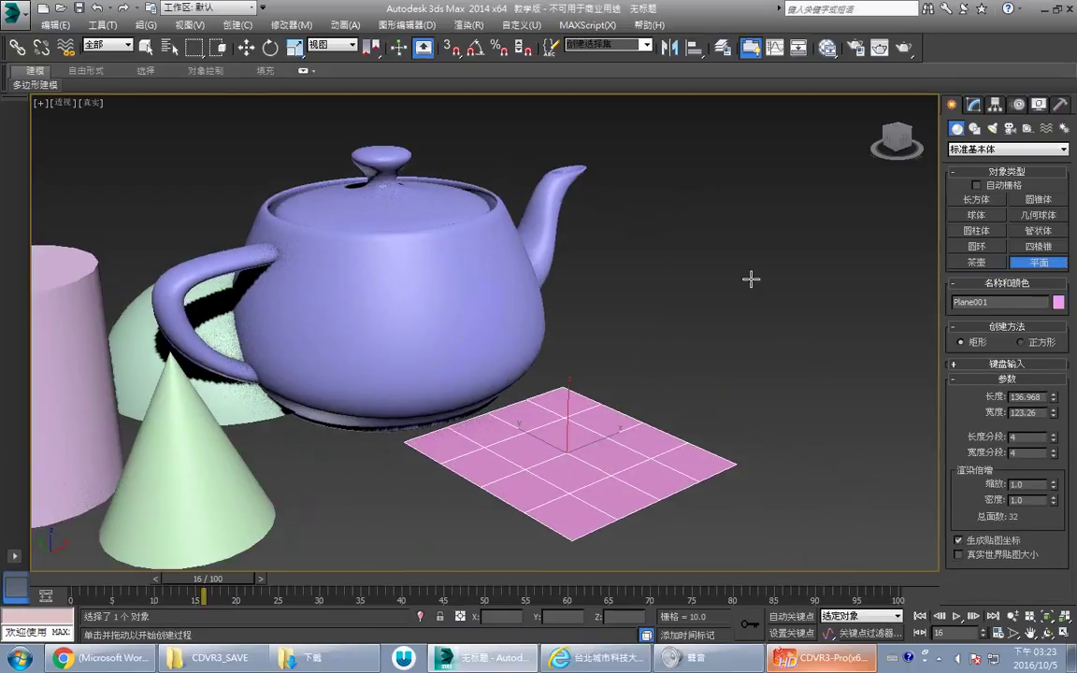
pyautogui.click(1006, 150)
pyautogui.click(991, 166)
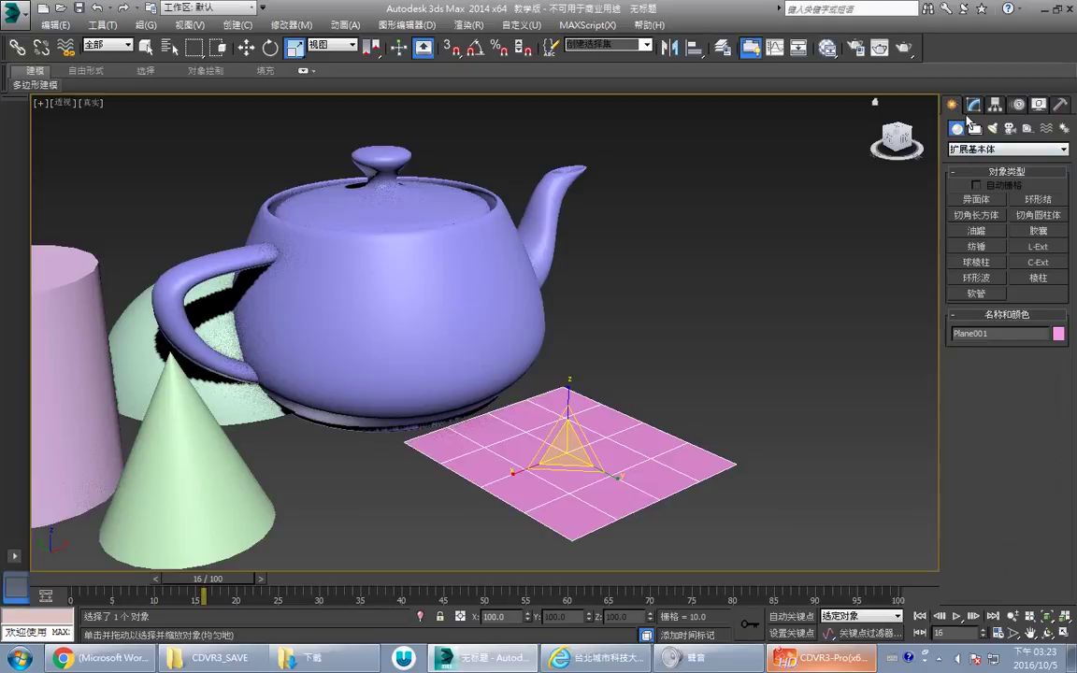
# Step: Draw a pink hedra beside the plane
pyautogui.click(963, 152)
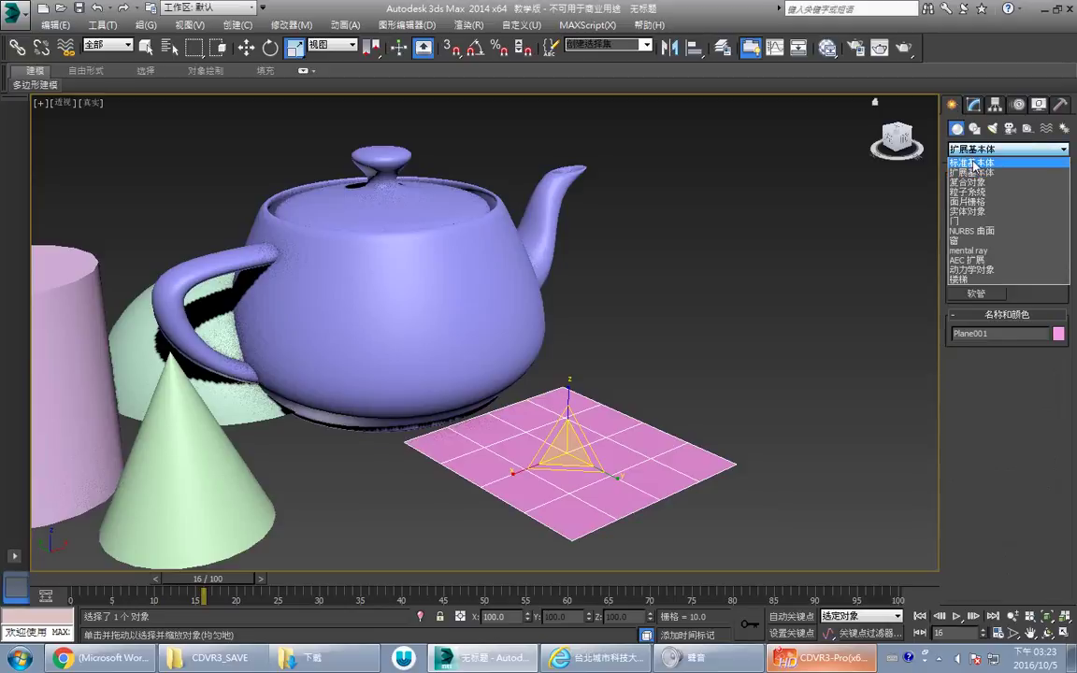
pyautogui.click(976, 174)
pyautogui.click(990, 202)
pyautogui.moveTo(733, 361); pyautogui.dragTo(814, 449)
pyautogui.moveTo(869, 338); pyautogui.dragTo(709, 331, button='middle')
# Step: Add a red oil tank to the right of the hedra
pyautogui.click(976, 230)
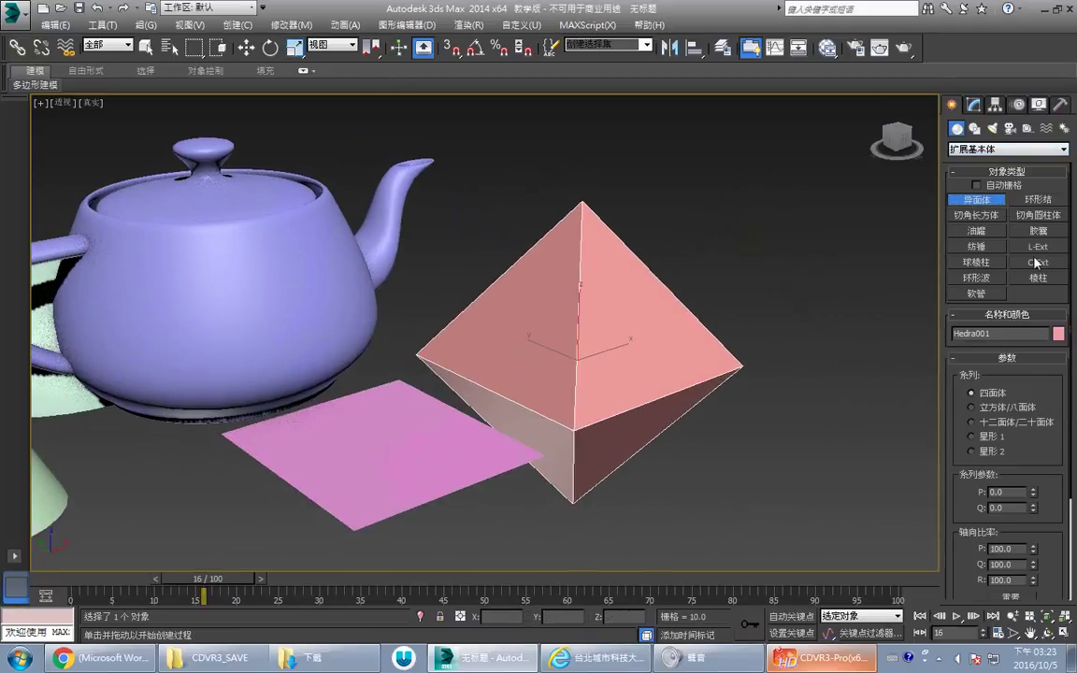
pyautogui.moveTo(794, 421); pyautogui.dragTo(888, 425)
pyautogui.click(845, 280)
pyautogui.moveTo(846, 308); pyautogui.dragTo(705, 313, button='middle')
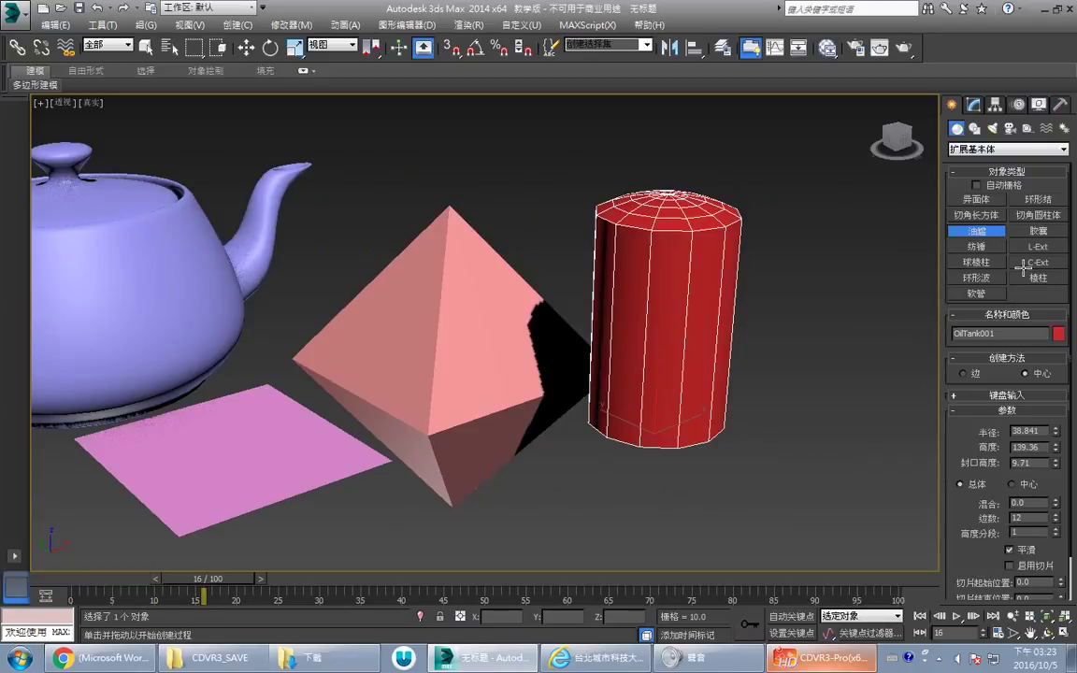
# Step: Draw a flat prism right of the oil tank and switch to Compound Objects
pyautogui.click(1035, 278)
pyautogui.moveTo(781, 490); pyautogui.dragTo(815, 519)
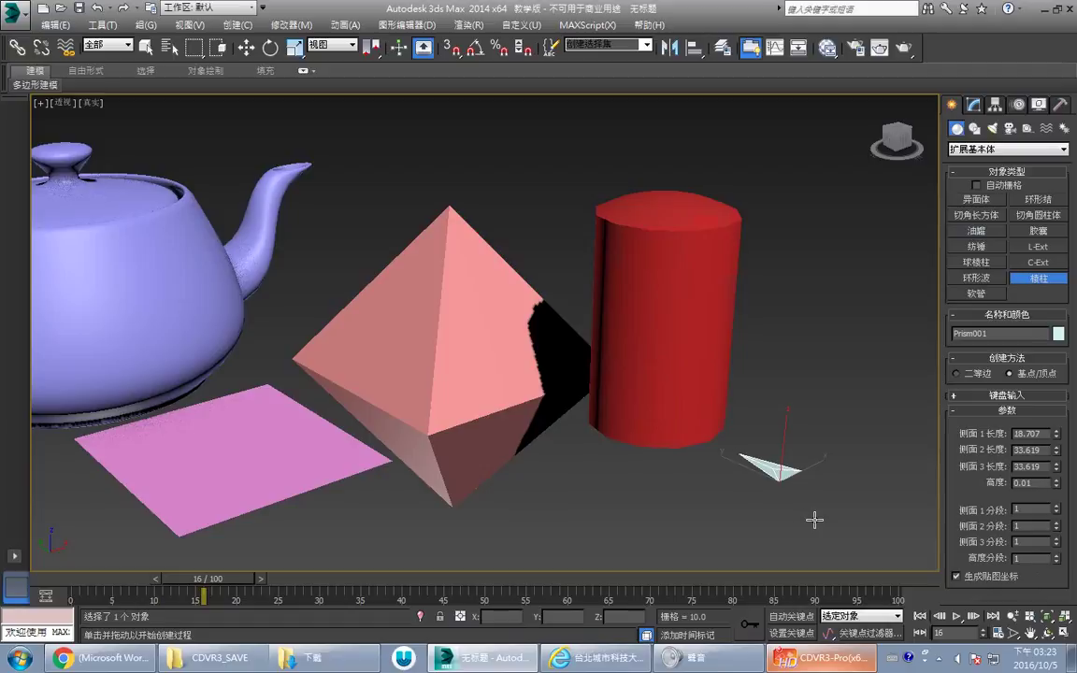
pyautogui.click(850, 310)
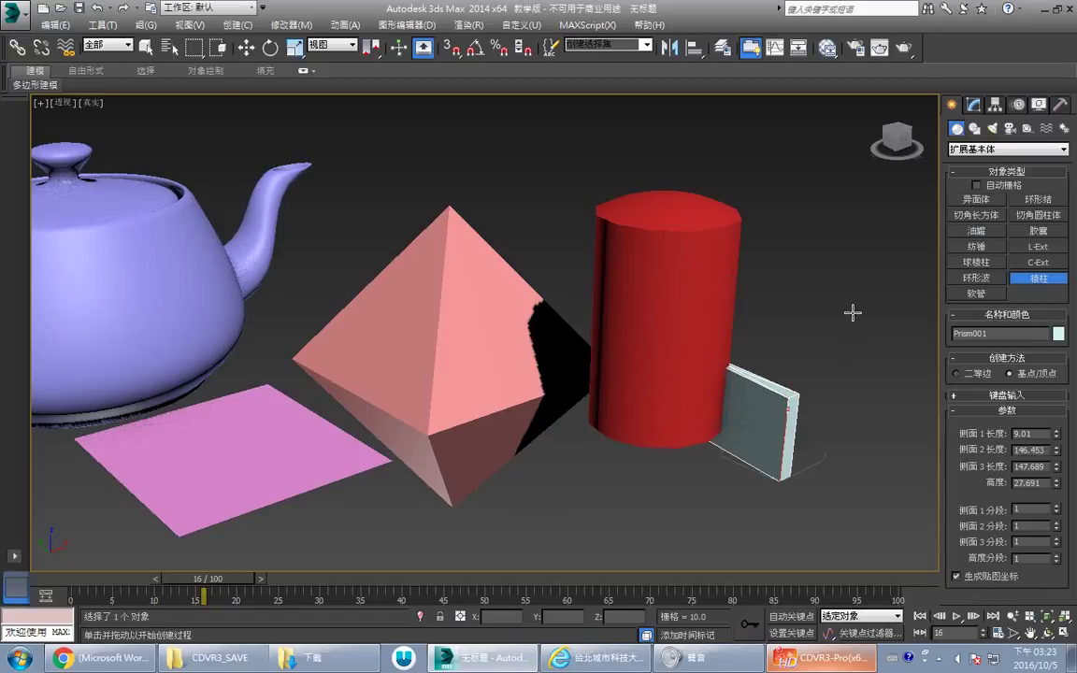
pyautogui.click(975, 150)
pyautogui.click(982, 174)
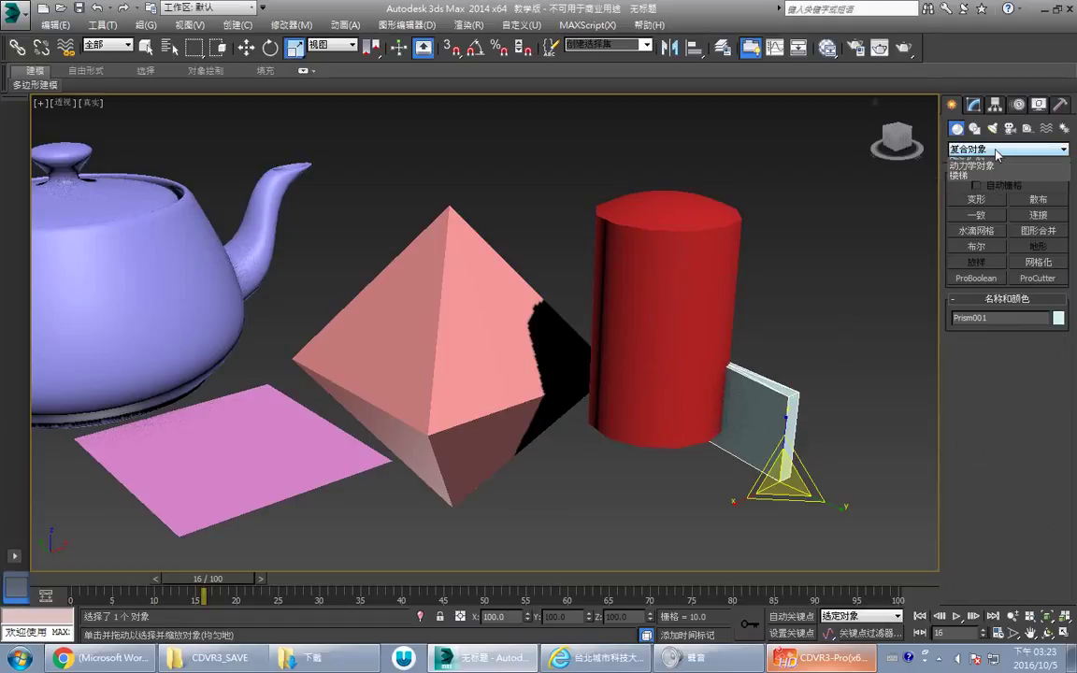
# Step: Add a Snow particle emitter to the scene from Particle Systems
pyautogui.click(981, 197)
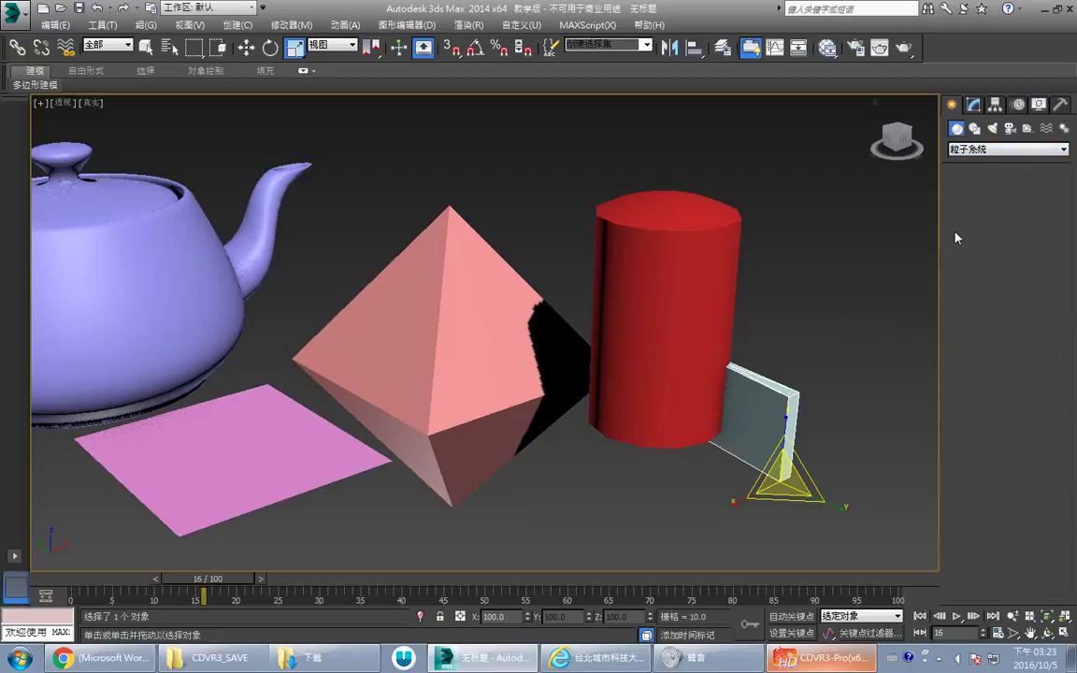
pyautogui.click(977, 215)
pyautogui.moveTo(603, 495); pyautogui.dragTo(817, 523)
pyautogui.moveTo(811, 477); pyautogui.dragTo(646, 374, button='middle')
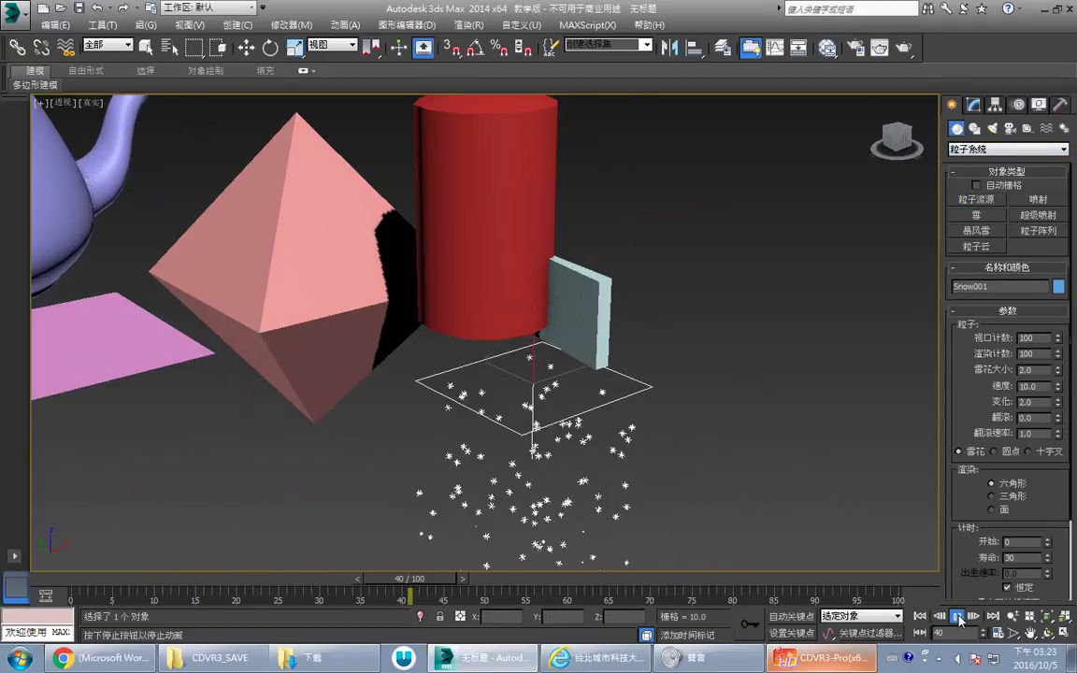
# Step: Add a Blizzard emitter beside the snow and play the animation to watch the particles
pyautogui.click(988, 235)
pyautogui.moveTo(755, 360); pyautogui.dragTo(815, 485)
pyautogui.click(957, 617)
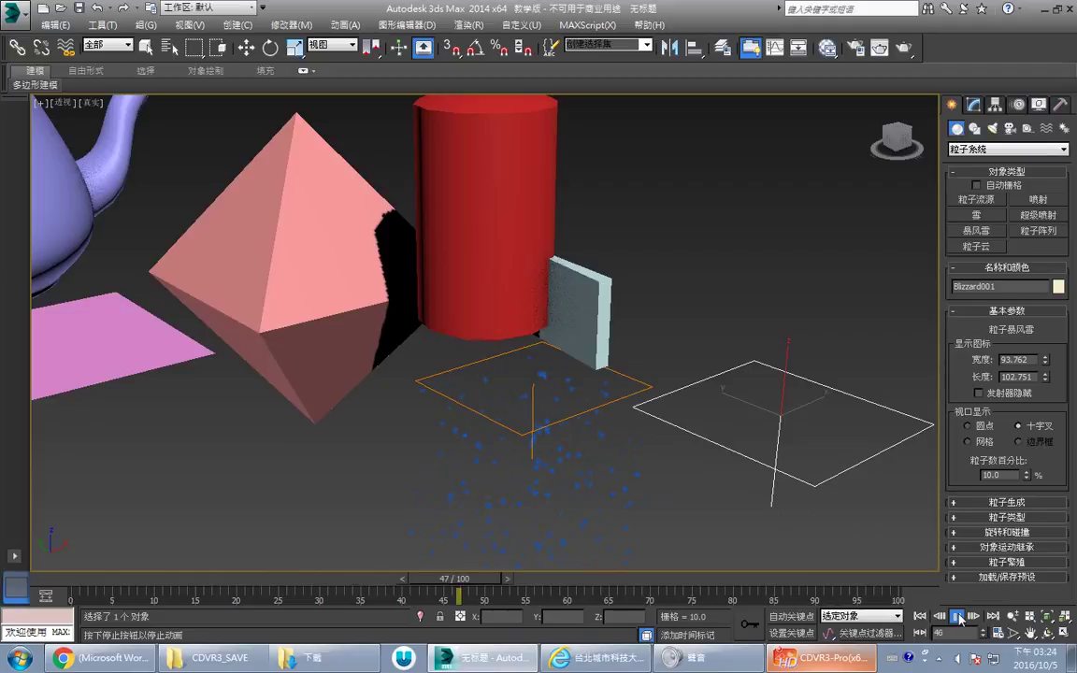
pyautogui.click(976, 230)
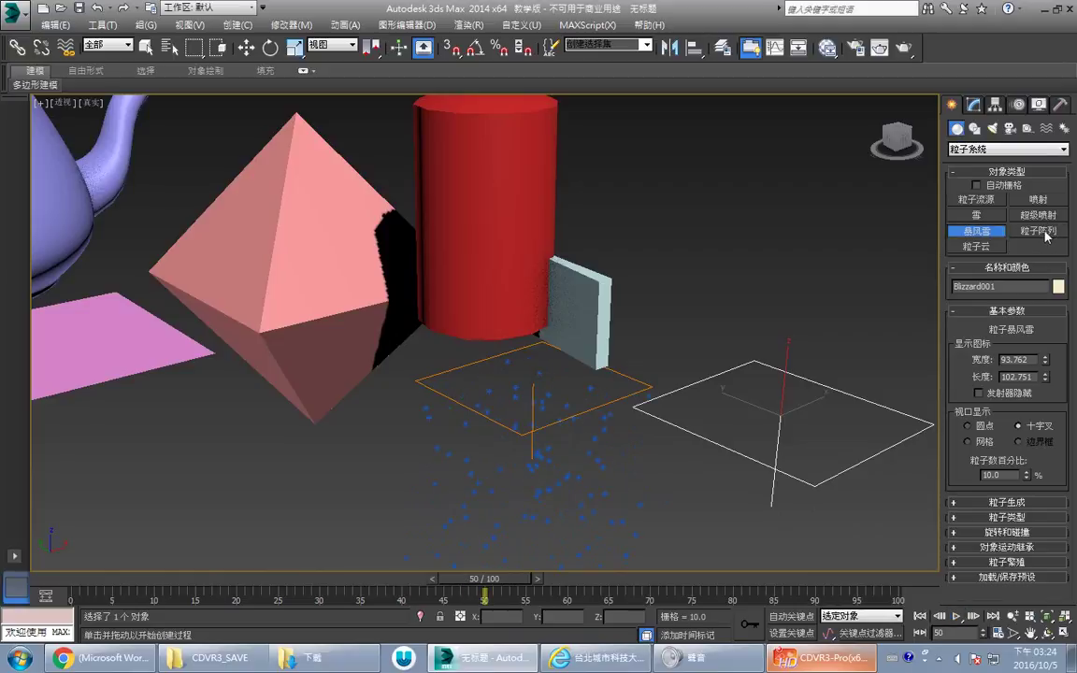
# Step: Drag out a box-shaped PCloud emitter and advance the animation one frame
pyautogui.click(976, 246)
pyautogui.moveTo(677, 463); pyautogui.dragTo(858, 397)
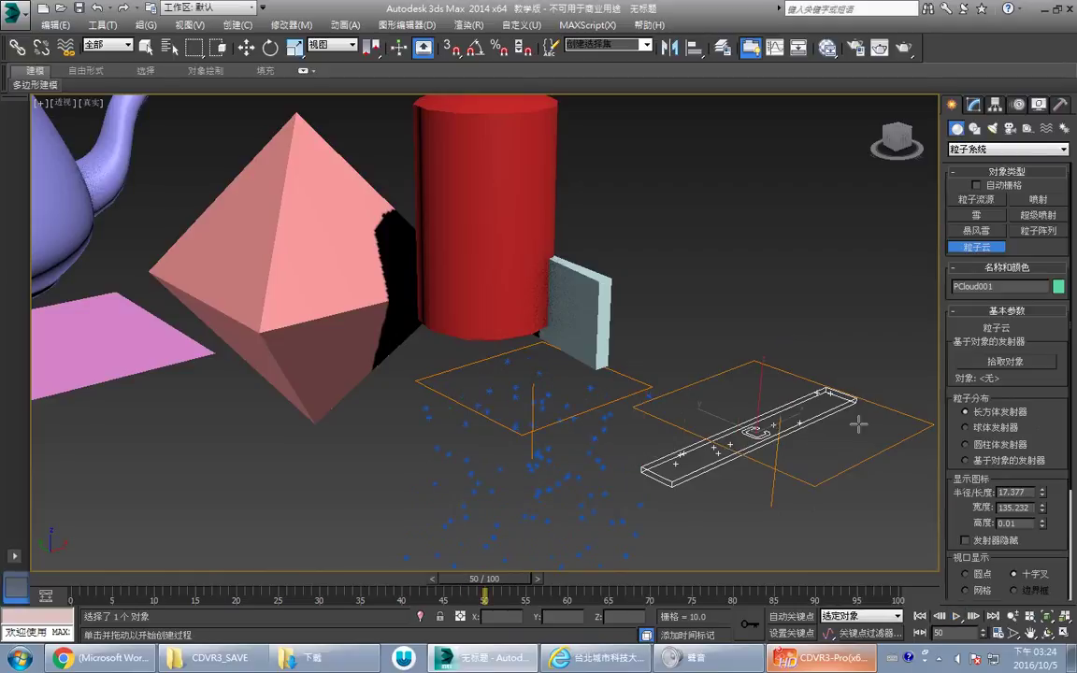
pyautogui.click(536, 579)
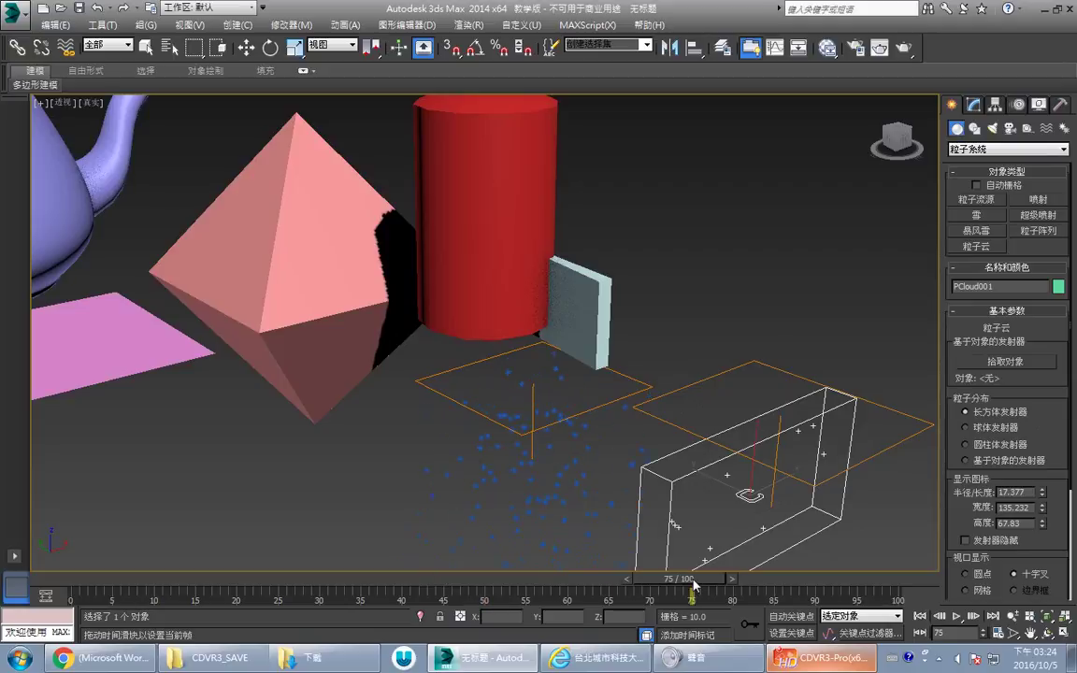
# Step: Cycle the object category list through Patch Grids and other categories, ending on Doors
pyautogui.click(1014, 149)
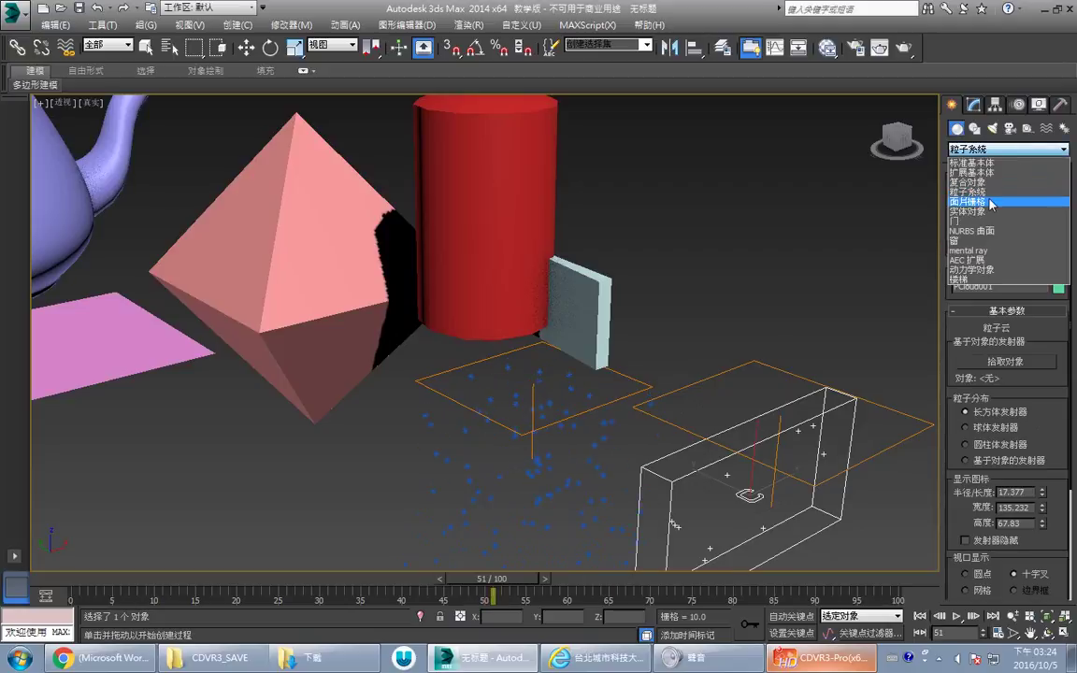
pyautogui.click(1025, 215)
pyautogui.click(1007, 150)
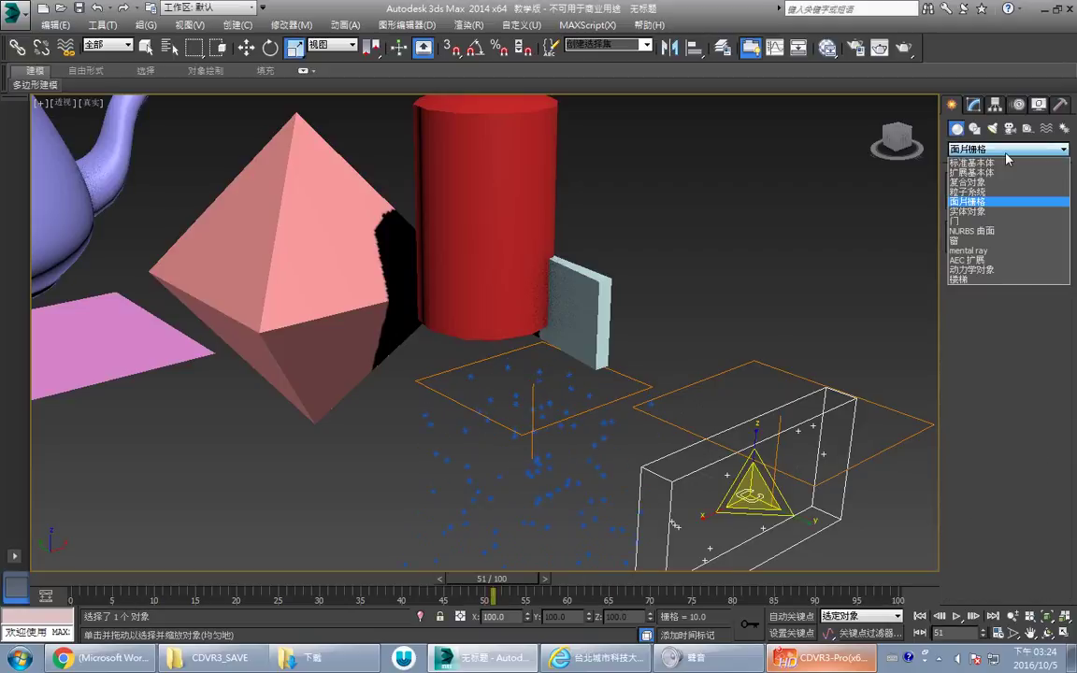
pyautogui.click(991, 236)
pyautogui.click(1014, 149)
pyautogui.click(1008, 220)
# Step: Create a Pivot door from base, depth and height, and swing it open
pyautogui.scroll(5, 874, 324)
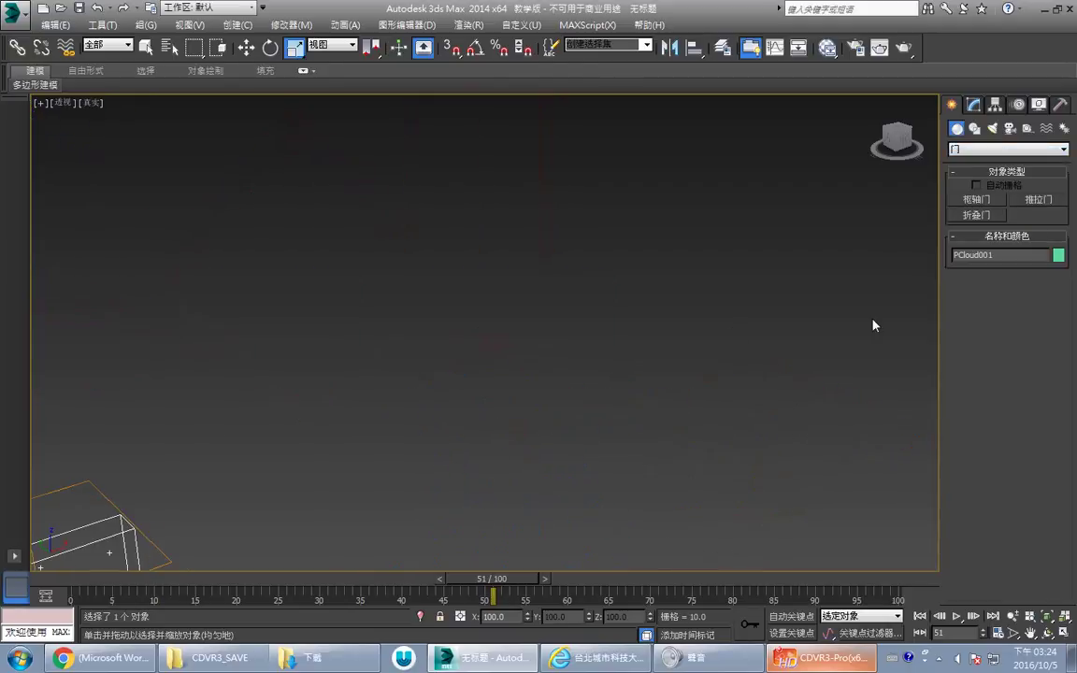
pyautogui.click(999, 201)
pyautogui.moveTo(374, 420); pyautogui.dragTo(728, 557)
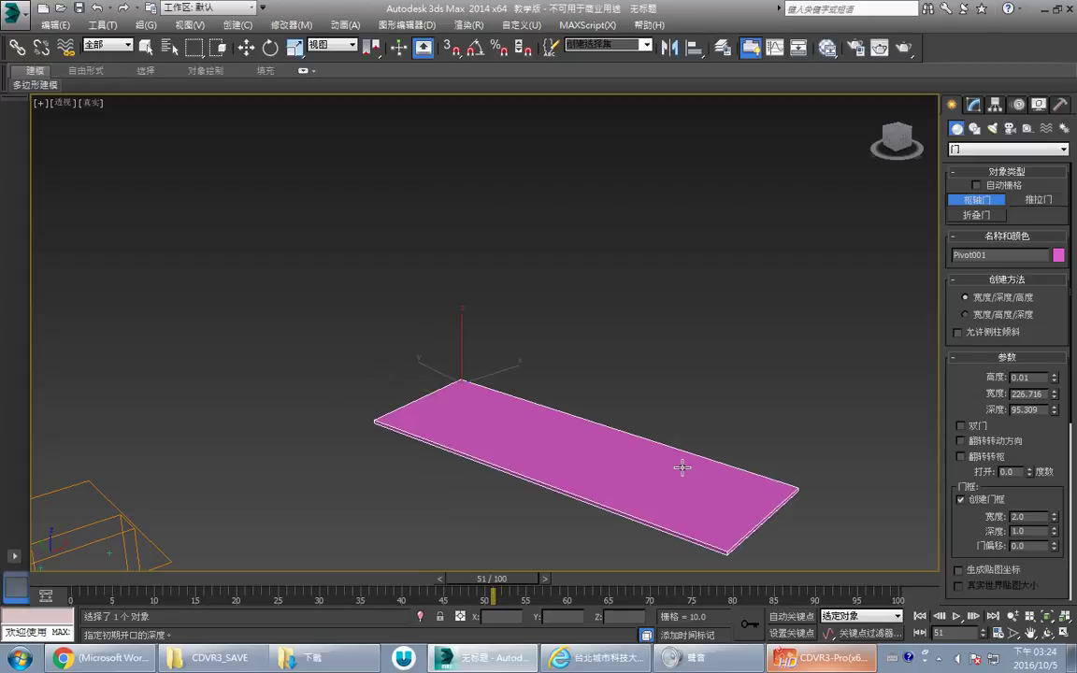
pyautogui.click(645, 449)
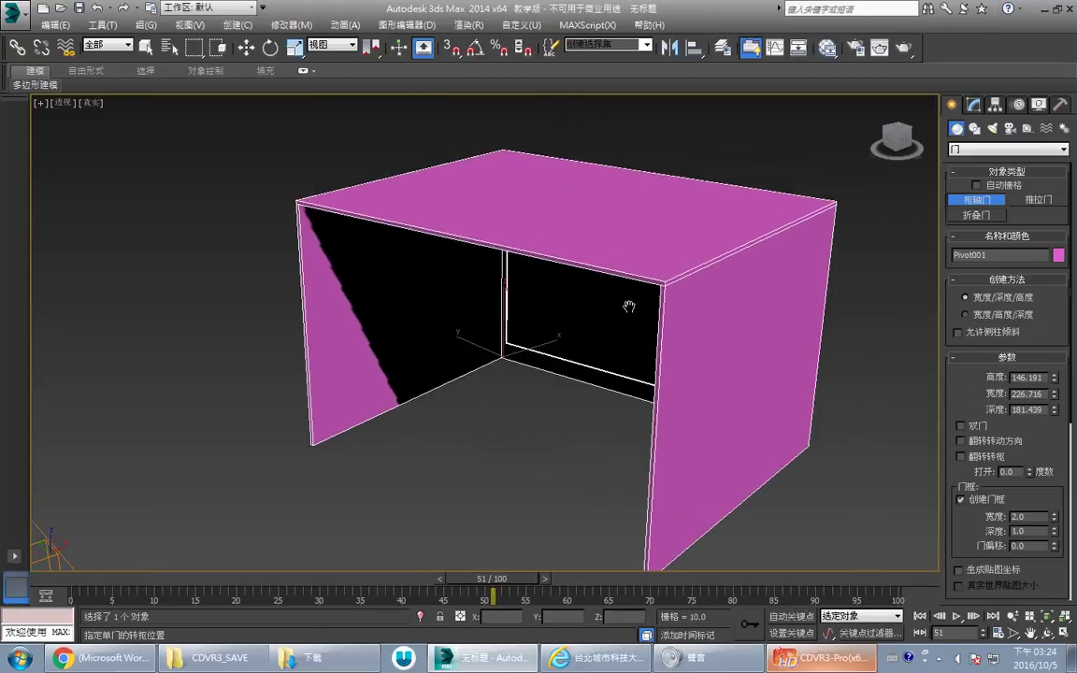
pyautogui.click(625, 306)
pyautogui.moveTo(1029, 472); pyautogui.dragTo(951, 310)
pyautogui.moveTo(930, 217); pyautogui.dragTo(879, 195, button='middle')
# Step: Create a BiFold door, make it a double door, fold it open and flip its swing
pyautogui.click(976, 215)
pyautogui.moveTo(562, 443); pyautogui.dragTo(731, 515)
pyautogui.click(731, 515)
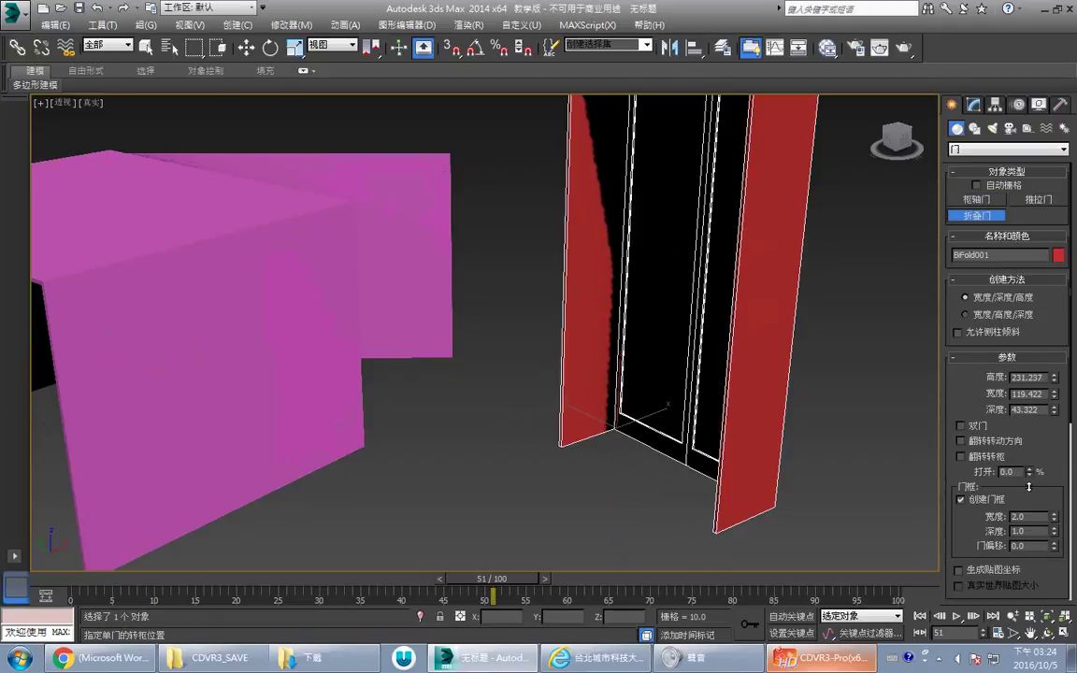
pyautogui.click(978, 427)
pyautogui.moveTo(1033, 477); pyautogui.dragTo(1046, 318)
pyautogui.click(961, 441)
# Step: Set the BiFold door to height 168.803 and depth 10.83, single-leaf, opened 32%
pyautogui.moveTo(1055, 379); pyautogui.dragTo(953, 369)
pyautogui.scroll(-1, 1052, 405)
pyautogui.moveTo(1051, 396); pyautogui.dragTo(925, 321)
pyautogui.moveTo(1029, 455); pyautogui.dragTo(1035, 216)
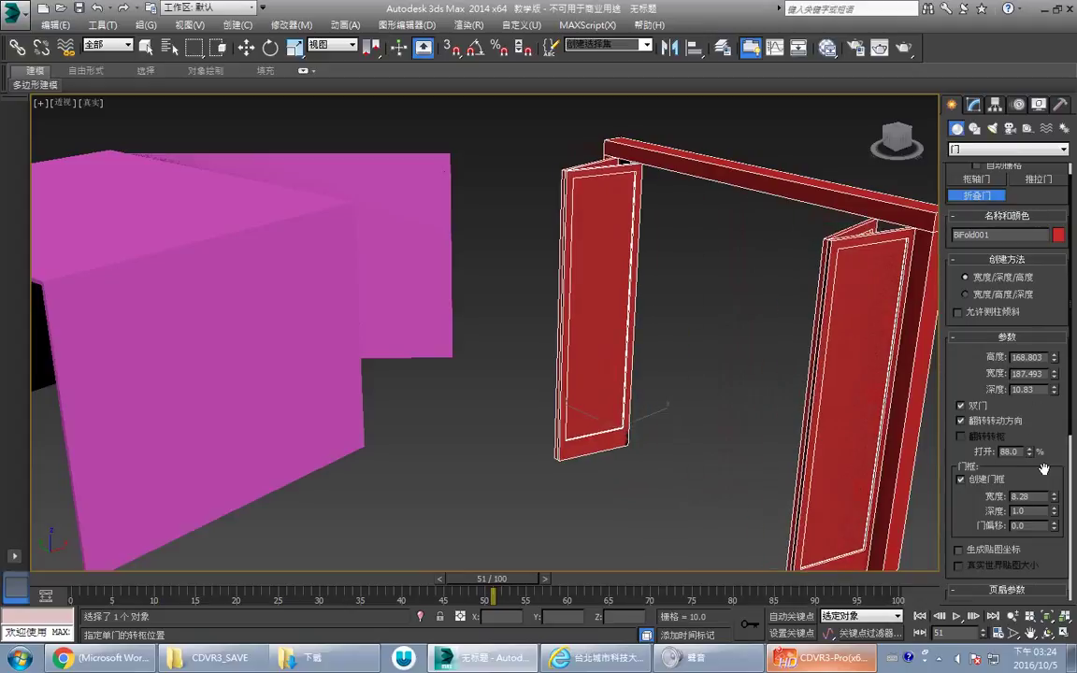
pyautogui.click(961, 406)
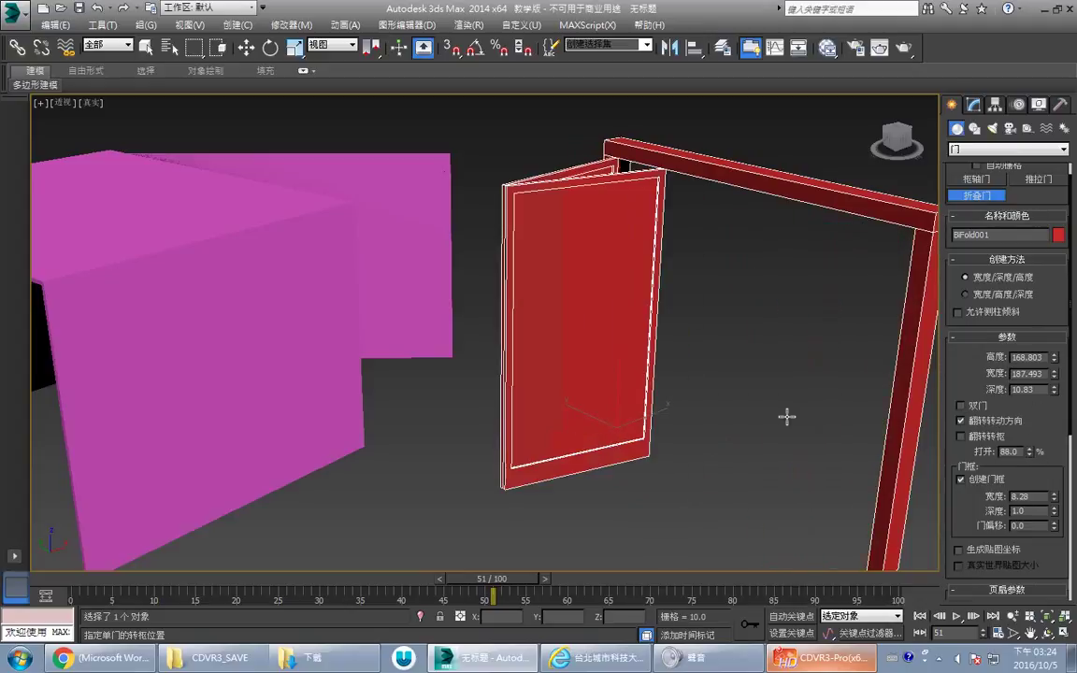
pyautogui.moveTo(786, 417); pyautogui.dragTo(692, 417, button='middle')
pyautogui.moveTo(1031, 454); pyautogui.dragTo(1028, 560)
pyautogui.click(1008, 149)
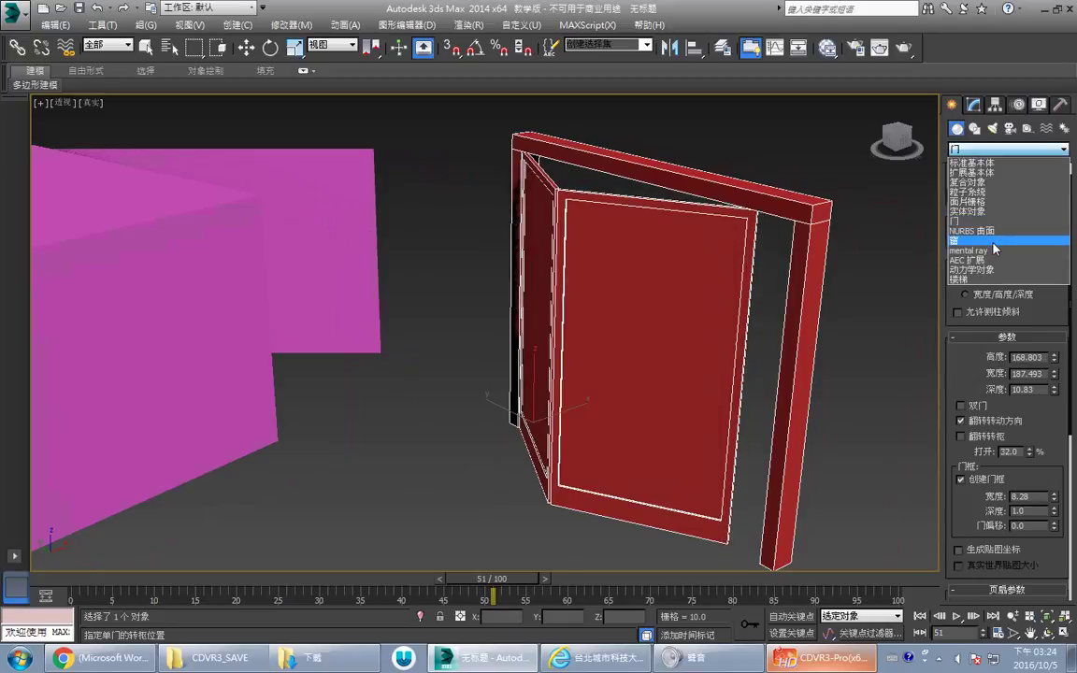
# Step: Create an Awning window by setting its base, depth and height
pyautogui.click(1001, 242)
pyautogui.click(976, 199)
pyautogui.moveTo(432, 459); pyautogui.dragTo(559, 528)
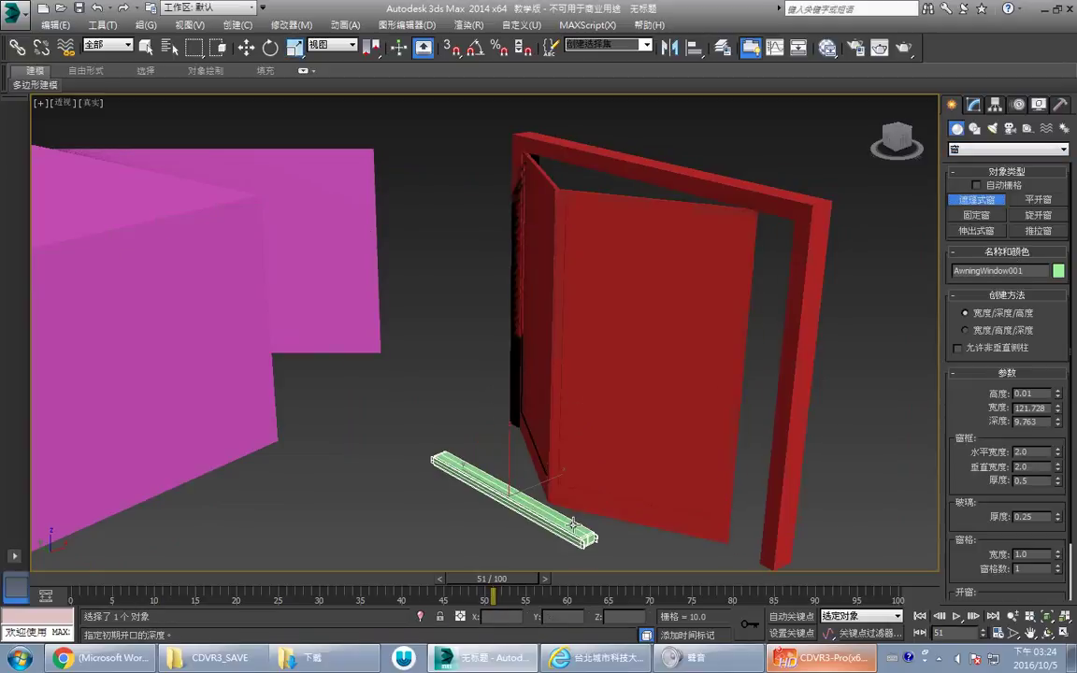
pyautogui.click(559, 495)
pyautogui.click(496, 210)
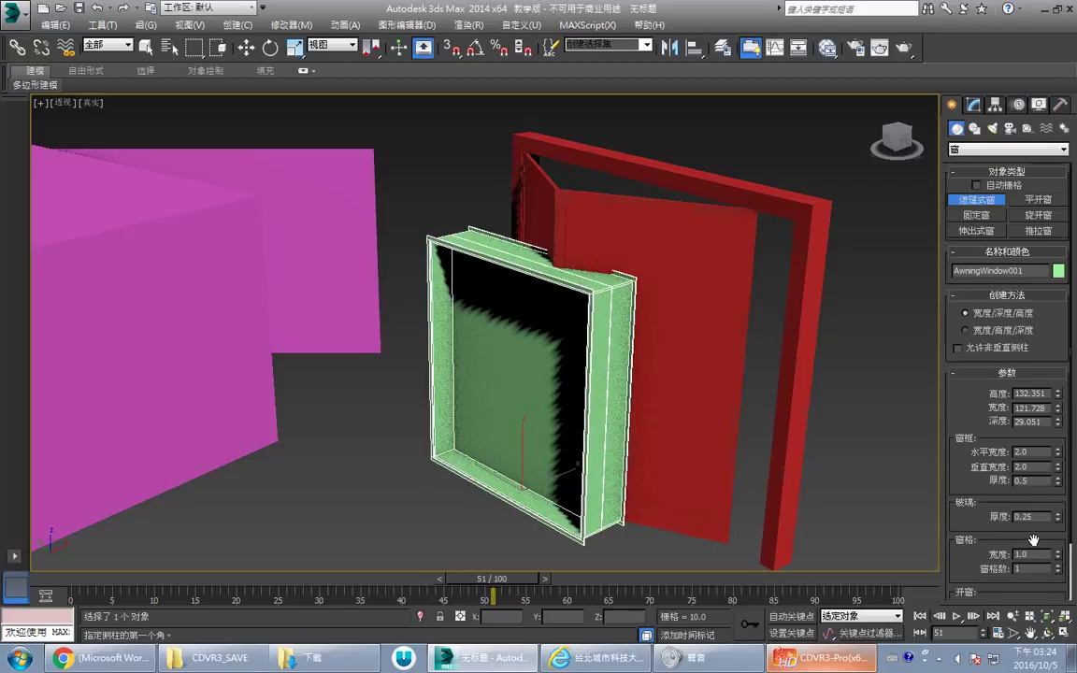
# Step: Open the awning window to 43% and switch the category to AEC Extended
pyautogui.moveTo(1033, 540); pyautogui.dragTo(1032, 497)
pyautogui.moveTo(1056, 564); pyautogui.dragTo(1039, 530)
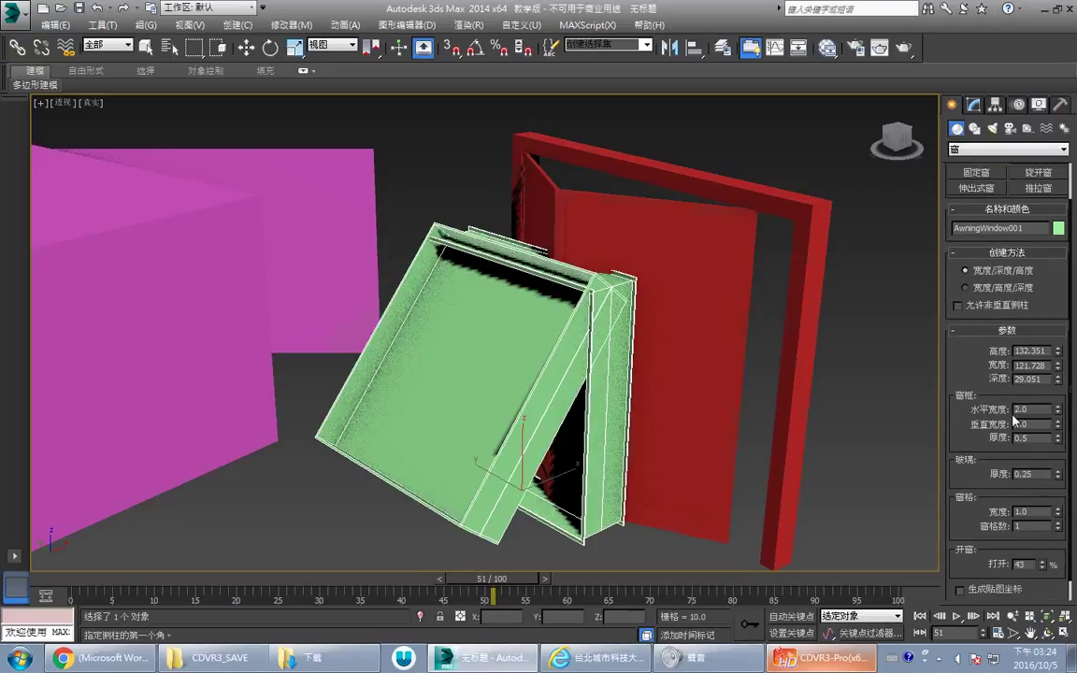
pyautogui.click(1005, 150)
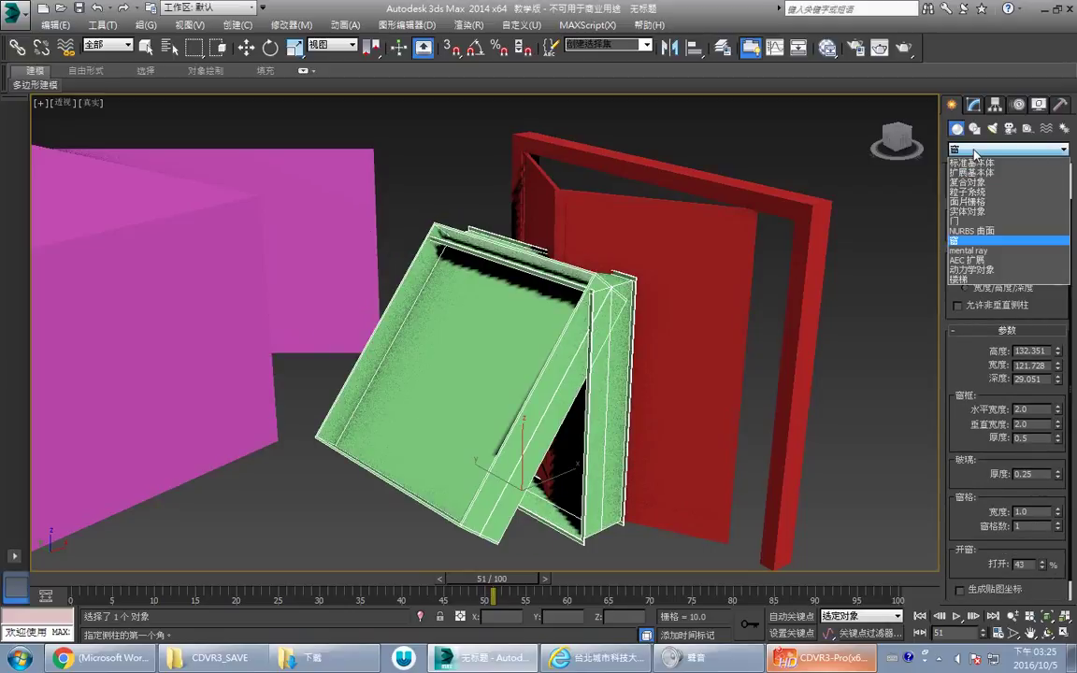
pyautogui.click(1002, 263)
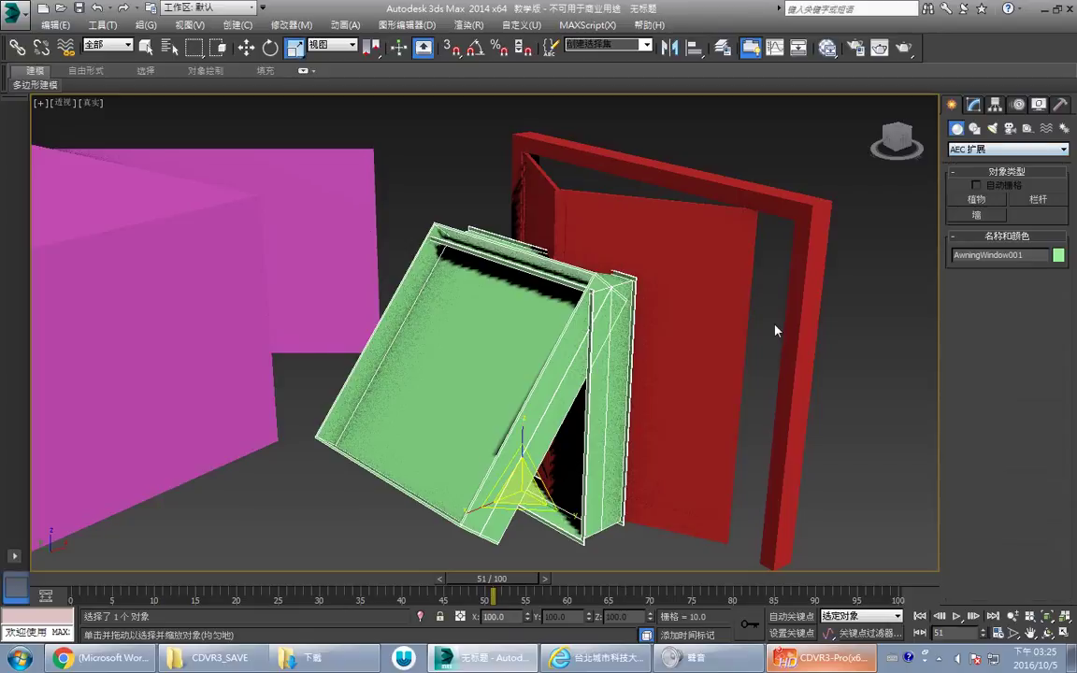
# Step: Place a Bengal Fig foliage tree in the scene
pyautogui.keyDown('alt'); pyautogui.moveTo(773, 327); pyautogui.dragTo(911, 238, button='middle'); pyautogui.keyUp('alt')
pyautogui.click(978, 200)
pyautogui.moveTo(680, 436)
pyautogui.mouseDown()
pyautogui.moveTo(691, 394)
pyautogui.moveTo(675, 418)
pyautogui.mouseUp()
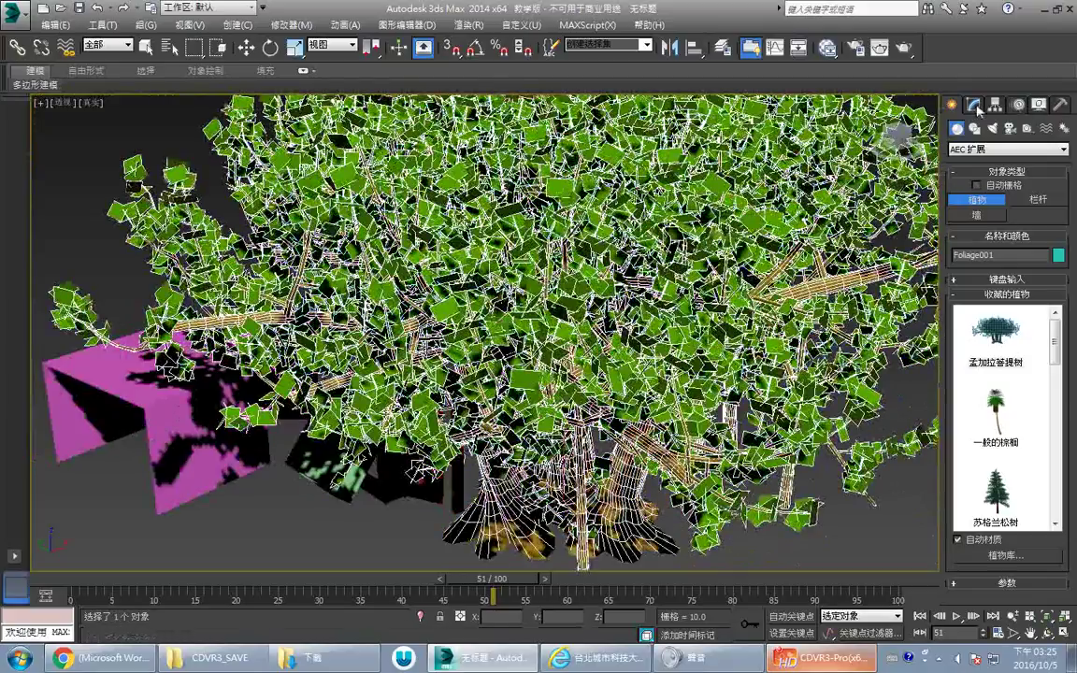
# Step: Lower the tree's height to 137.7, hide its leaves and flowers, and select all four objects
pyautogui.click(973, 104)
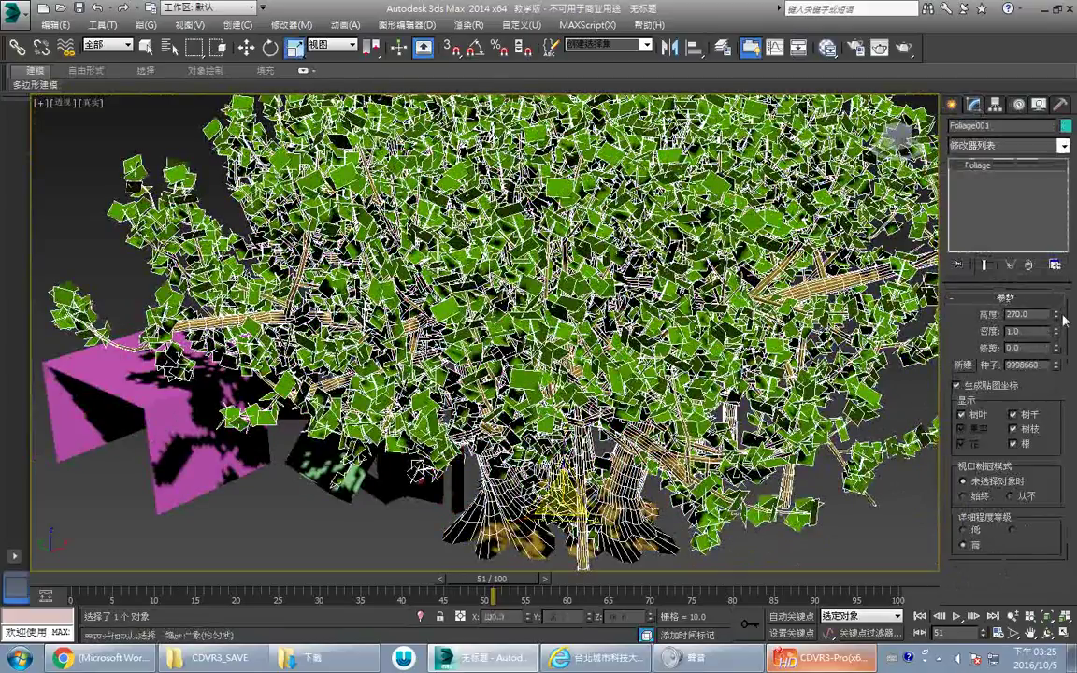
pyautogui.moveTo(1058, 315); pyautogui.dragTo(1058, 392)
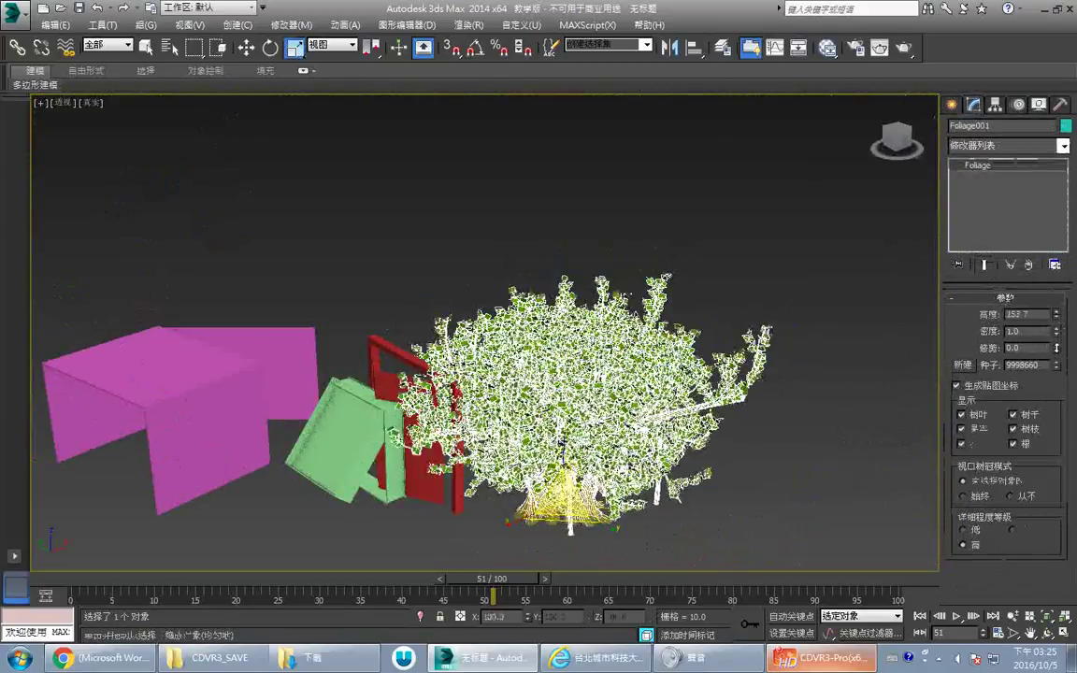
pyautogui.click(977, 415)
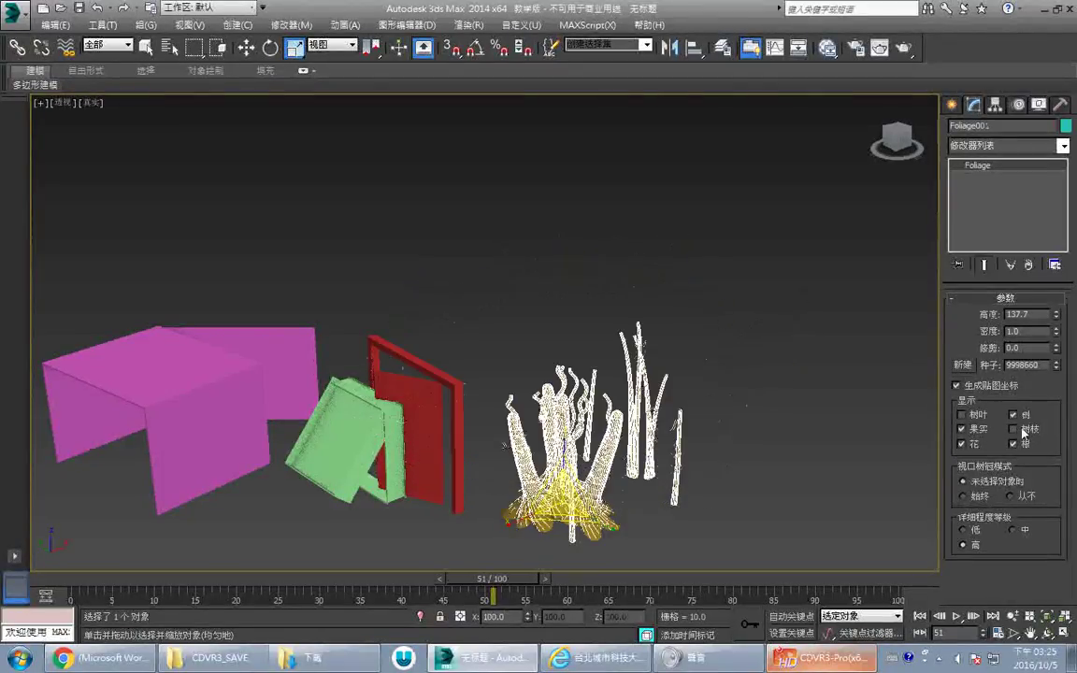
pyautogui.click(977, 445)
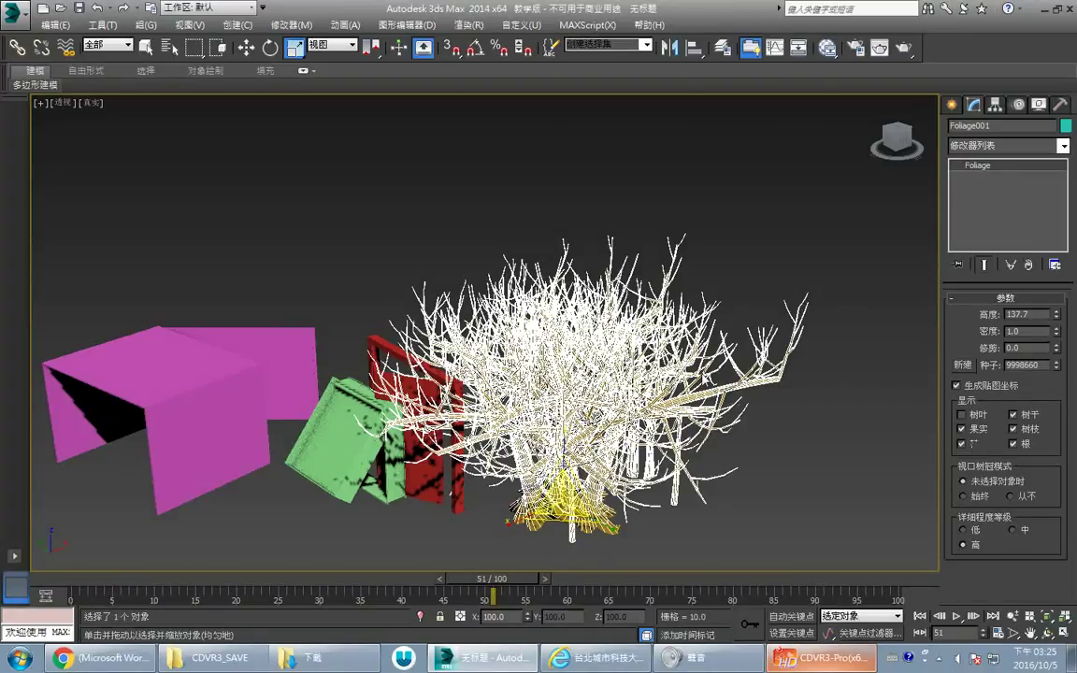
pyautogui.moveTo(679, 206); pyautogui.dragTo(740, 163, button='middle')
pyautogui.moveTo(805, 156); pyautogui.dragTo(304, 497)
# Step: Delete the selected objects and switch the object category to Stairs
pyautogui.press('Delete')
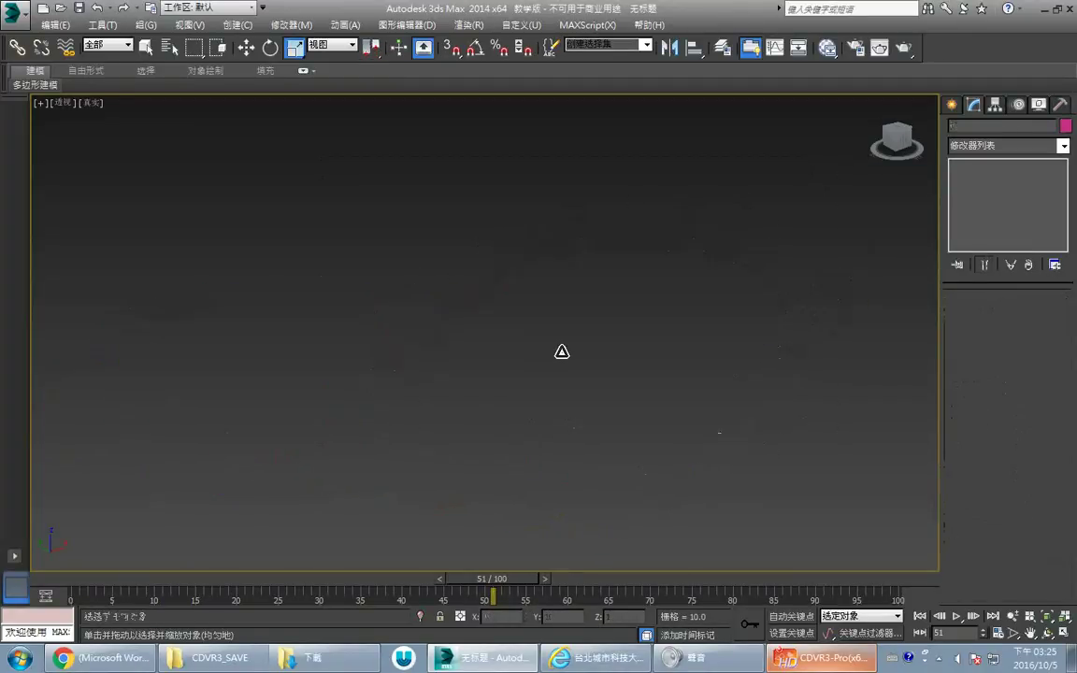
pyautogui.click(951, 105)
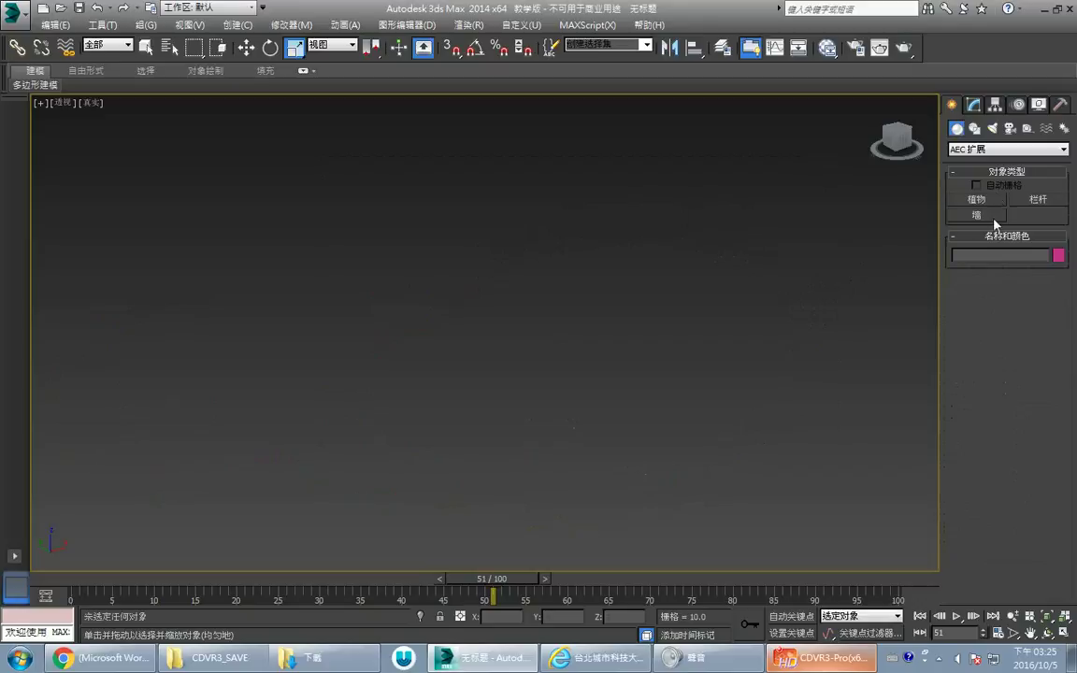
pyautogui.click(1037, 199)
pyautogui.click(1007, 149)
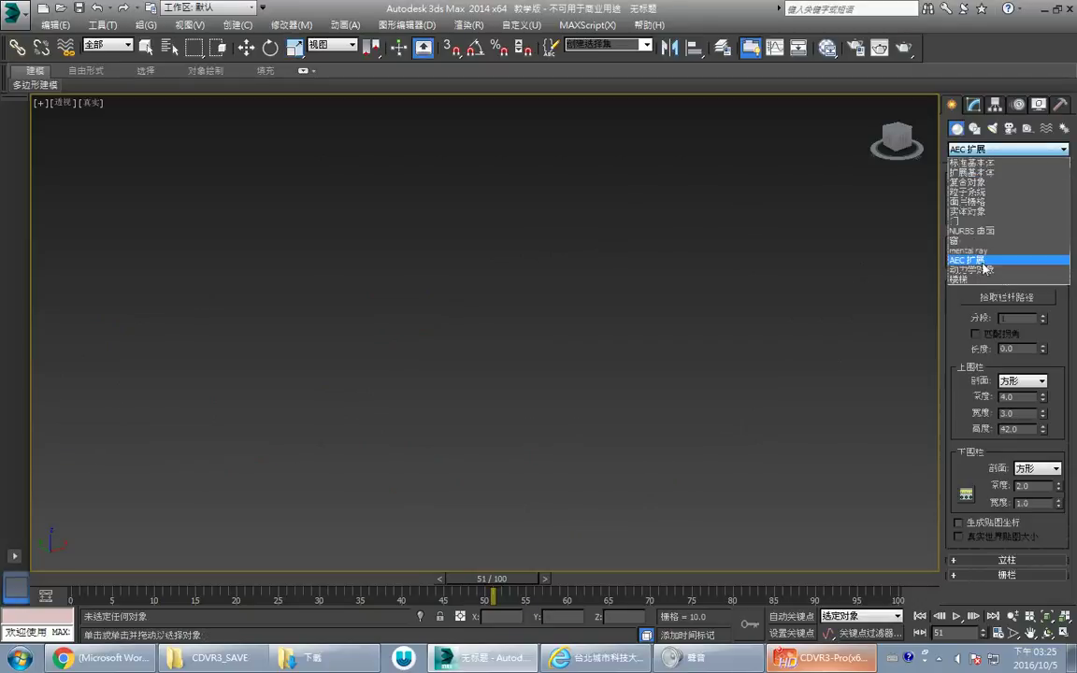
pyautogui.click(982, 280)
# Step: Create a Straight Stair and make it a solid Box-type stair
pyautogui.click(977, 199)
pyautogui.moveTo(378, 445); pyautogui.dragTo(560, 513)
pyautogui.click(618, 379)
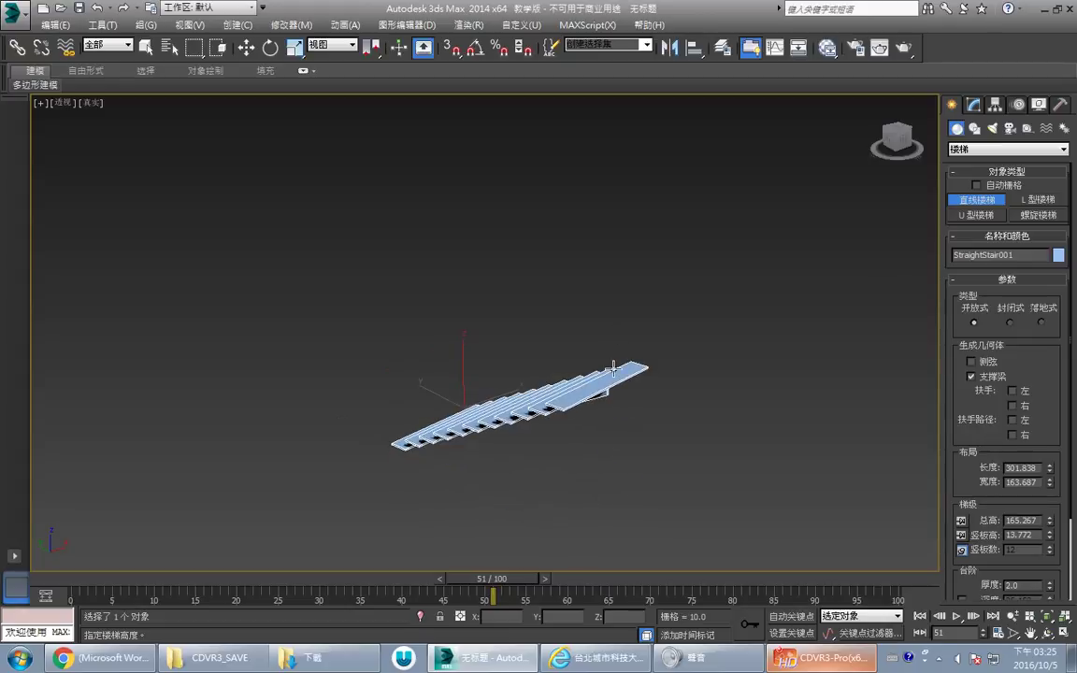
pyautogui.click(618, 366)
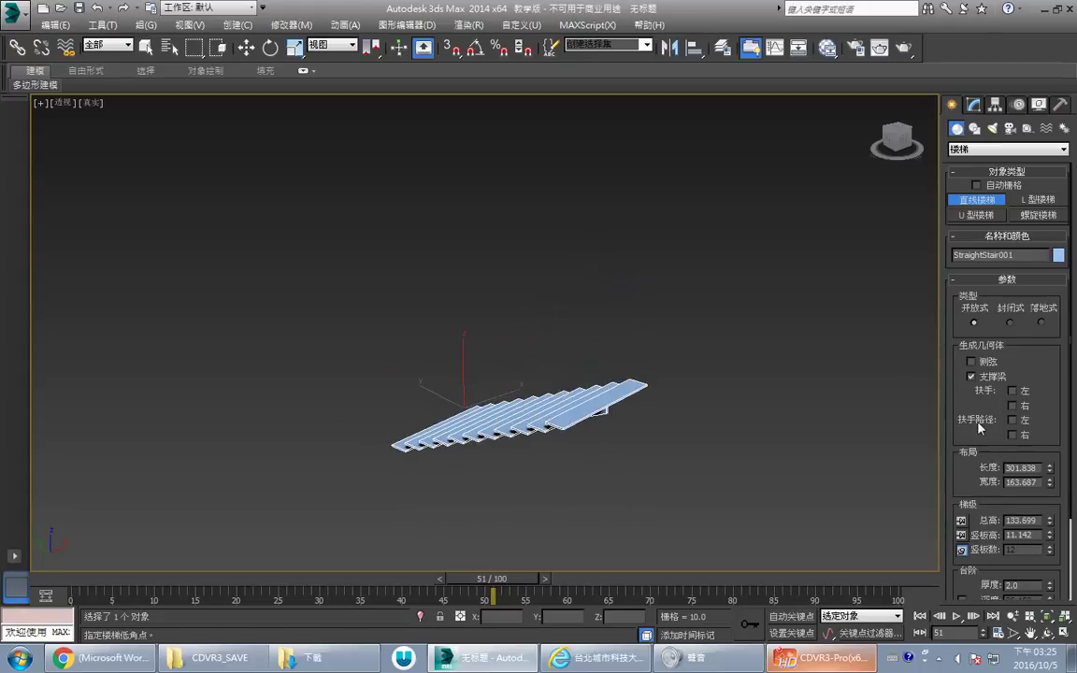
pyautogui.click(1010, 323)
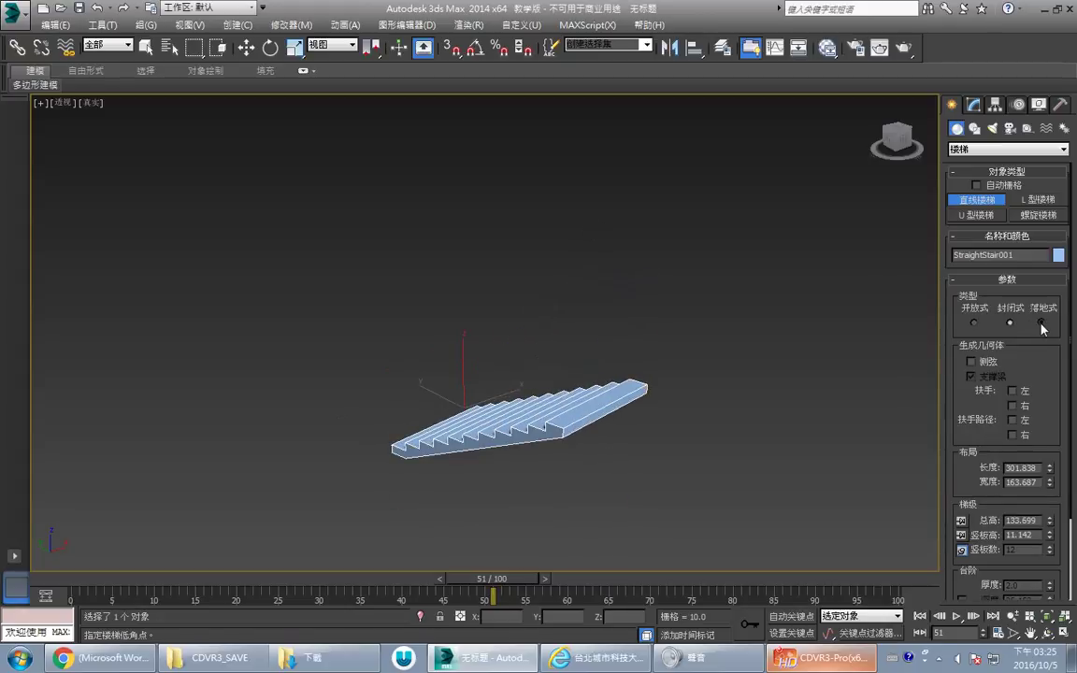
pyautogui.click(1042, 323)
# Step: Create an open U-Type stair beside the straight stair
pyautogui.click(993, 217)
pyautogui.moveTo(713, 468); pyautogui.dragTo(795, 540)
pyautogui.click(808, 514)
pyautogui.click(835, 335)
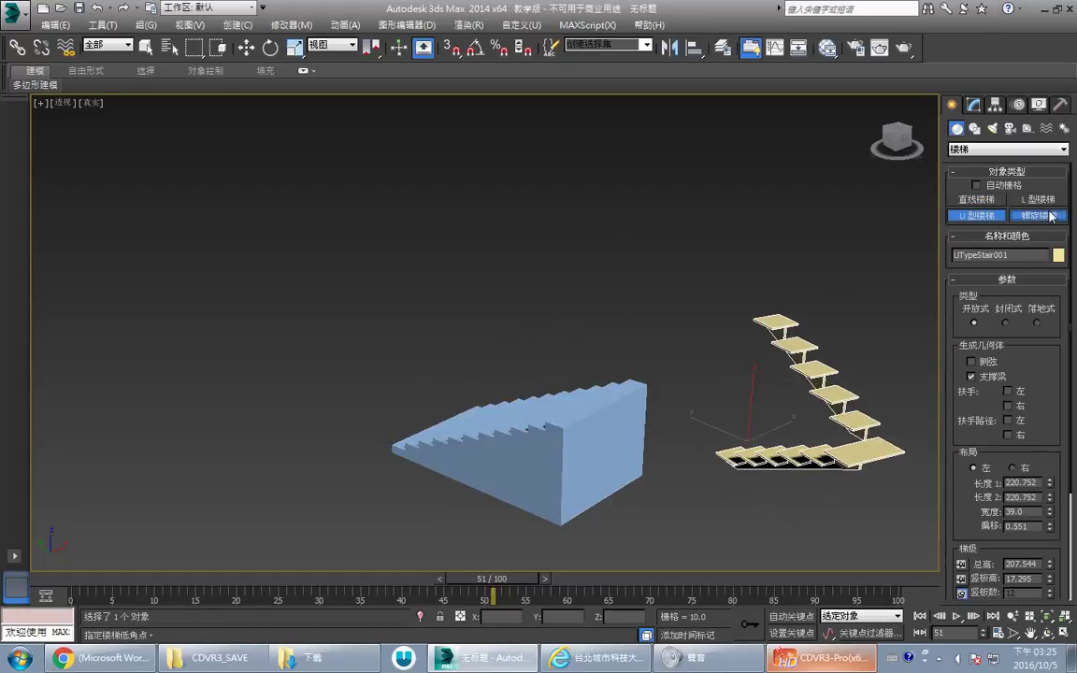
# Step: Create a Spiral Stair and set its type to Closed
pyautogui.click(1038, 216)
pyautogui.moveTo(264, 475); pyautogui.dragTo(349, 521)
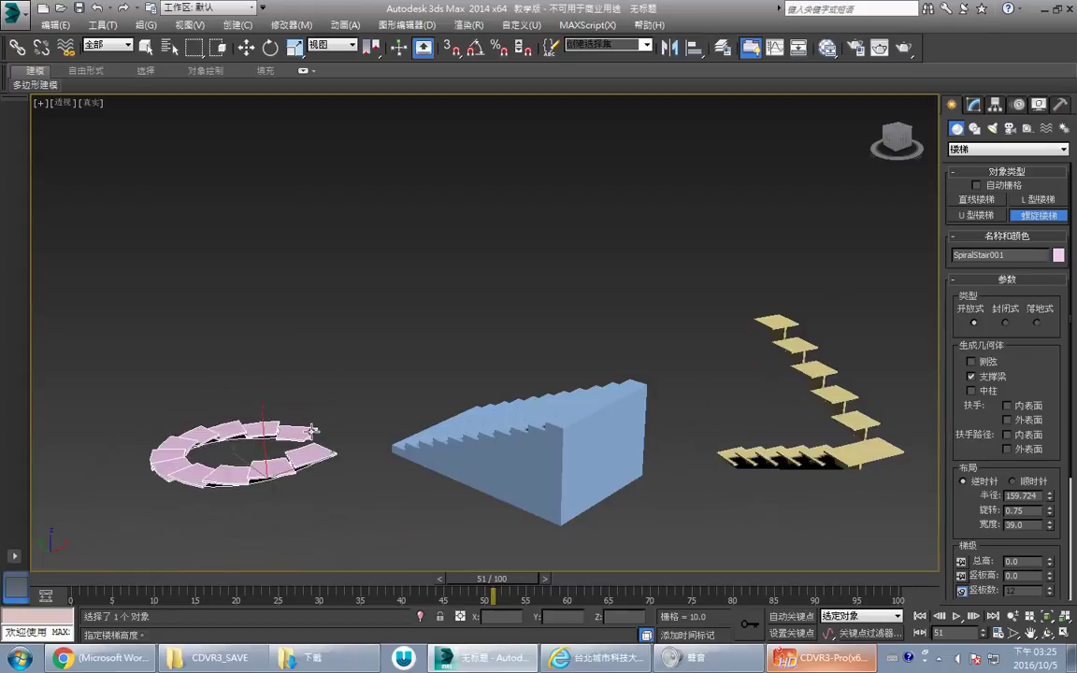
pyautogui.click(358, 365)
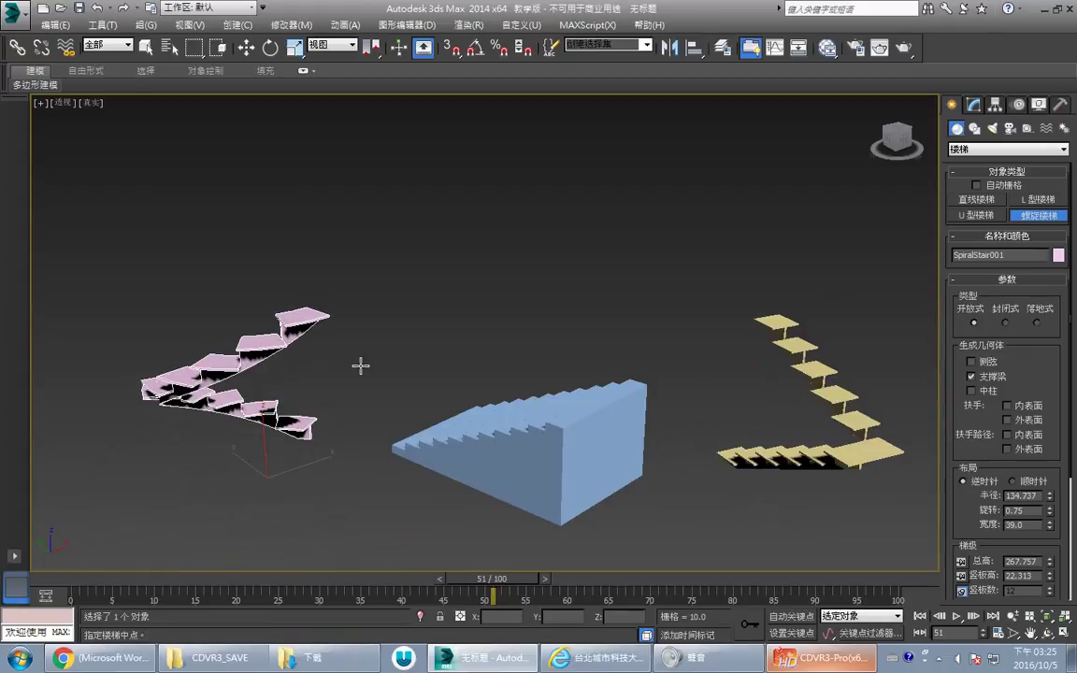
pyautogui.click(1018, 322)
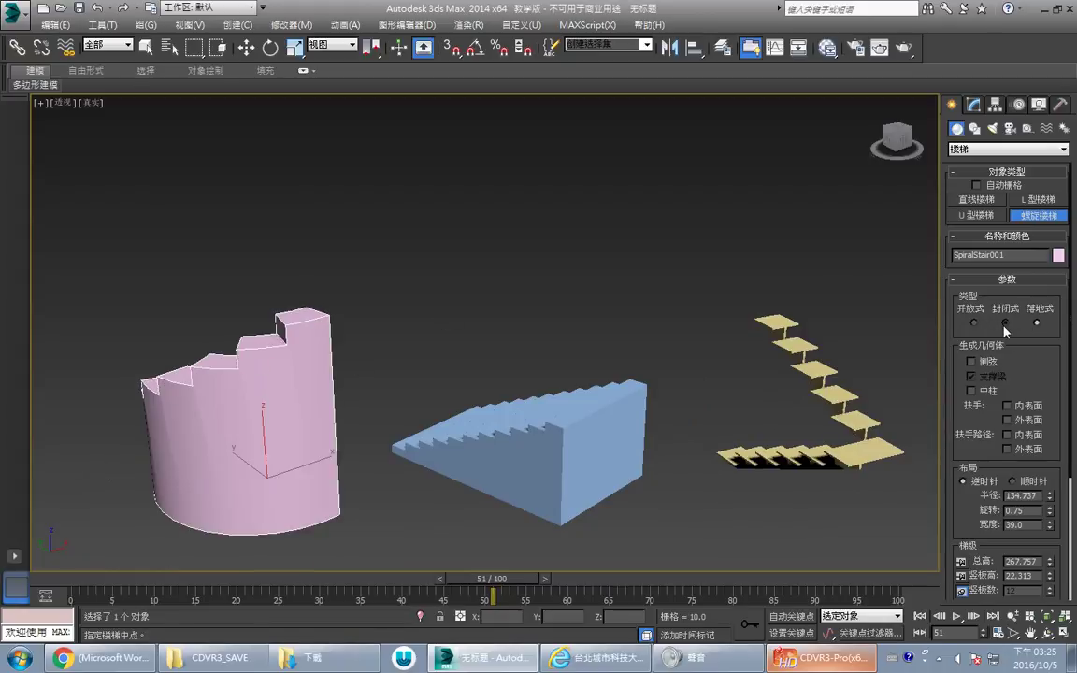
pyautogui.click(1003, 321)
pyautogui.click(973, 104)
pyautogui.click(952, 104)
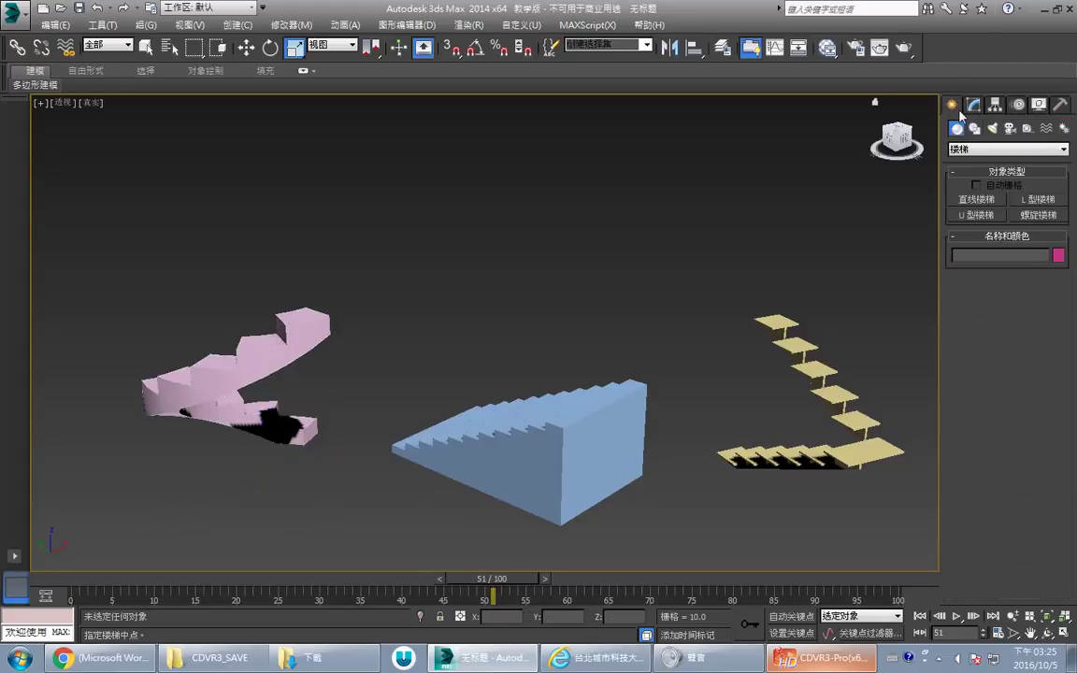
# Step: Draw a rectangle spline and turn off its thick viewport rendering
pyautogui.click(975, 128)
pyautogui.moveTo(788, 286); pyautogui.dragTo(577, 294, button='middle')
pyautogui.click(1039, 218)
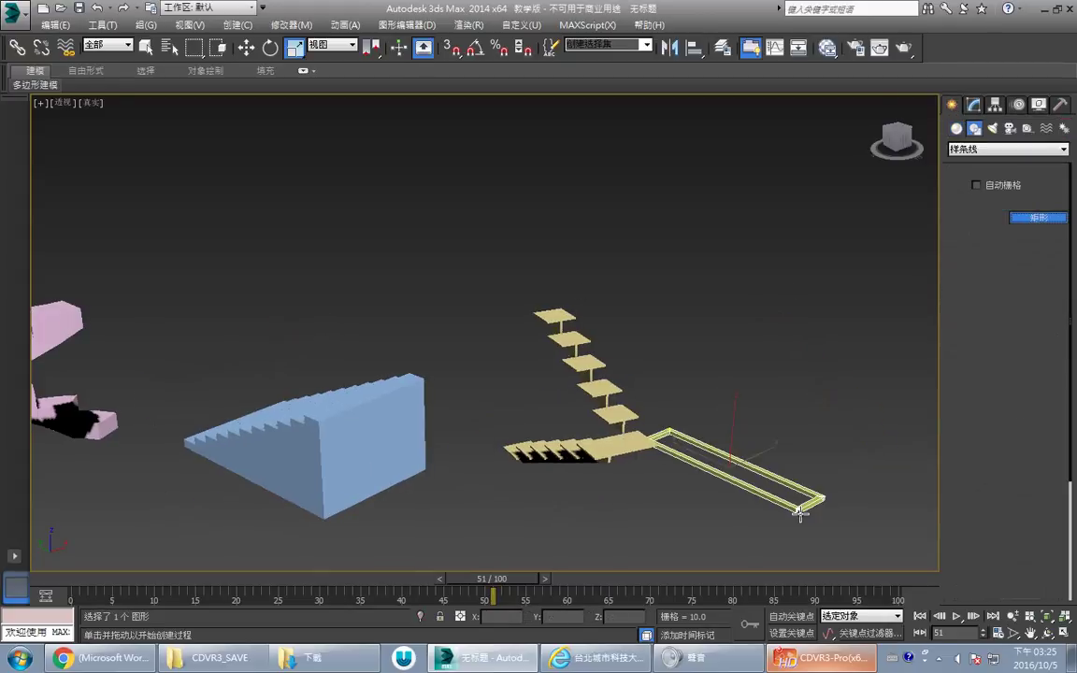
pyautogui.moveTo(687, 445); pyautogui.dragTo(804, 523)
pyautogui.moveTo(804, 524)
pyautogui.mouseDown(button='middle')
pyautogui.moveTo(735, 414)
pyautogui.moveTo(652, 389)
pyautogui.moveTo(651, 401)
pyautogui.moveTo(691, 392)
pyautogui.mouseUp(button='middle')
pyautogui.click(955, 386)
# Step: Draw a closed line spline through five vertices
pyautogui.click(976, 216)
pyautogui.click(650, 396)
pyautogui.click(714, 497)
pyautogui.click(488, 464)
pyautogui.click(764, 339)
pyautogui.click(719, 429)
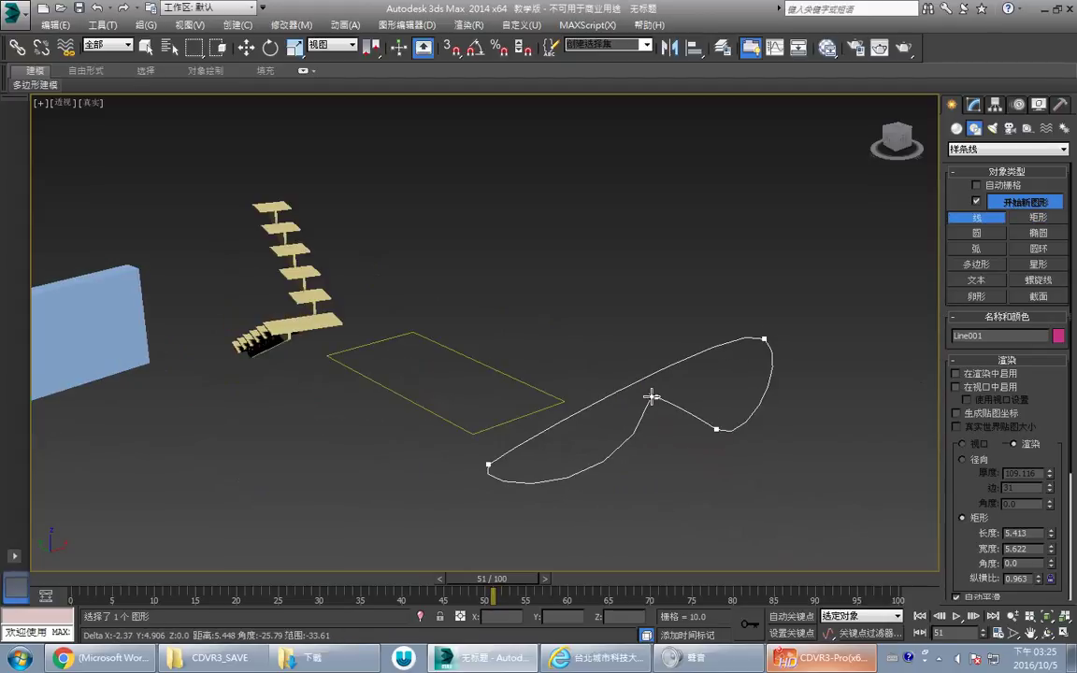
pyautogui.click(652, 395)
pyautogui.click(510, 377)
# Step: Draw a circle beside the line and an arc in front of it
pyautogui.click(975, 233)
pyautogui.moveTo(817, 456); pyautogui.dragTo(882, 490)
pyautogui.click(976, 249)
pyautogui.moveTo(625, 490); pyautogui.dragTo(858, 542)
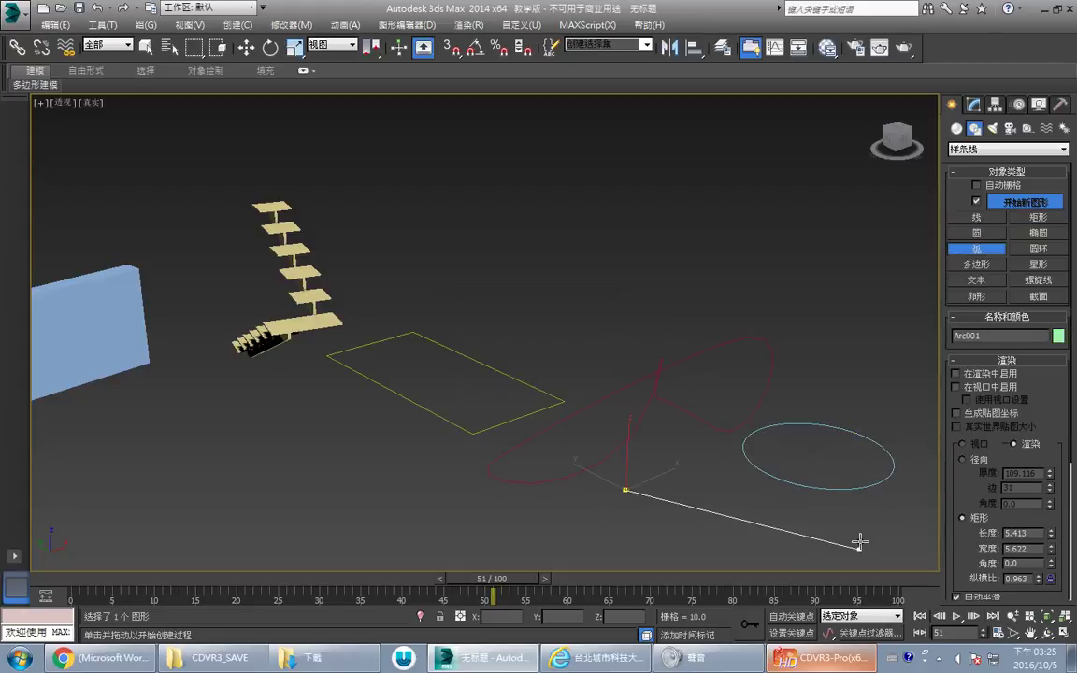
pyautogui.click(870, 425)
pyautogui.keyDown('alt'); pyautogui.moveTo(870, 425); pyautogui.dragTo(999, 304, button='middle'); pyautogui.keyUp('alt')
pyautogui.click(976, 280)
pyautogui.click(716, 530)
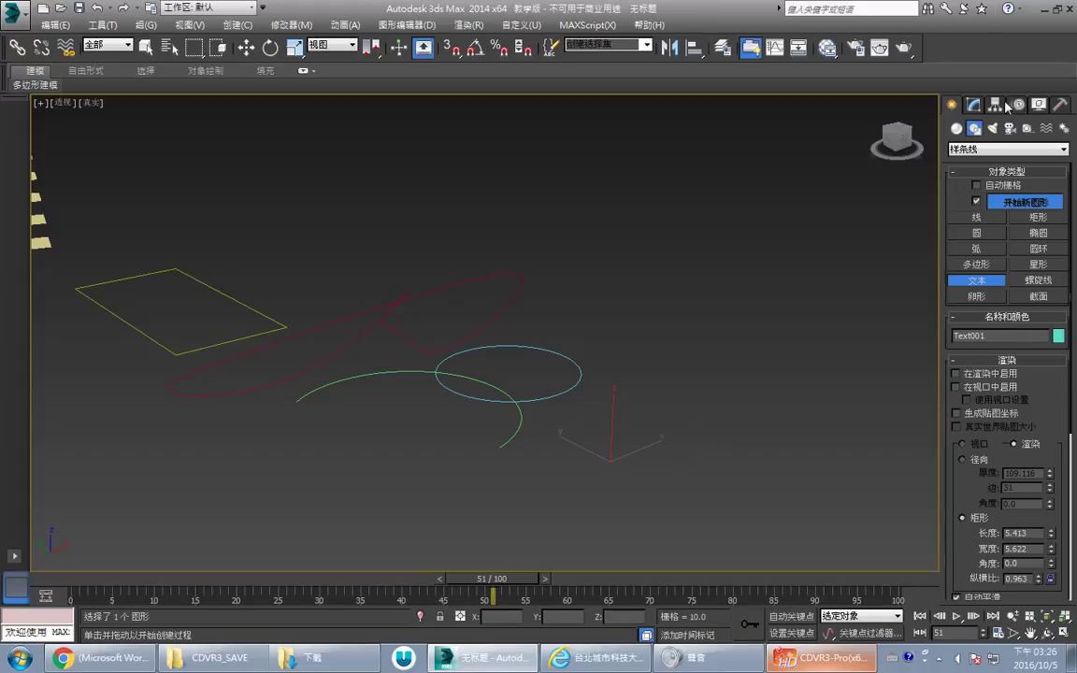
pyautogui.moveTo(946, 406); pyautogui.dragTo(975, 175)
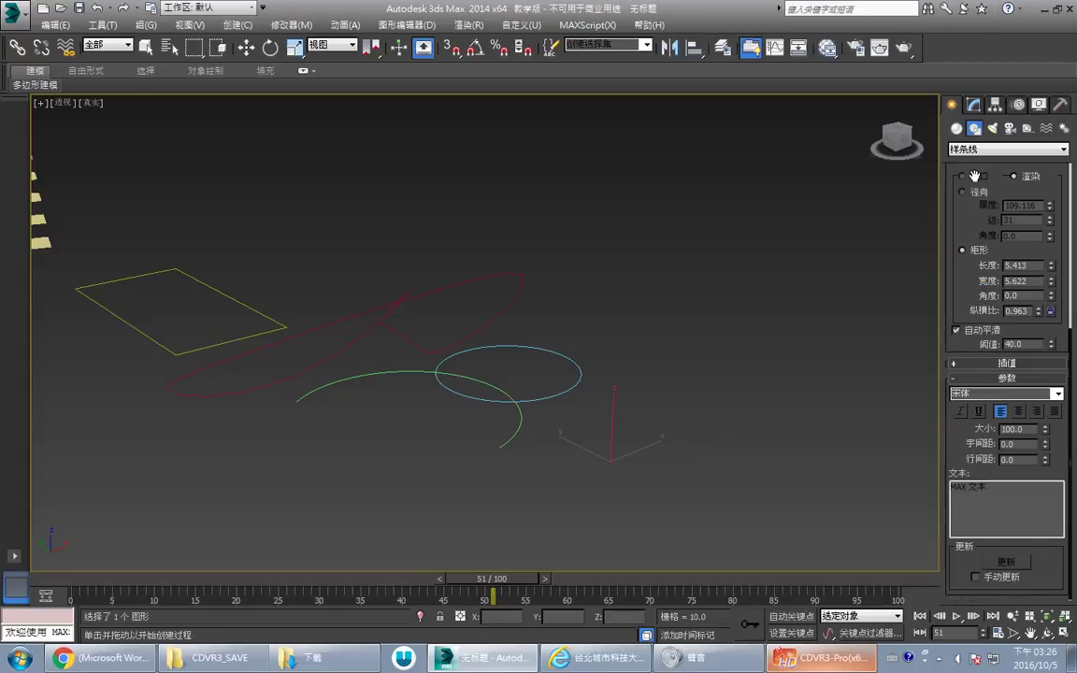
pyautogui.click(1057, 393)
pyautogui.click(1000, 332)
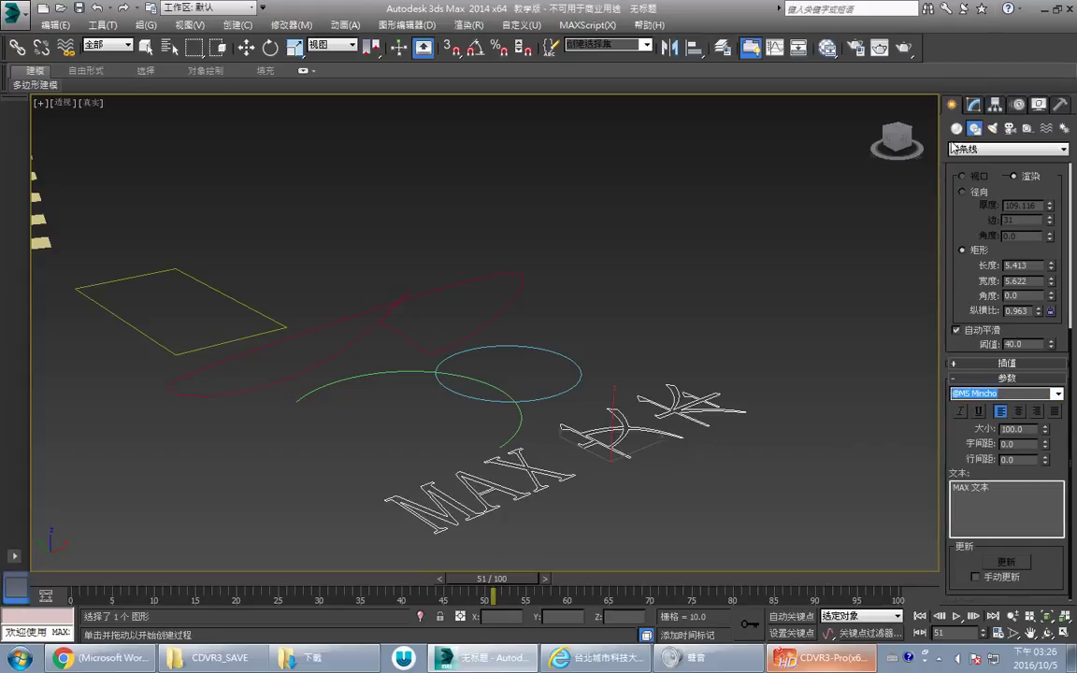
pyautogui.click(991, 151)
pyautogui.click(978, 178)
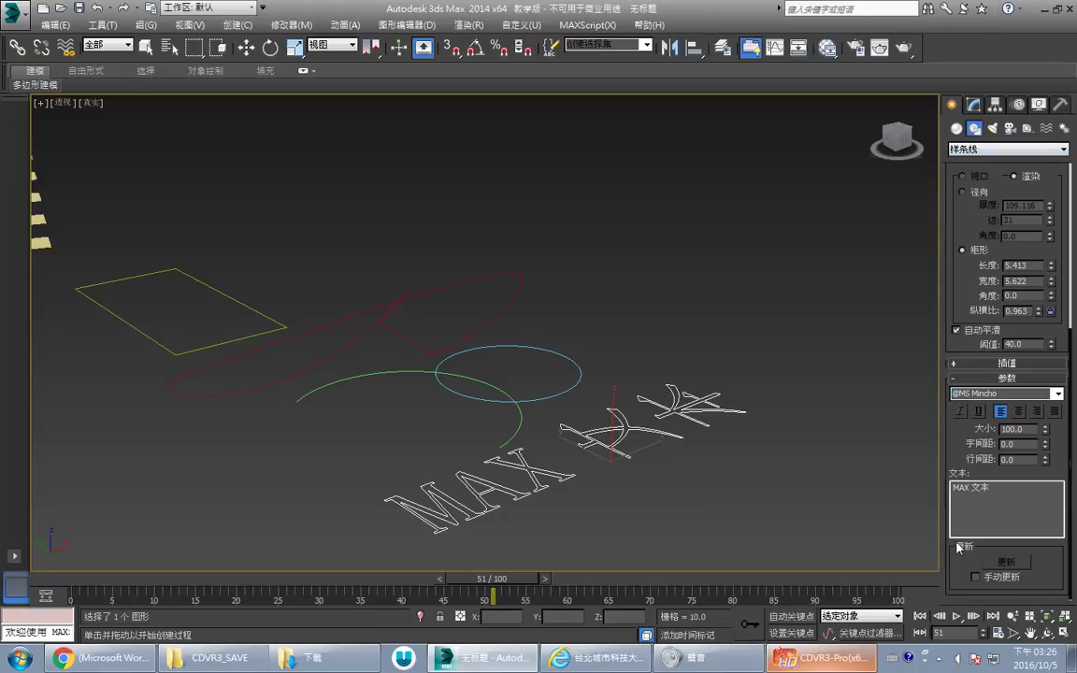
pyautogui.moveTo(973, 230); pyautogui.dragTo(973, 489)
# Step: Draw a helix, a star and an ellipse in the viewport
pyautogui.click(1037, 271)
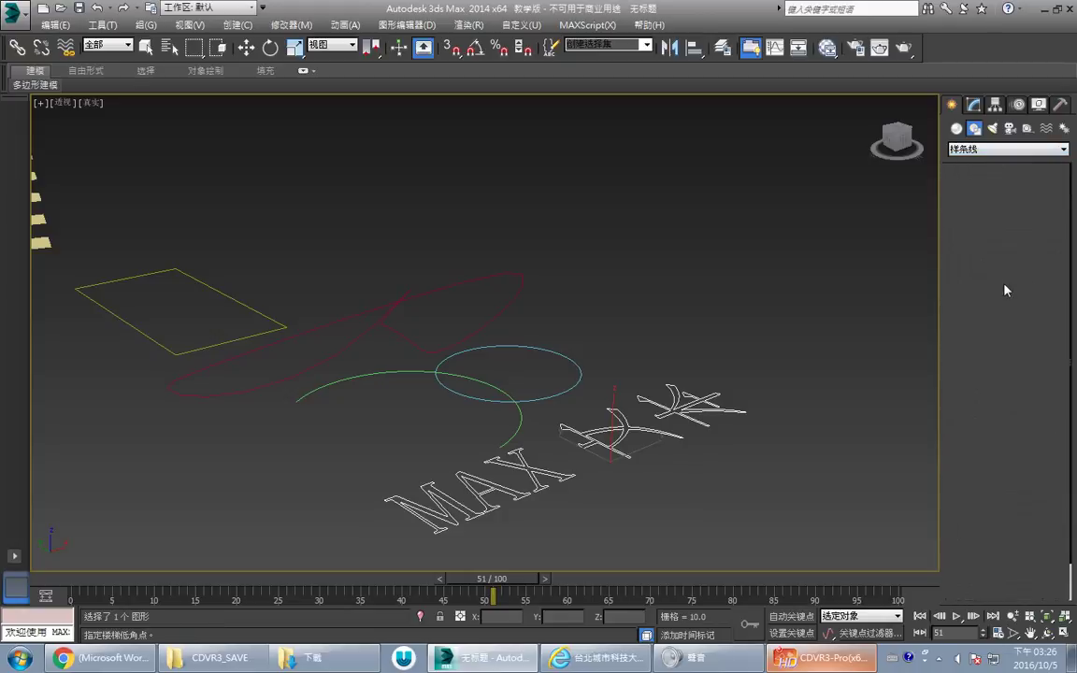
pyautogui.moveTo(647, 516); pyautogui.dragTo(721, 529)
pyautogui.click(716, 373)
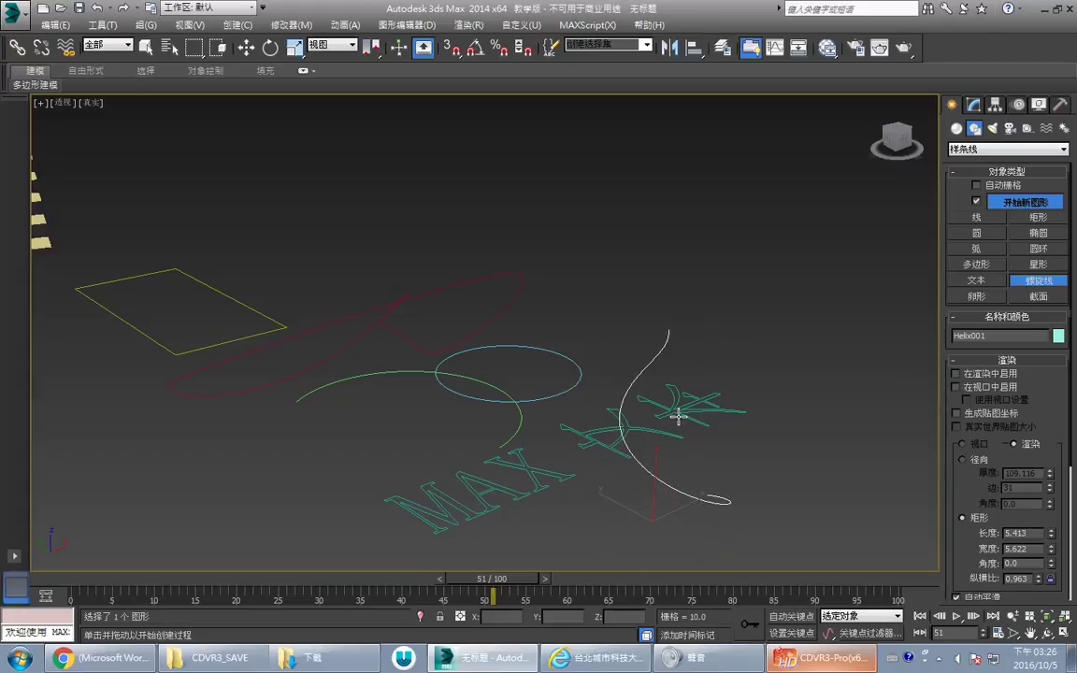
pyautogui.click(1037, 264)
pyautogui.moveTo(615, 447); pyautogui.dragTo(747, 509)
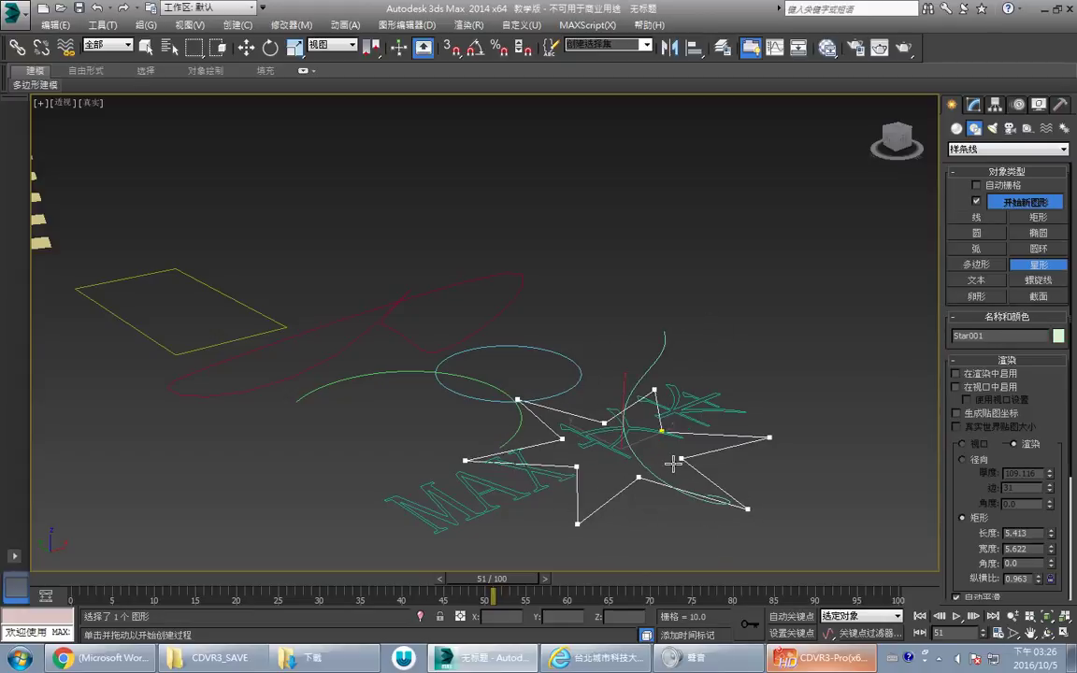
pyautogui.click(677, 455)
pyautogui.click(1037, 233)
pyautogui.moveTo(802, 464); pyautogui.dragTo(855, 517)
pyautogui.click(1006, 150)
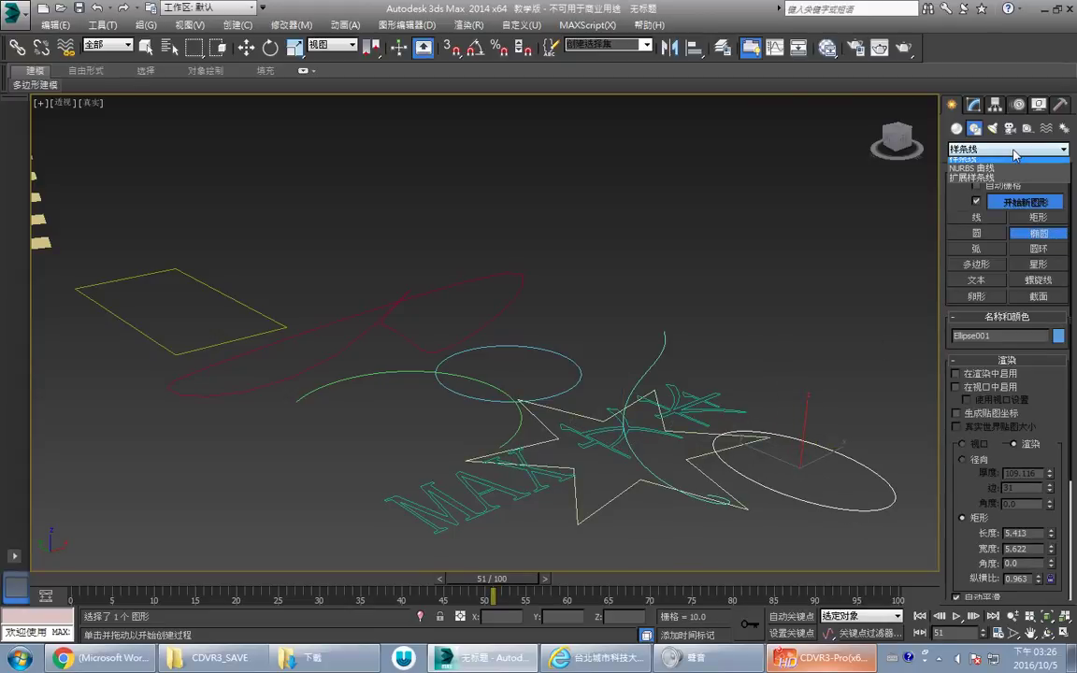
# Step: Draw a closed NURBS Point curve
pyautogui.click(991, 170)
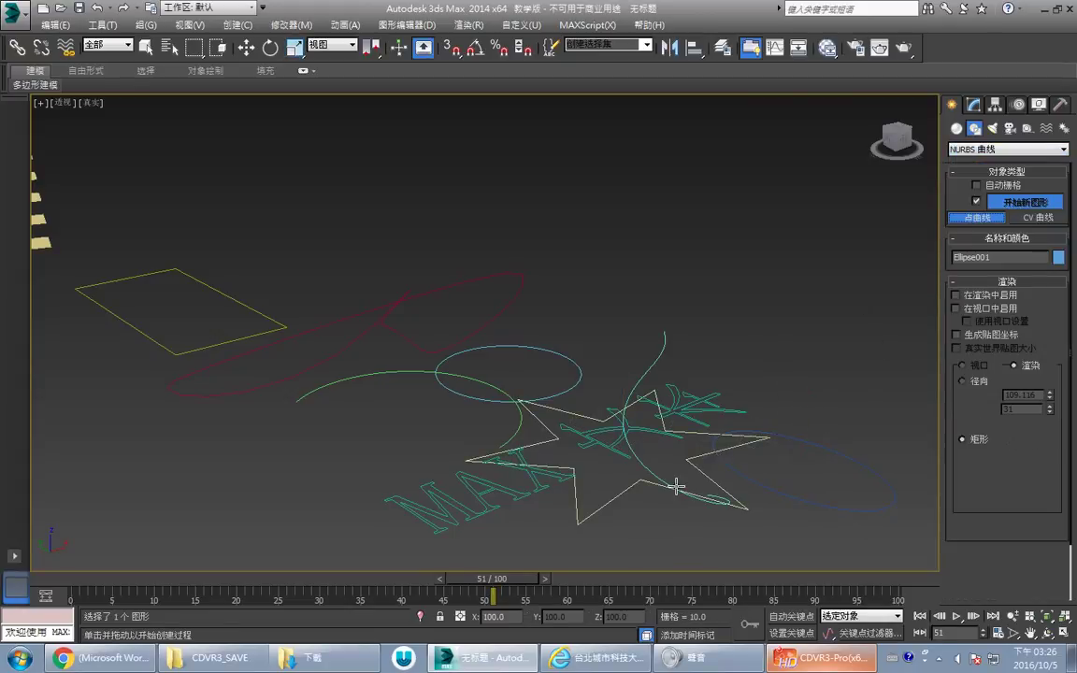
pyautogui.moveTo(802, 515); pyautogui.dragTo(500, 480)
pyautogui.click(627, 273)
pyautogui.click(645, 479)
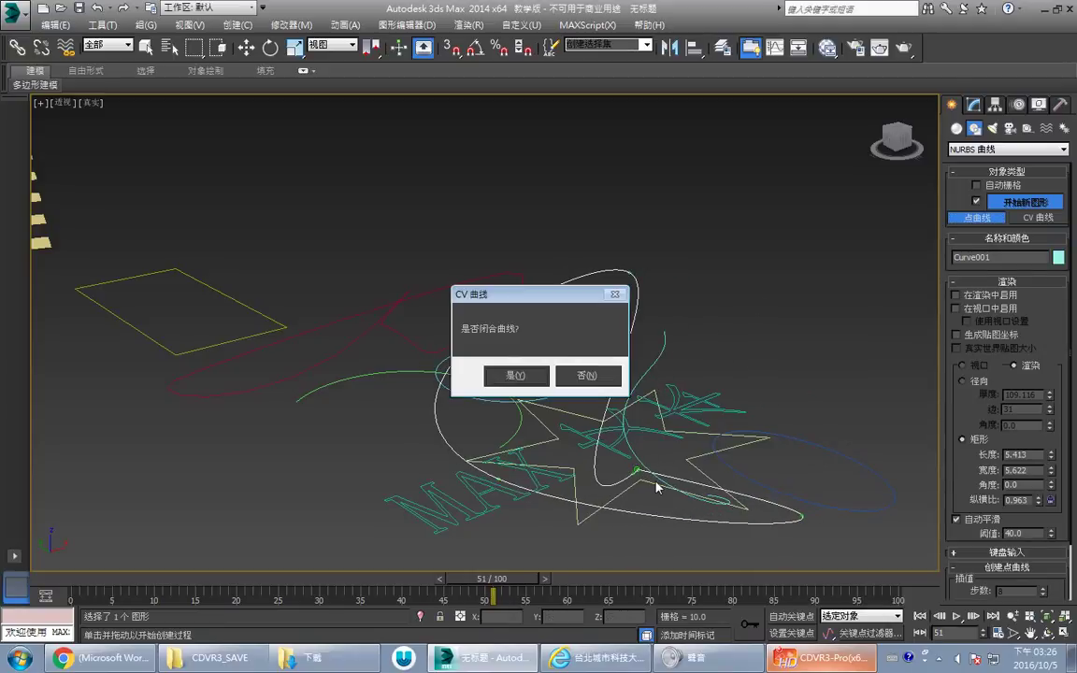
pyautogui.click(551, 375)
# Step: Draw a closed NURBS CV curve with three control vertices
pyautogui.click(1041, 218)
pyautogui.moveTo(736, 382); pyautogui.dragTo(893, 458)
pyautogui.click(842, 321)
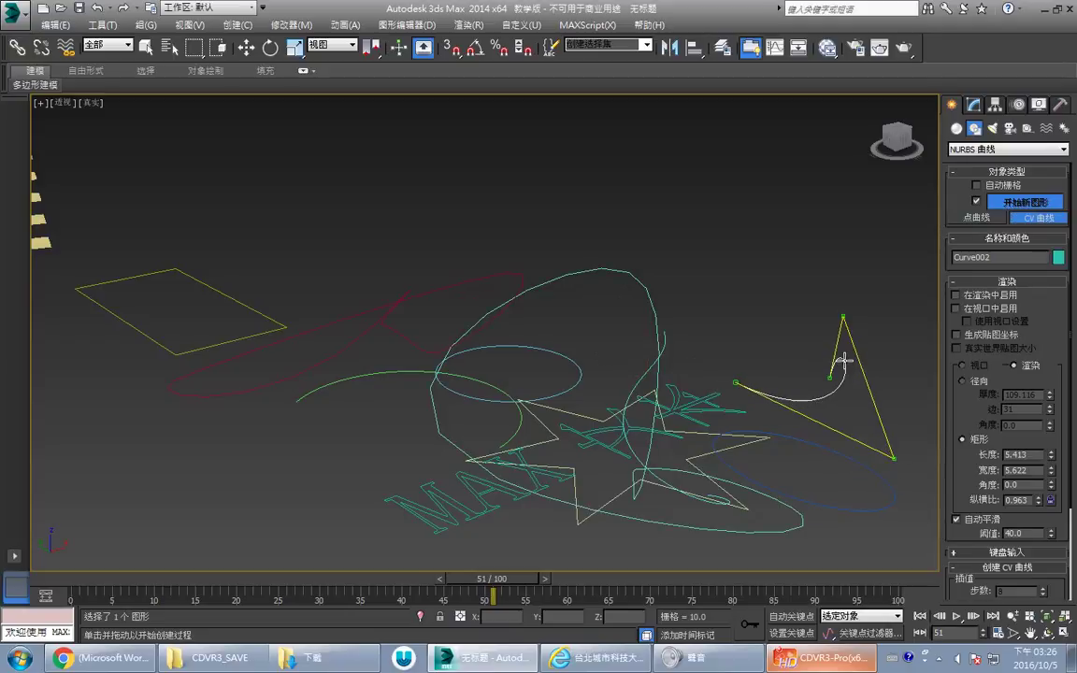
pyautogui.click(738, 380)
pyautogui.click(516, 377)
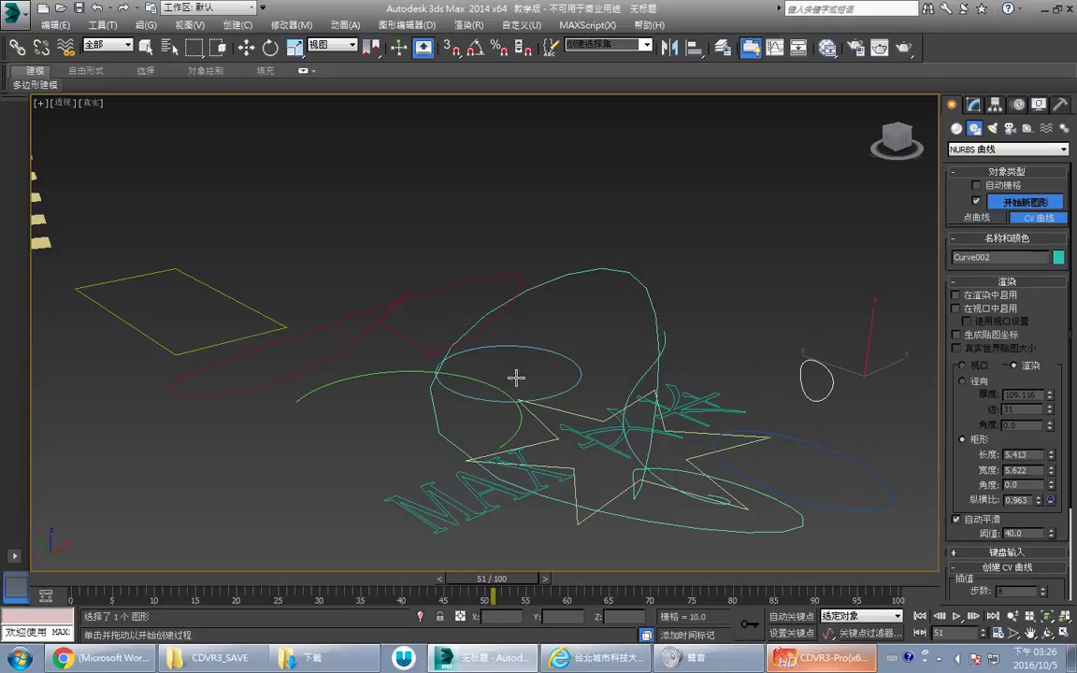
# Step: Draw Extended Spline wall rectangle, T, channel and wide flange outlines, then show the flange's Modify panel
pyautogui.click(993, 149)
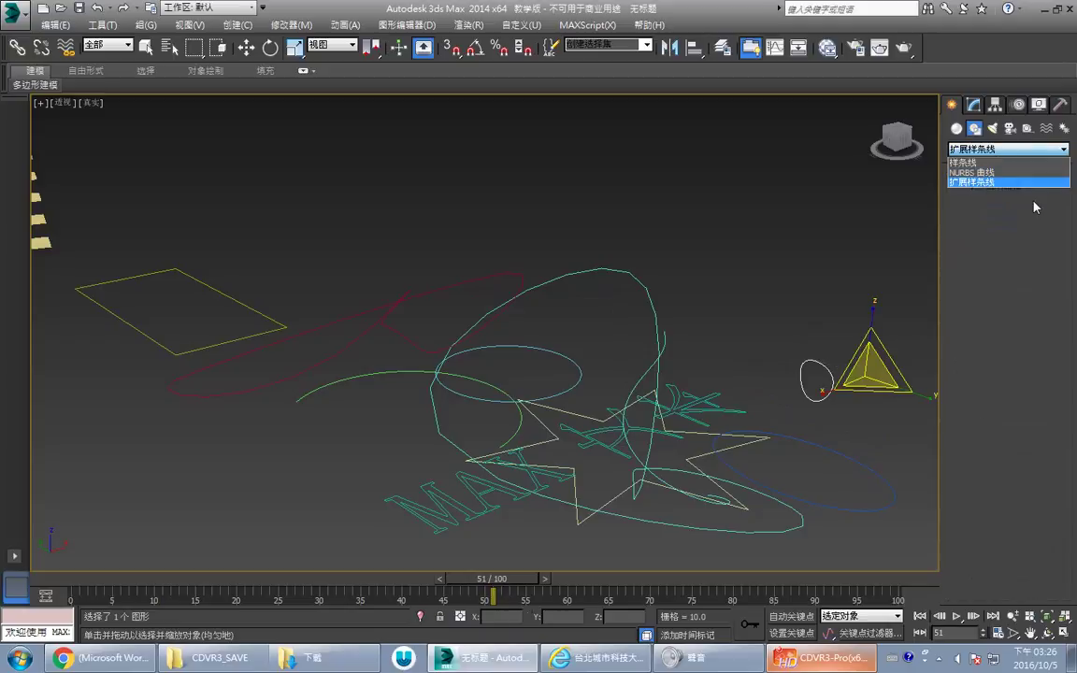
pyautogui.click(981, 185)
pyautogui.moveTo(339, 408); pyautogui.dragTo(418, 546)
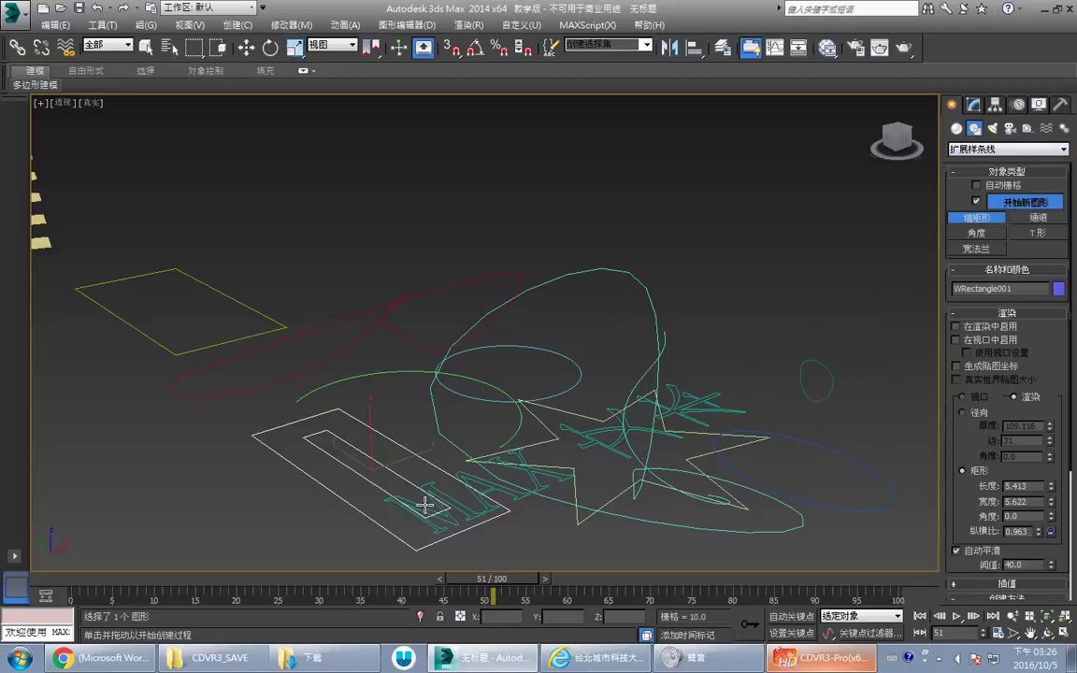
pyautogui.moveTo(794, 372); pyautogui.dragTo(826, 422)
pyautogui.click(795, 271)
pyautogui.moveTo(795, 271); pyautogui.dragTo(849, 355)
pyautogui.click(828, 253)
pyautogui.moveTo(725, 222); pyautogui.dragTo(812, 368)
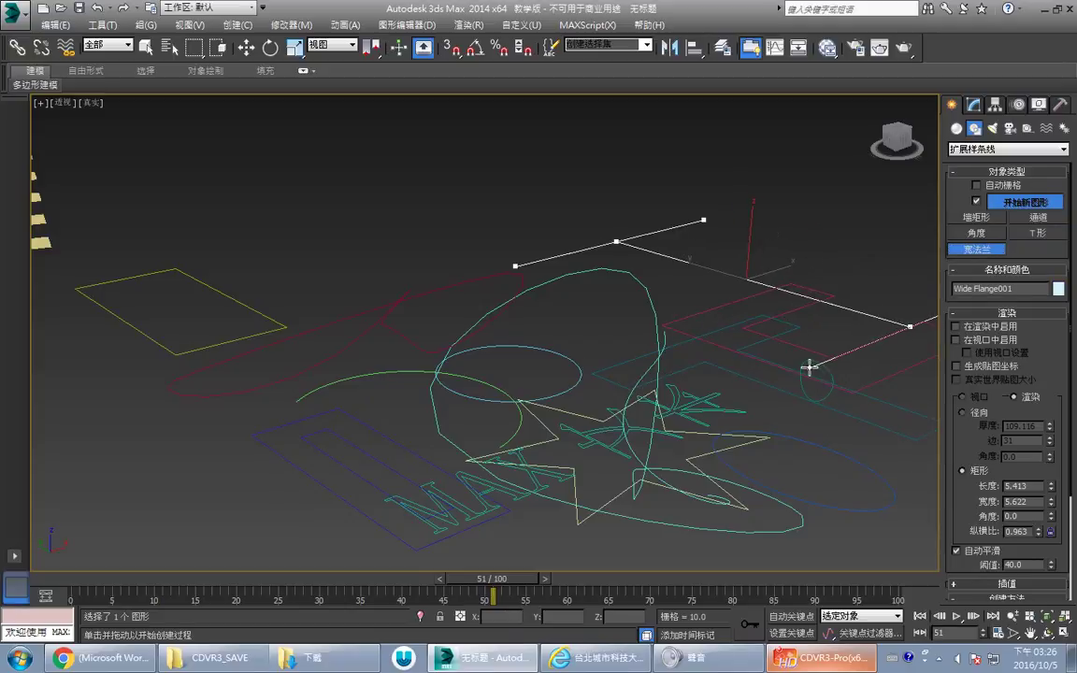
pyautogui.click(817, 293)
pyautogui.moveTo(817, 294); pyautogui.dragTo(646, 343, button='middle')
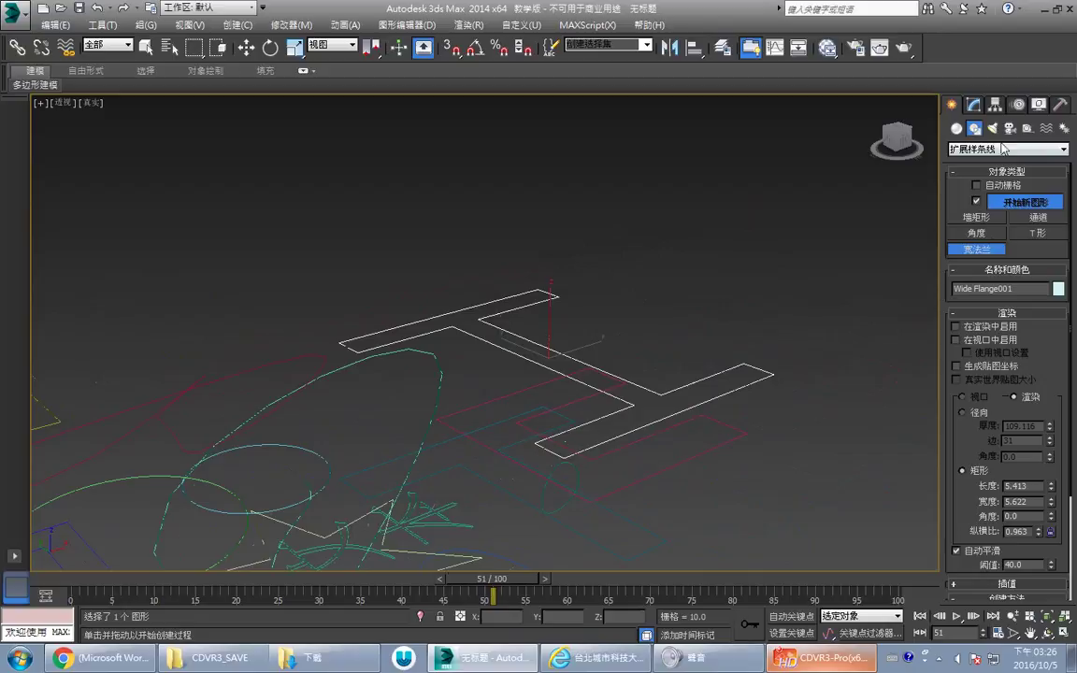
pyautogui.click(972, 107)
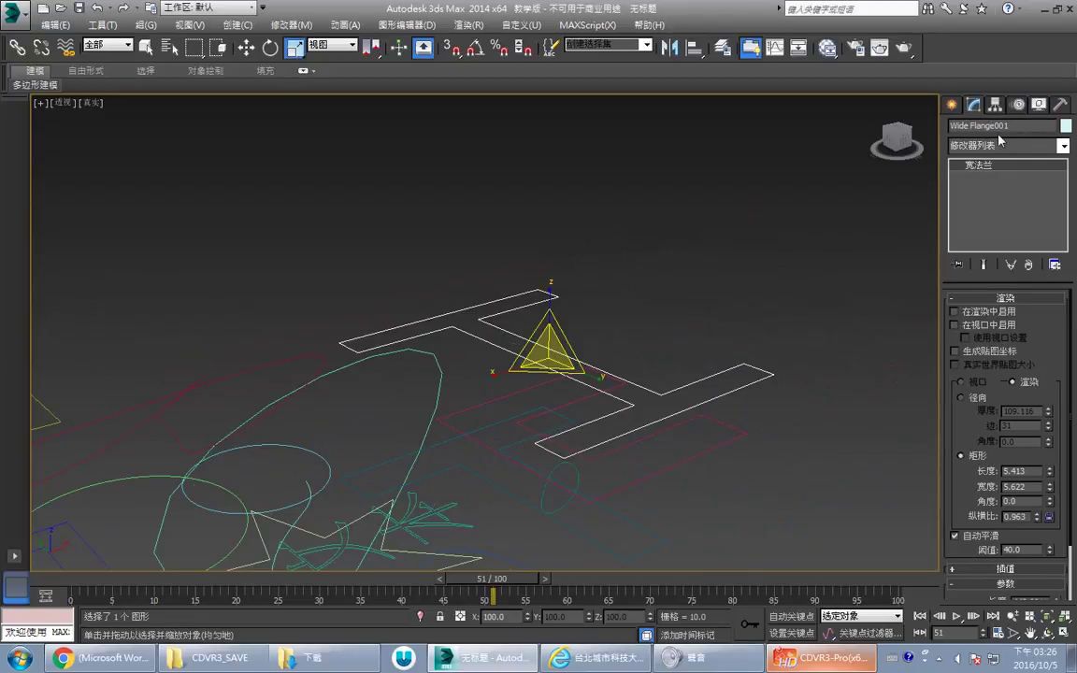
# Step: Shorten the Length of the wide-flange H outline slightly
pyautogui.click(1035, 147)
pyautogui.scroll(-8, 1009, 281)
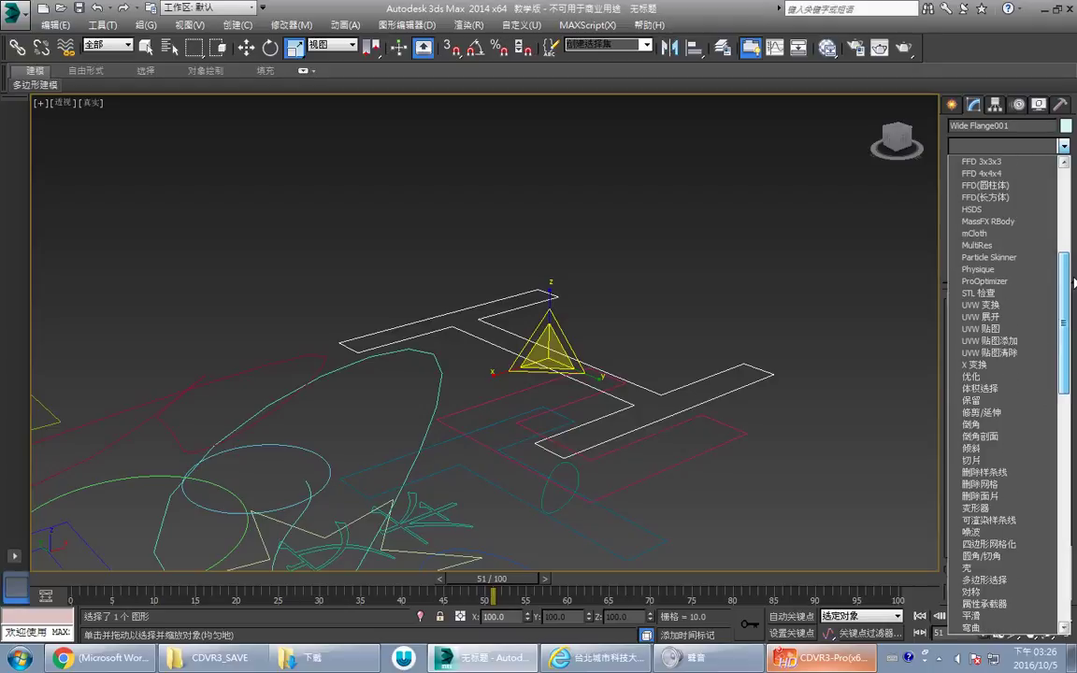
pyautogui.click(1008, 149)
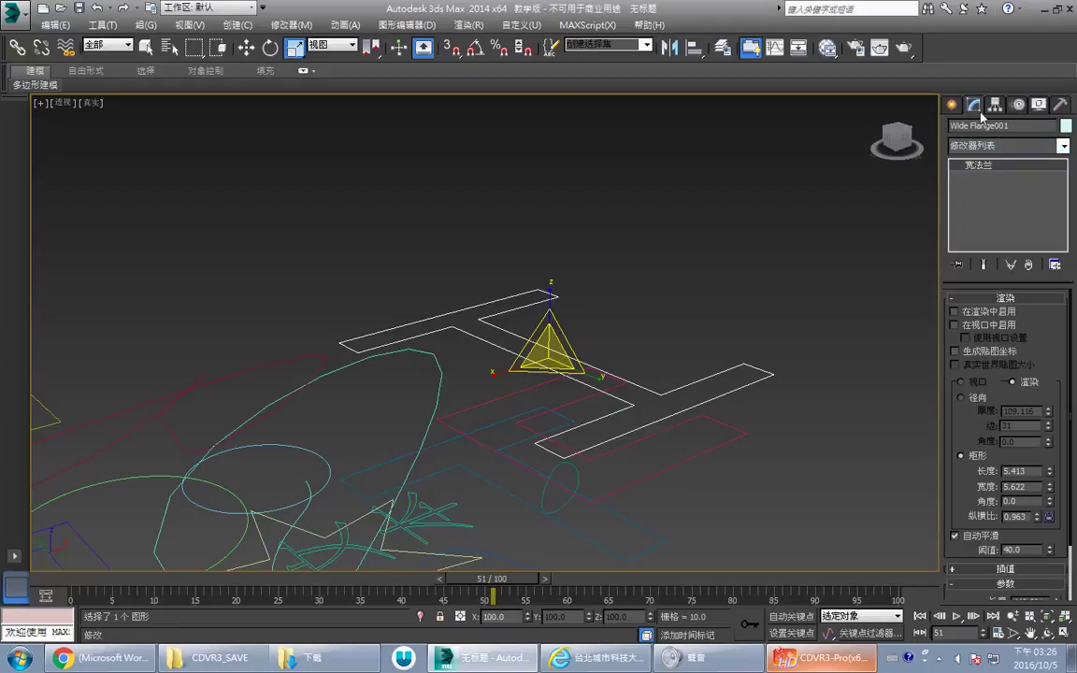
pyautogui.moveTo(1057, 366); pyautogui.dragTo(1066, 243)
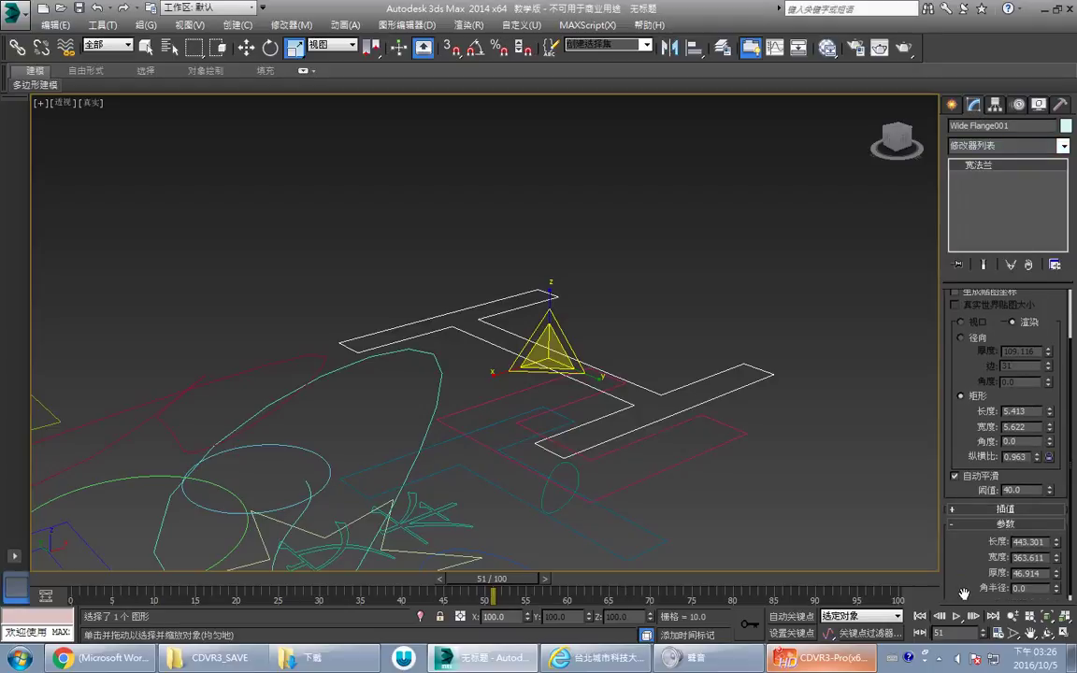
pyautogui.moveTo(1057, 547); pyautogui.dragTo(1057, 564)
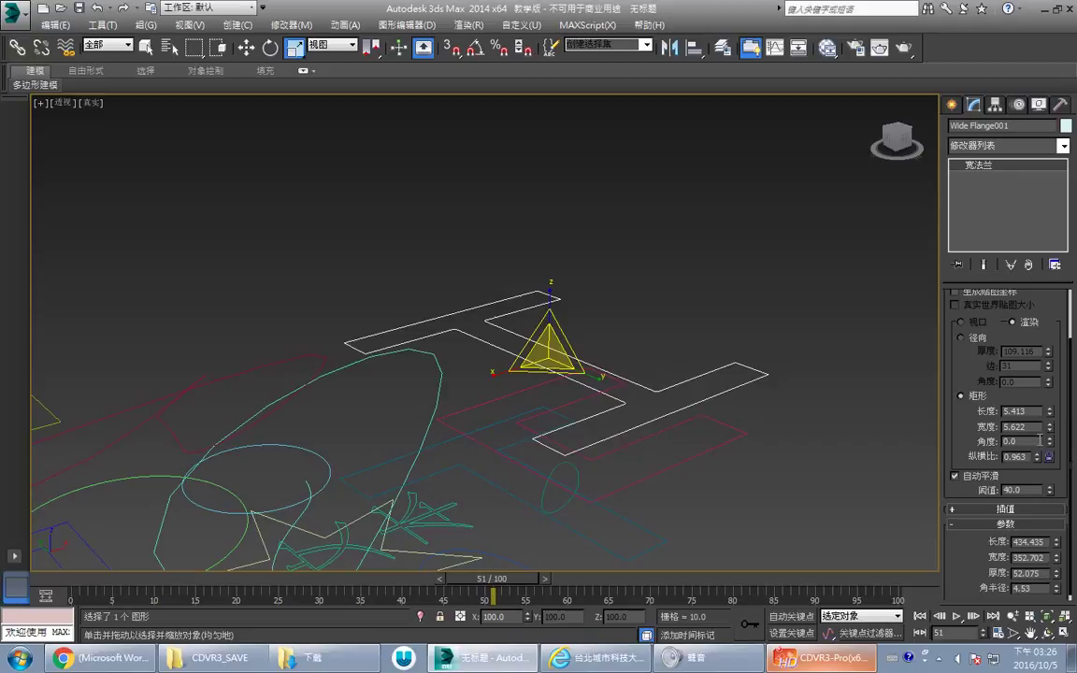
# Step: Add an Extrude modifier with Amount 427 and adjust its Segments
pyautogui.click(1062, 146)
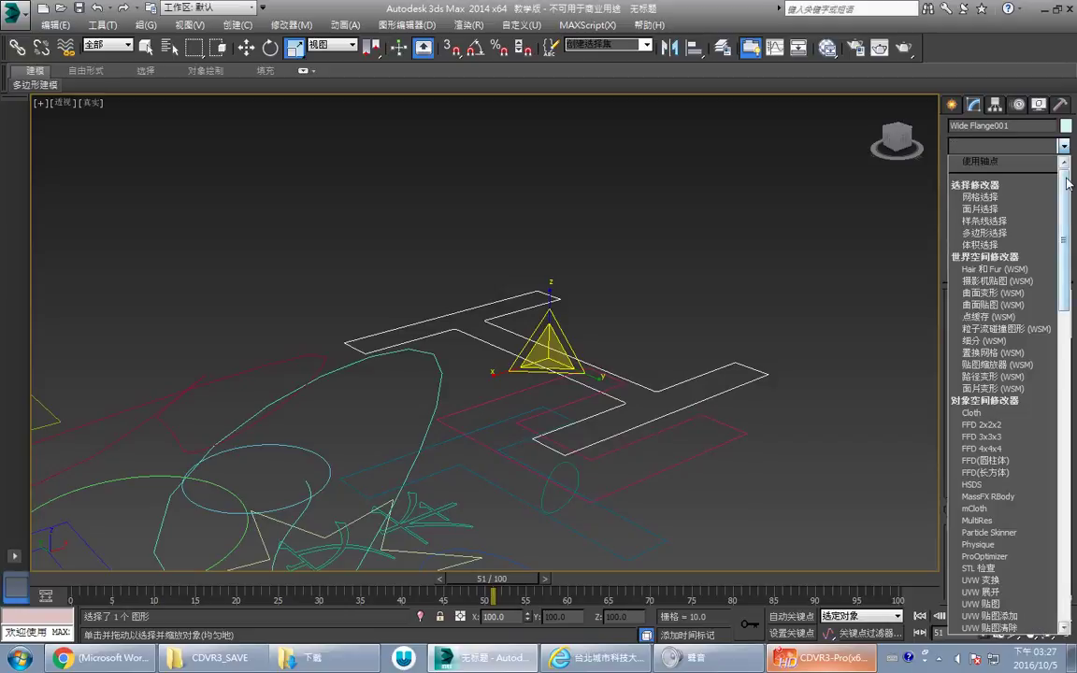
pyautogui.click(997, 153)
pyautogui.click(1063, 147)
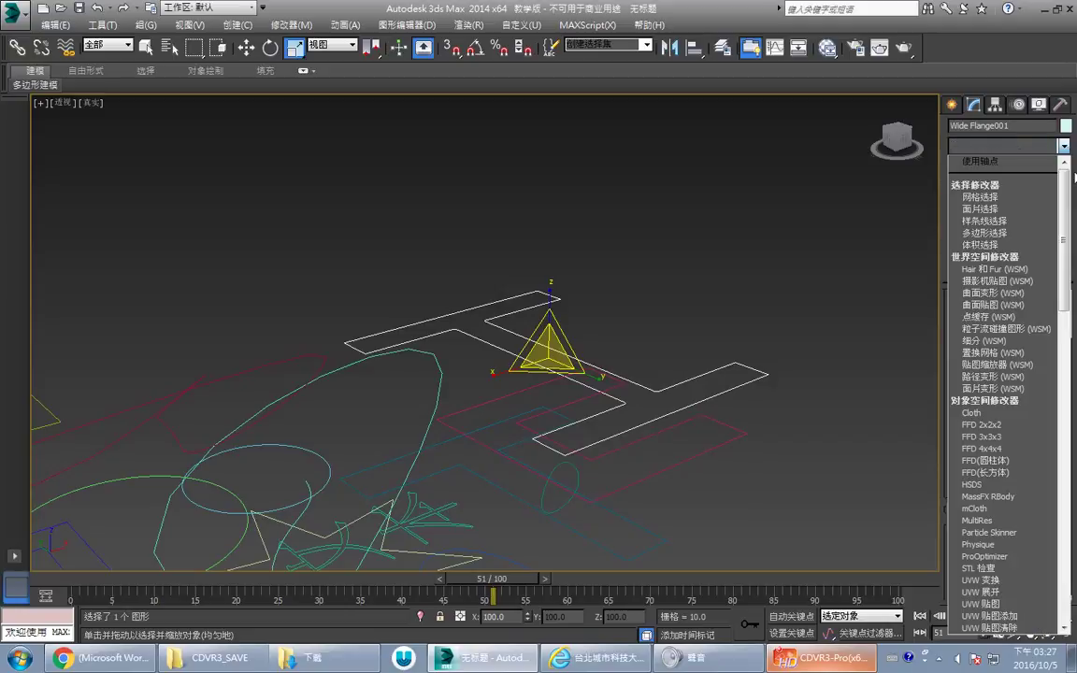
pyautogui.moveTo(1066, 175); pyautogui.dragTo(1067, 286)
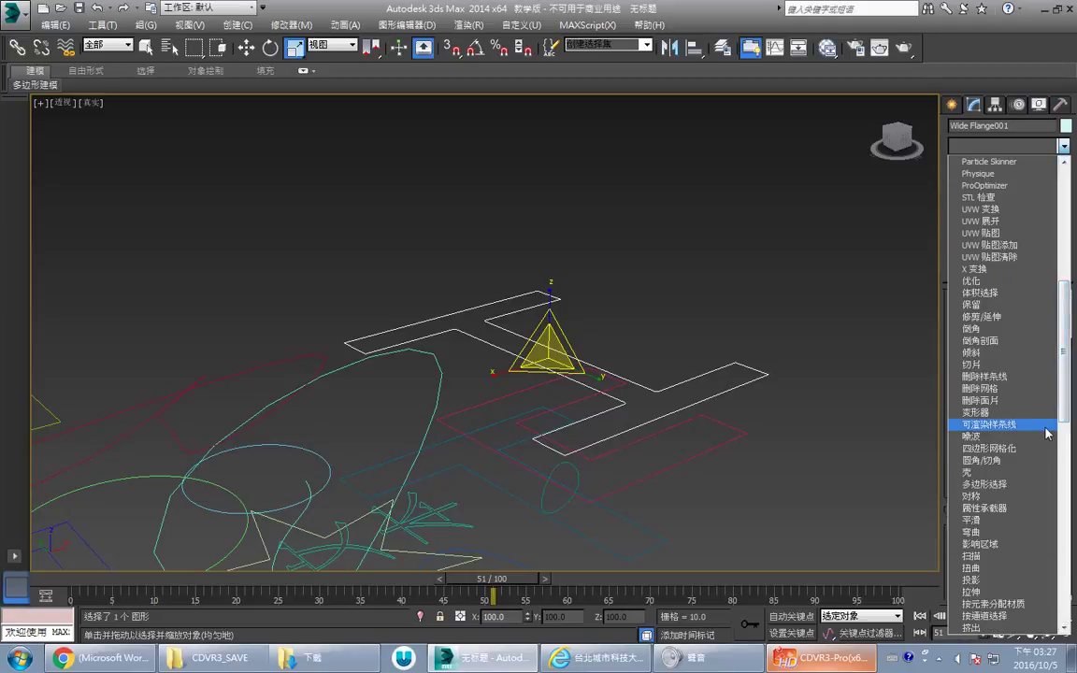
pyautogui.click(988, 631)
pyautogui.moveTo(1048, 317); pyautogui.dragTo(1009, 622)
pyautogui.keyDown('alt'); pyautogui.moveTo(687, 174); pyautogui.dragTo(883, 370, button='middle'); pyautogui.keyUp('alt')
pyautogui.moveTo(1049, 334); pyautogui.dragTo(1061, 390)
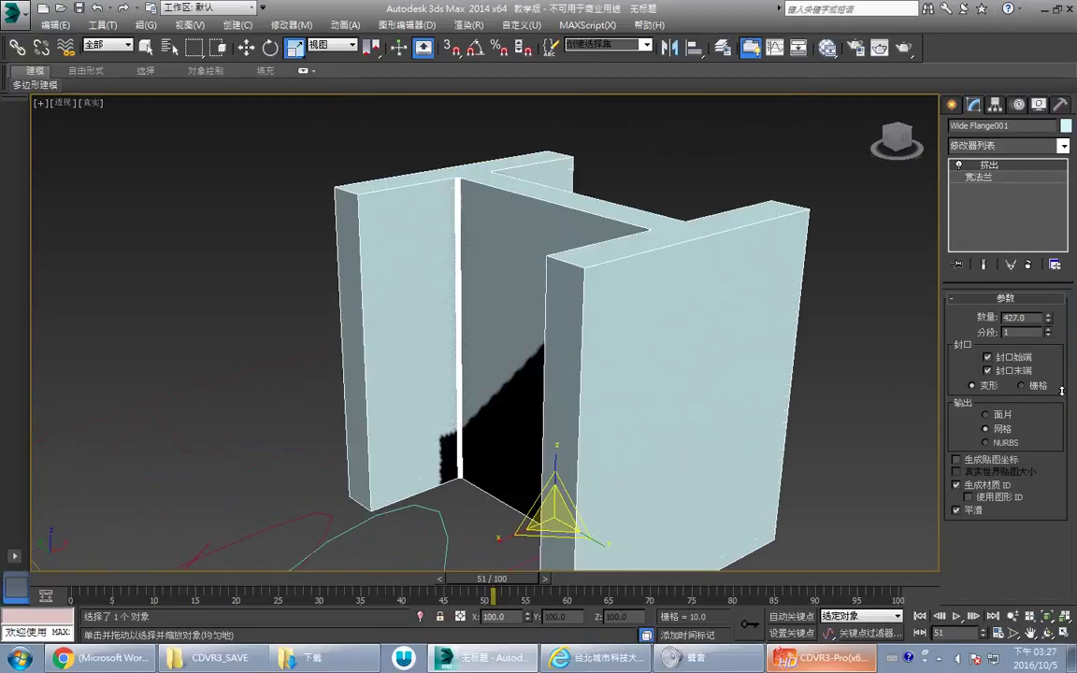
# Step: Raise the H outline's Corner Radius in the stack to round its inner corners
pyautogui.click(1019, 177)
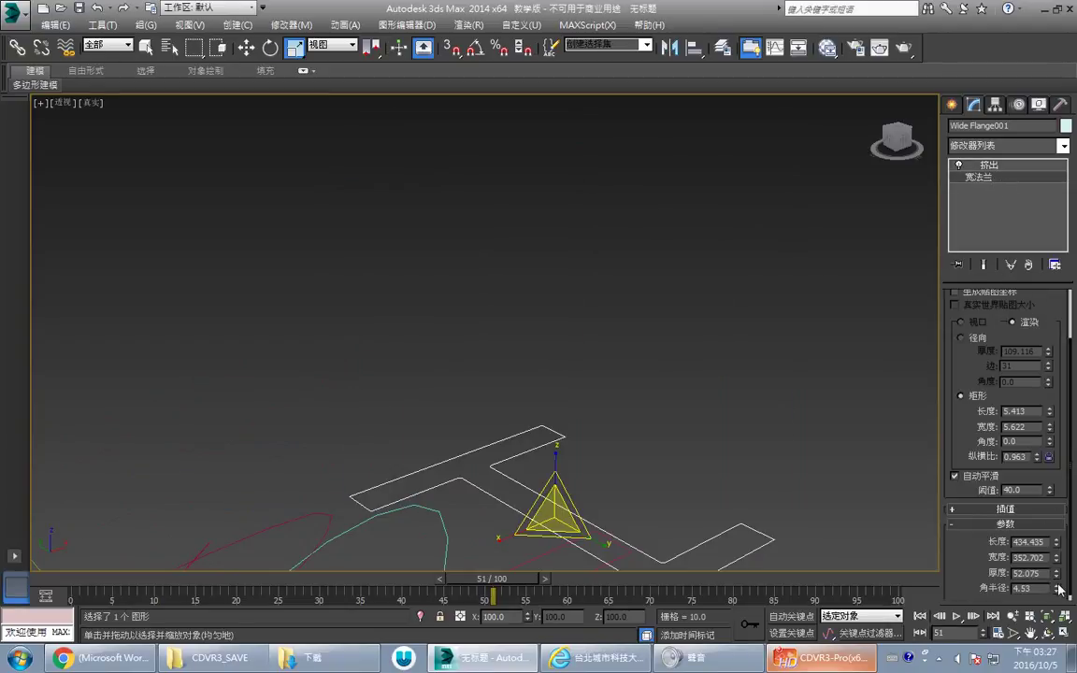
pyautogui.hotkey('ctrl', 'z')
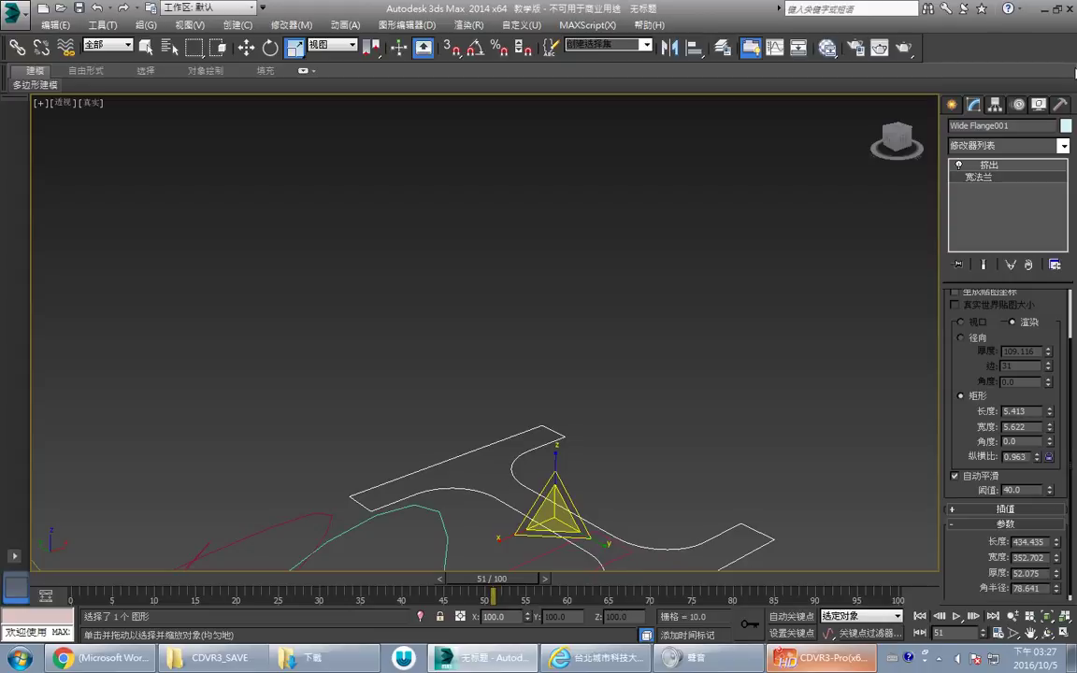
pyautogui.click(994, 167)
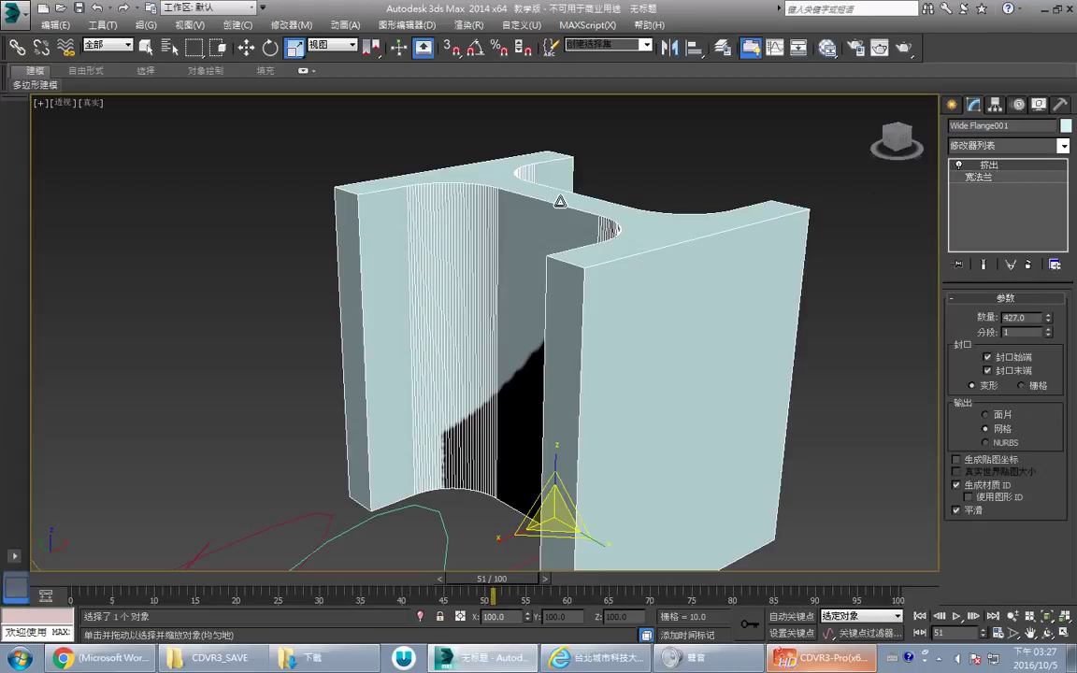
# Step: Orbit the view around the extruded block to see its side
pyautogui.click(1047, 633)
pyautogui.moveTo(474, 241); pyautogui.dragTo(760, 350)
pyautogui.moveTo(1050, 334); pyautogui.dragTo(879, 218)
# Step: Add an FFD 2x2x2 modifier and rotate its control points to twist the block
pyautogui.click(1062, 146)
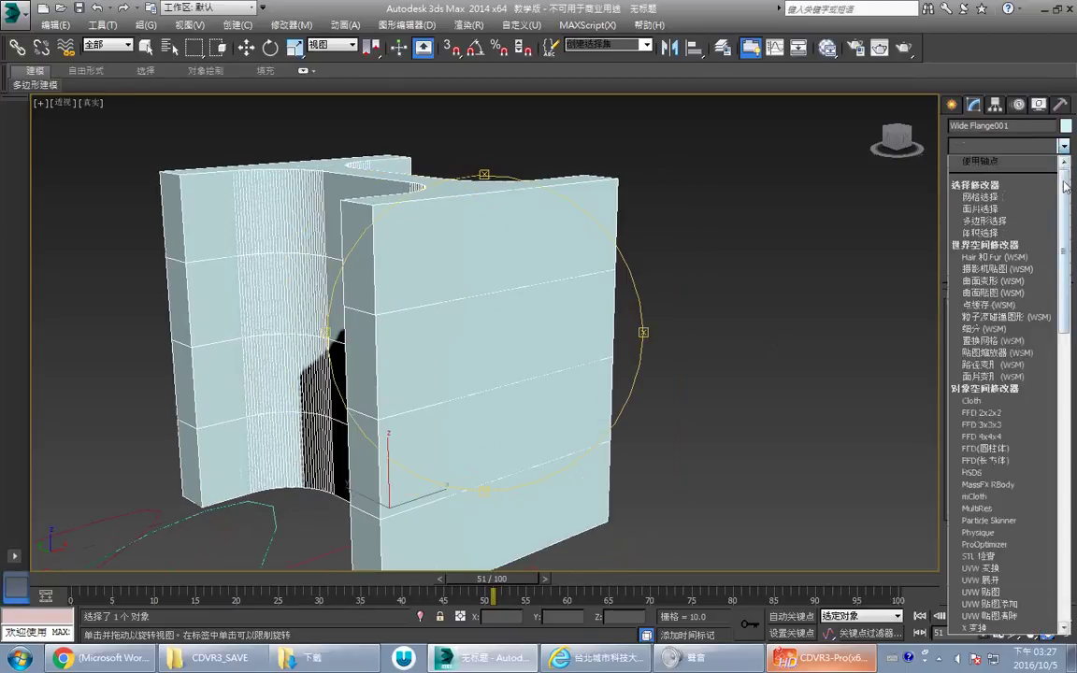
pyautogui.scroll(-2, 1024, 342)
pyautogui.click(1025, 344)
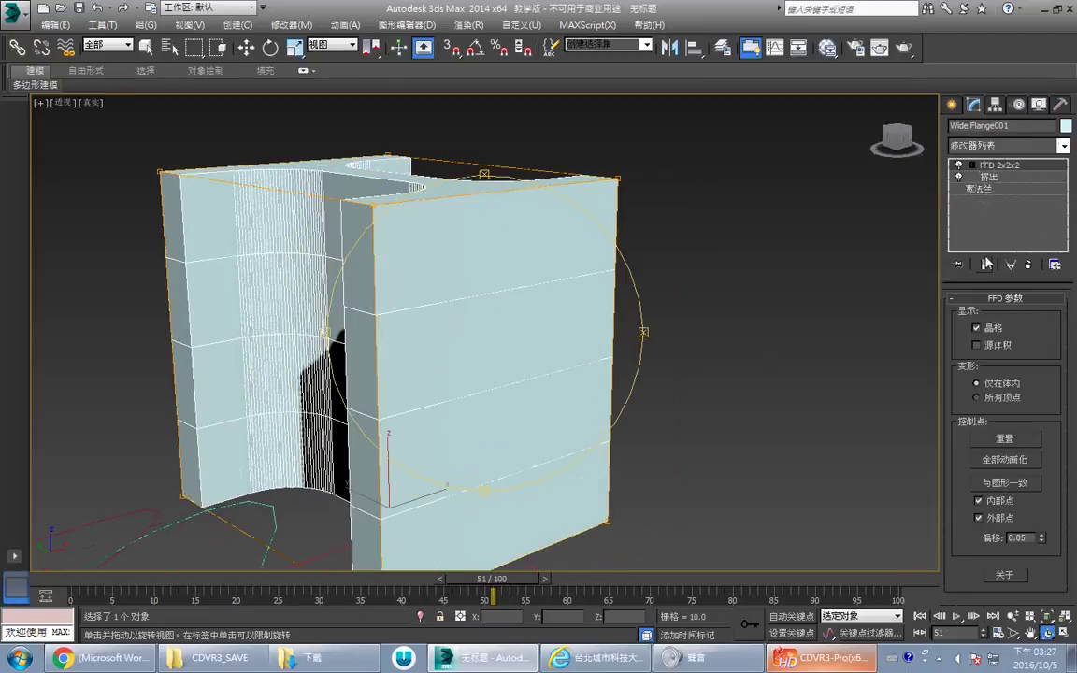
pyautogui.click(972, 164)
pyautogui.click(998, 177)
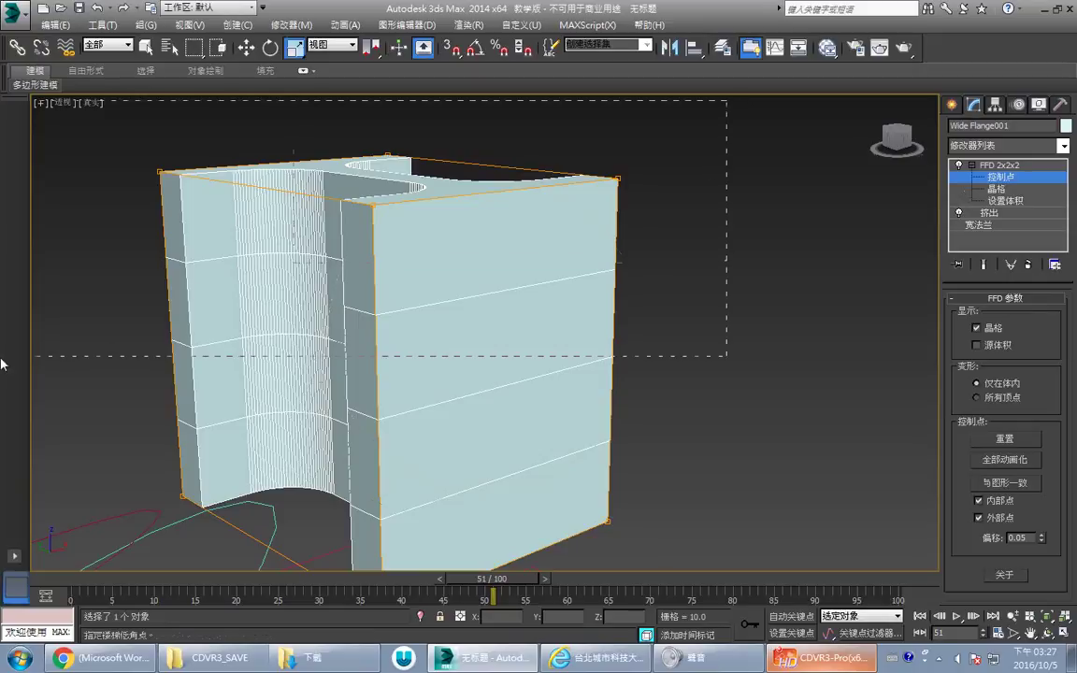
pyautogui.click(270, 49)
pyautogui.moveTo(390, 186); pyautogui.dragTo(496, 186)
pyautogui.click(1015, 213)
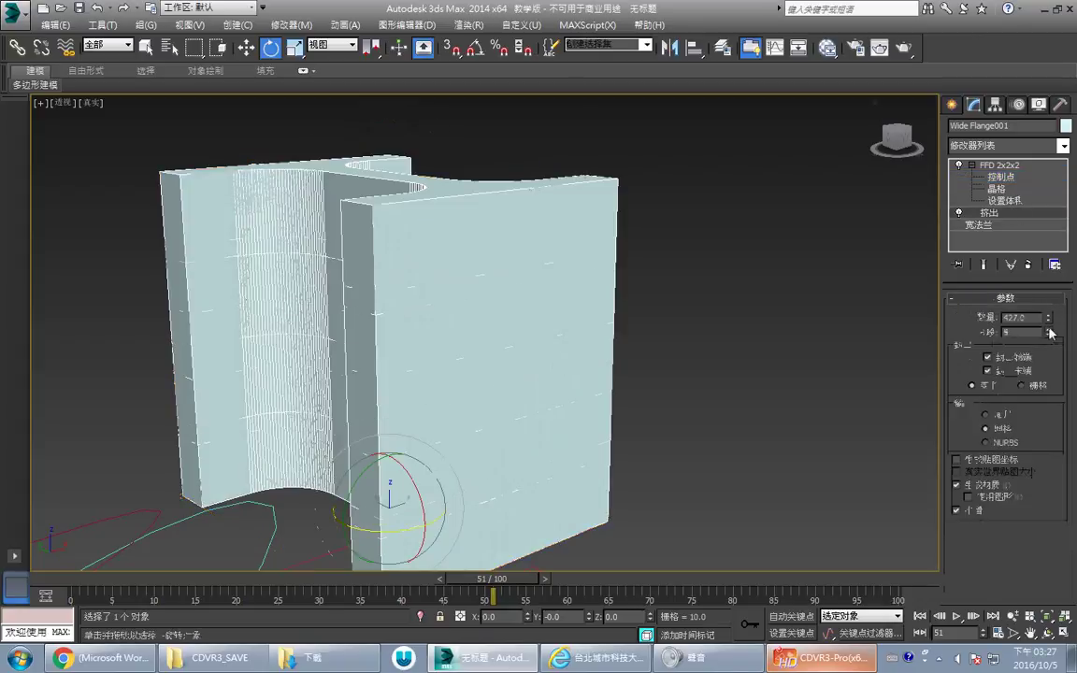
pyautogui.click(984, 267)
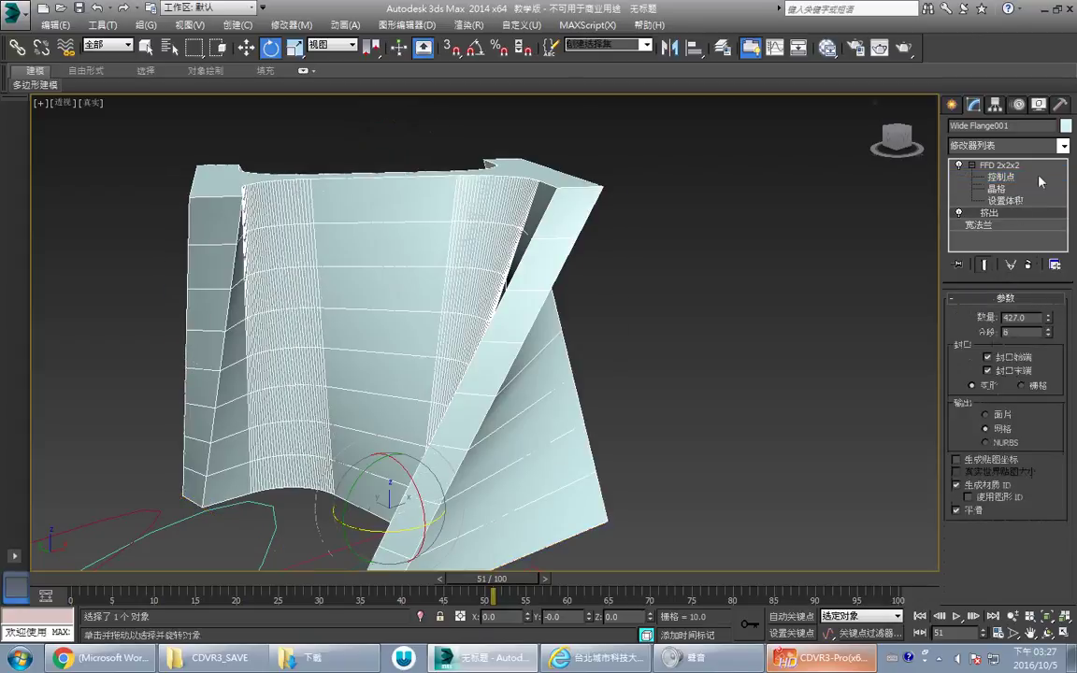
pyautogui.click(998, 165)
# Step: Add a Bend modifier above the FFD and try out its angle
pyautogui.click(1063, 146)
pyautogui.scroll(-5, 1073, 268)
pyautogui.moveTo(1074, 269); pyautogui.dragTo(1074, 342)
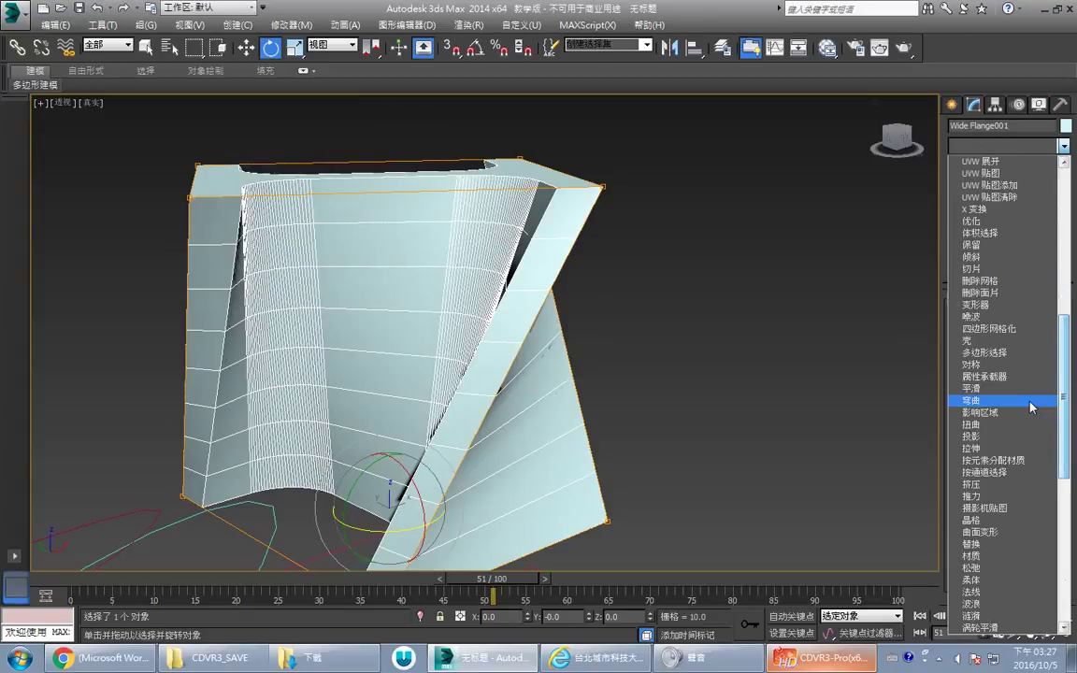
pyautogui.click(991, 400)
pyautogui.moveTo(1050, 325)
pyautogui.mouseDown()
pyautogui.moveTo(1048, 314)
pyautogui.moveTo(1048, 331)
pyautogui.mouseUp()
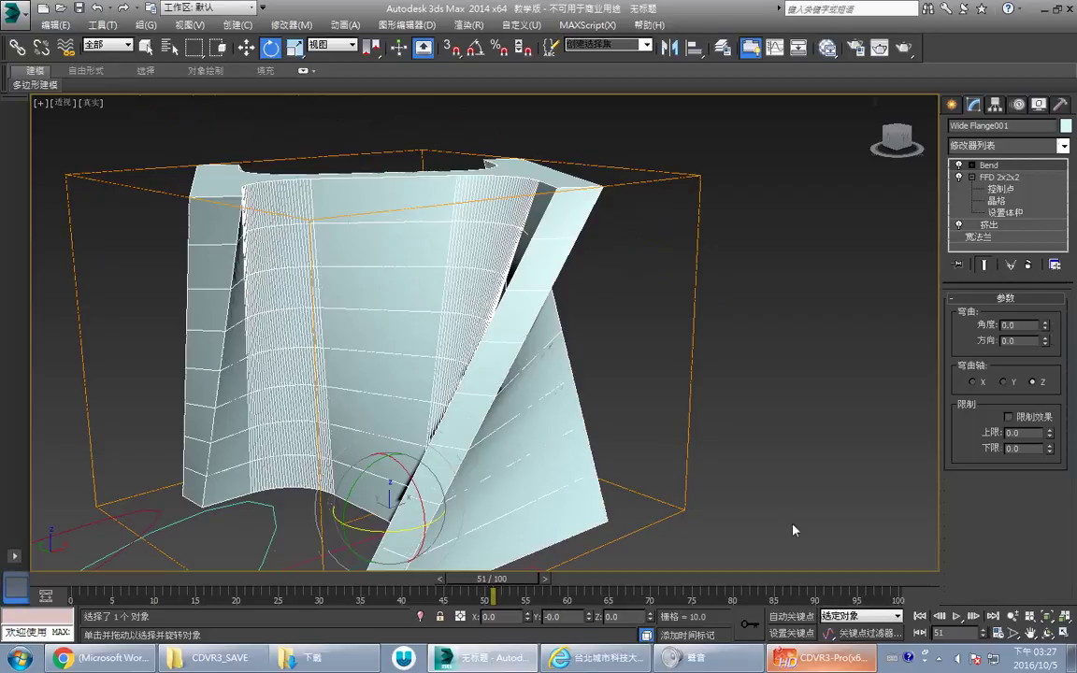
# Step: With Auto Key on, set the Bend Angle to 87 at frame 100
pyautogui.moveTo(510, 584); pyautogui.dragTo(73, 578)
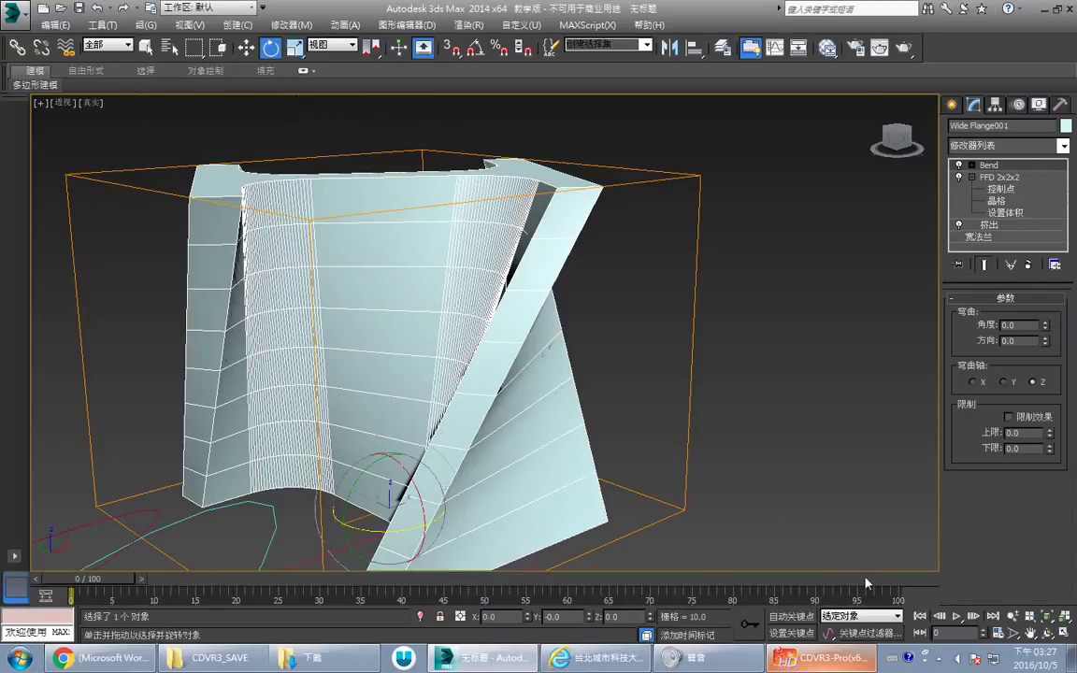
pyautogui.click(791, 617)
pyautogui.click(993, 617)
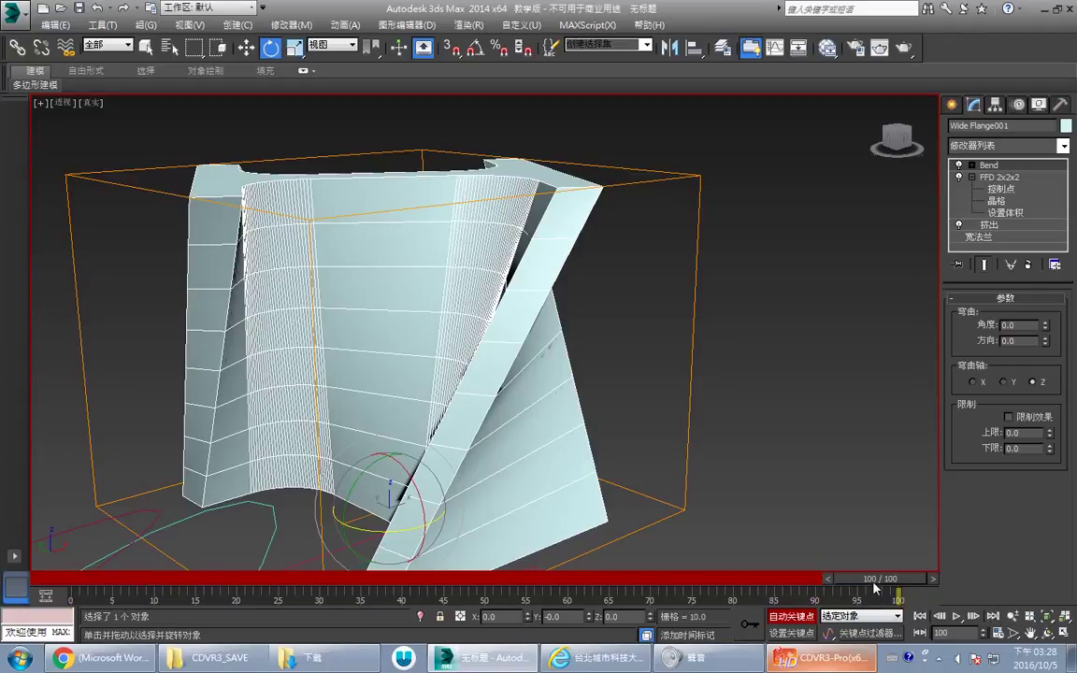
pyautogui.moveTo(1045, 321); pyautogui.dragTo(1073, 200)
pyautogui.moveTo(1048, 343); pyautogui.dragTo(1020, 255)
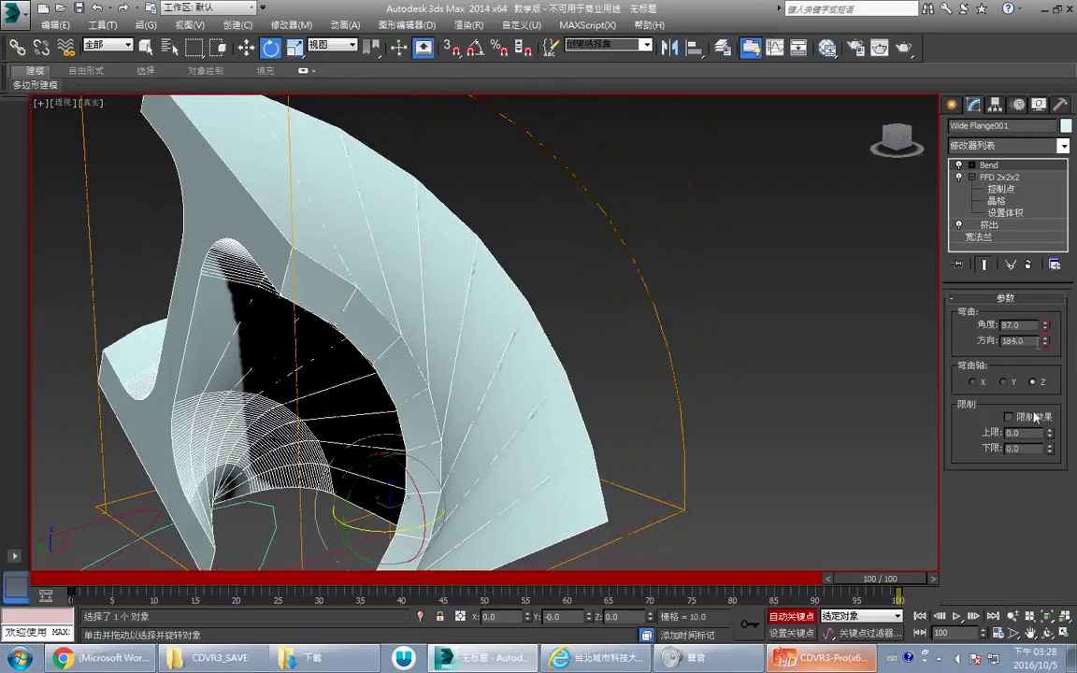
pyautogui.click(796, 617)
# Step: Play back the bend animation and orbit the view around the model
pyautogui.moveTo(872, 587); pyautogui.dragTo(963, 610)
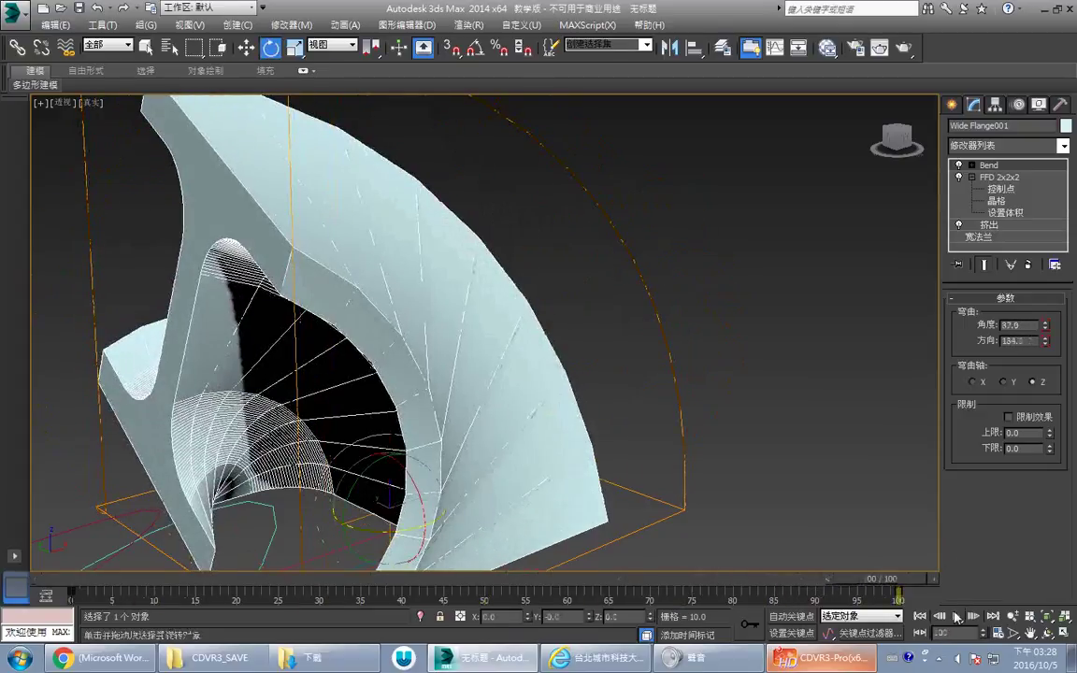
pyautogui.click(955, 617)
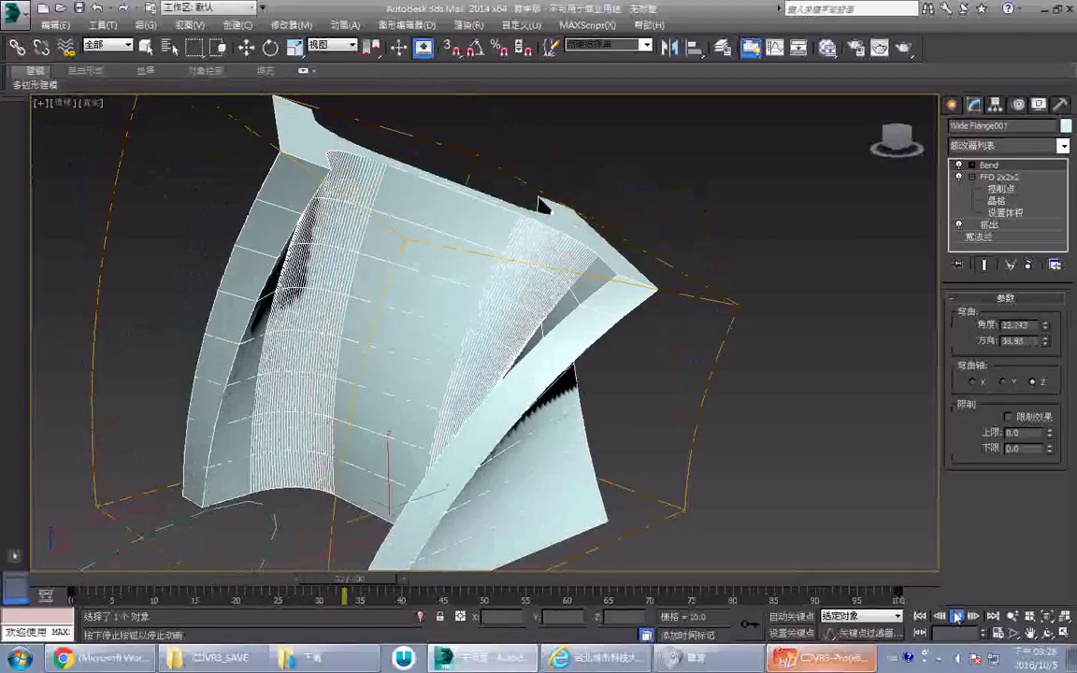
pyautogui.click(957, 616)
pyautogui.press('e')
pyautogui.keyDown('alt'); pyautogui.moveTo(471, 411); pyautogui.dragTo(539, 391, button='middle'); pyautogui.keyUp('alt')
pyautogui.scroll(-3, 539, 392)
pyautogui.scroll(4, 790, 500)
pyautogui.click(1046, 633)
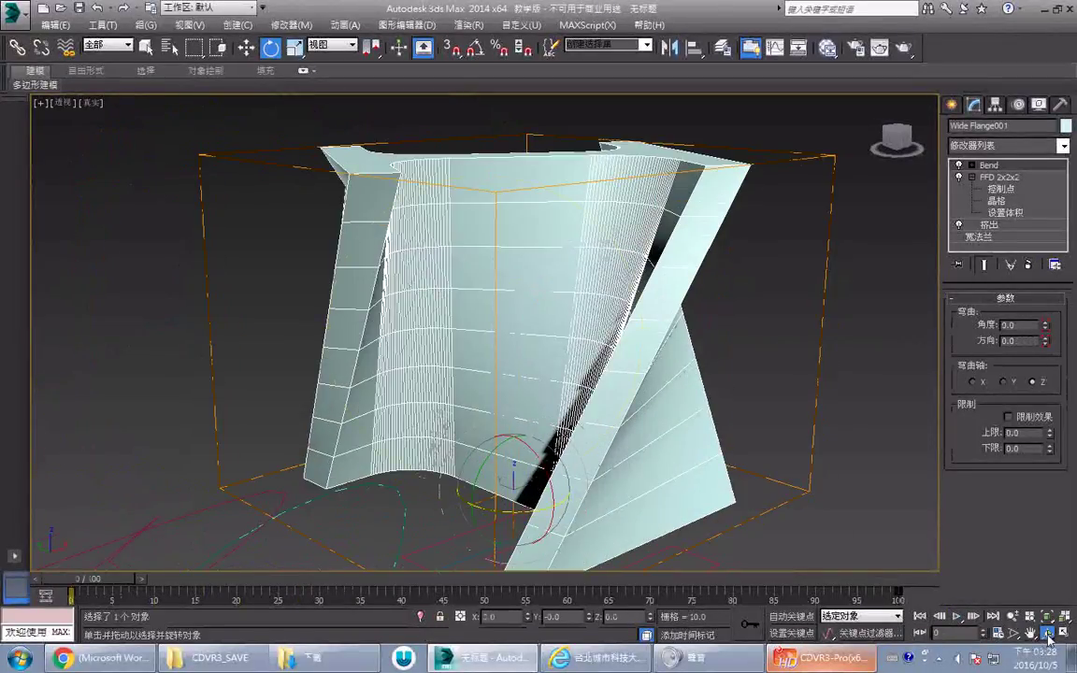
pyautogui.moveTo(551, 416); pyautogui.dragTo(603, 317)
pyautogui.press('e')
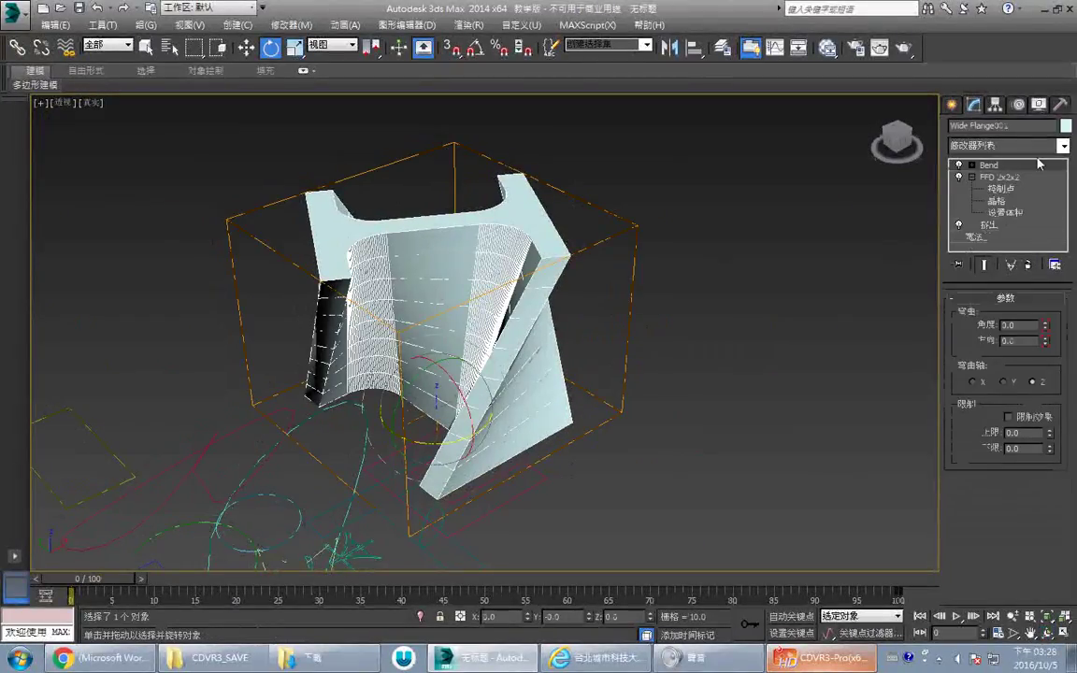
# Step: Browse the modifier list, then move from the modifier stack to the Create panel
pyautogui.click(981, 146)
pyautogui.click(955, 111)
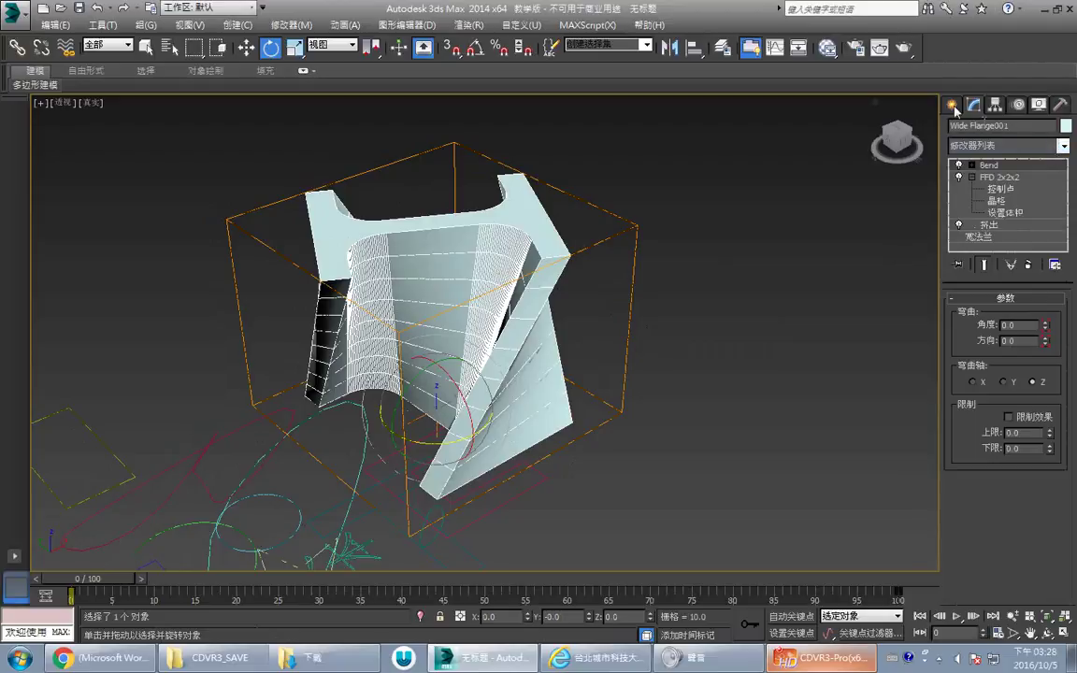
pyautogui.click(952, 105)
pyautogui.click(973, 105)
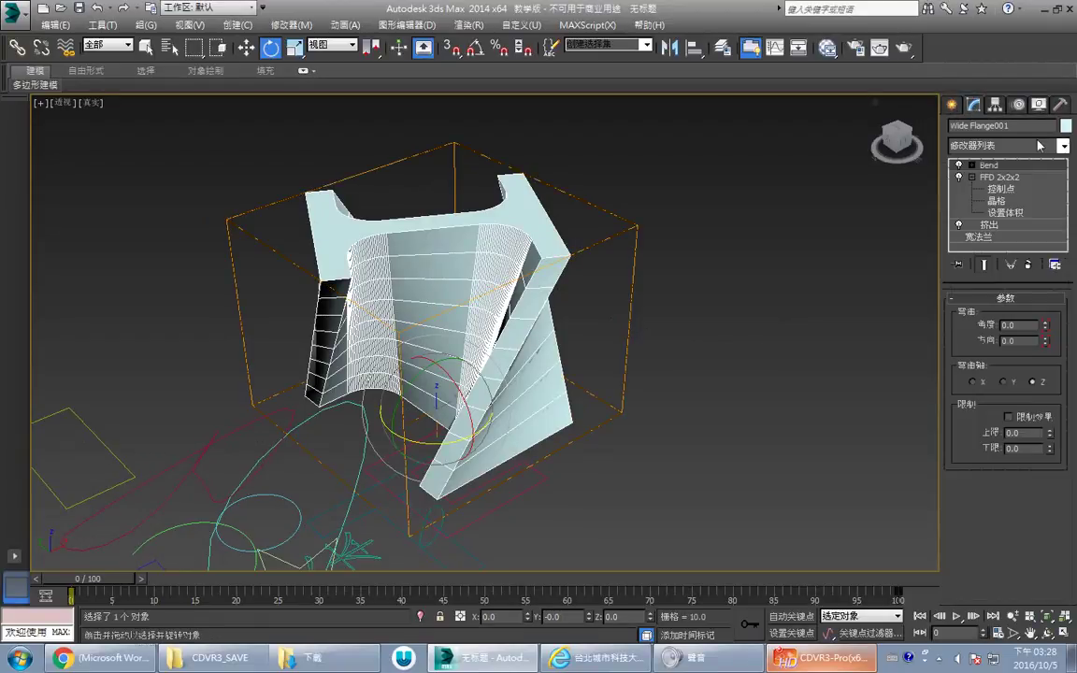
pyautogui.click(1039, 145)
pyautogui.scroll(5, 1010, 280)
pyautogui.click(1040, 146)
pyautogui.click(952, 105)
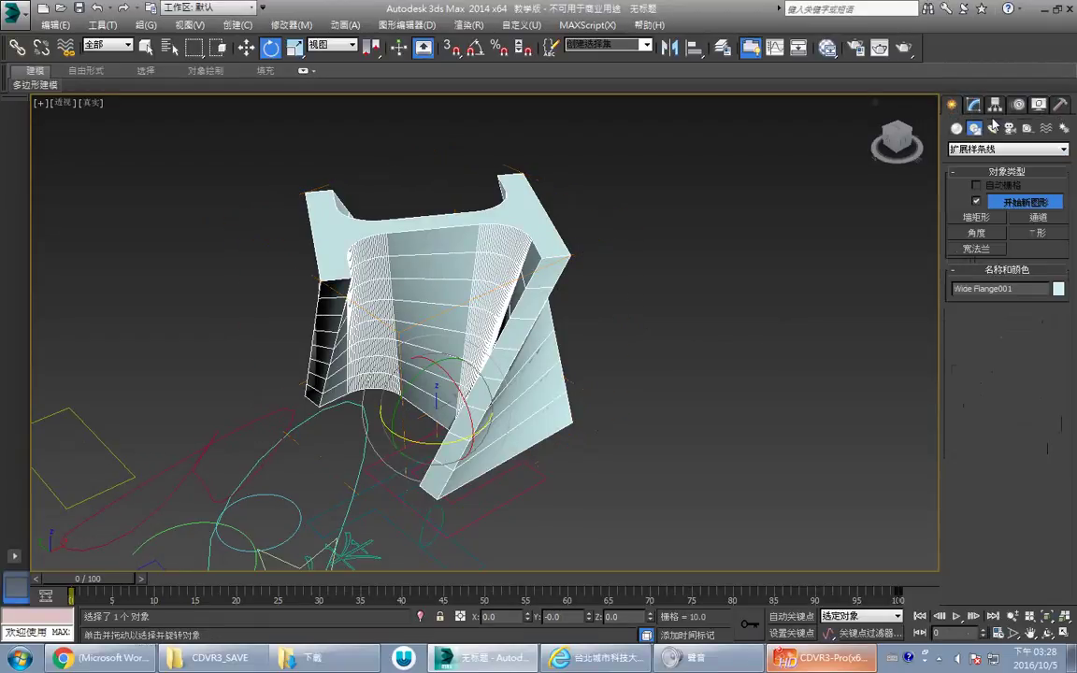
# Step: Choose Photometric lights in the Lights category, dismissing the exposure-control prompt
pyautogui.click(995, 129)
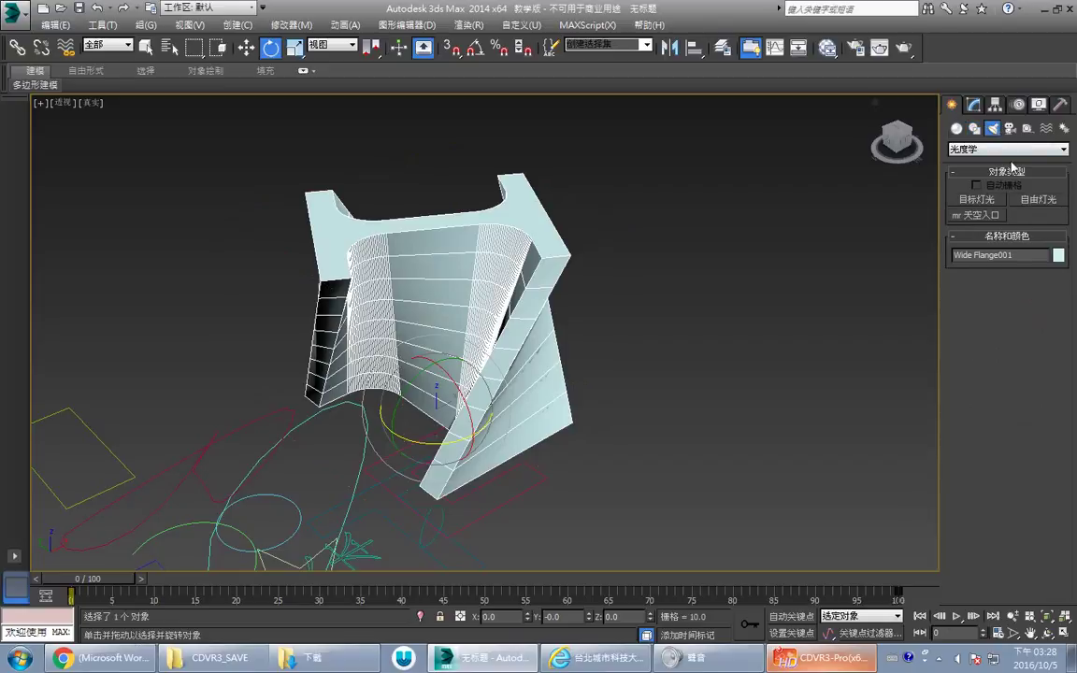
pyautogui.click(993, 150)
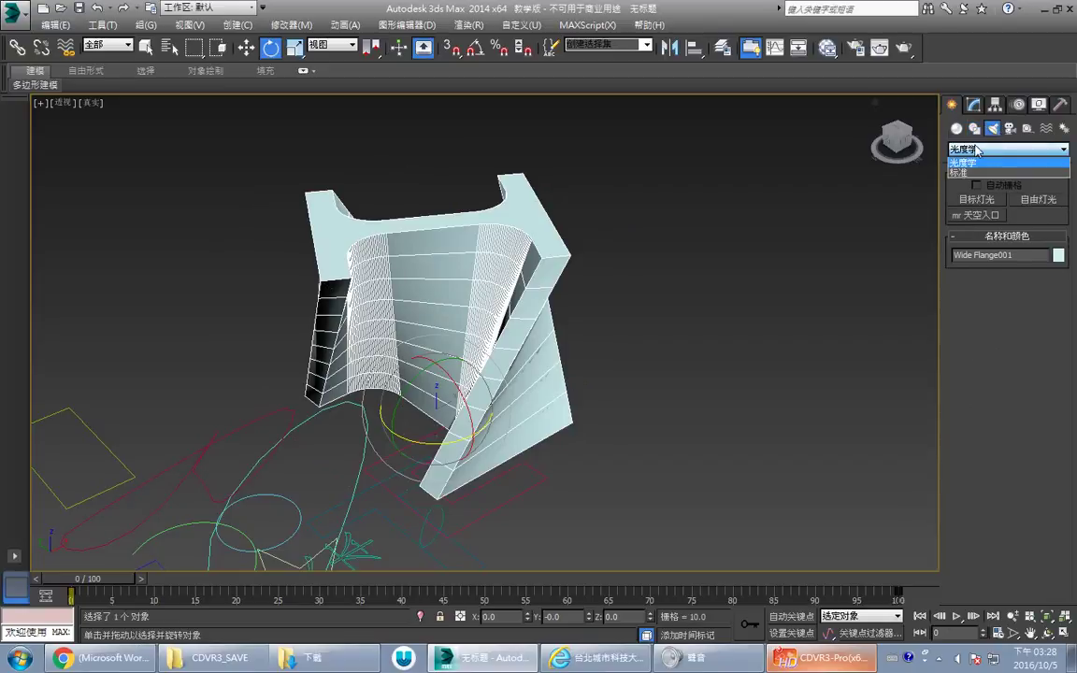
pyautogui.click(981, 173)
pyautogui.scroll(1, 989, 152)
pyautogui.click(989, 150)
pyautogui.click(1000, 201)
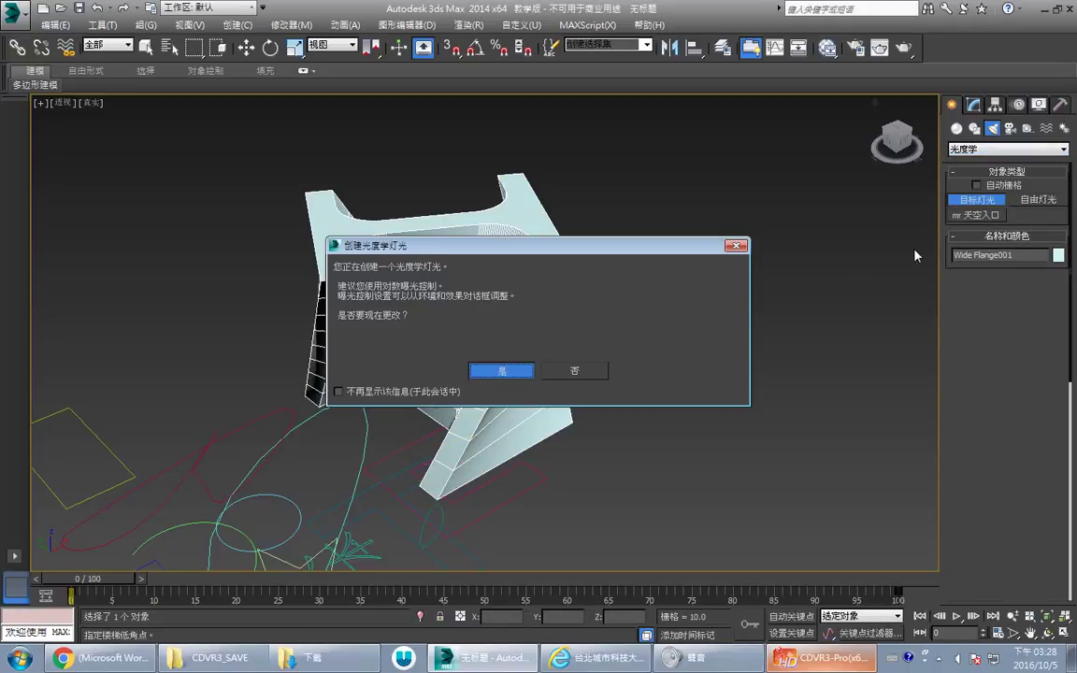
pyautogui.press('Return')
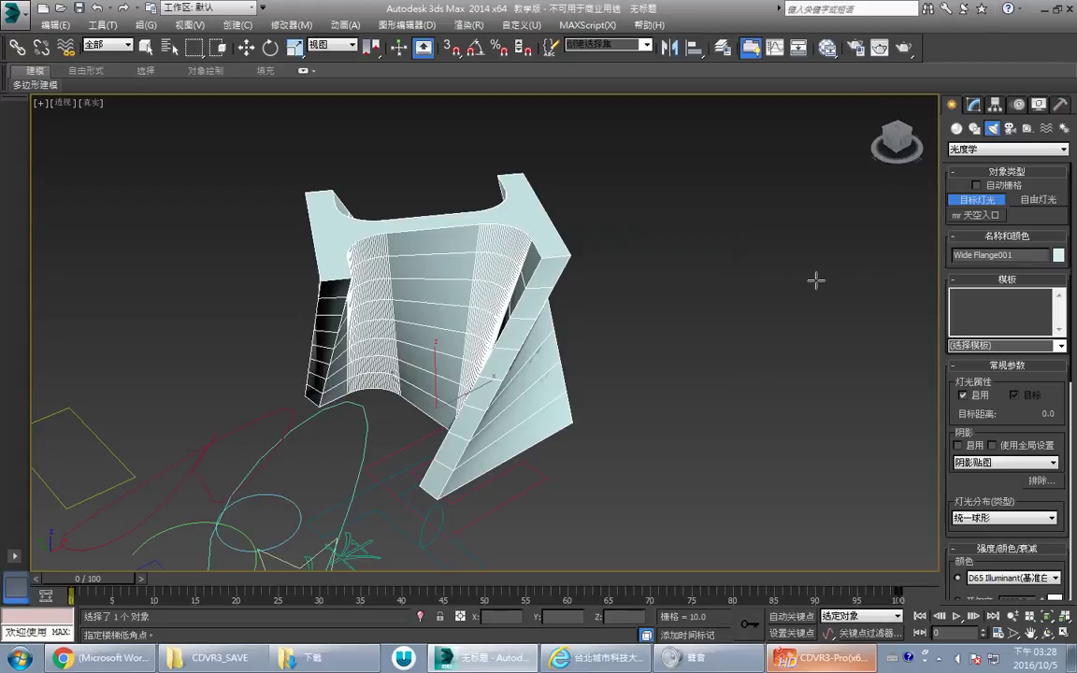
# Step: Place a Target and a Free photometric light, then delete the target light
pyautogui.moveTo(816, 280); pyautogui.dragTo(650, 458)
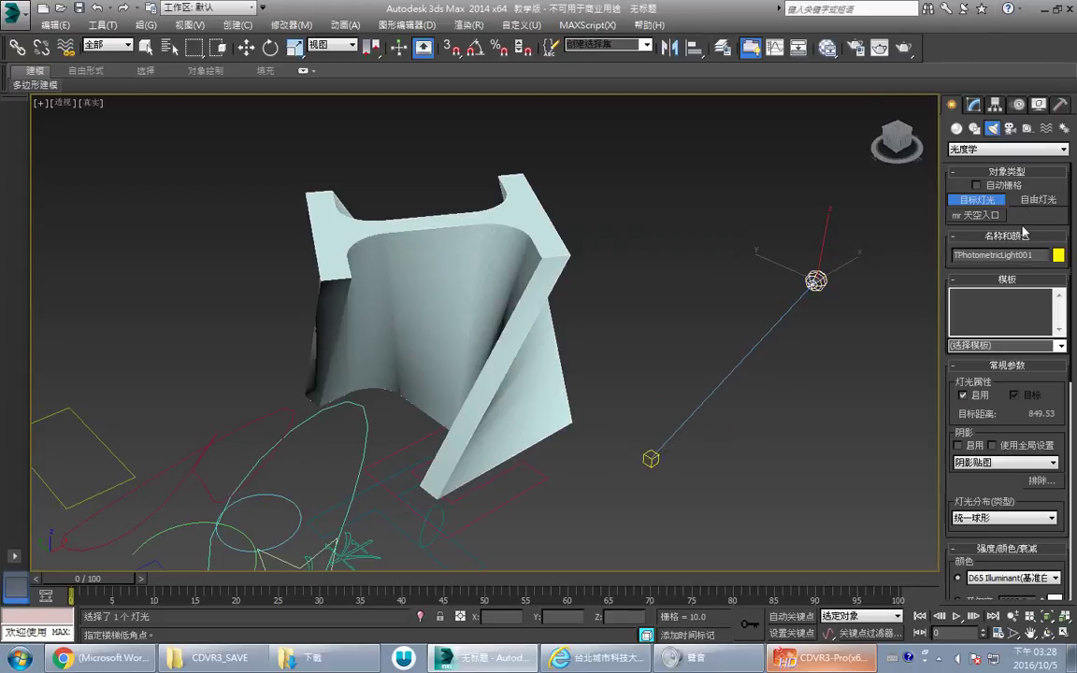
pyautogui.click(1037, 199)
pyautogui.click(716, 462)
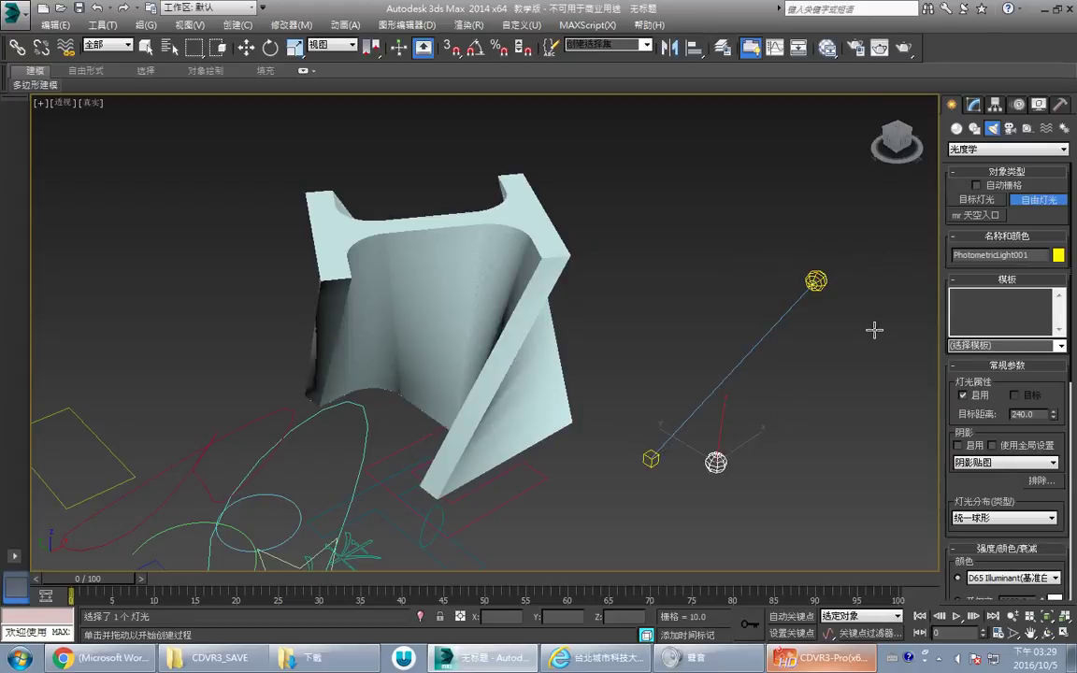
pyautogui.rightClick(534, 312)
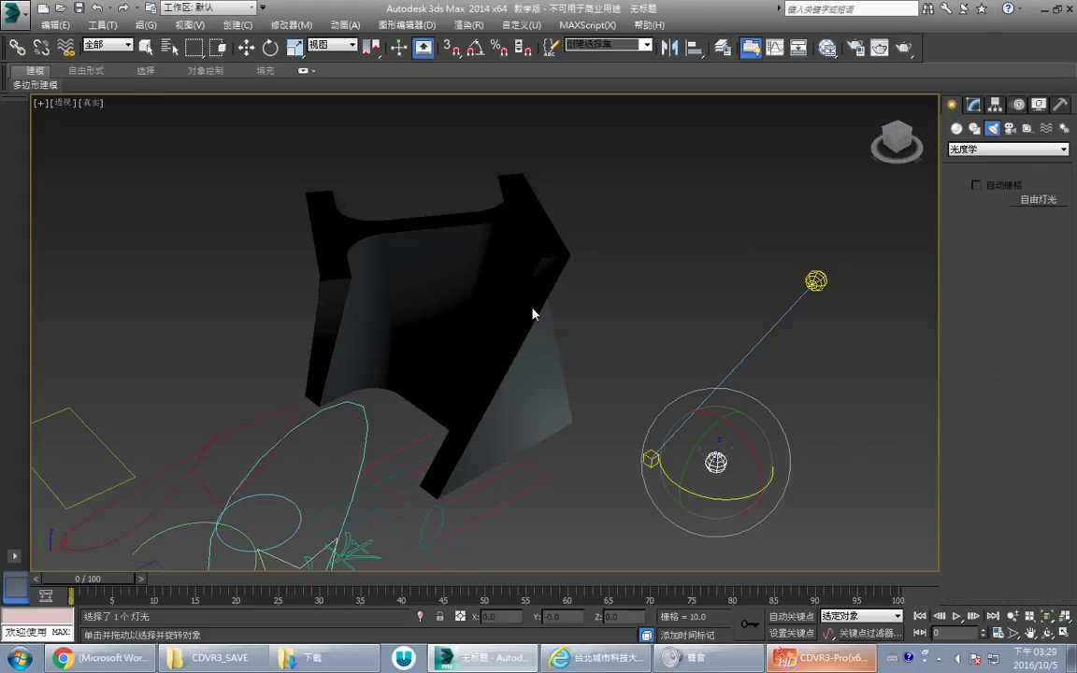
pyautogui.press('w')
pyautogui.moveTo(708, 445); pyautogui.dragTo(574, 435)
pyautogui.click(830, 292)
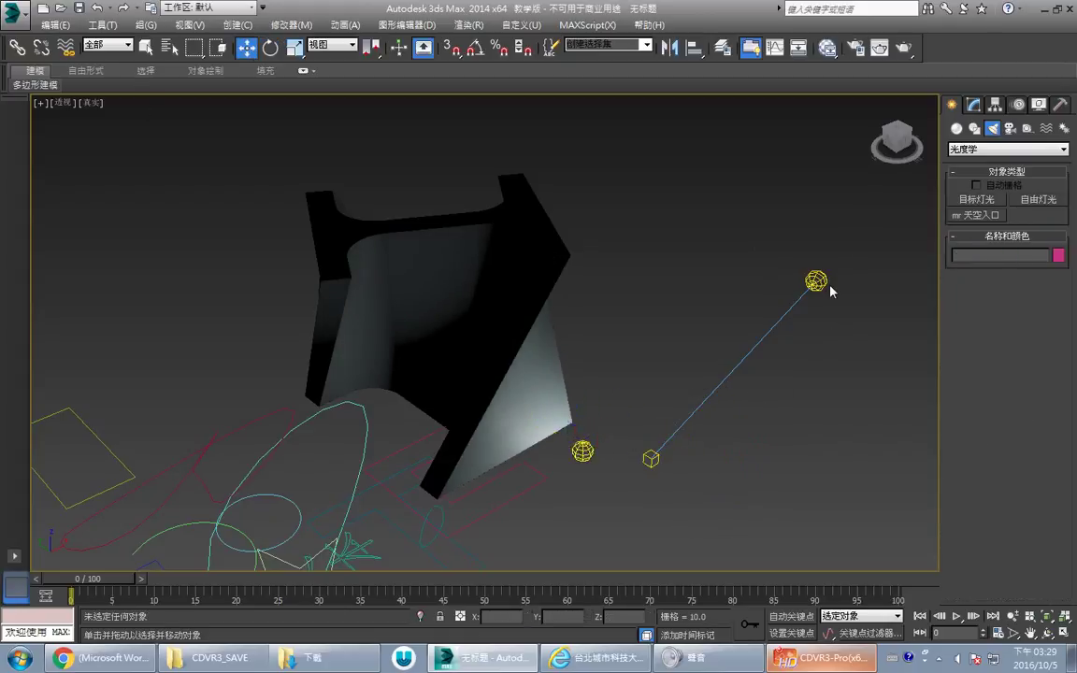
pyautogui.click(818, 276)
pyautogui.press('Delete')
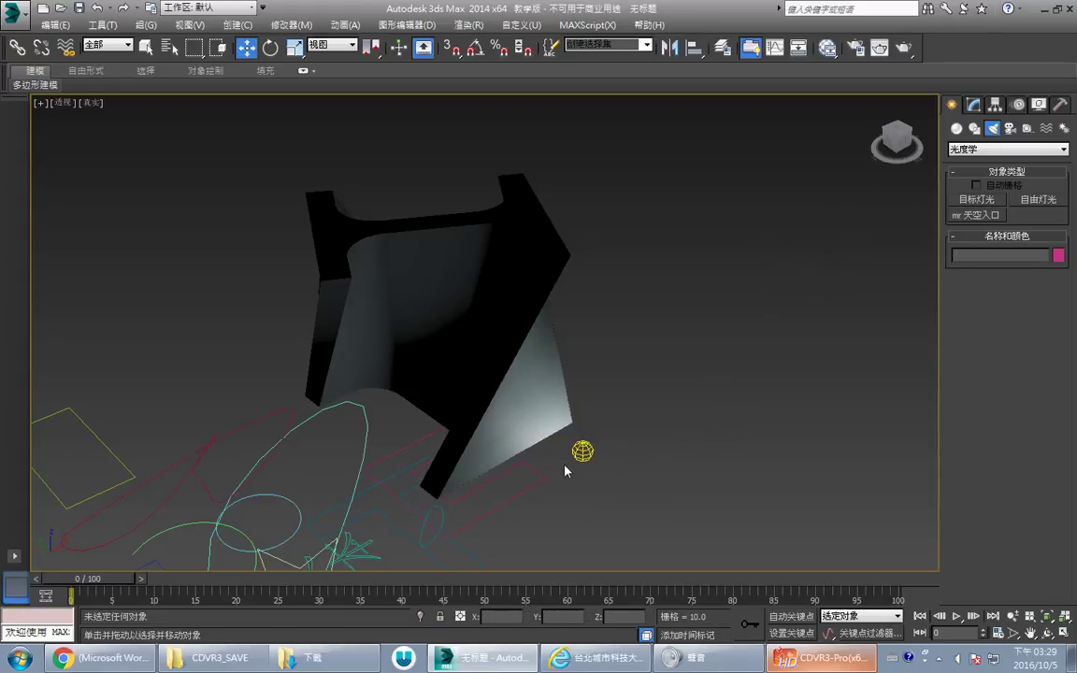
pyautogui.moveTo(581, 451); pyautogui.dragTo(591, 420)
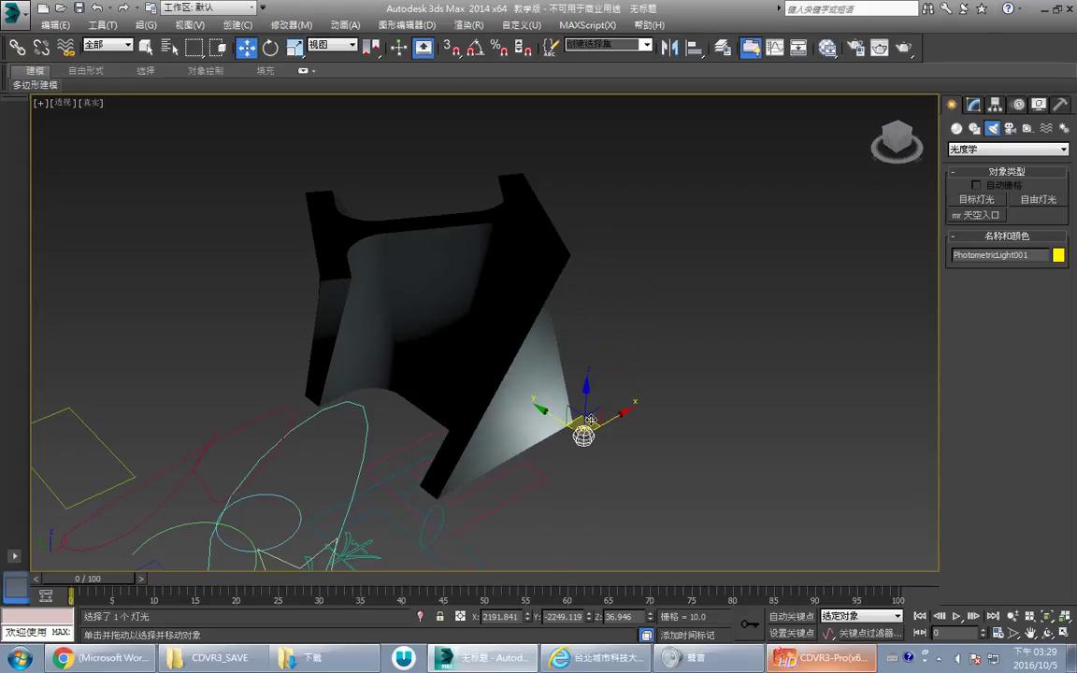
# Step: Shift-move to clone the light as PhotometricLight002, then delete the clone
pyautogui.keyDown('shift'); pyautogui.moveTo(591, 420); pyautogui.dragTo(407, 426); pyautogui.keyUp('shift')
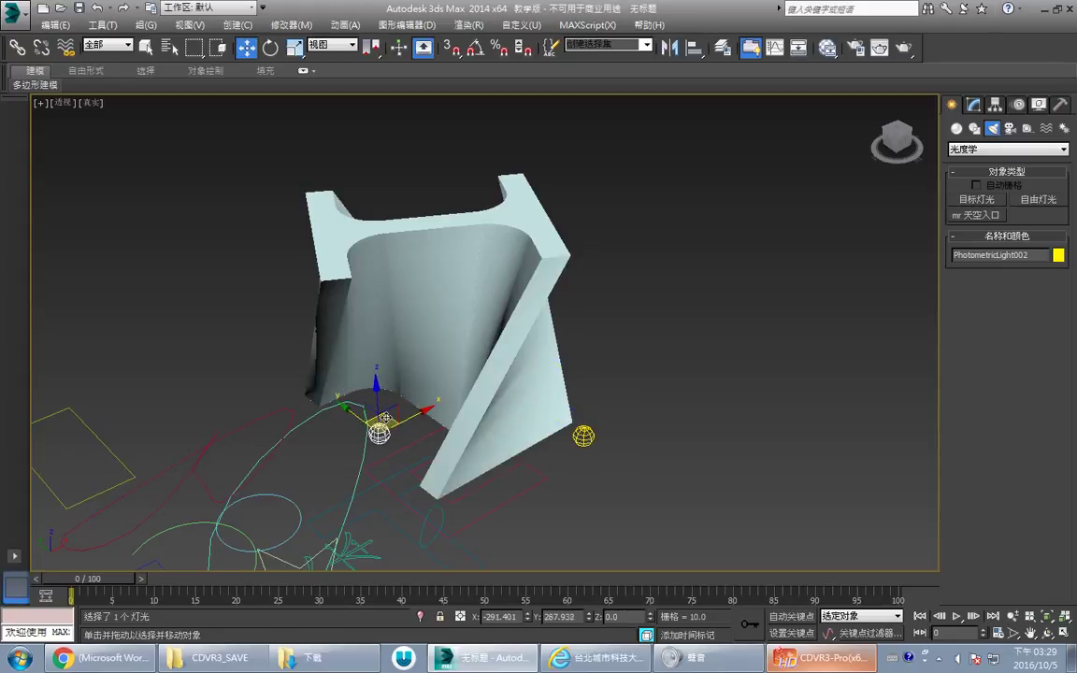
pyautogui.click(539, 392)
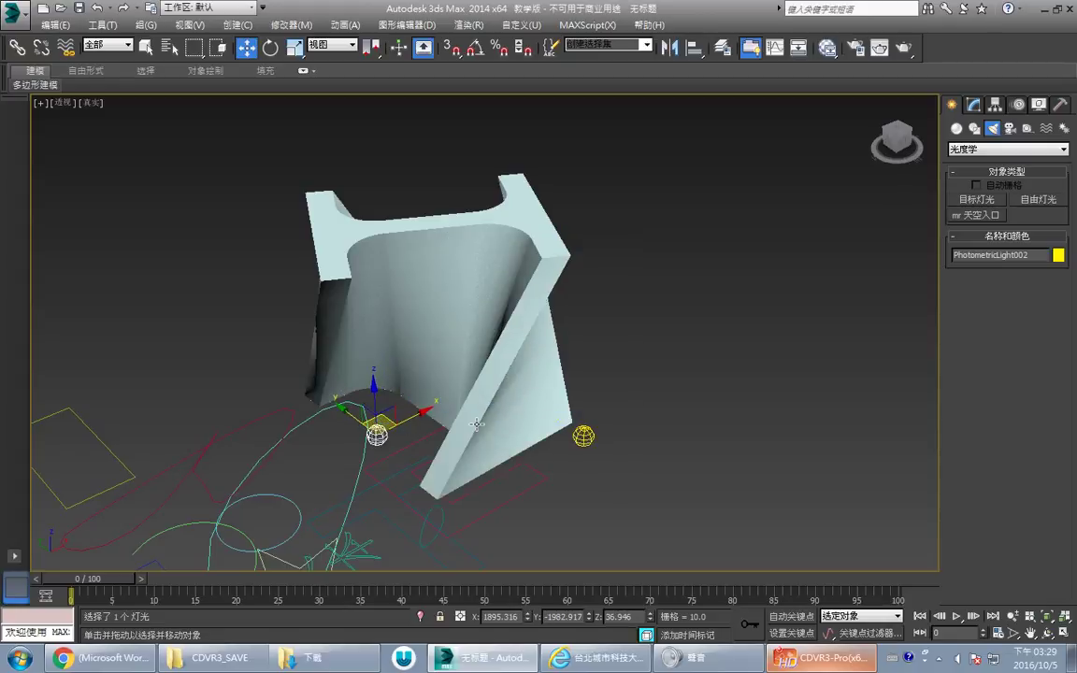
pyautogui.moveTo(476, 424); pyautogui.dragTo(442, 436)
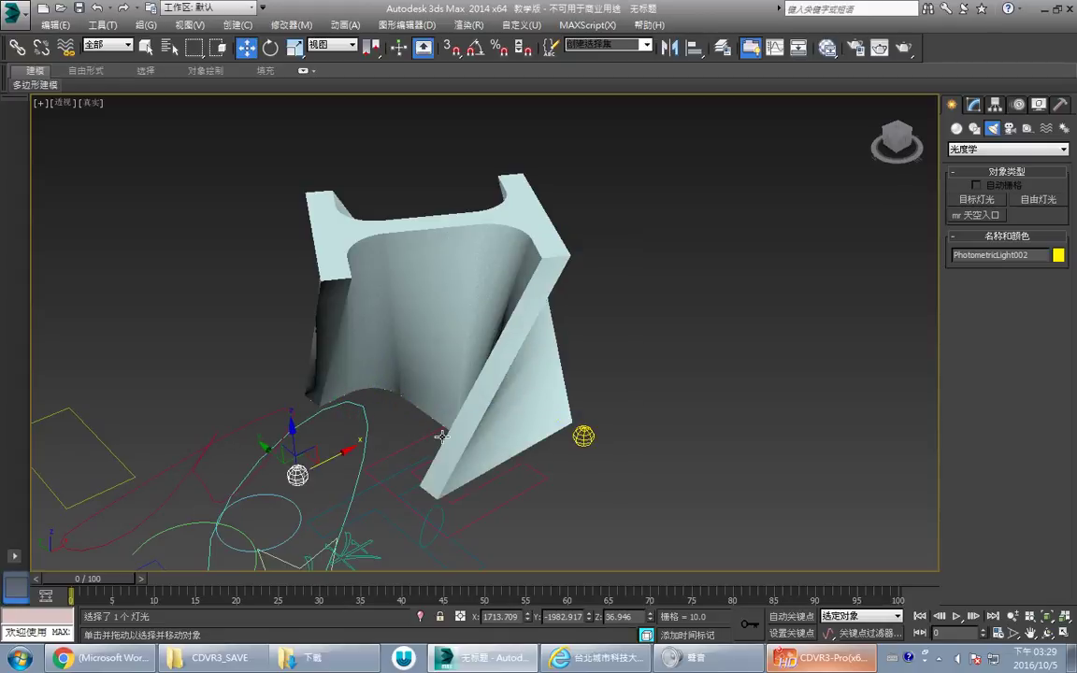
pyautogui.click(583, 436)
pyautogui.click(297, 475)
pyautogui.press('Delete')
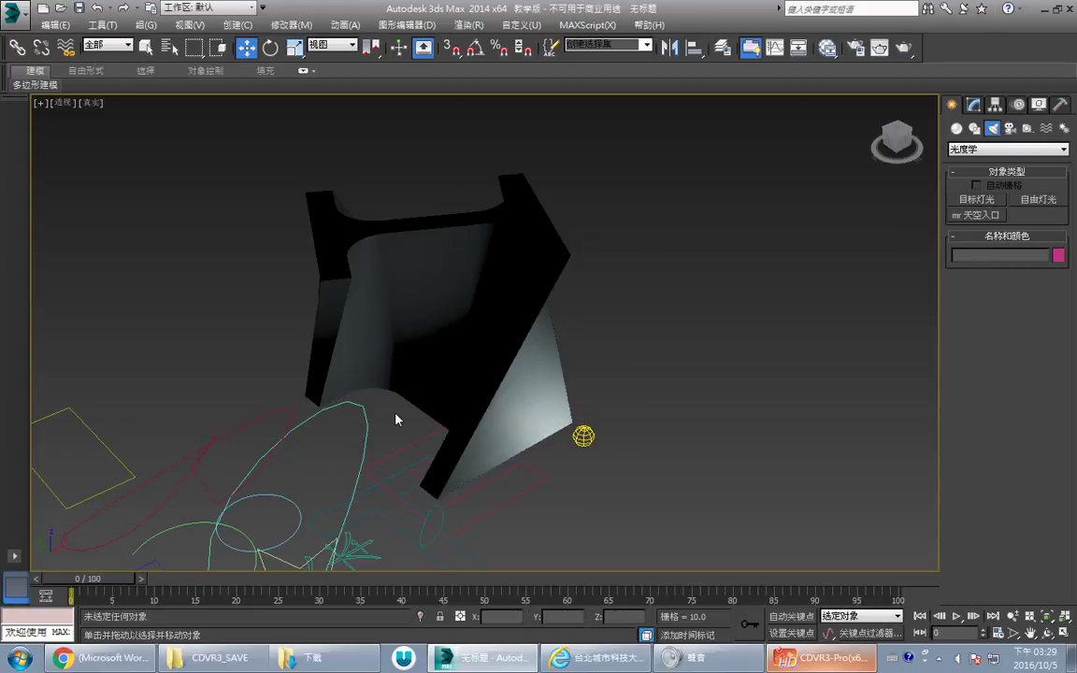
# Step: Reposition the remaining free light close beside the model's lower wall
pyautogui.click(582, 435)
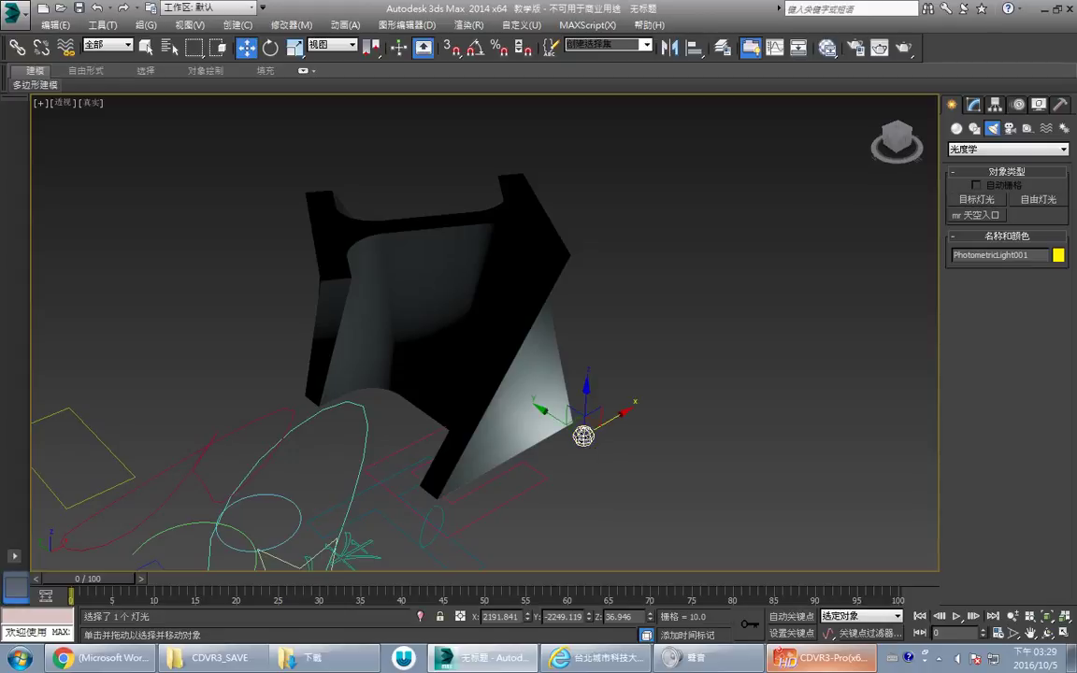
pyautogui.moveTo(590, 421)
pyautogui.mouseDown()
pyautogui.moveTo(595, 518)
pyautogui.moveTo(607, 305)
pyautogui.moveTo(456, 384)
pyautogui.moveTo(484, 372)
pyautogui.moveTo(490, 350)
pyautogui.mouseUp()
pyautogui.click(489, 345)
pyautogui.click(999, 150)
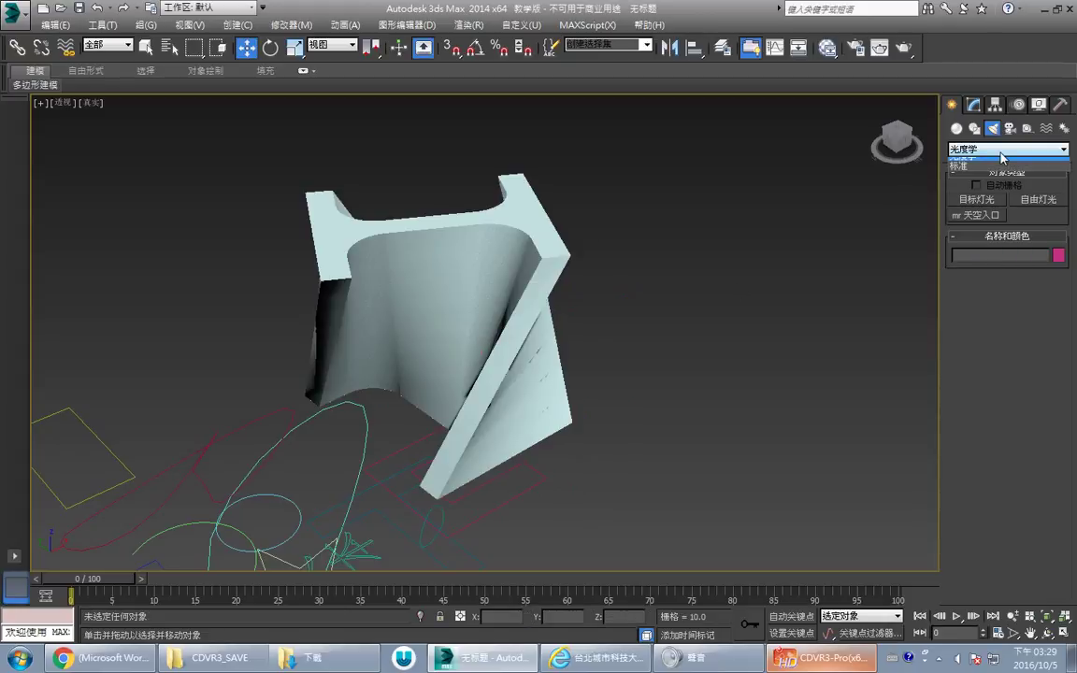
# Step: Create a Standard Omni light and move it onto the object's face
pyautogui.click(993, 173)
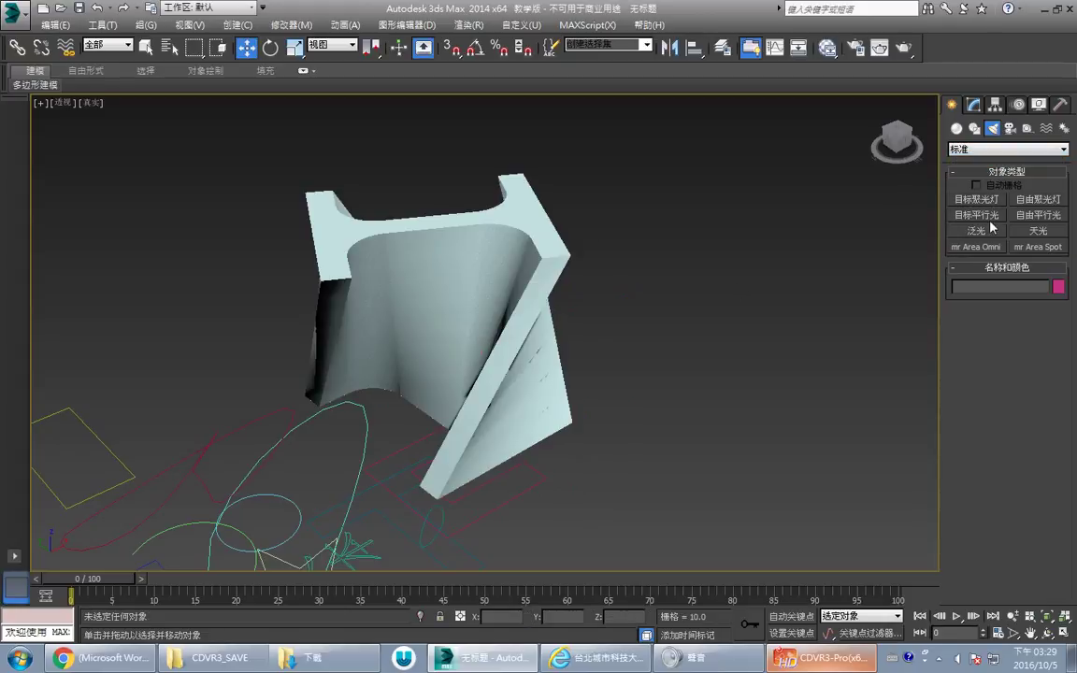
pyautogui.click(975, 230)
pyautogui.click(593, 468)
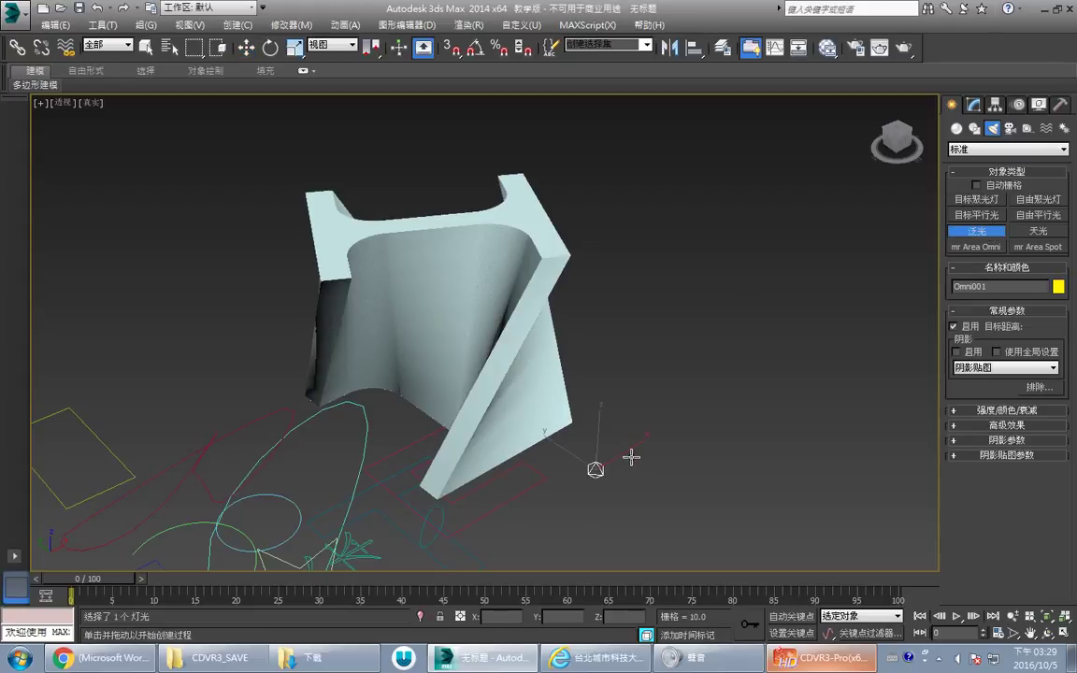
pyautogui.rightClick(603, 445)
pyautogui.click(620, 430)
pyautogui.click(595, 468)
pyautogui.moveTo(600, 430); pyautogui.dragTo(547, 313)
pyautogui.moveTo(600, 346); pyautogui.dragTo(359, 383)
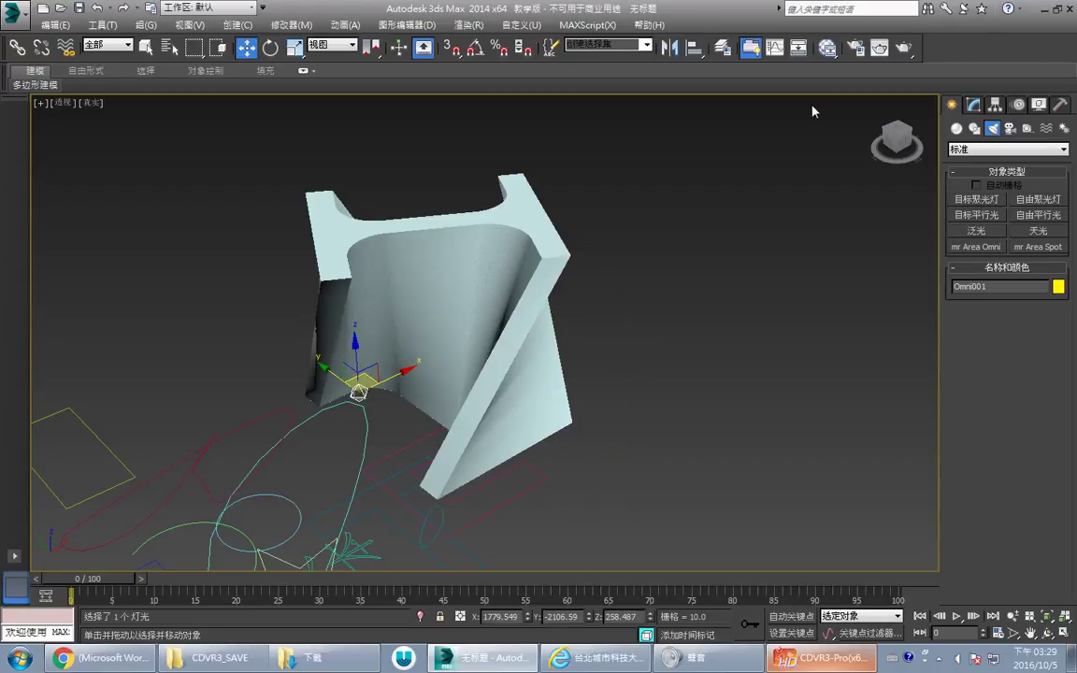
# Step: Render Production to test the lighting, then delete the omni light
pyautogui.click(909, 50)
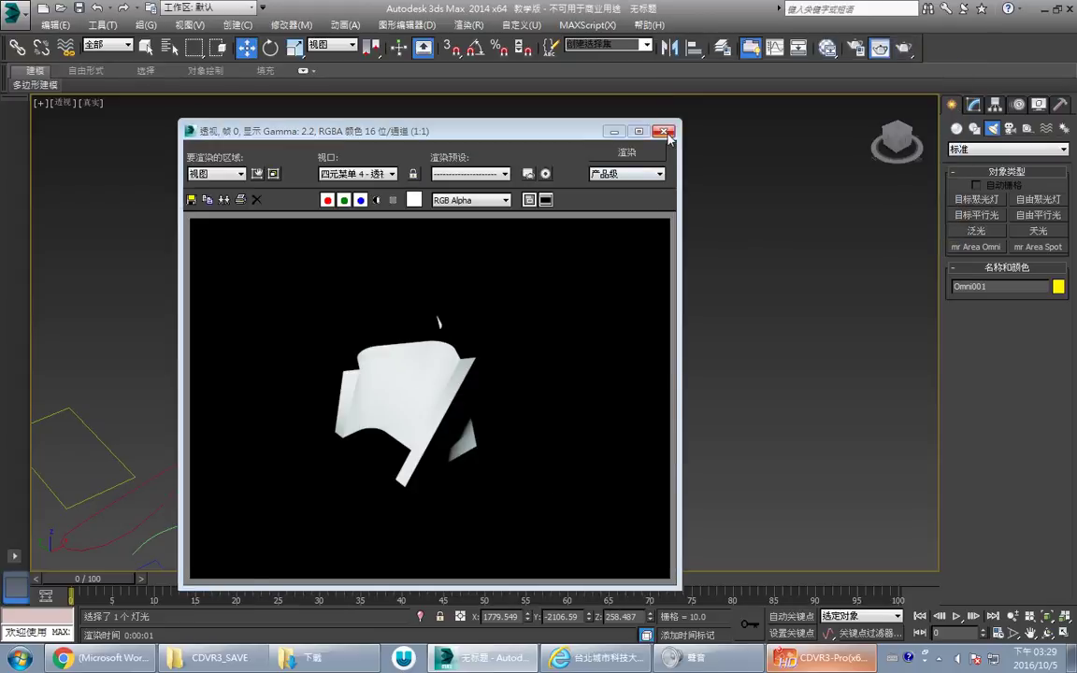
pyautogui.click(613, 131)
pyautogui.press('Delete')
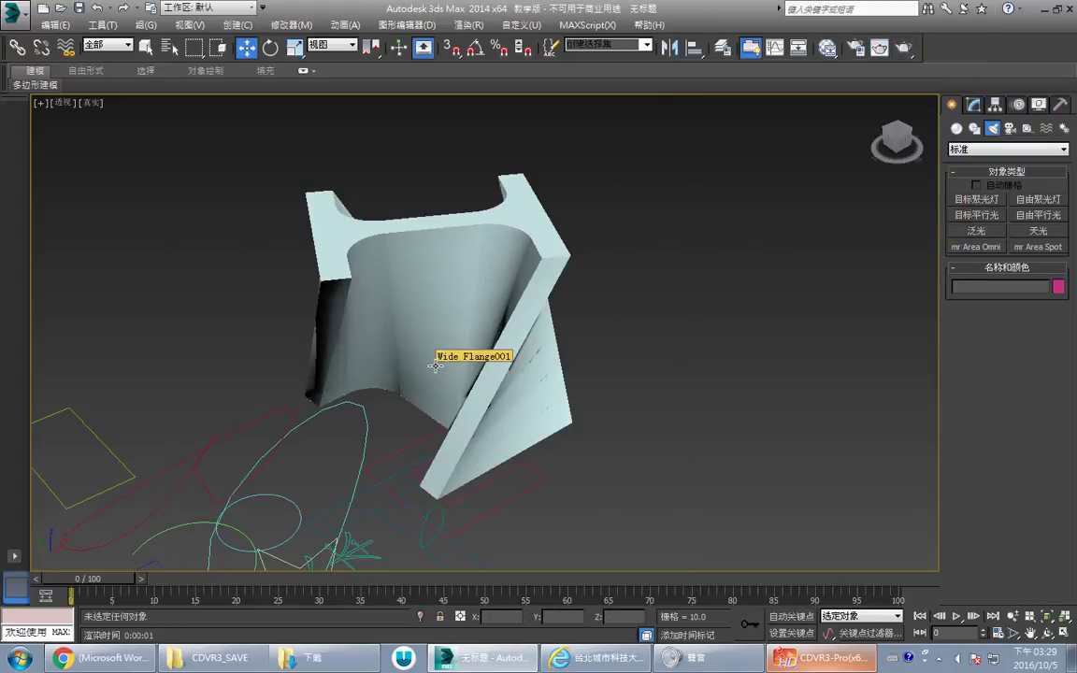
# Step: Create two Target cameras, Camera001 and Camera002, aimed at the object
pyautogui.click(1010, 128)
pyautogui.click(976, 199)
pyautogui.moveTo(855, 437); pyautogui.dragTo(718, 434)
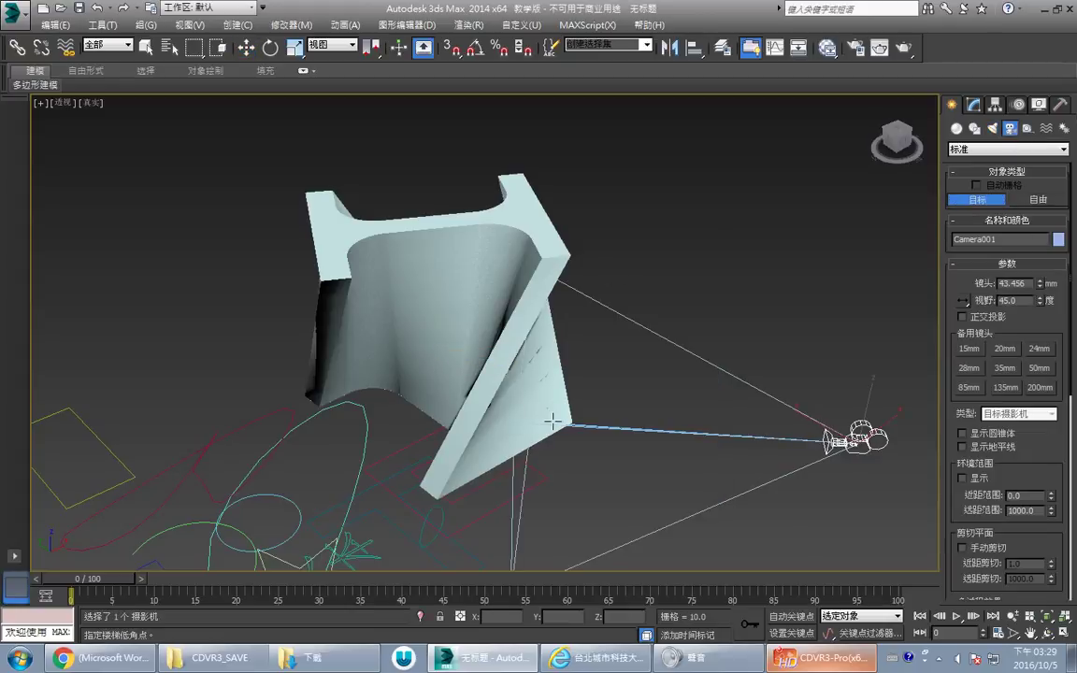
pyautogui.moveTo(813, 241); pyautogui.dragTo(572, 385)
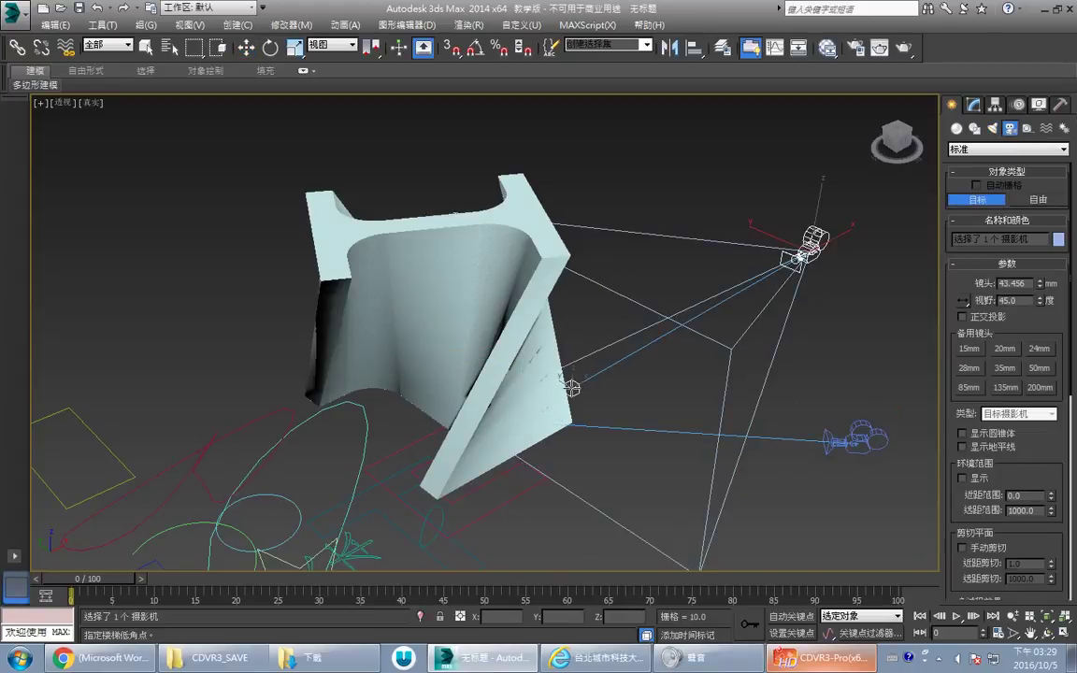
# Step: Switch the viewport to Camera001 and dolly it back to show the whole object
pyautogui.click(64, 103)
pyautogui.moveTo(178, 125)
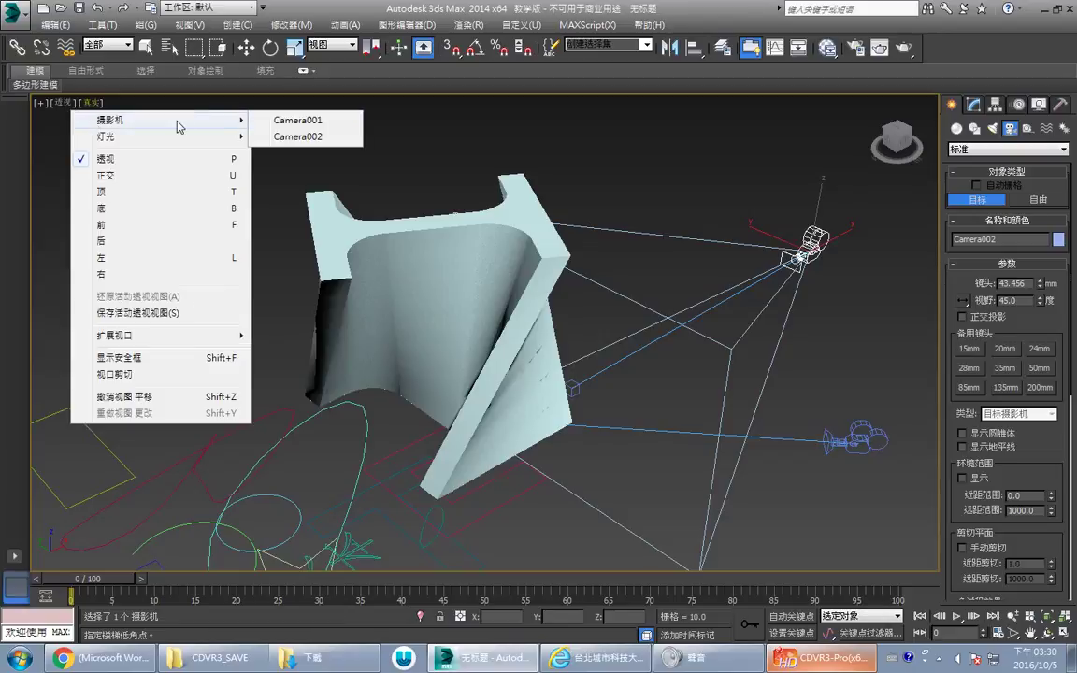
pyautogui.click(288, 123)
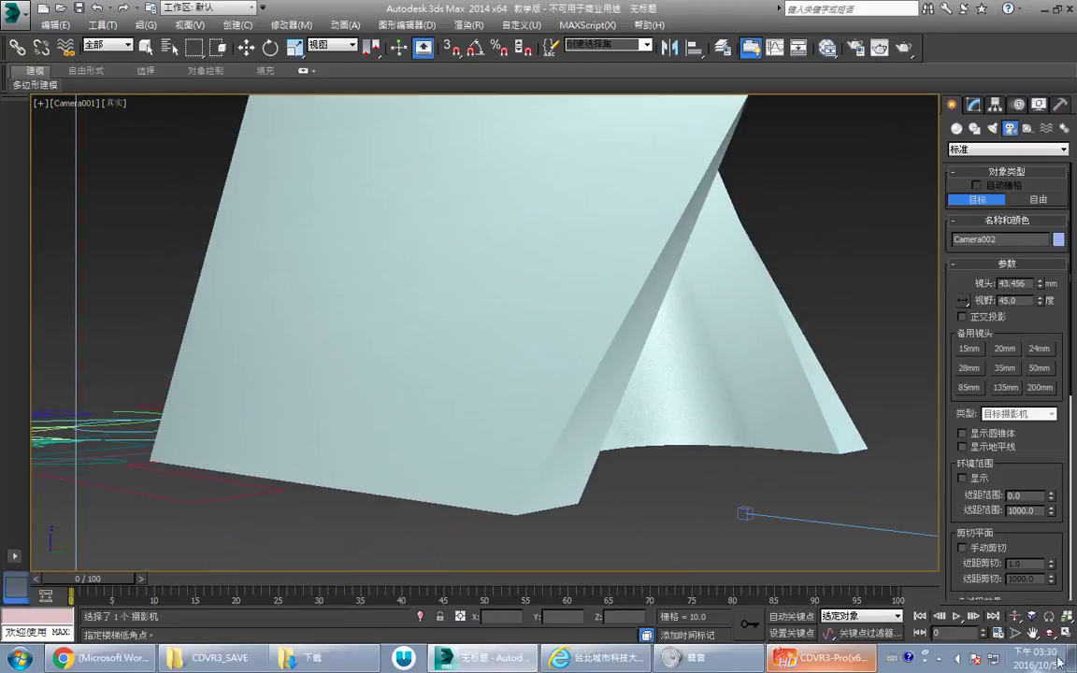
pyautogui.click(1014, 615)
pyautogui.moveTo(598, 309); pyautogui.dragTo(540, 290)
pyautogui.rightClick(641, 253)
pyautogui.click(1028, 128)
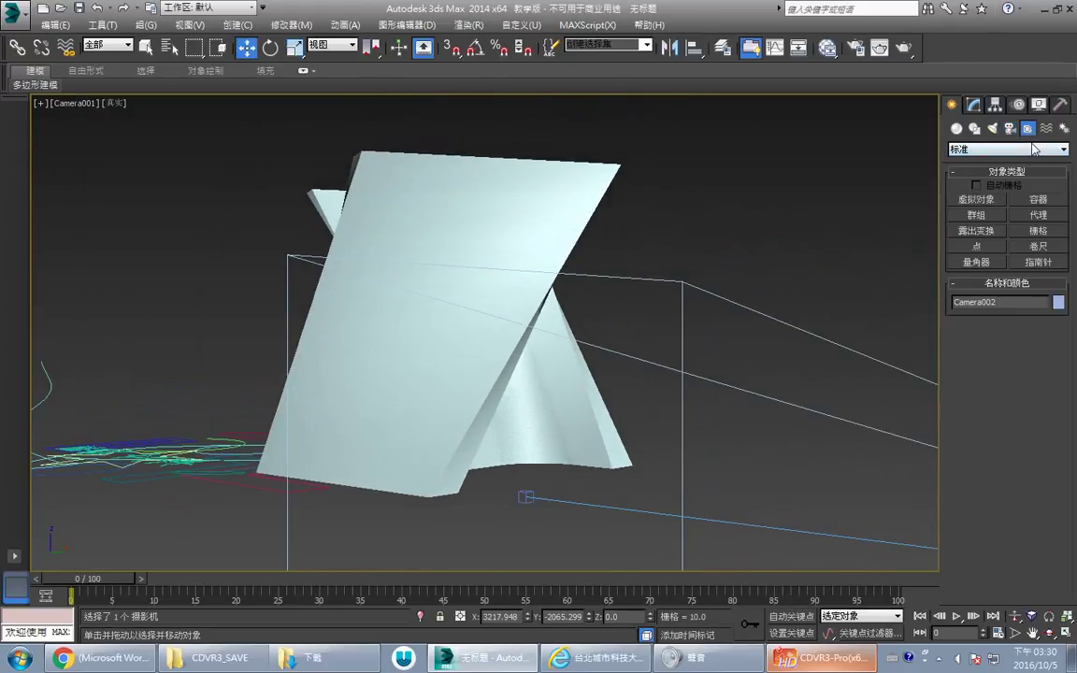
# Step: Drag out two Tape measure helpers, Tape001 and Tape002, along the floor
pyautogui.click(1038, 246)
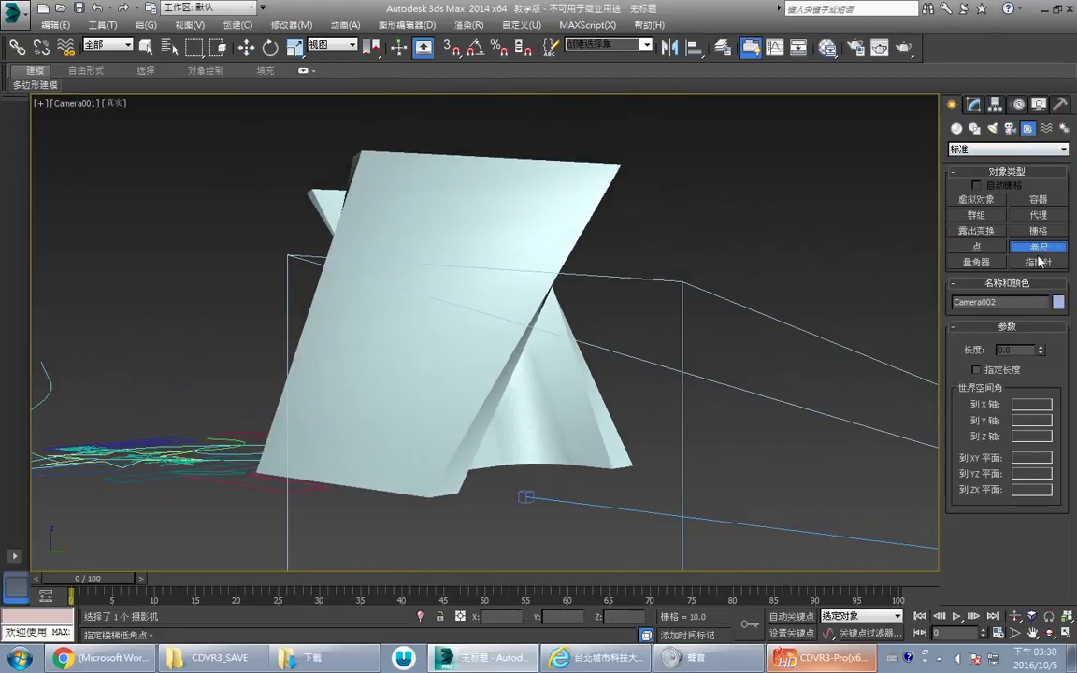
pyautogui.moveTo(319, 509); pyautogui.dragTo(654, 468)
pyautogui.moveTo(721, 487); pyautogui.dragTo(414, 519)
pyautogui.click(1012, 150)
pyautogui.click(1010, 157)
# Step: Place a Wind force space warp on the ground beside the object
pyautogui.click(1046, 128)
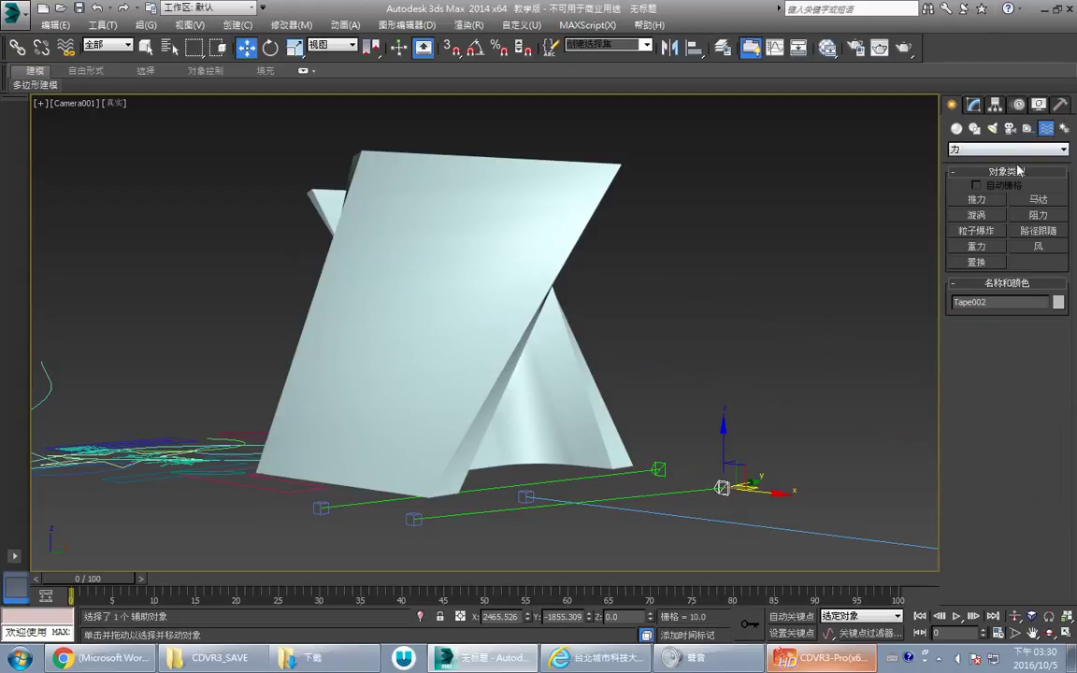
pyautogui.click(1037, 246)
pyautogui.moveTo(750, 425); pyautogui.dragTo(784, 409)
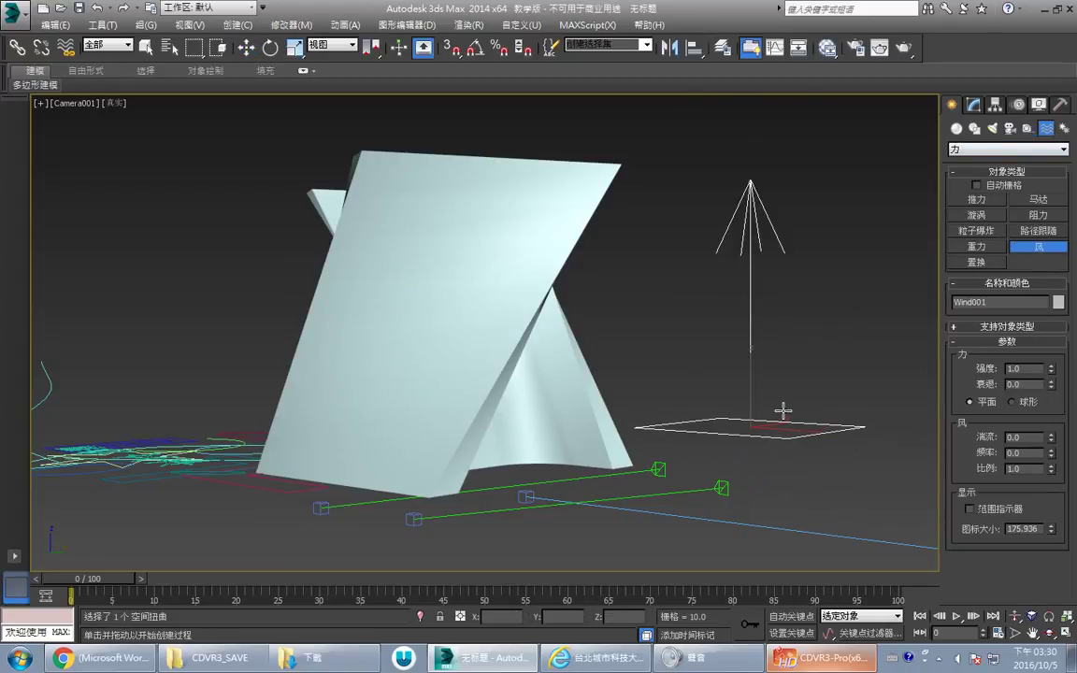
pyautogui.rightClick(843, 370)
pyautogui.click(1008, 149)
pyautogui.click(1008, 157)
pyautogui.click(1064, 128)
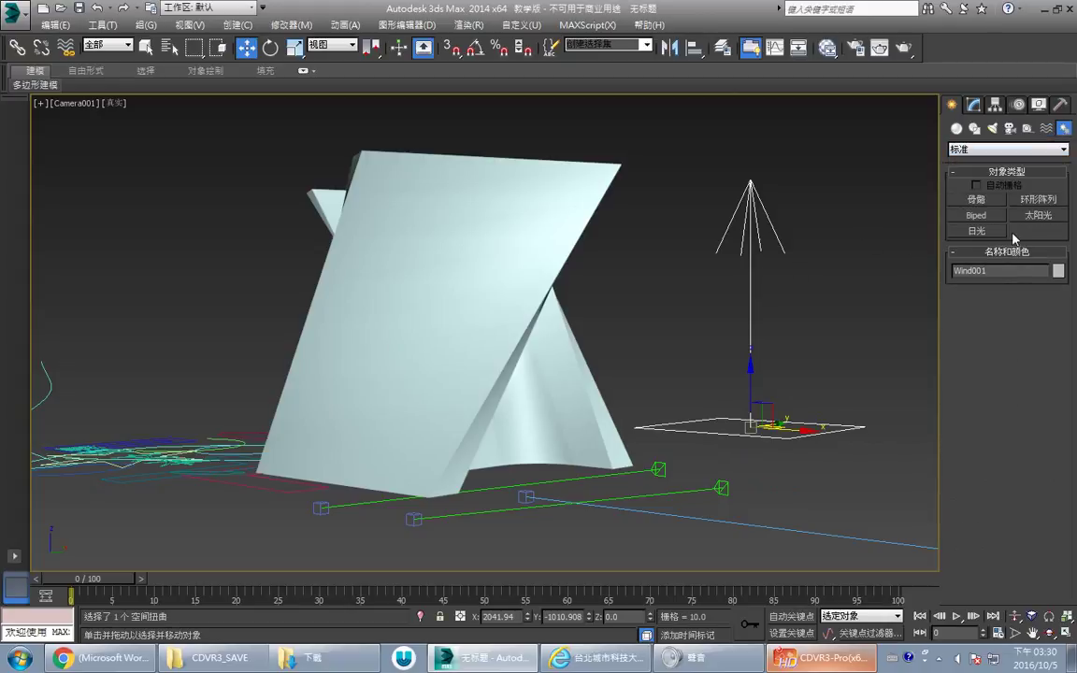
# Step: Build a four-joint bone chain on the floor
pyautogui.click(976, 199)
pyautogui.click(739, 465)
pyautogui.click(475, 508)
pyautogui.click(806, 493)
pyautogui.click(779, 454)
pyautogui.rightClick(864, 474)
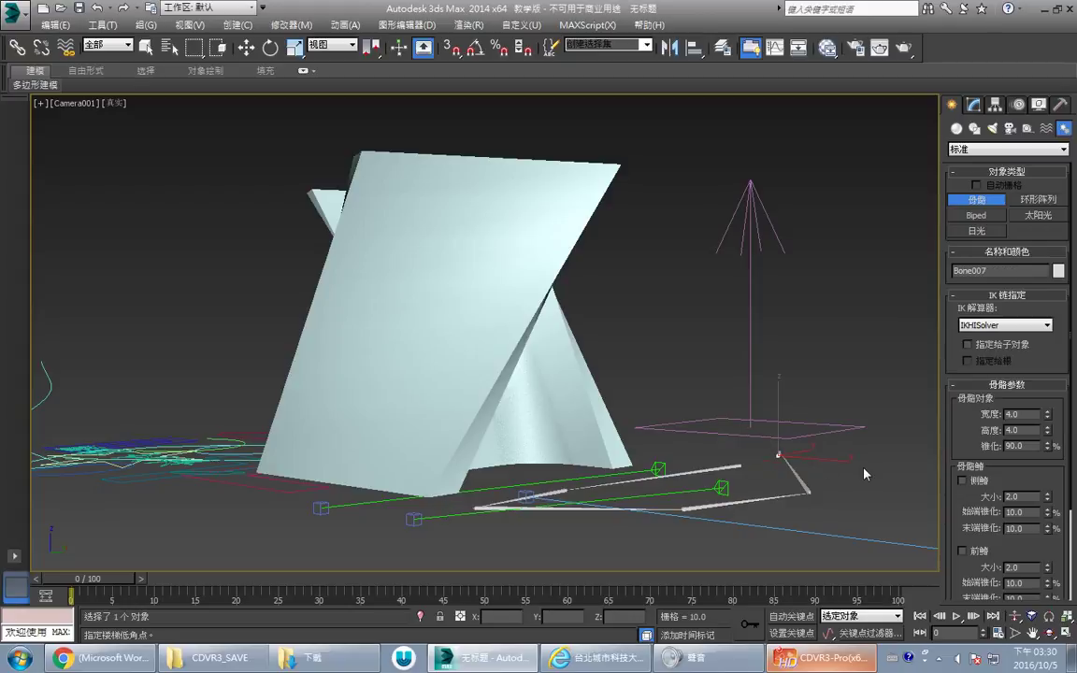
# Step: Drag out a full-height Biped, Bip001, on the floor
pyautogui.click(976, 215)
pyautogui.moveTo(280, 563); pyautogui.dragTo(350, 412)
pyautogui.moveTo(351, 411); pyautogui.dragTo(565, 399, button='middle')
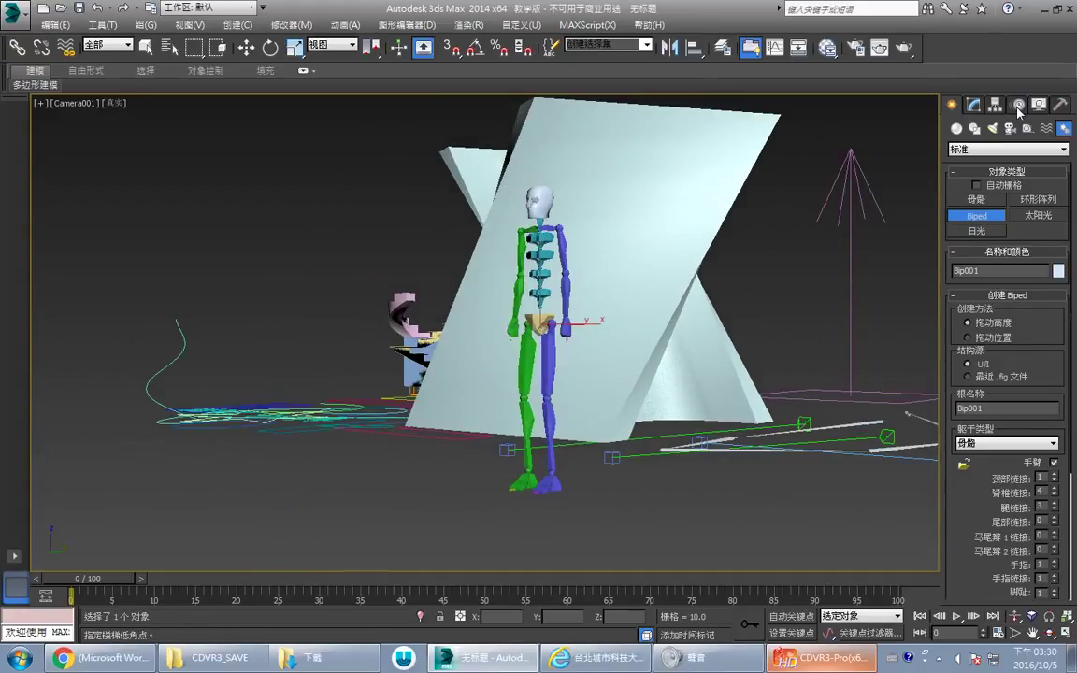
# Step: In Footstep Mode, create multiple walking footsteps and keys for the biped
pyautogui.click(1018, 104)
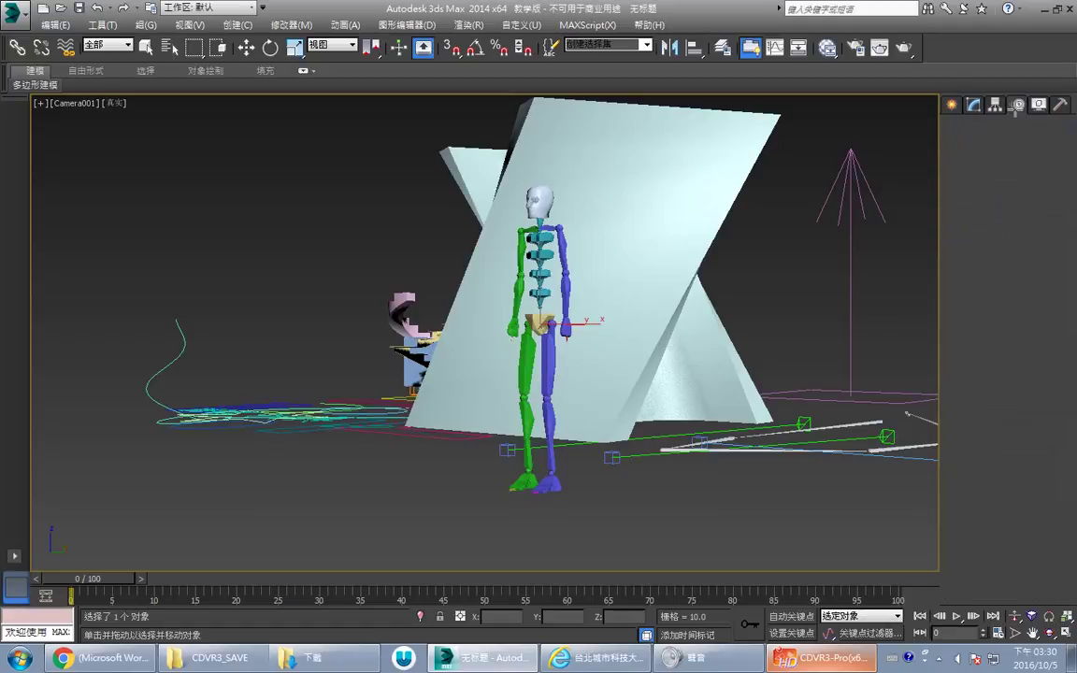
pyautogui.click(992, 278)
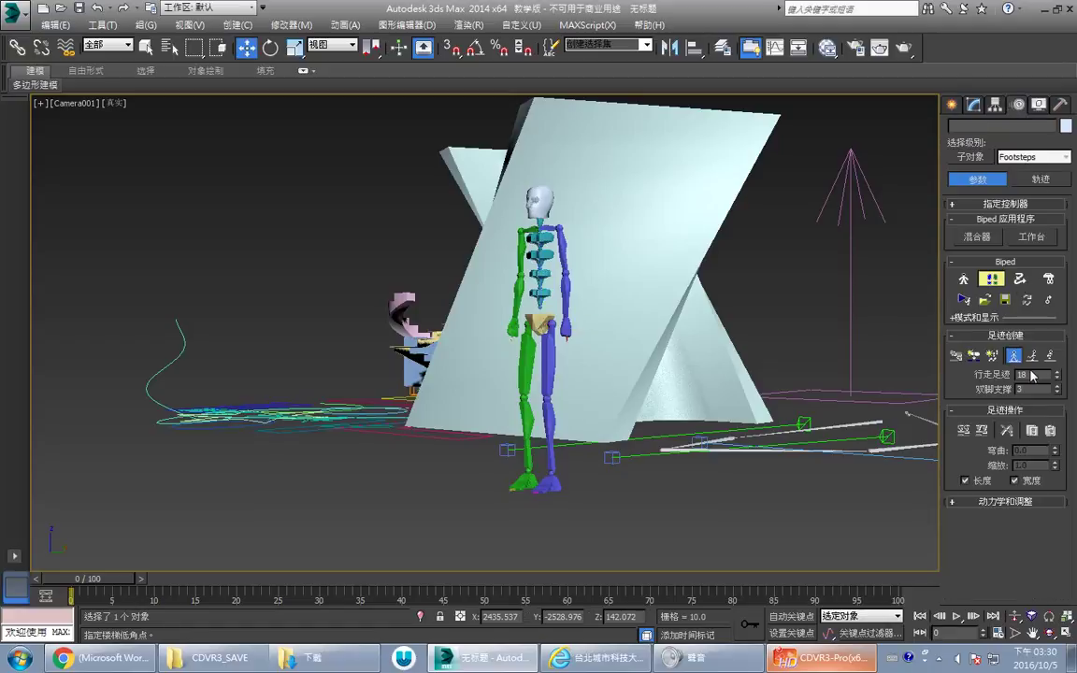
pyautogui.click(991, 356)
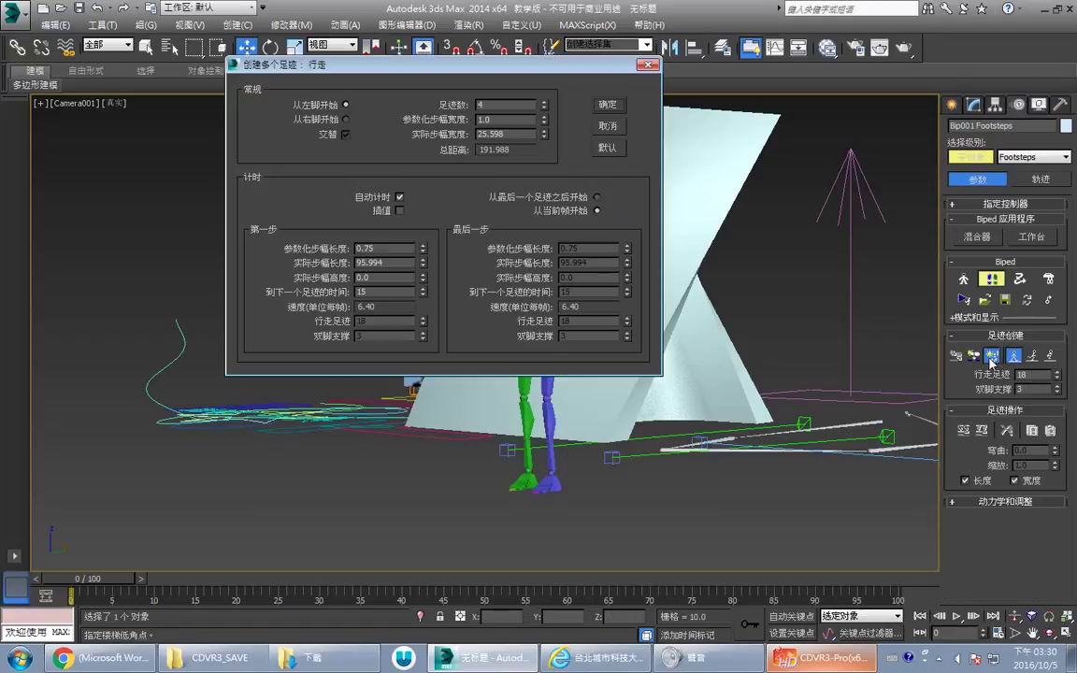
pyautogui.click(606, 106)
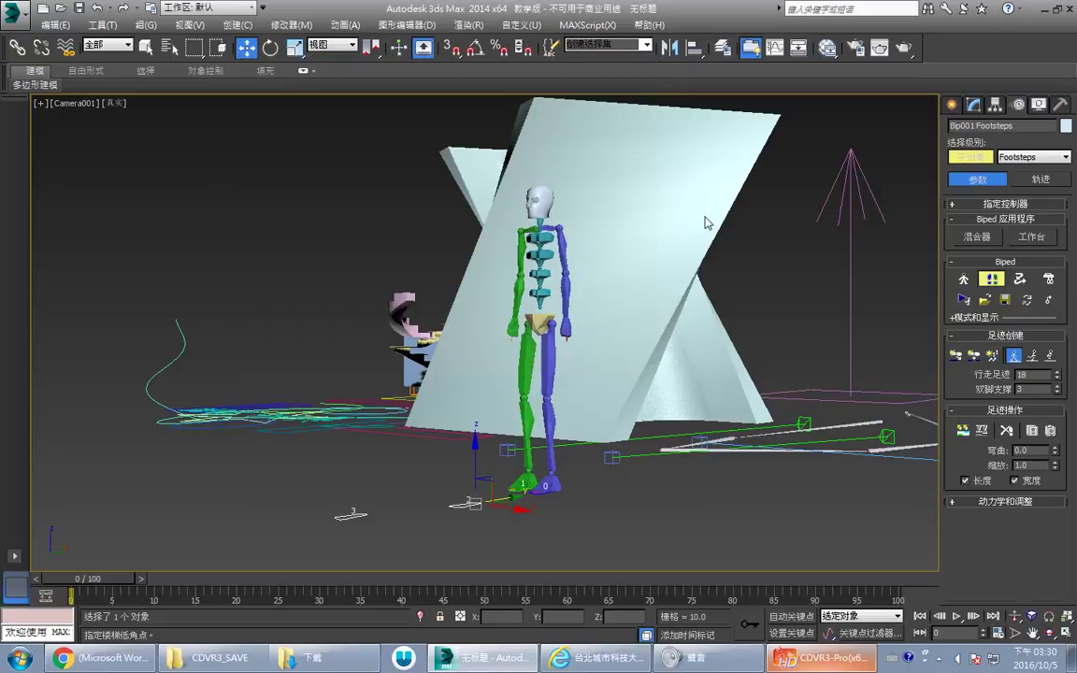
pyautogui.click(964, 431)
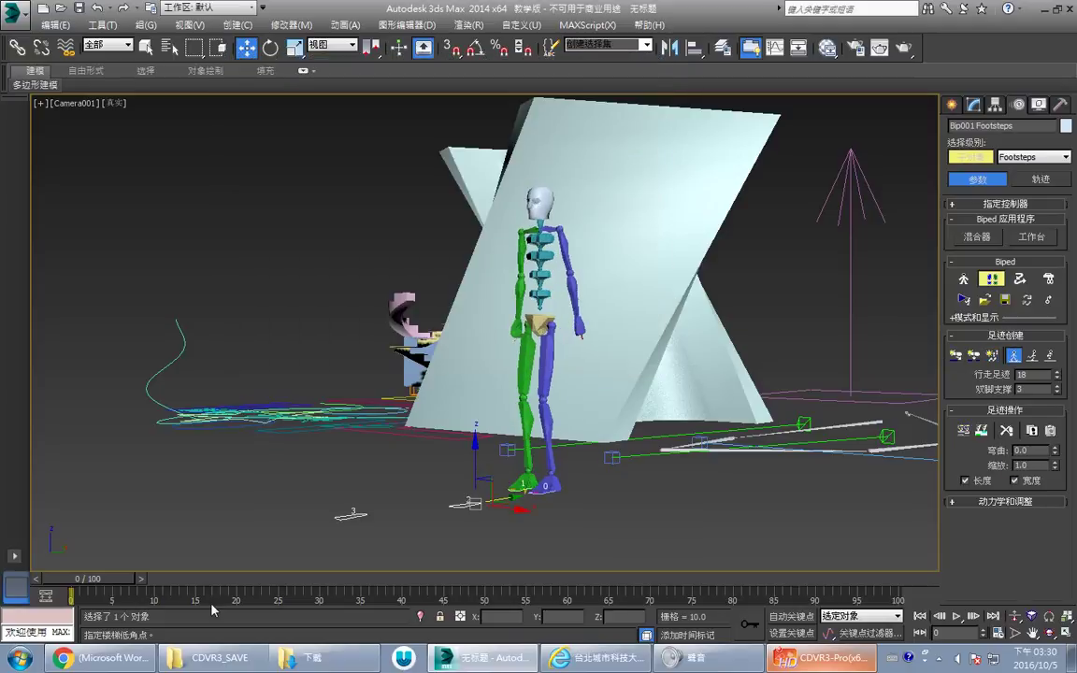
pyautogui.moveTo(110, 588); pyautogui.dragTo(219, 588)
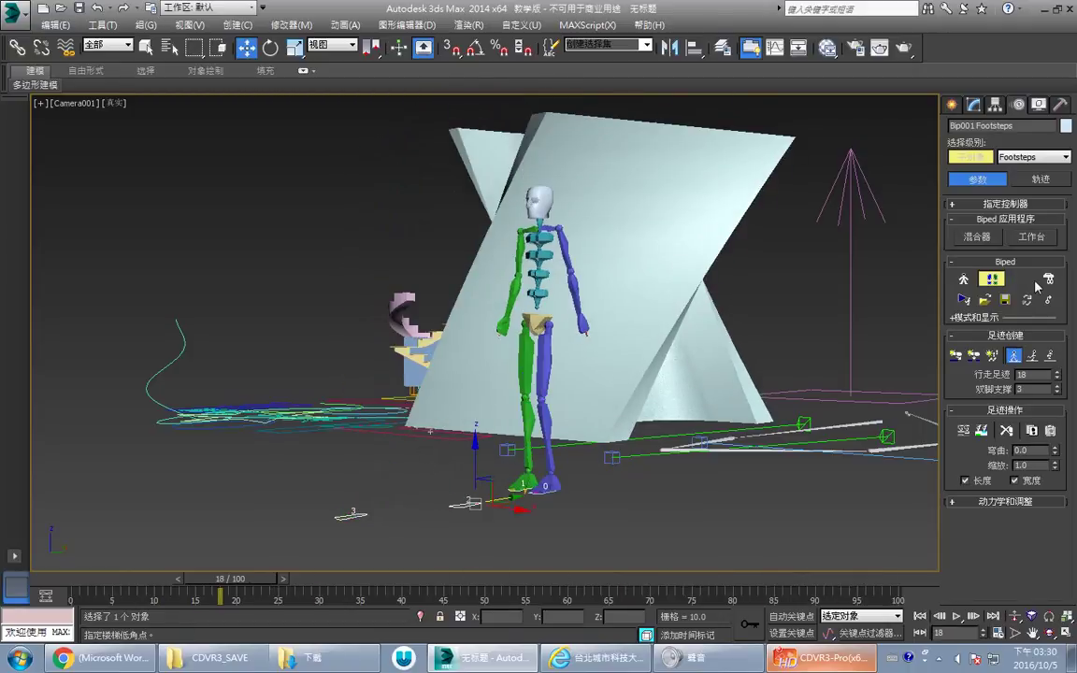
# Step: Add more footsteps with keys, extending the walk animation to 228 frames
pyautogui.click(991, 354)
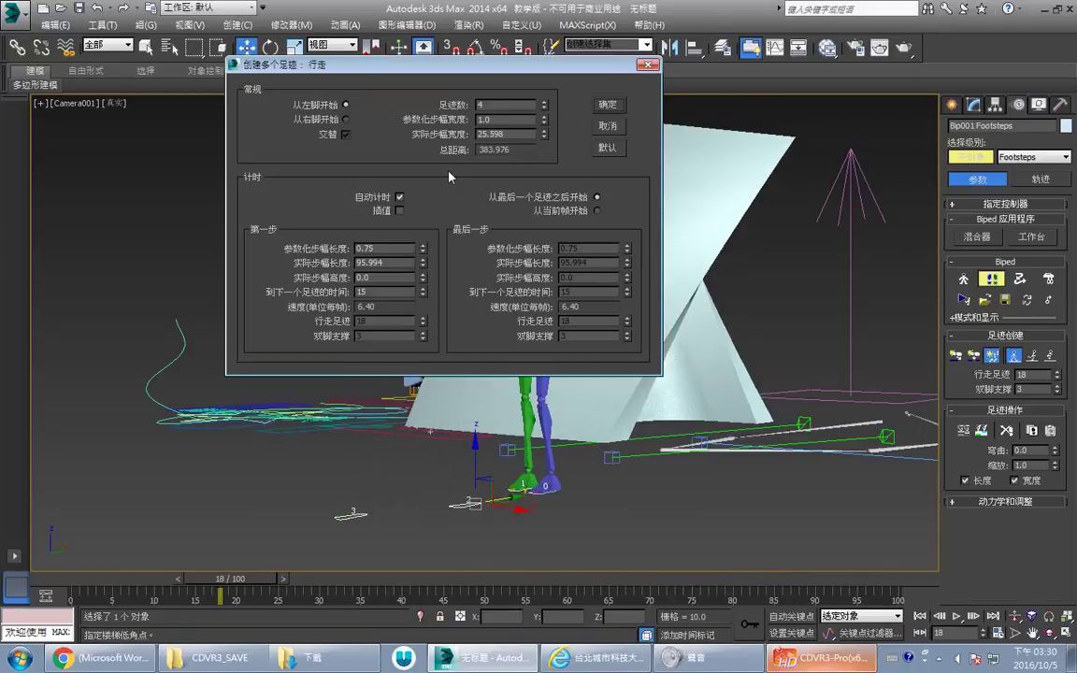
pyautogui.click(608, 104)
pyautogui.click(963, 430)
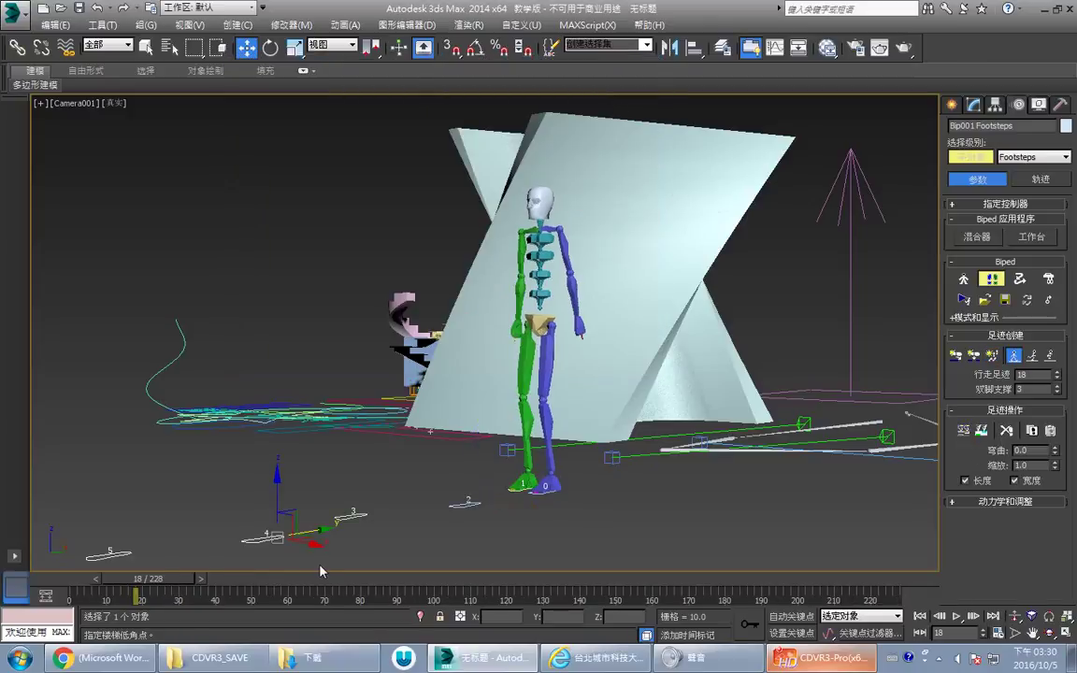
pyautogui.moveTo(150, 579); pyautogui.dragTo(297, 579)
pyautogui.moveTo(468, 409); pyautogui.dragTo(455, 508, button='middle')
# Step: Lift footsteps 5 and 4 about 15 units on Z, scrub to check the stride, then exit Footstep Mode
pyautogui.click(407, 487)
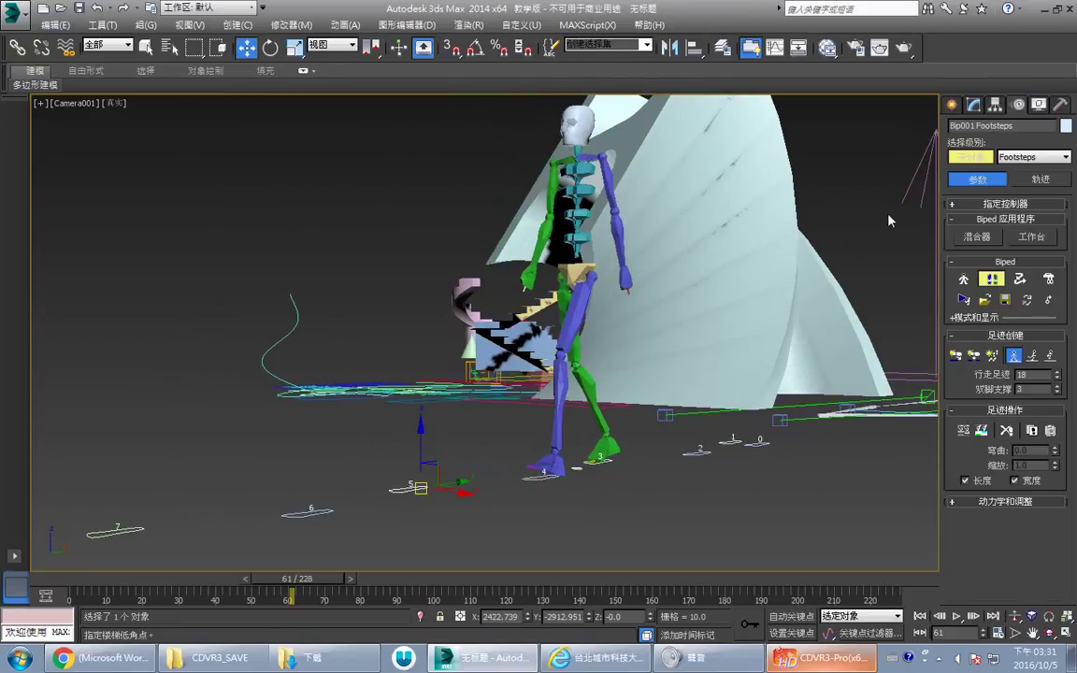
pyautogui.moveTo(412, 487); pyautogui.dragTo(383, 426)
pyautogui.moveTo(306, 579); pyautogui.dragTo(371, 589)
pyautogui.press('w')
pyautogui.moveTo(421, 440); pyautogui.dragTo(420, 414)
pyautogui.click(526, 477)
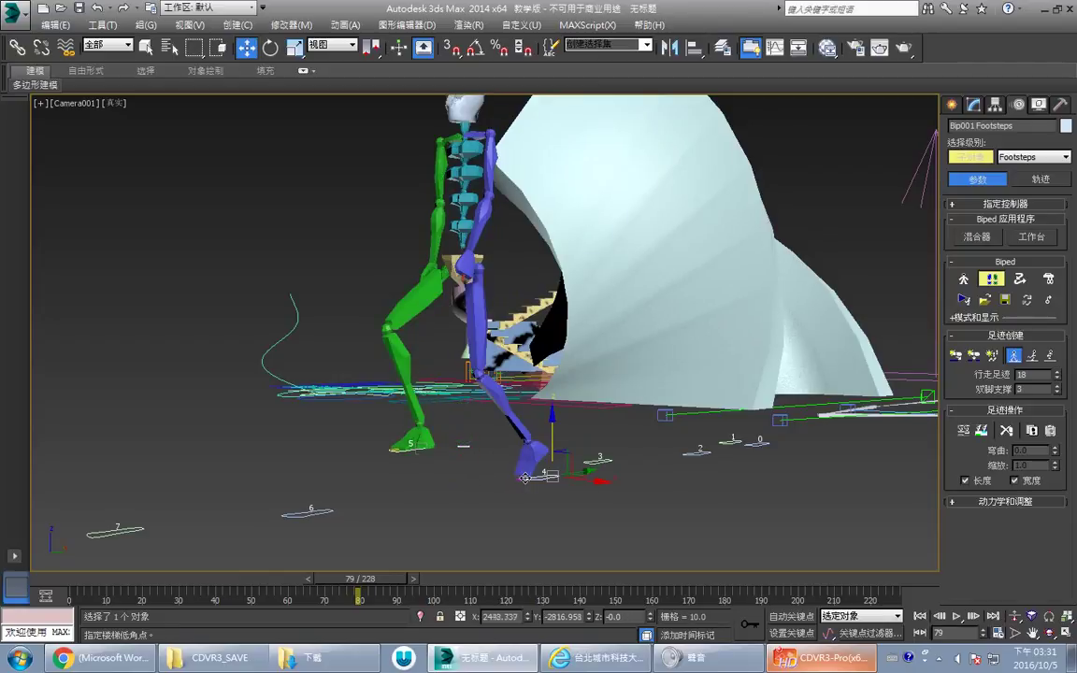
pyautogui.moveTo(548, 441); pyautogui.dragTo(551, 411)
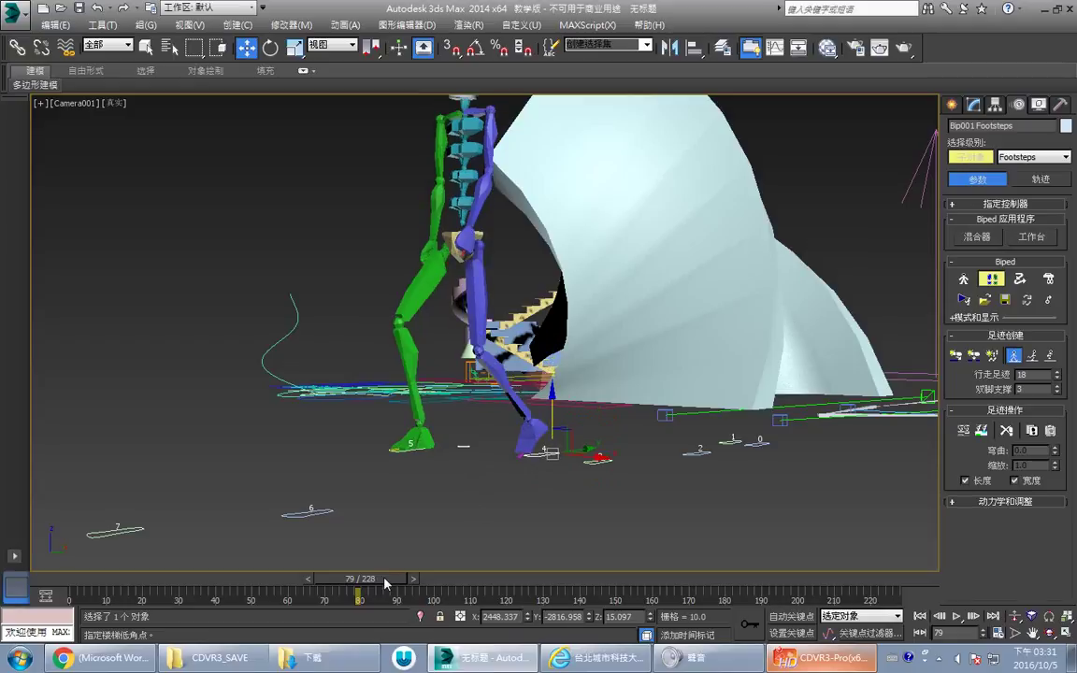
pyautogui.moveTo(310, 578)
pyautogui.mouseDown()
pyautogui.moveTo(252, 581)
pyautogui.moveTo(462, 583)
pyautogui.moveTo(292, 581)
pyautogui.mouseUp()
pyautogui.press('w')
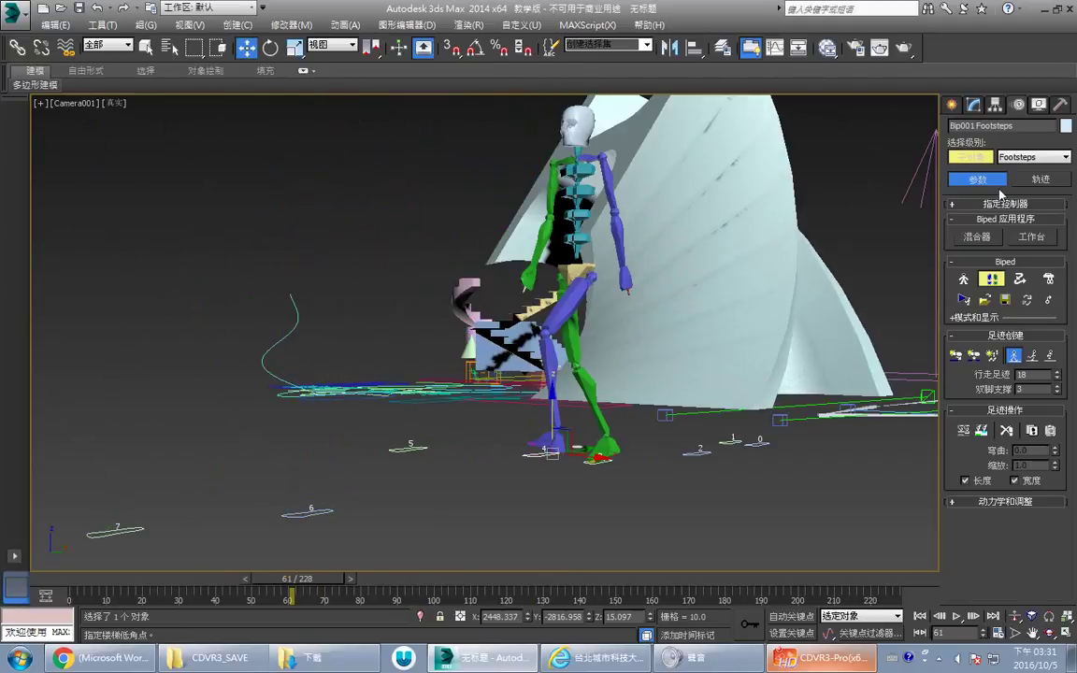
pyautogui.click(992, 280)
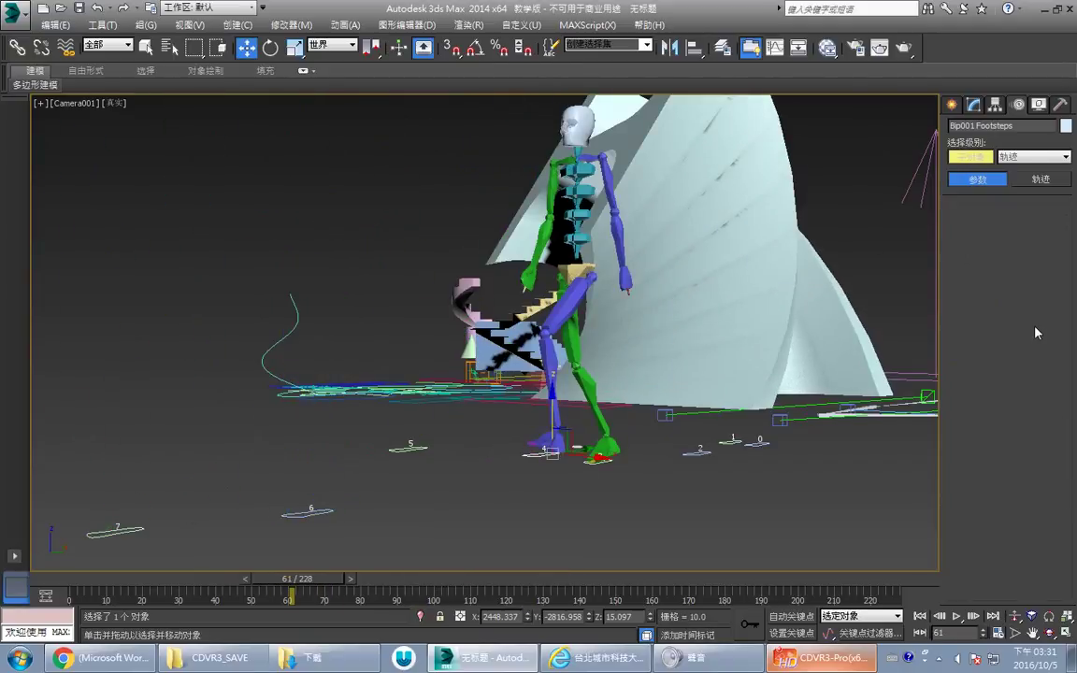
# Step: Select the biped's head and review its Motion panel settings
pyautogui.click(961, 105)
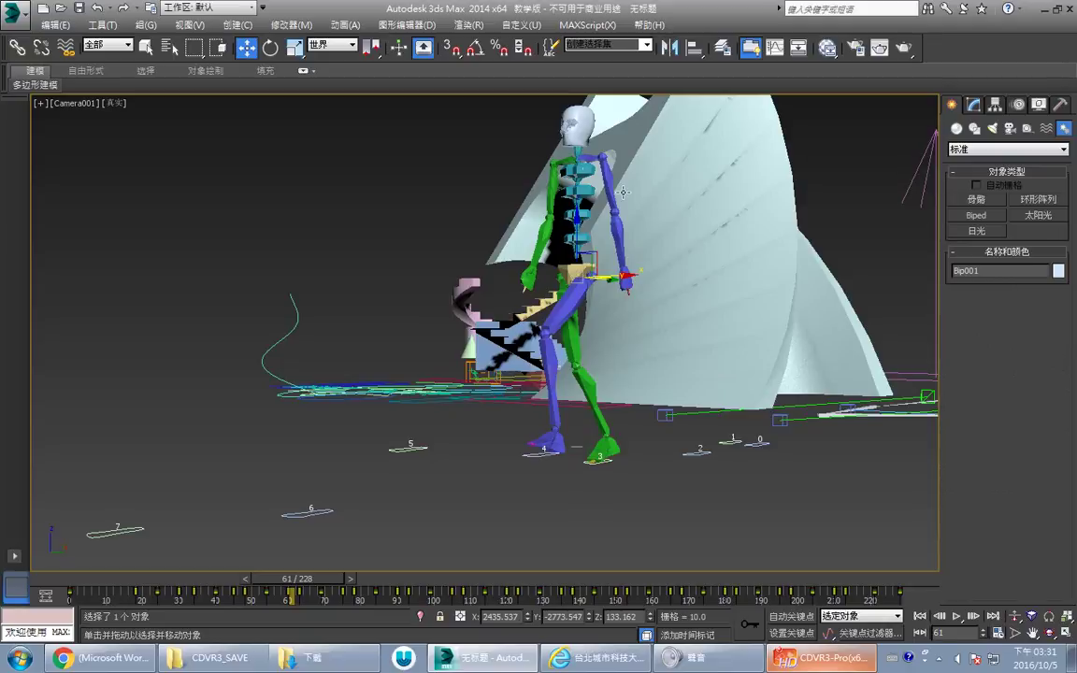
pyautogui.click(576, 134)
pyautogui.click(1019, 104)
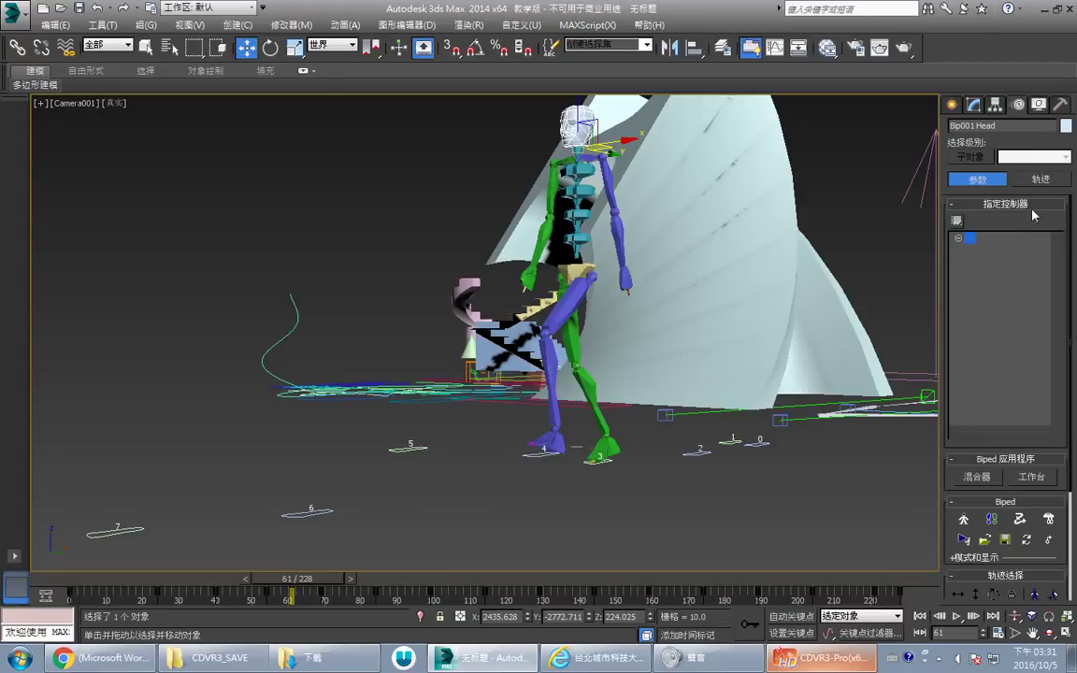
pyautogui.click(951, 105)
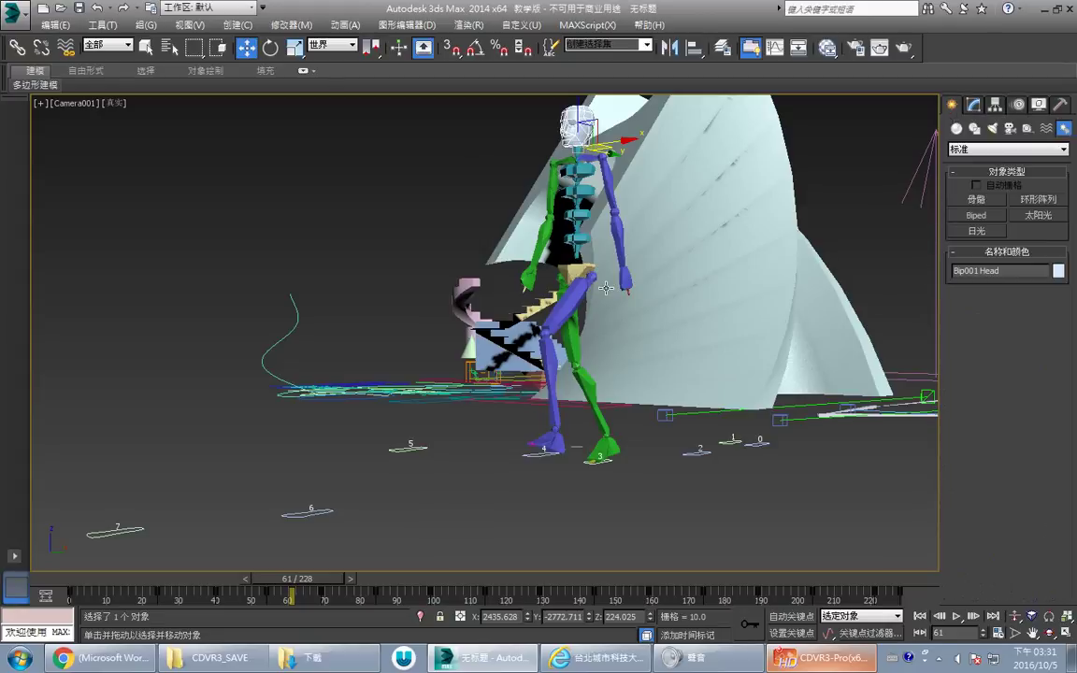
# Step: Clear the selection and reset to a fresh, empty scene from the application menu
pyautogui.keyDown('alt'); pyautogui.moveTo(416, 320); pyautogui.dragTo(515, 329, button='middle'); pyautogui.keyUp('alt')
pyautogui.keyDown('alt'); pyautogui.moveTo(635, 364); pyautogui.dragTo(538, 369, button='middle'); pyautogui.keyUp('alt')
pyautogui.click(109, 553)
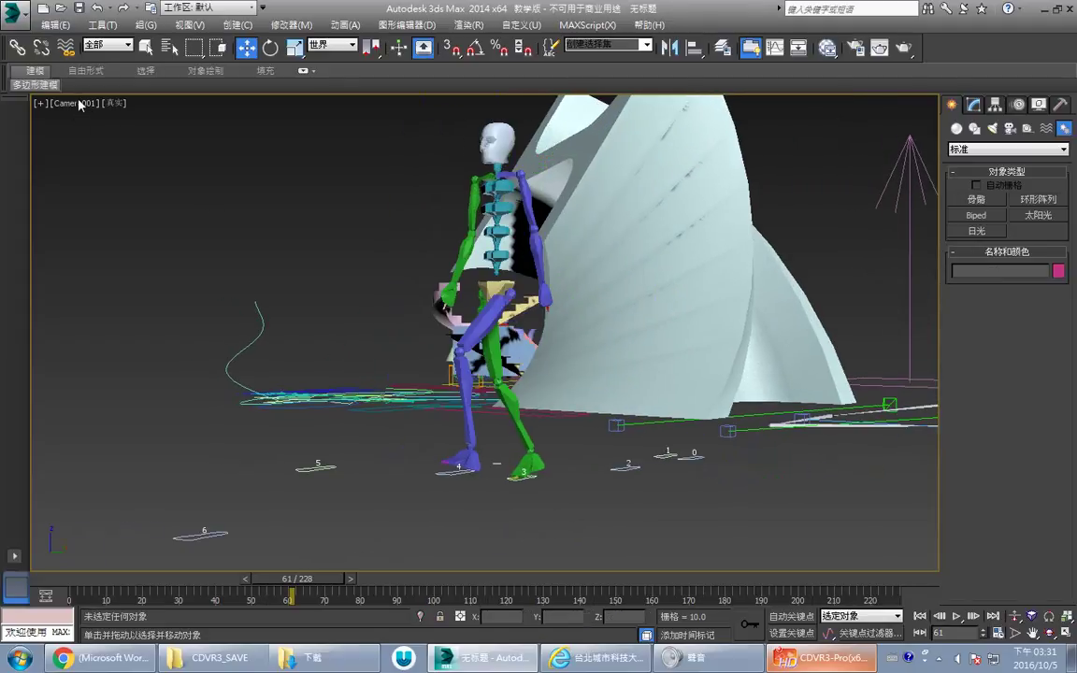
pyautogui.click(34, 84)
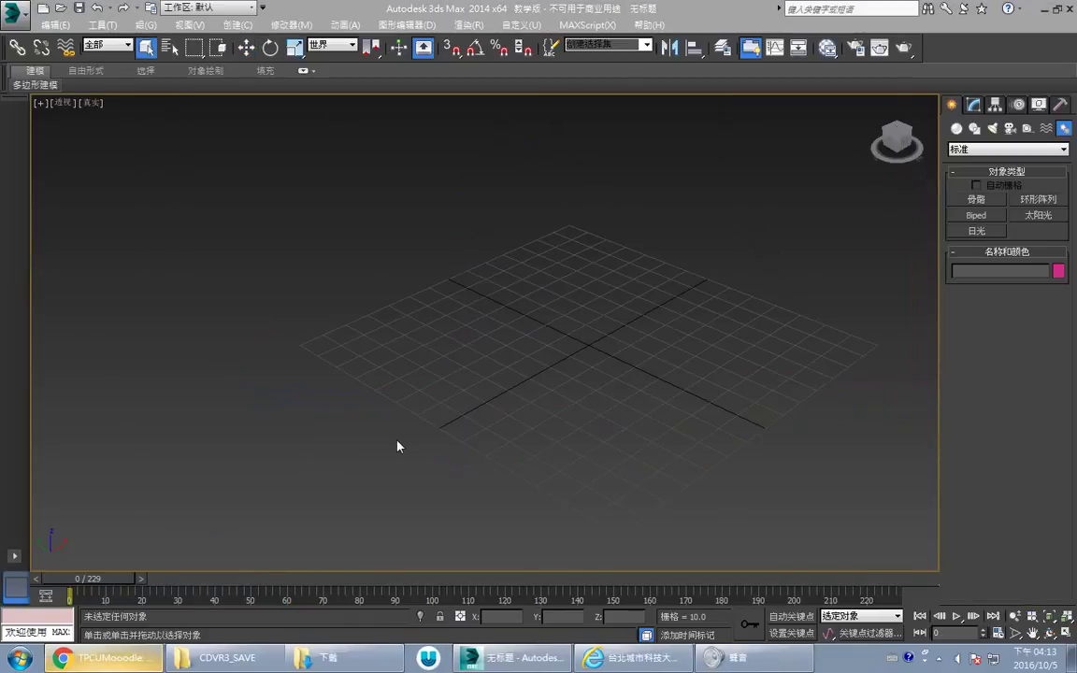
# Step: Draw a test sphere from Standard Primitives, then delete it
pyautogui.moveTo(695, 329); pyautogui.dragTo(529, 308, button='middle')
pyautogui.click(958, 128)
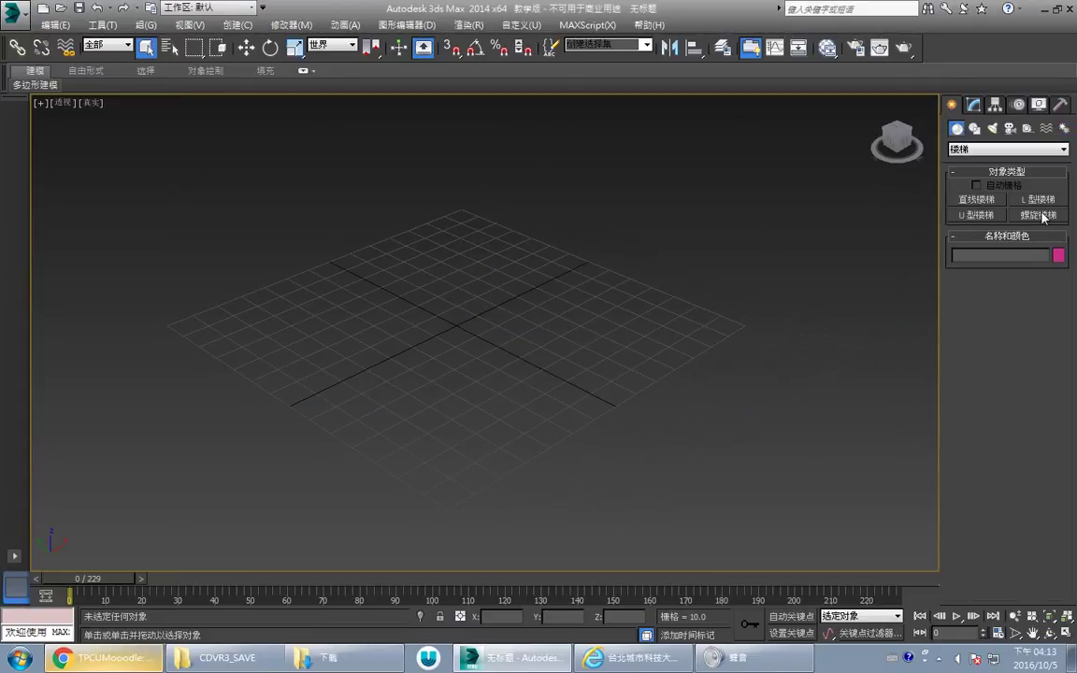
pyautogui.click(1007, 149)
pyautogui.click(981, 159)
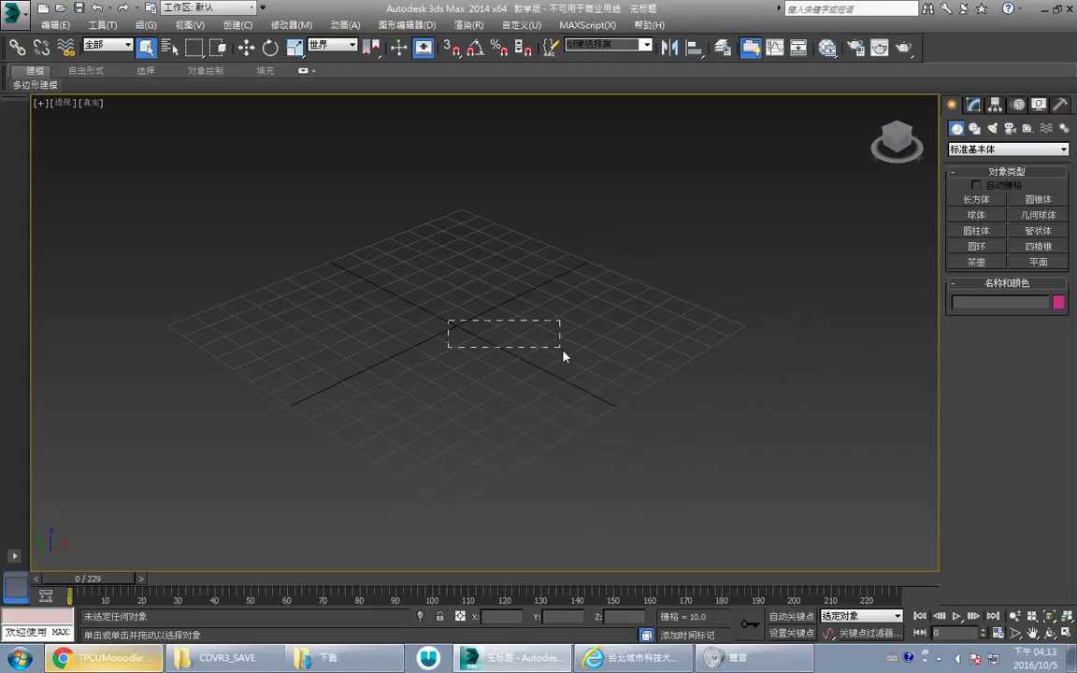
pyautogui.click(976, 215)
pyautogui.moveTo(461, 280); pyautogui.dragTo(580, 279)
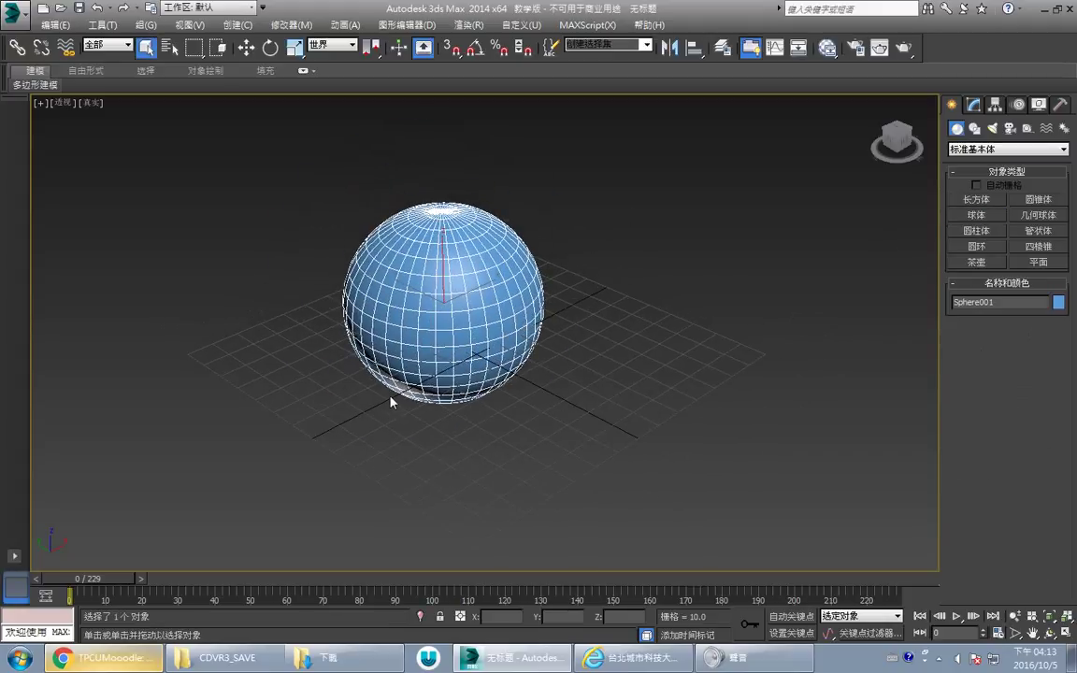
pyautogui.press('Delete')
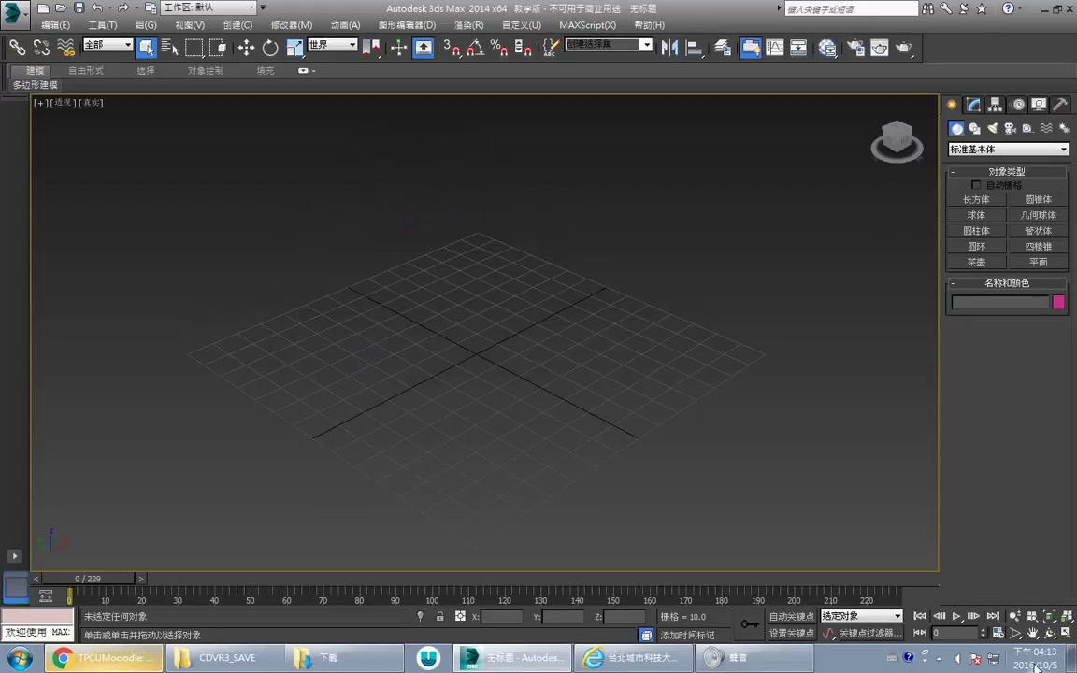
# Step: Toggle Maximize Viewport on and off for several views, ending in the four-view layout
pyautogui.click(1066, 636)
pyautogui.click(1067, 635)
pyautogui.click(1067, 635)
pyautogui.click(525, 147)
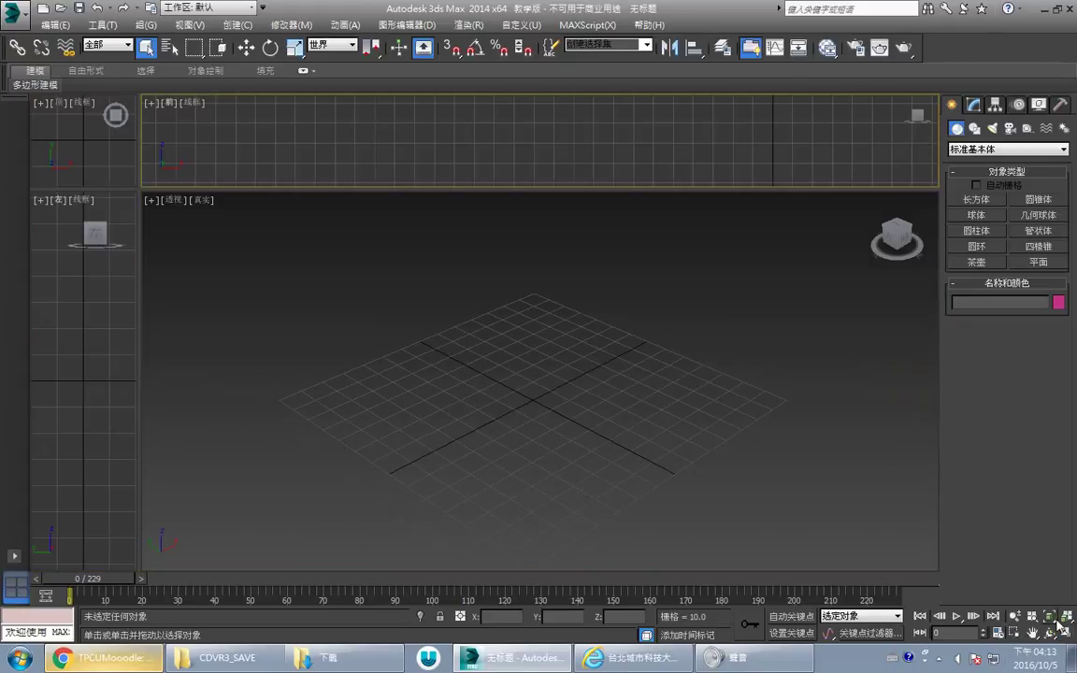
pyautogui.hotkey('alt', 'w')
pyautogui.hotkey('alt', 'w')
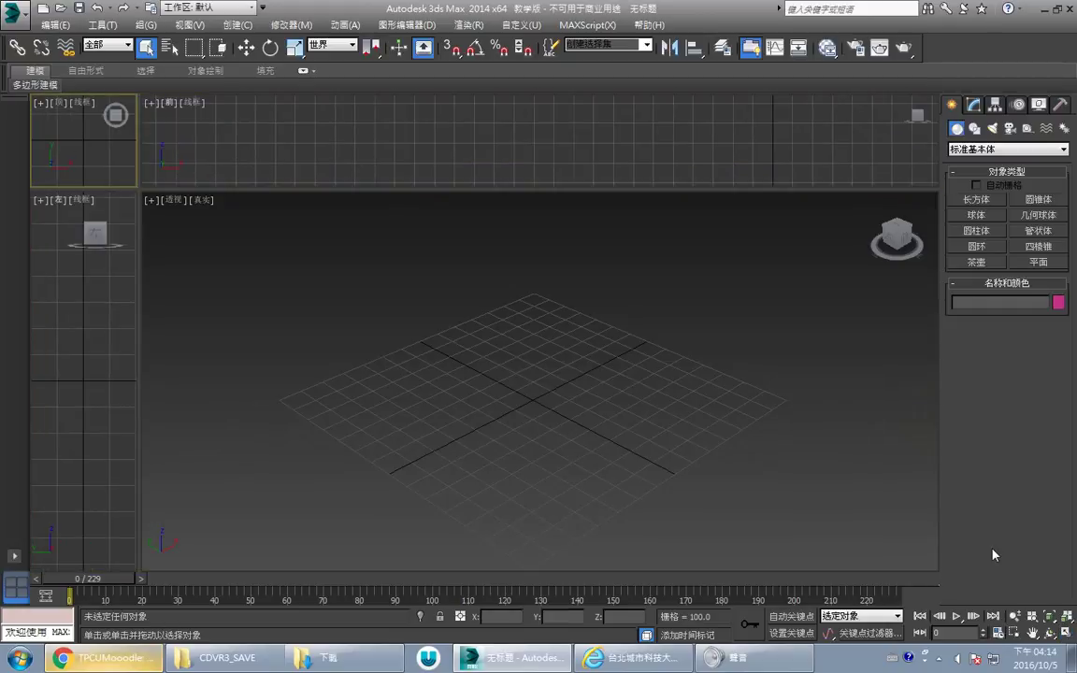
pyautogui.click(1066, 636)
pyautogui.click(1067, 636)
# Step: Orbit Perspective to a flatter angle, then drag the splitter so Front fills most of the screen
pyautogui.click(535, 398)
pyautogui.click(1049, 633)
pyautogui.moveTo(545, 350); pyautogui.dragTo(500, 421)
pyautogui.rightClick(548, 411)
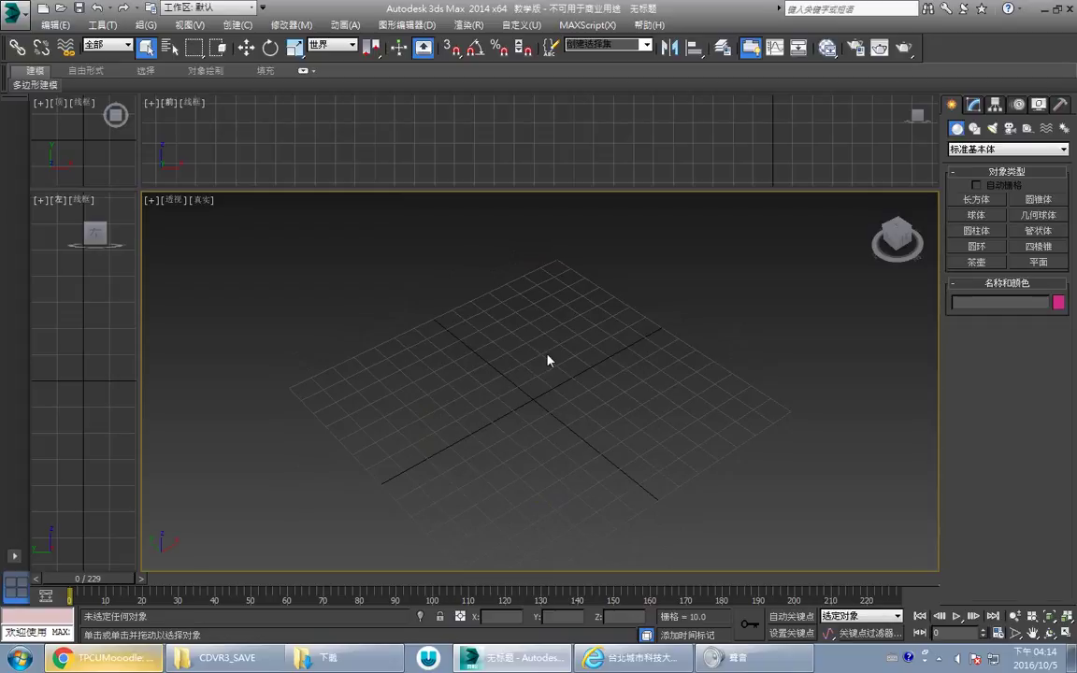
pyautogui.moveTo(620, 325); pyautogui.dragTo(611, 269, button='middle')
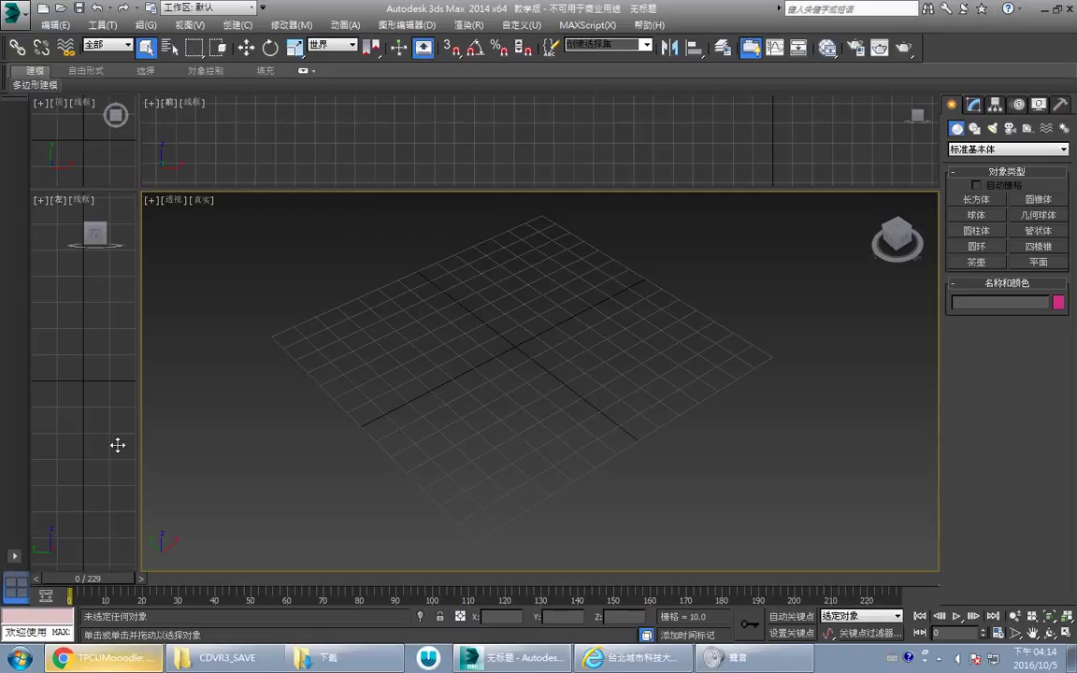
pyautogui.moveTo(137, 189); pyautogui.dragTo(105, 486)
pyautogui.moveTo(577, 310); pyautogui.dragTo(512, 271, button='middle')
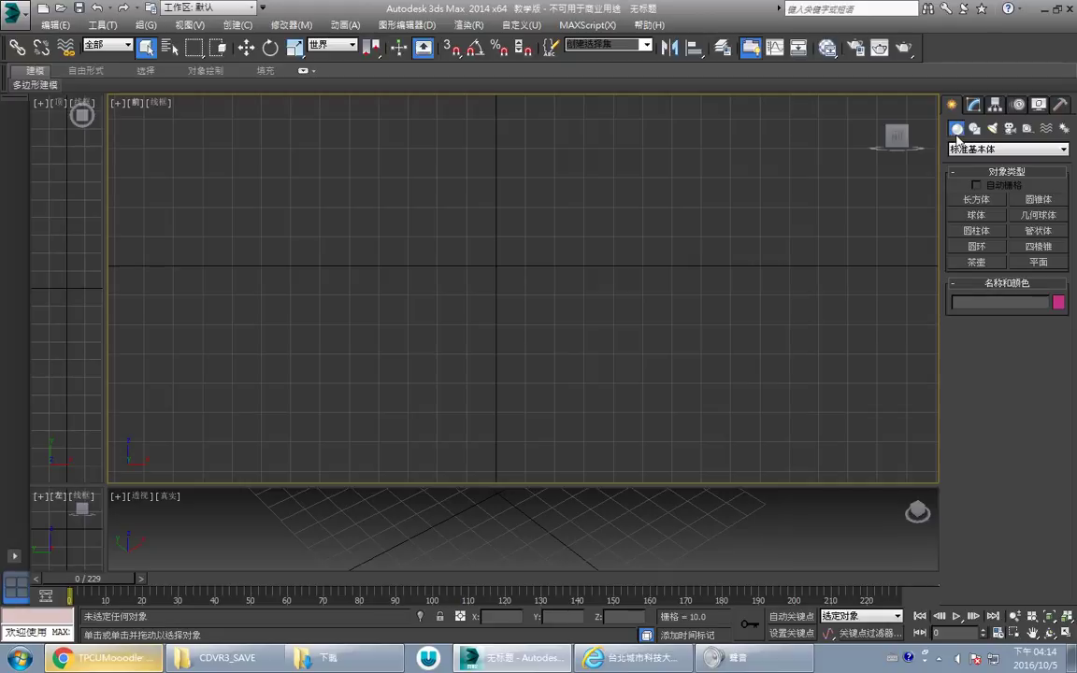
# Step: With 3D Snap on, drag a radius-50 sphere from the grid origin in the Front view
pyautogui.click(976, 215)
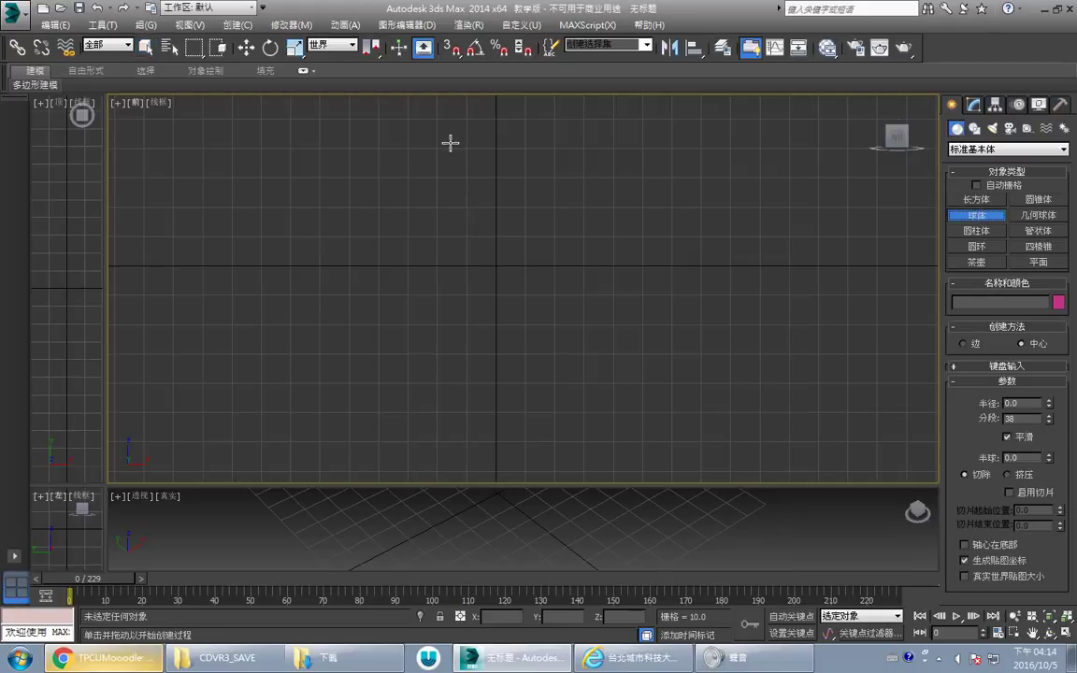
pyautogui.click(452, 49)
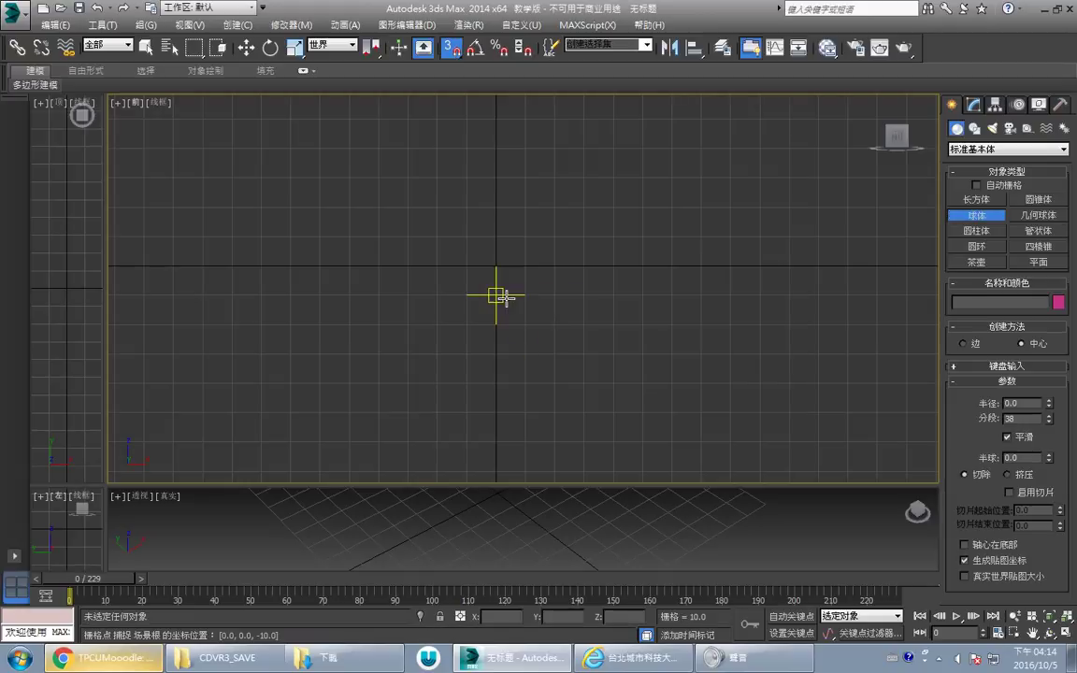
pyautogui.moveTo(502, 295); pyautogui.dragTo(643, 296)
# Step: Resize and pan the Front and Perspective views to recentre the sphere
pyautogui.moveTo(781, 317); pyautogui.dragTo(773, 289, button='middle')
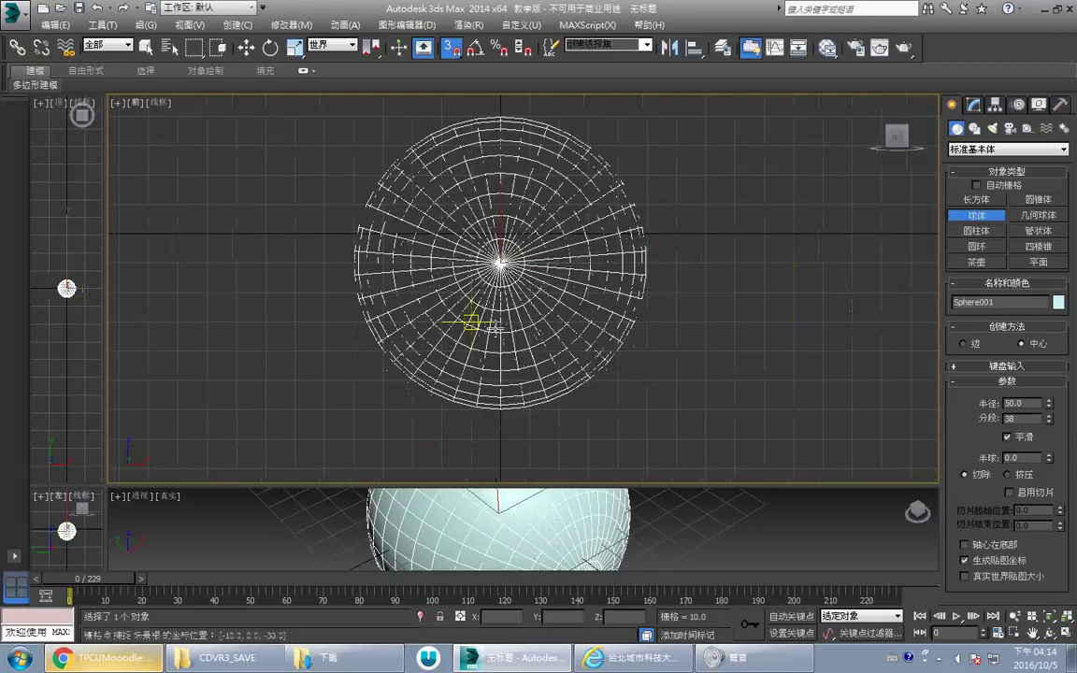
pyautogui.middleClick(635, 555)
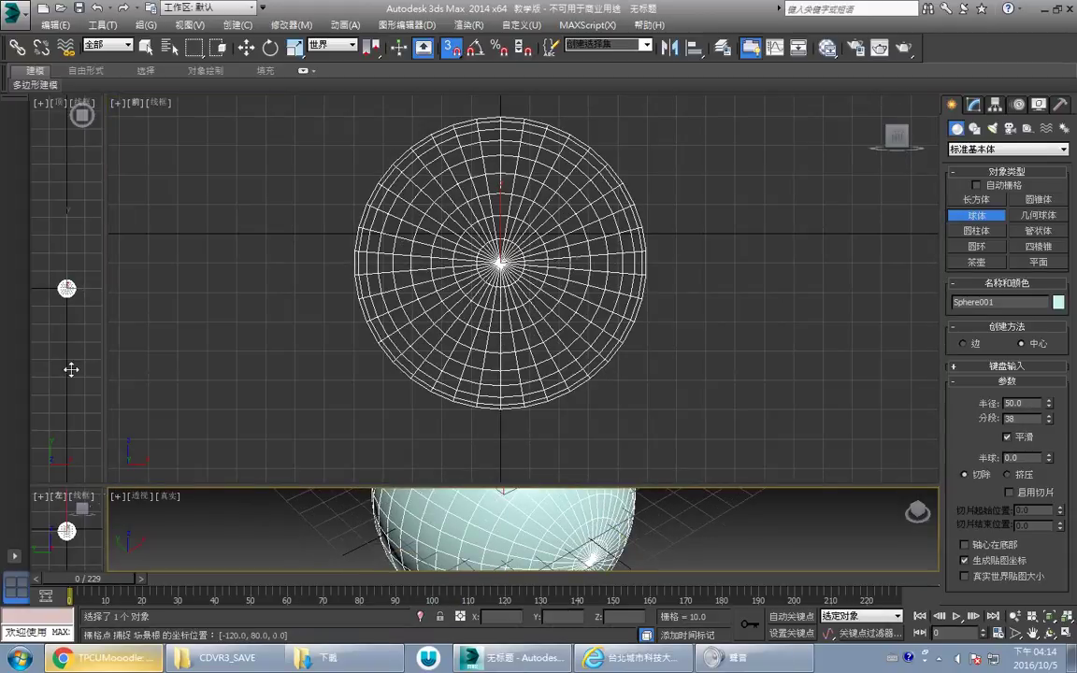
pyautogui.moveTo(104, 485); pyautogui.dragTo(74, 372)
pyautogui.scroll(-4, 449, 460)
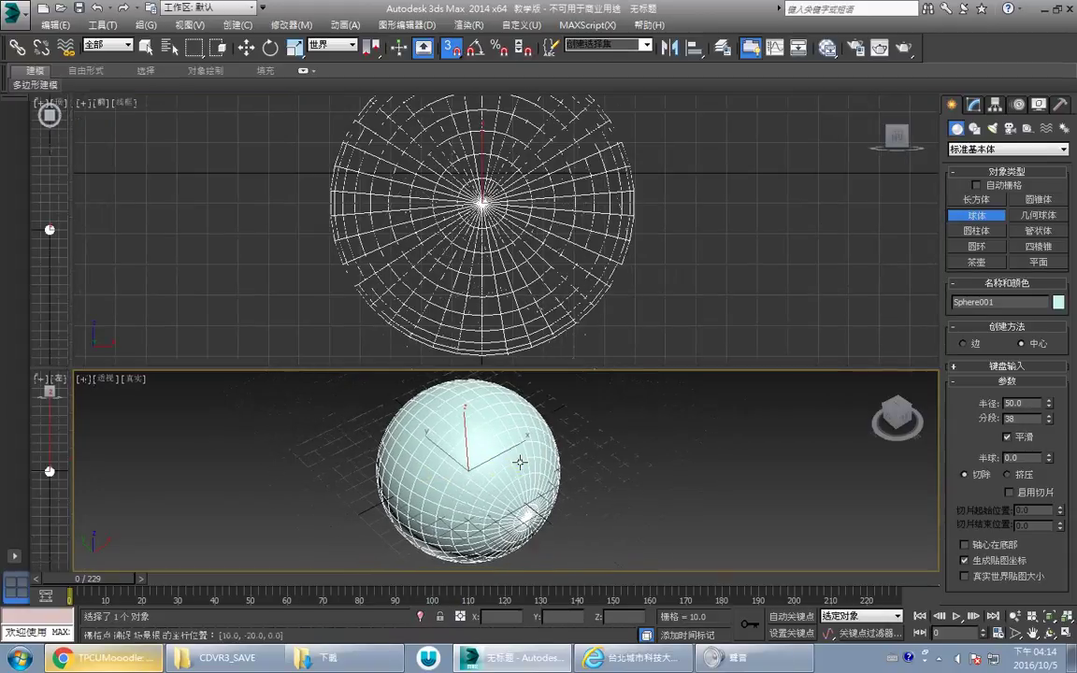
pyautogui.scroll(-3, 740, 238)
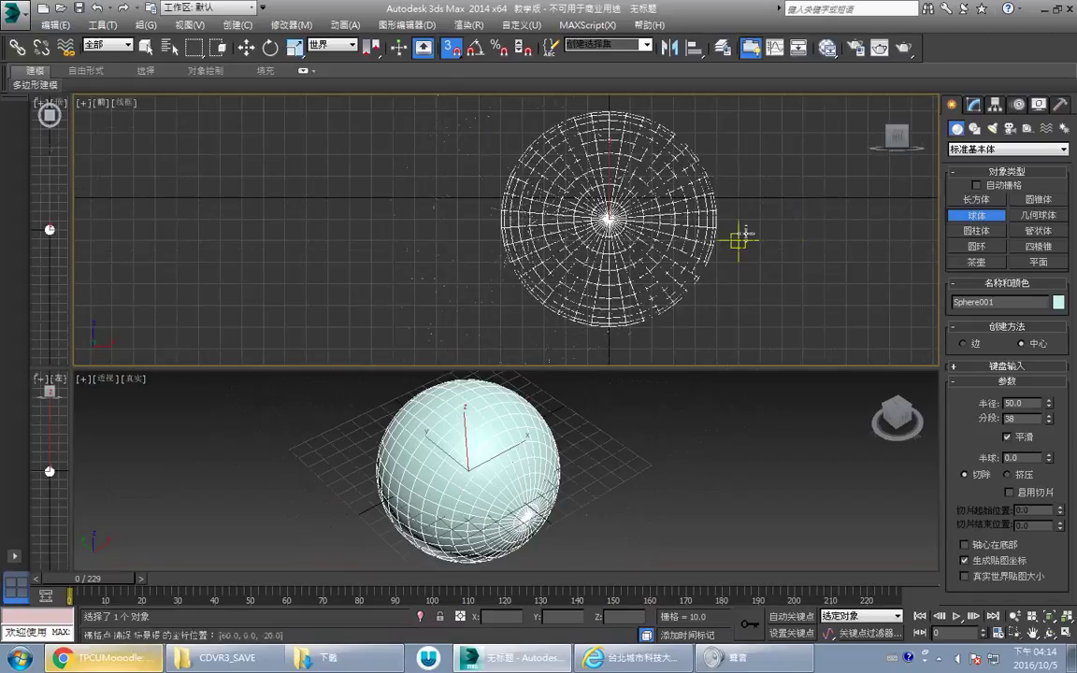
pyautogui.moveTo(740, 239); pyautogui.dragTo(603, 231, button='middle')
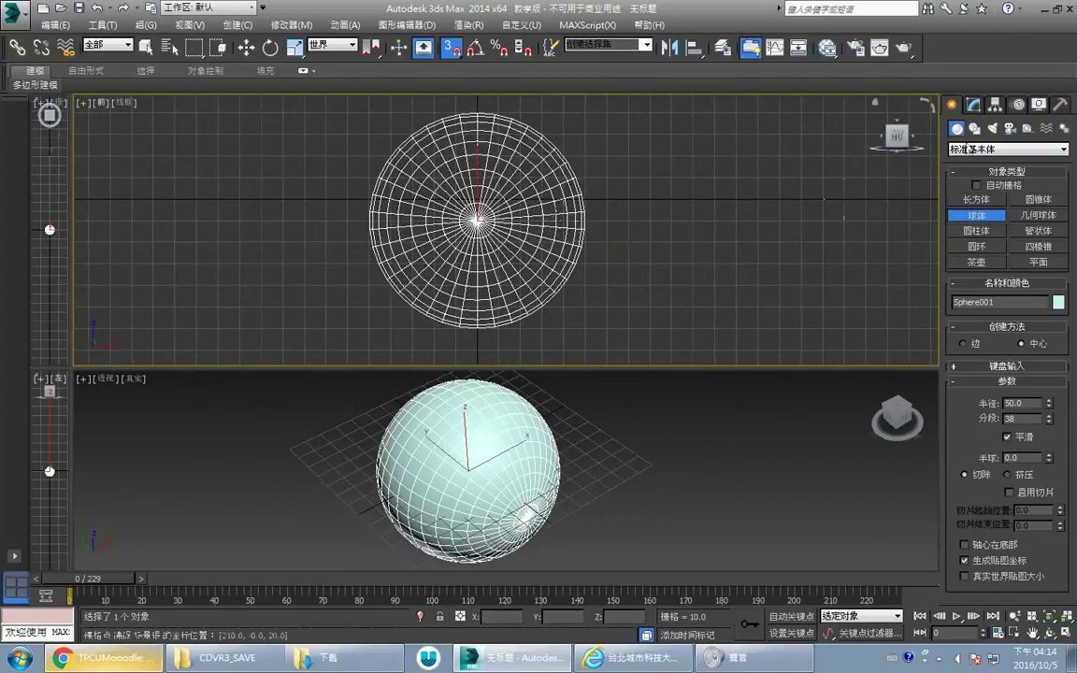
pyautogui.click(975, 129)
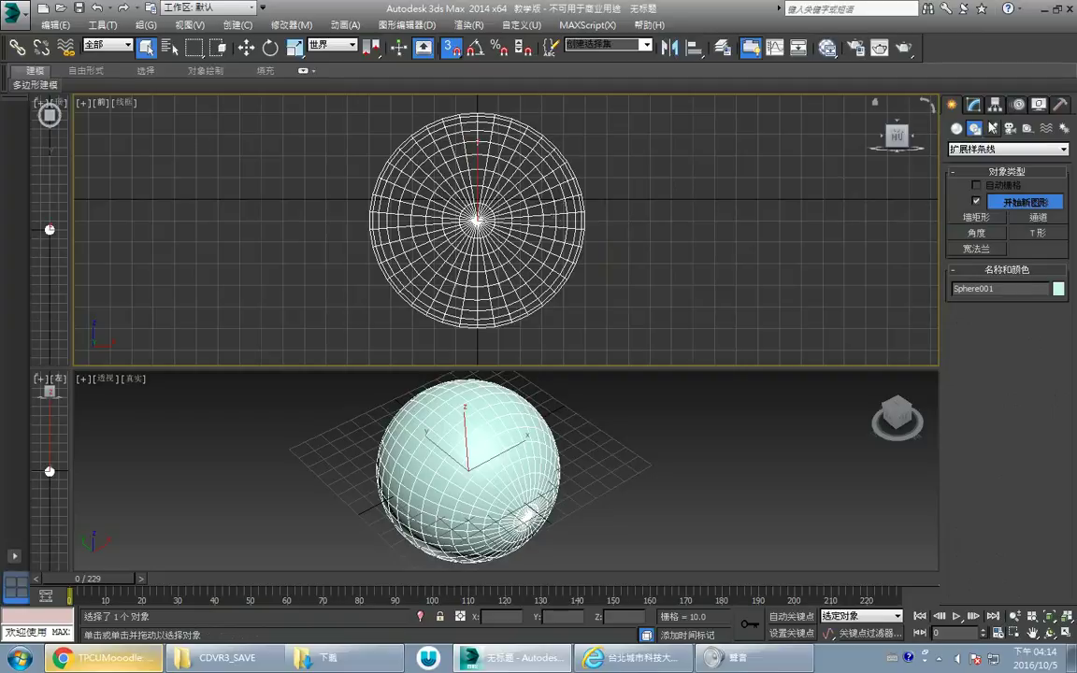
# Step: Pick Circle from the Splines shapes and draw a first circle beside the sphere
pyautogui.click(1007, 150)
pyautogui.click(1000, 161)
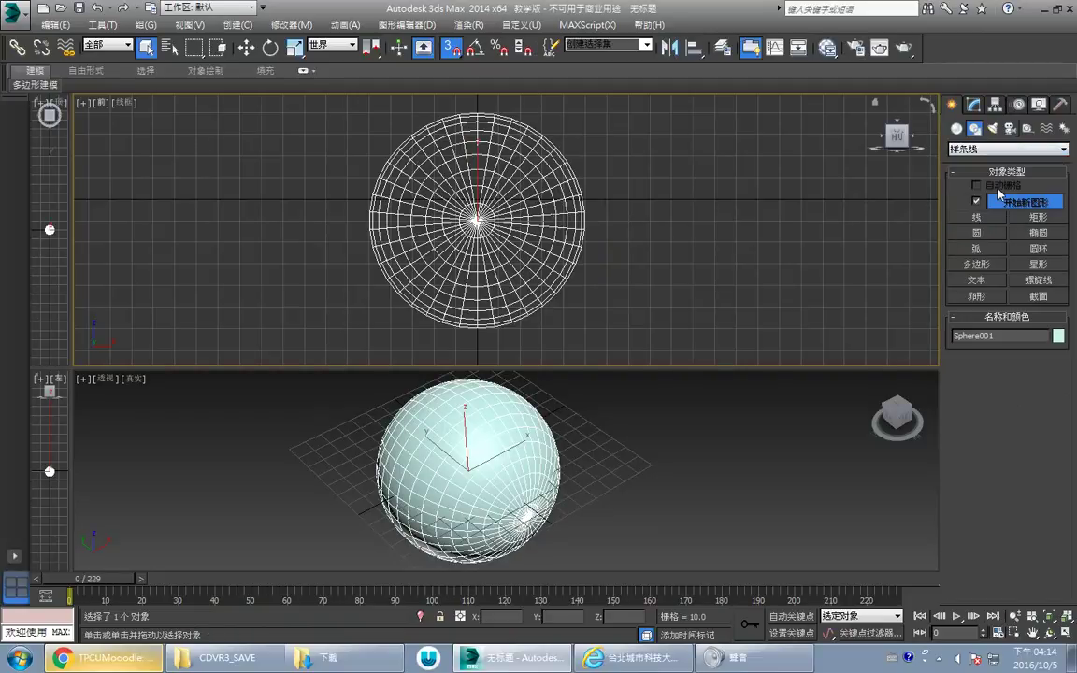
pyautogui.click(989, 233)
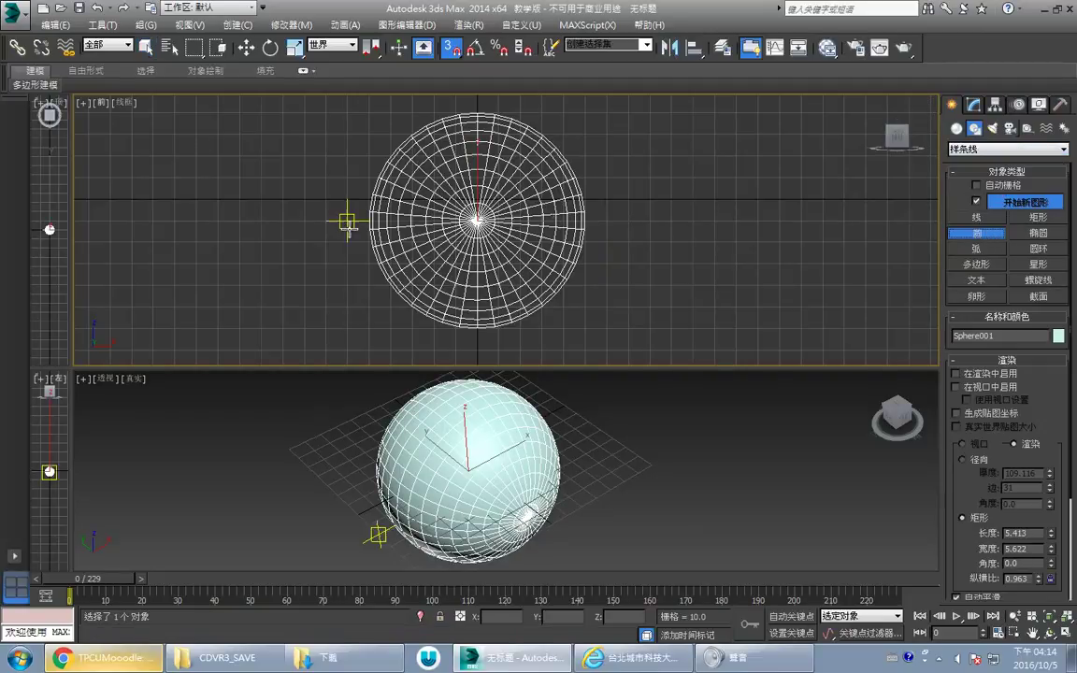
pyautogui.moveTo(349, 222); pyautogui.dragTo(605, 222)
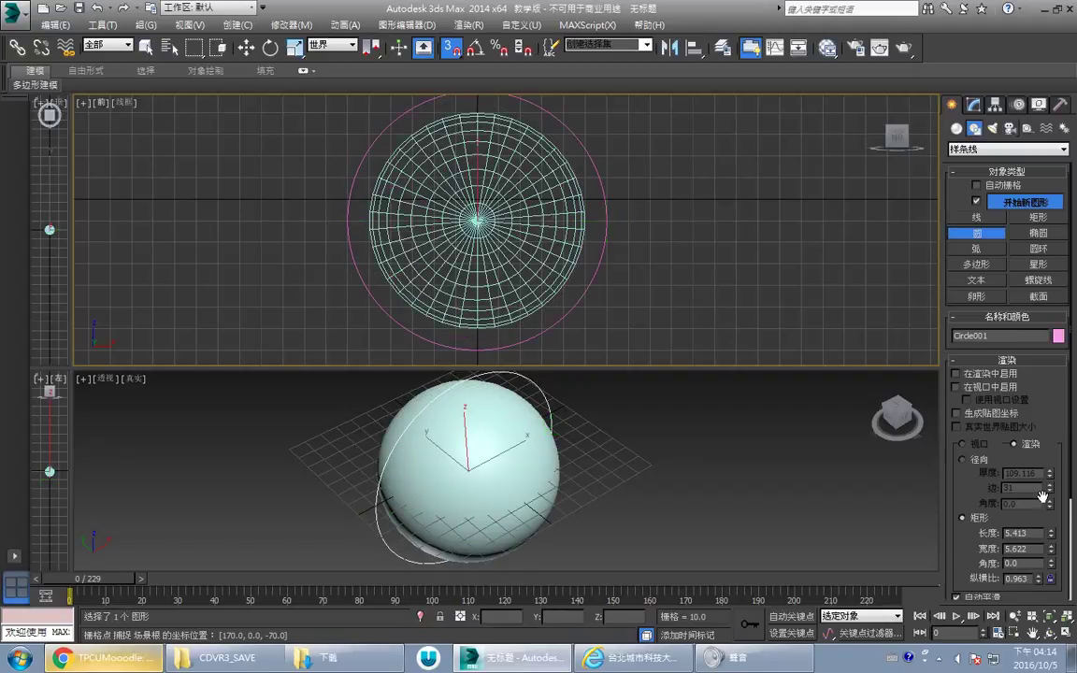
pyautogui.scroll(-4, 974, 535)
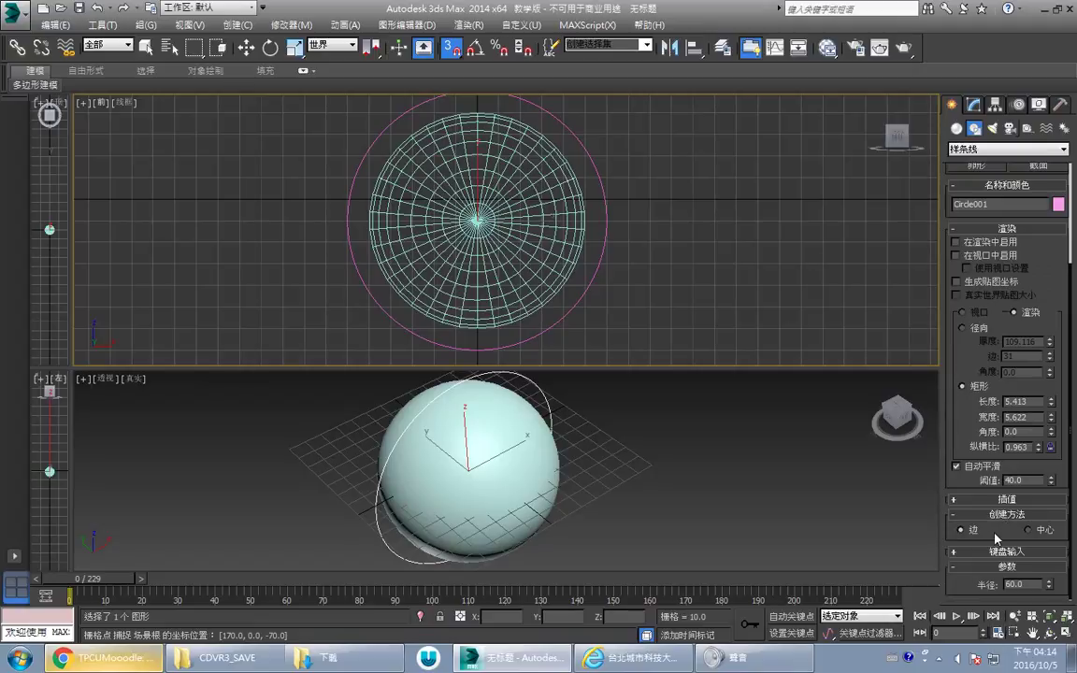
pyautogui.moveTo(695, 199); pyautogui.dragTo(667, 198, button='middle')
pyautogui.rightClick(668, 198)
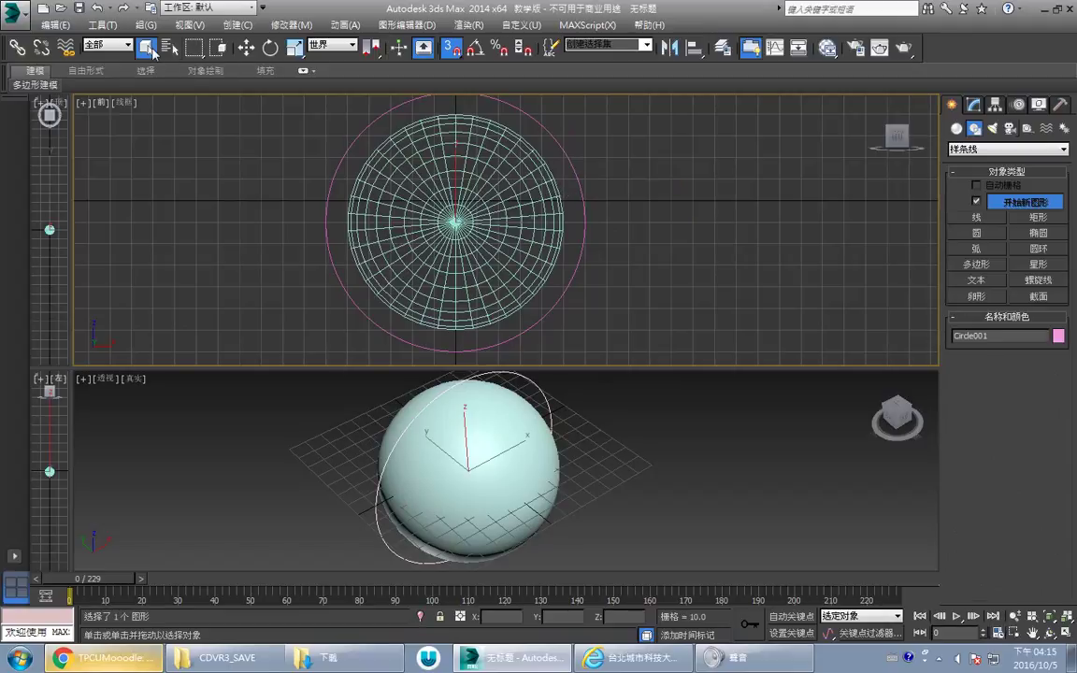
# Step: Delete the misplaced circle and redraw a radius-60 circle from the sphere's centre
pyautogui.moveTo(582, 241); pyautogui.dragTo(586, 225)
pyautogui.press('Delete')
pyautogui.click(976, 232)
pyautogui.scroll(-5, 969, 374)
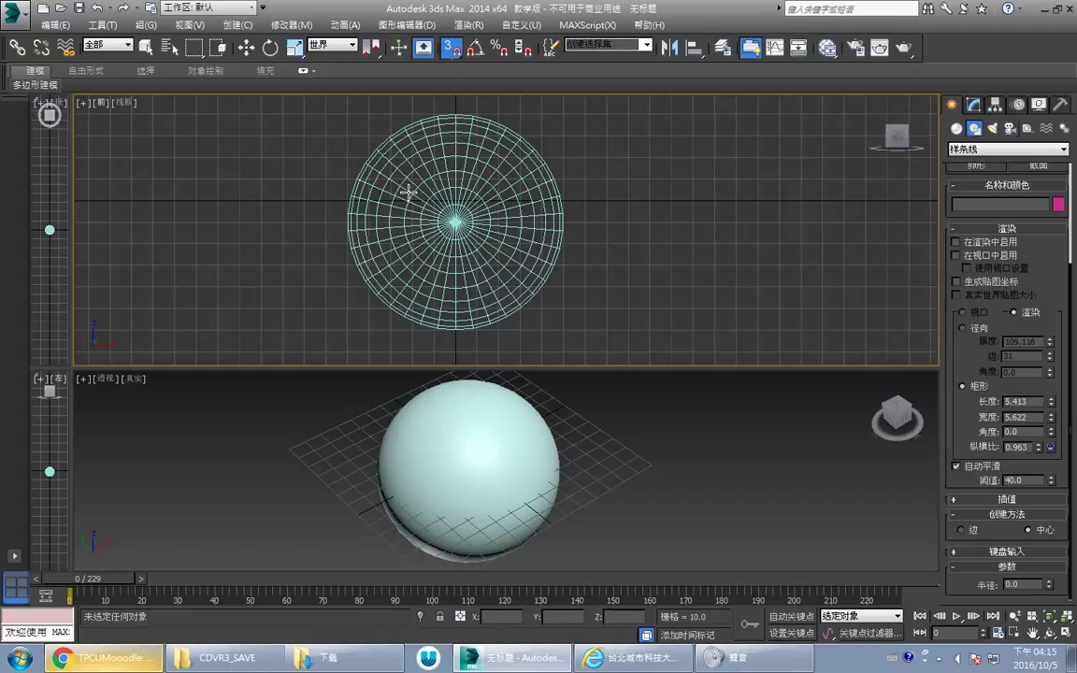
pyautogui.moveTo(455, 222); pyautogui.dragTo(590, 218)
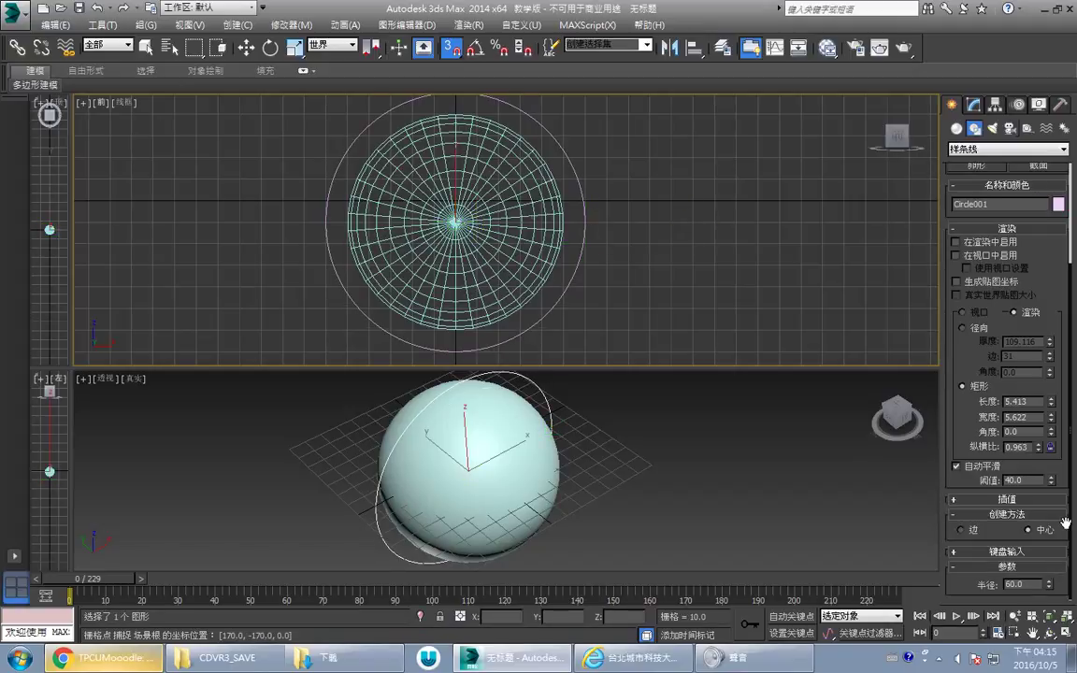
# Step: Make the circle renderable with a rectangular 6.105 × 4.598 cross-section
pyautogui.click(996, 247)
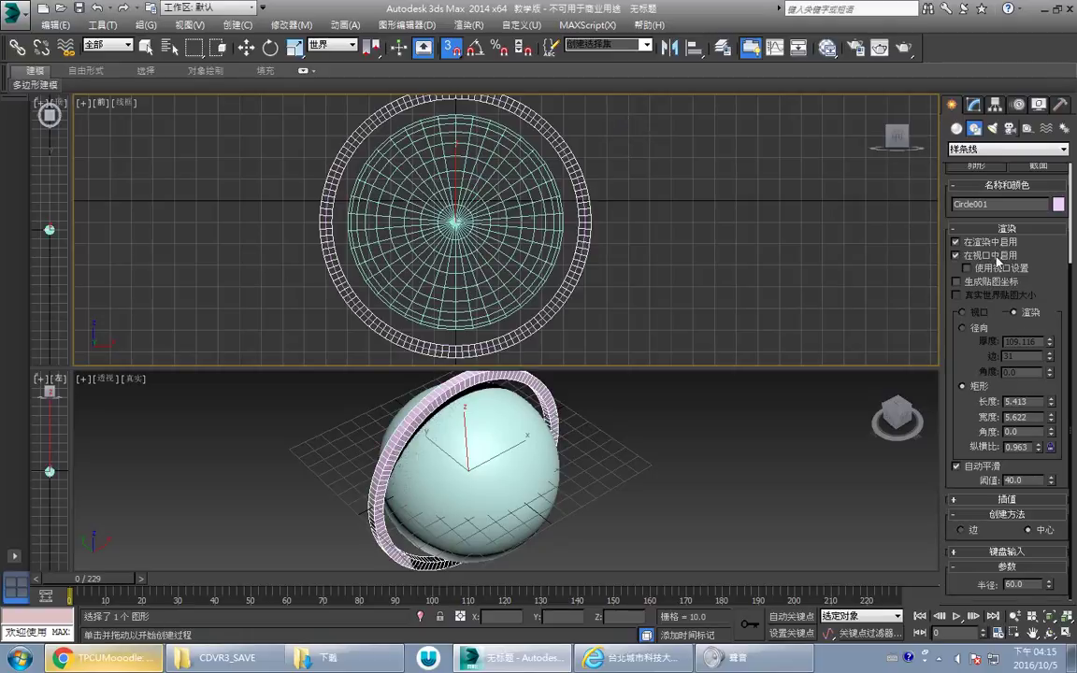
pyautogui.moveTo(1049, 402); pyautogui.dragTo(1050, 415)
pyautogui.click(964, 328)
pyautogui.moveTo(1049, 341); pyautogui.dragTo(1050, 372)
pyautogui.click(963, 386)
pyautogui.moveTo(1052, 423); pyautogui.dragTo(1029, 487)
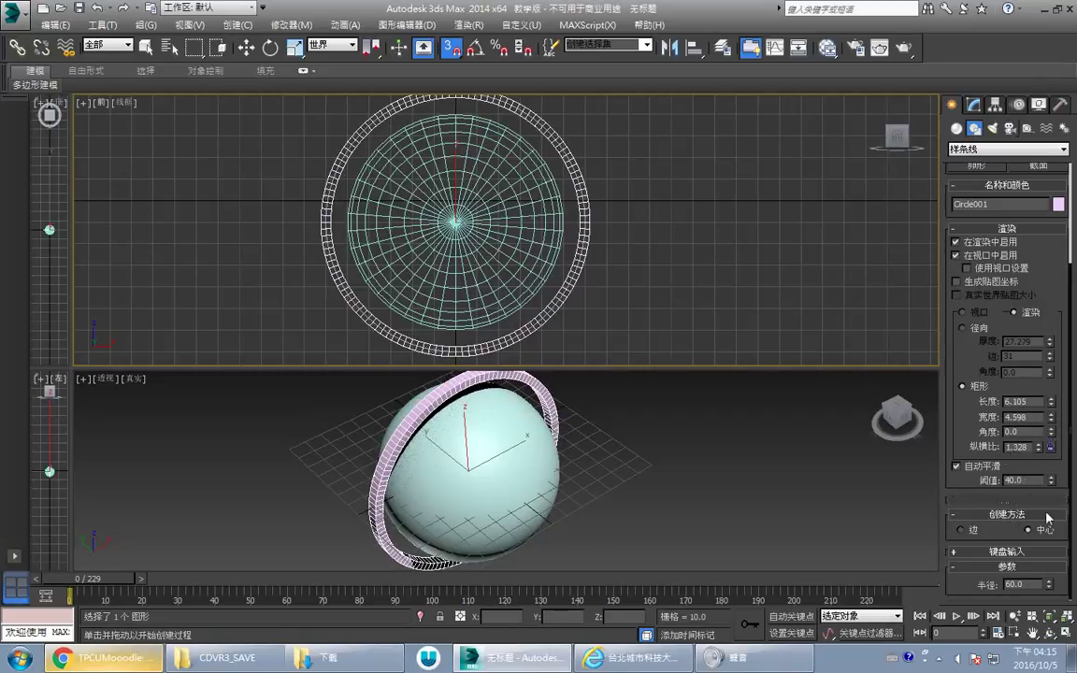
# Step: Enlarge the circle's radius to about 82.4 around the sphere
pyautogui.moveTo(1049, 587)
pyautogui.mouseDown()
pyautogui.moveTo(1051, 569)
pyautogui.moveTo(1054, 585)
pyautogui.mouseUp()
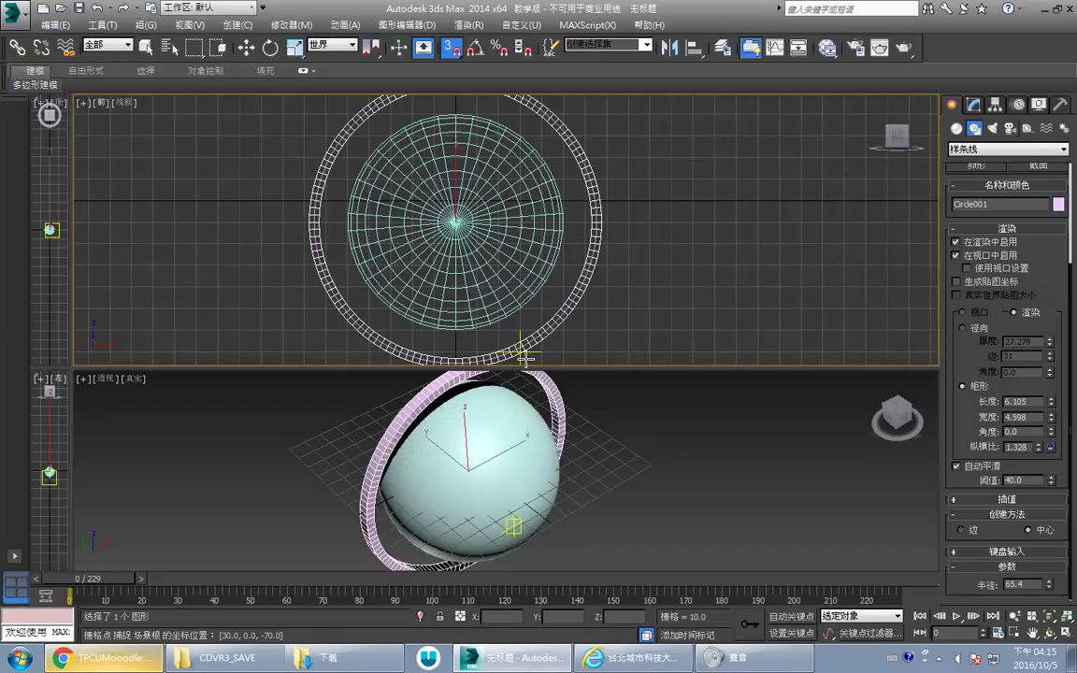
pyautogui.click(640, 465)
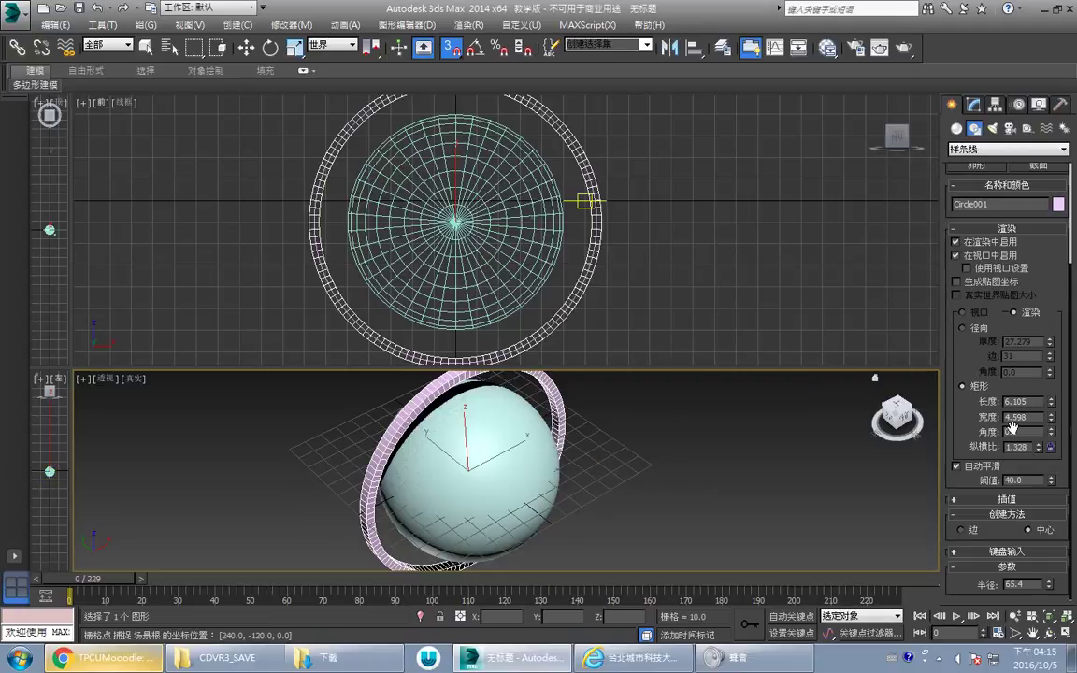
pyautogui.moveTo(1053, 586)
pyautogui.mouseDown()
pyautogui.moveTo(1052, 561)
pyautogui.moveTo(1053, 586)
pyautogui.mouseUp()
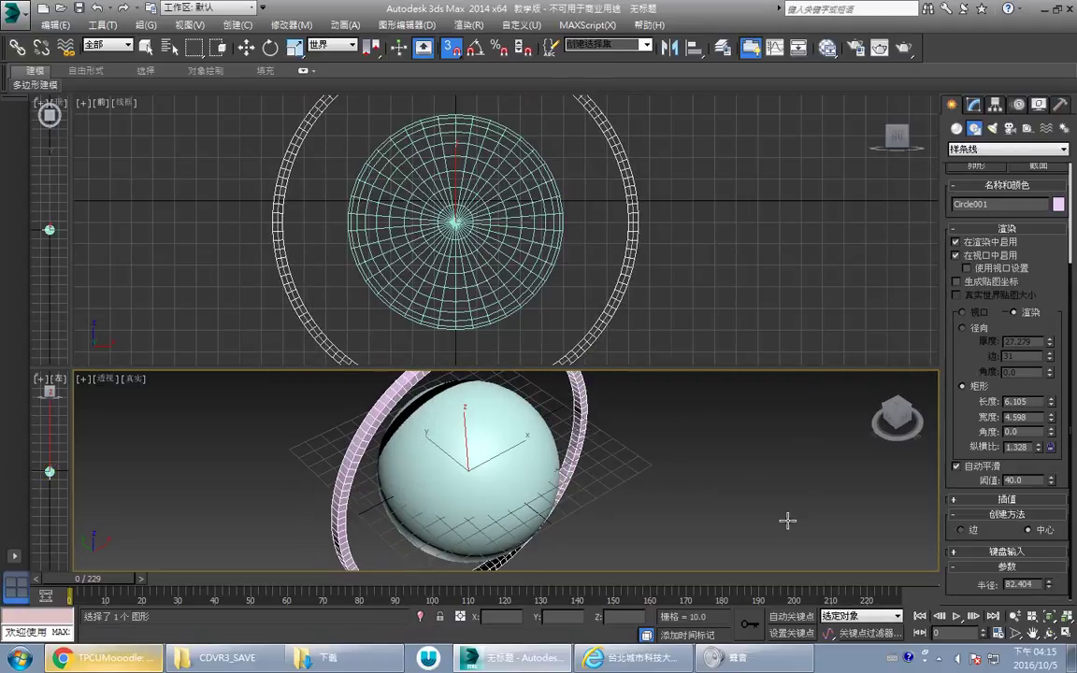
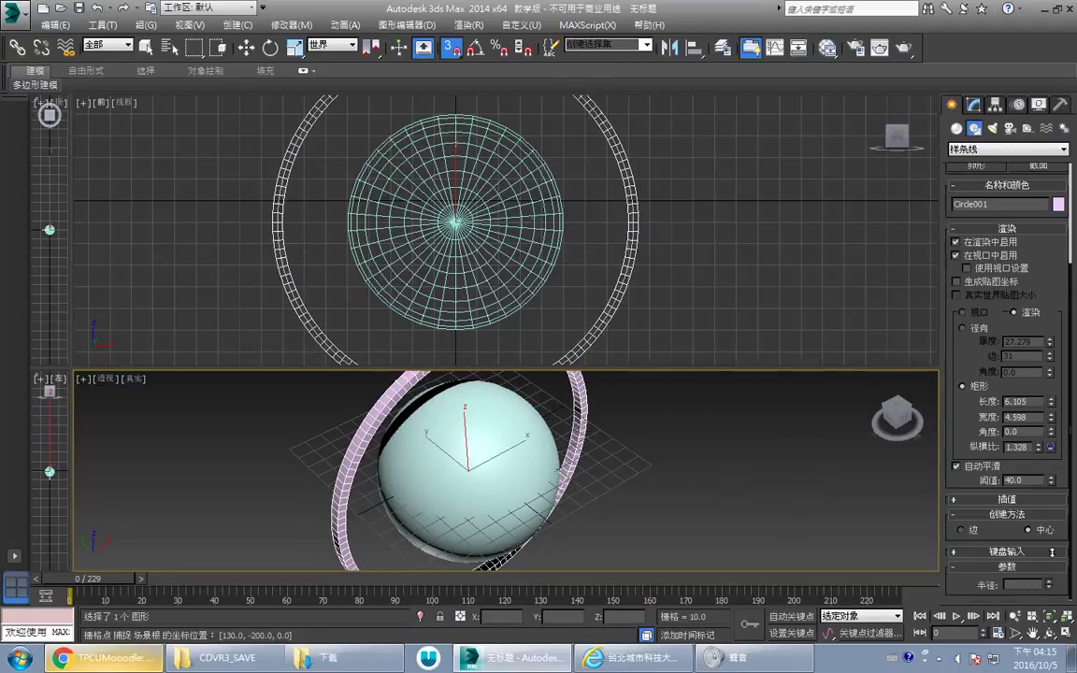
# Step: Raise the ring radius to 91.468 and scale the sphere down to about 56 percent
pyautogui.click(973, 105)
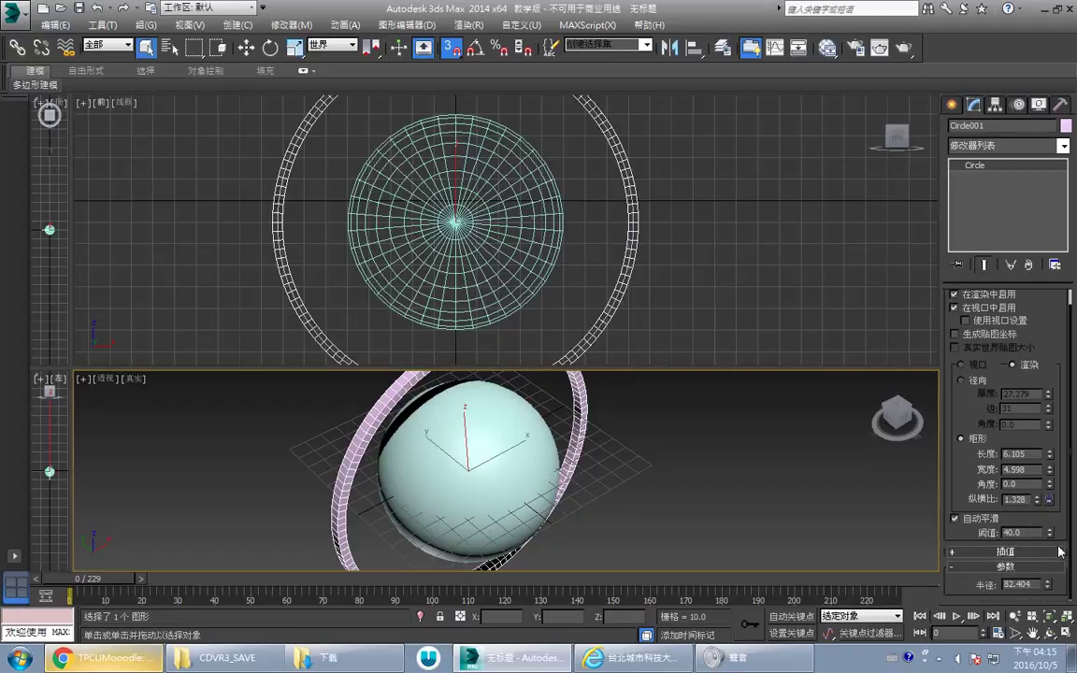
pyautogui.moveTo(1053, 582)
pyautogui.mouseDown()
pyautogui.moveTo(1053, 556)
pyautogui.moveTo(1052, 568)
pyautogui.mouseUp()
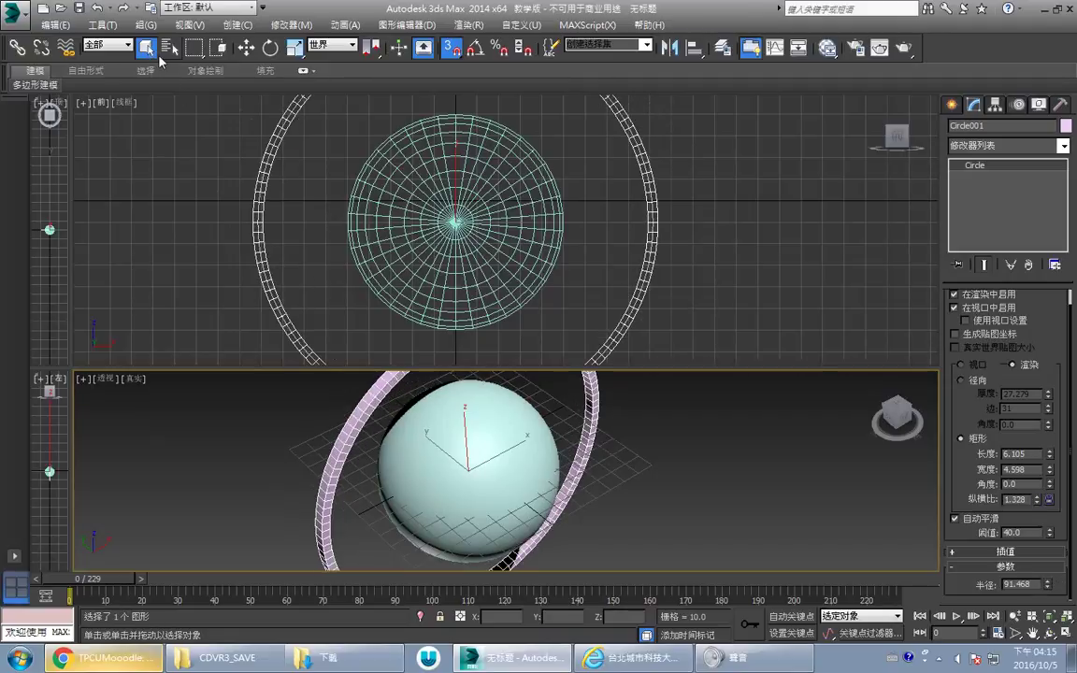
pyautogui.click(367, 165)
pyautogui.scroll(-2, 454, 223)
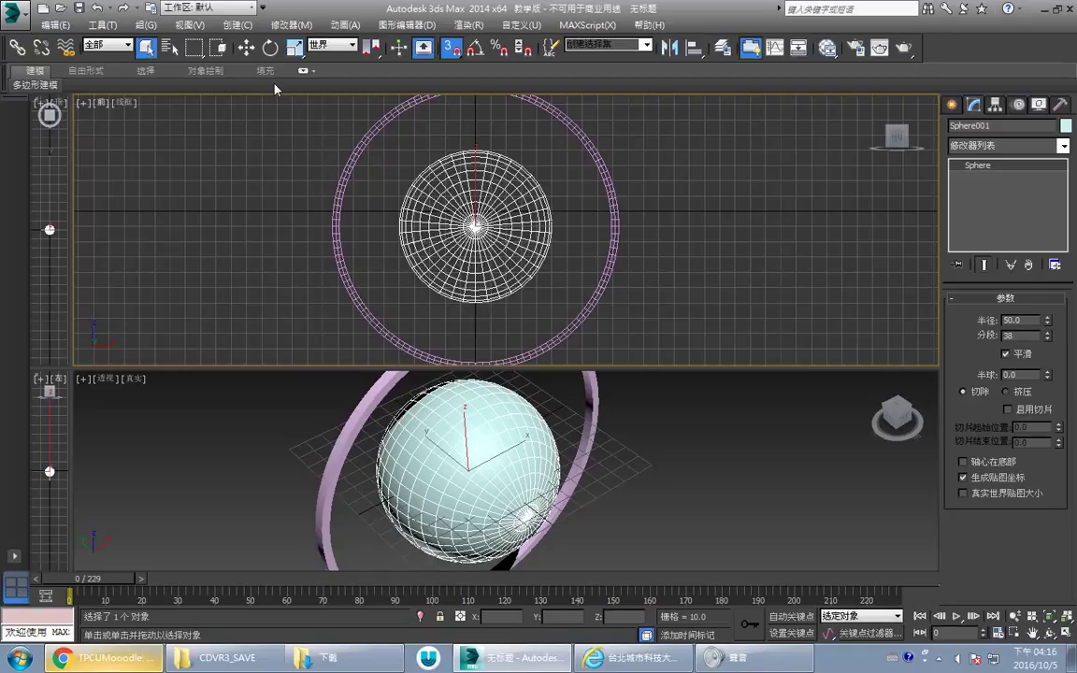
pyautogui.click(295, 47)
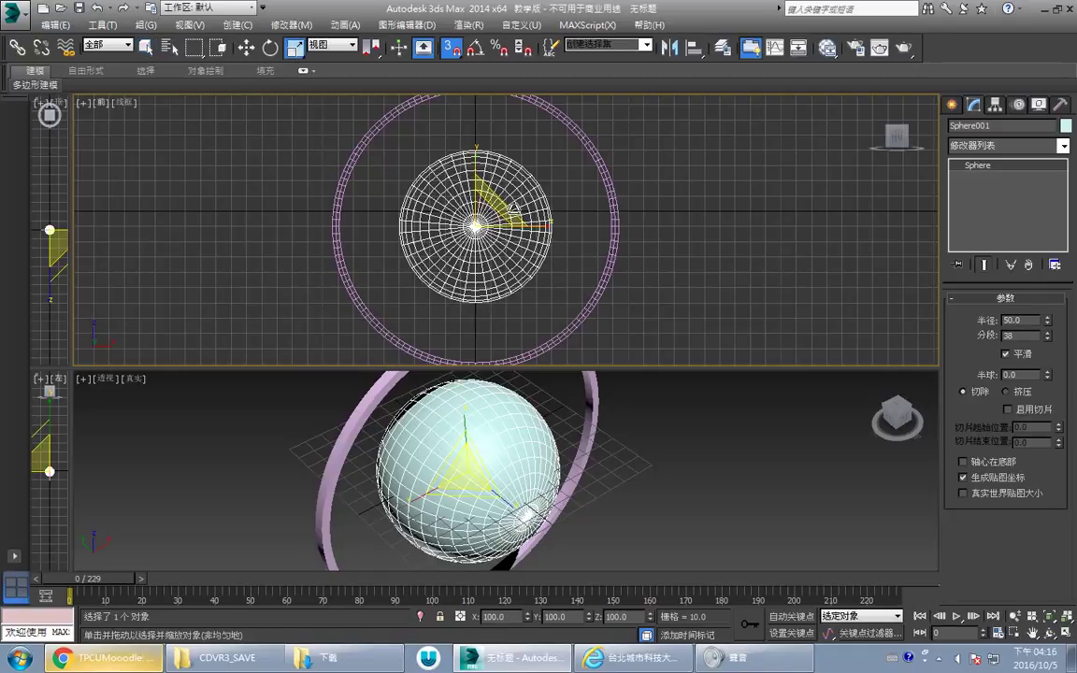
pyautogui.moveTo(485, 217)
pyautogui.mouseDown()
pyautogui.moveTo(486, 256)
pyautogui.moveTo(486, 233)
pyautogui.mouseUp()
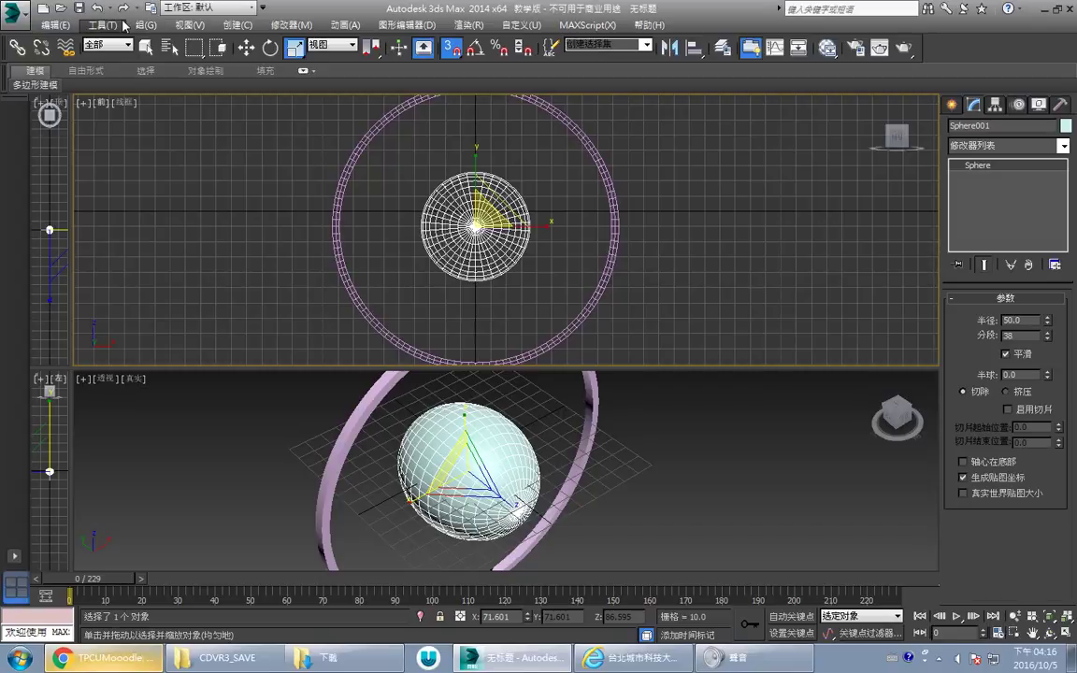
pyautogui.click(96, 7)
pyautogui.moveTo(494, 220); pyautogui.dragTo(495, 248)
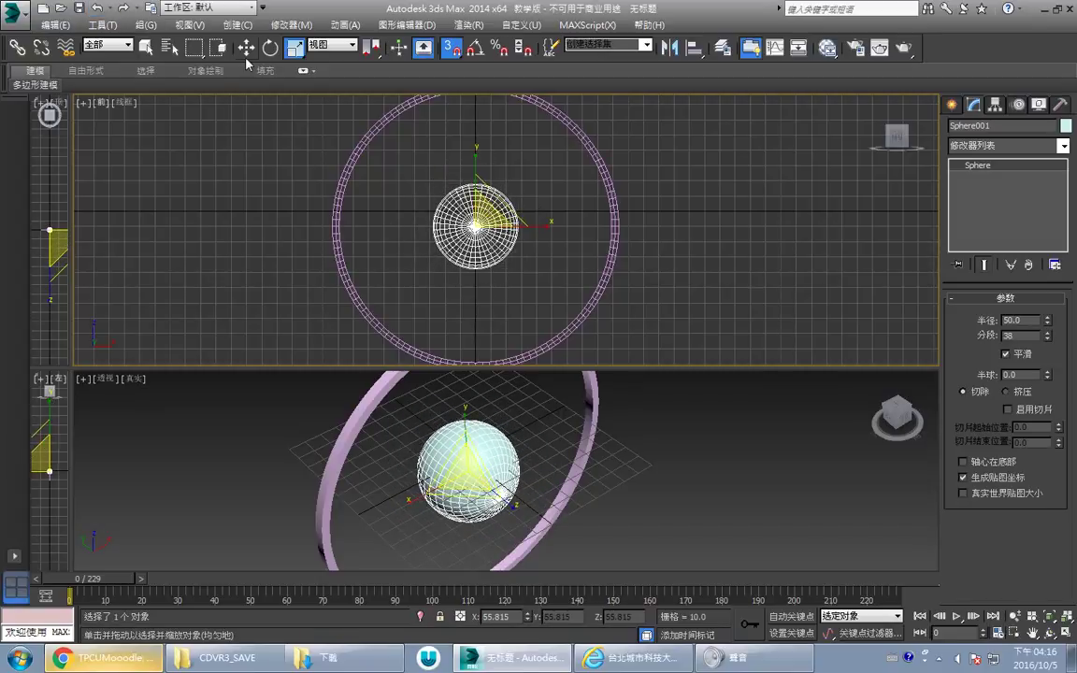
# Step: Move the sphere left inside the ring with snapping turned off
pyautogui.click(245, 49)
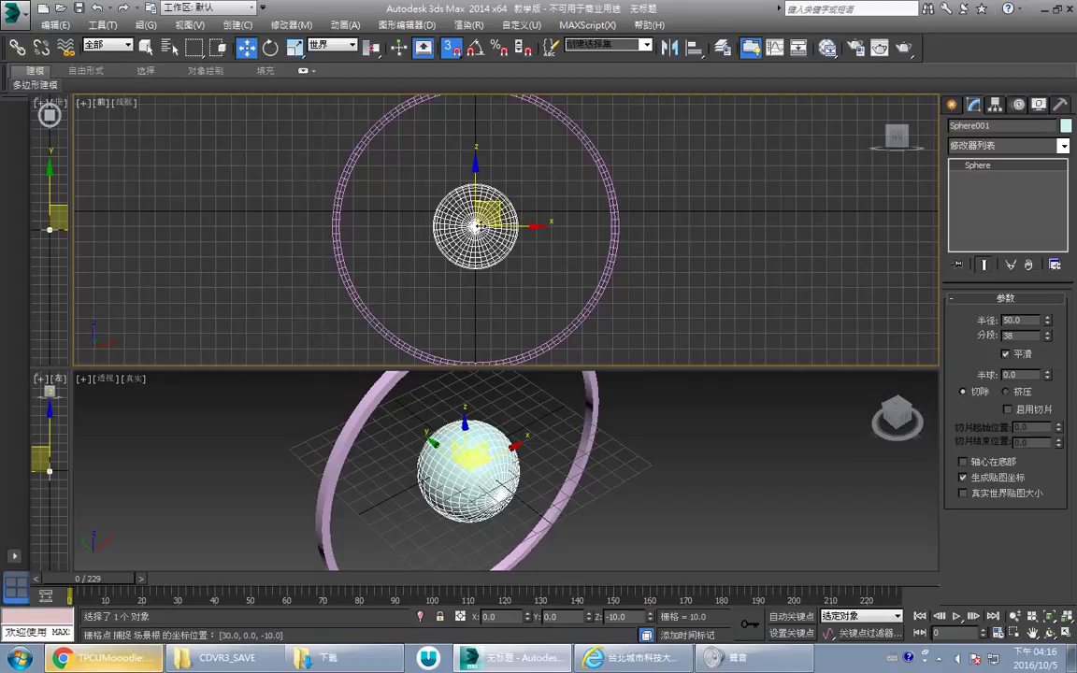
pyautogui.moveTo(477, 225); pyautogui.dragTo(385, 227)
pyautogui.press('s')
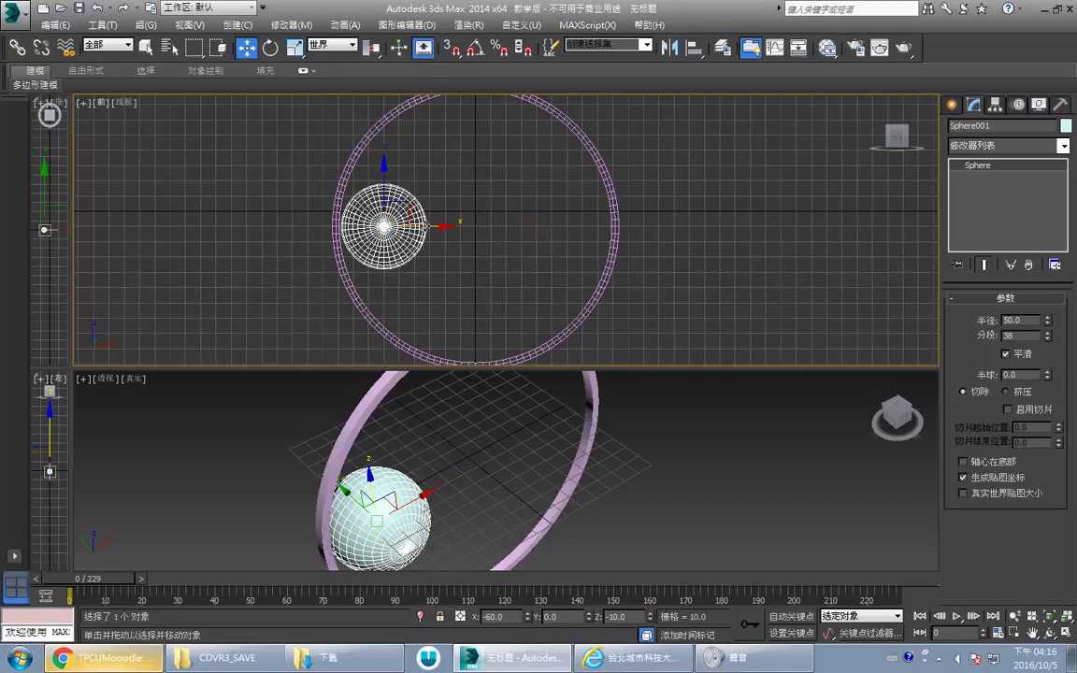
pyautogui.moveTo(383, 204); pyautogui.dragTo(382, 204)
pyautogui.scroll(-5, 628, 410)
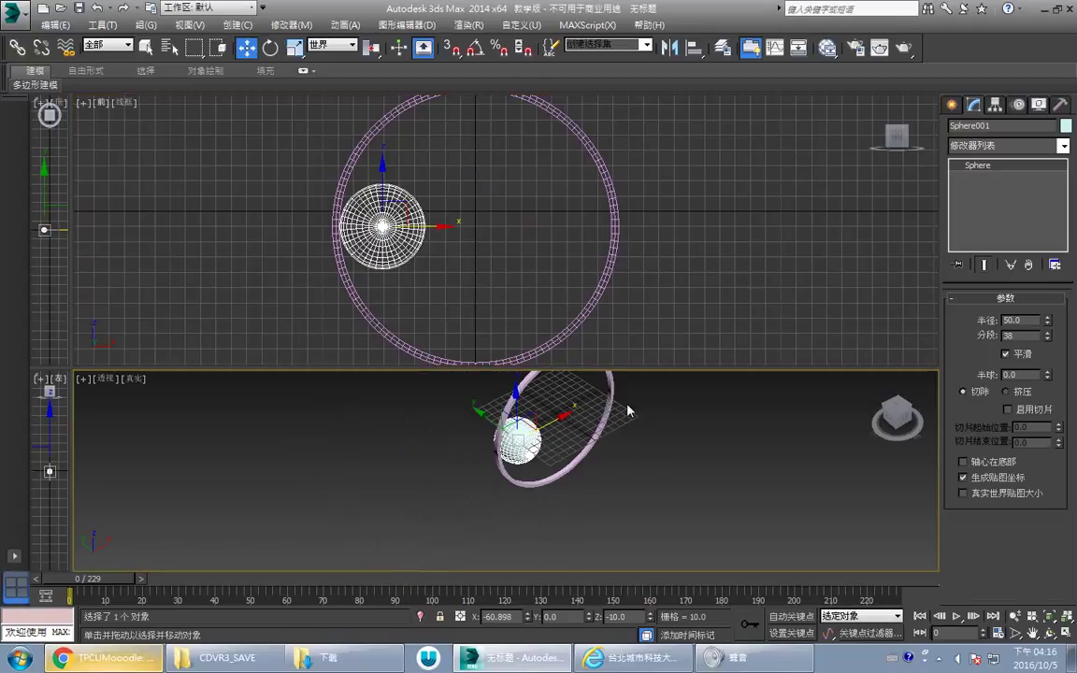
pyautogui.moveTo(620, 424); pyautogui.dragTo(563, 456, button='middle')
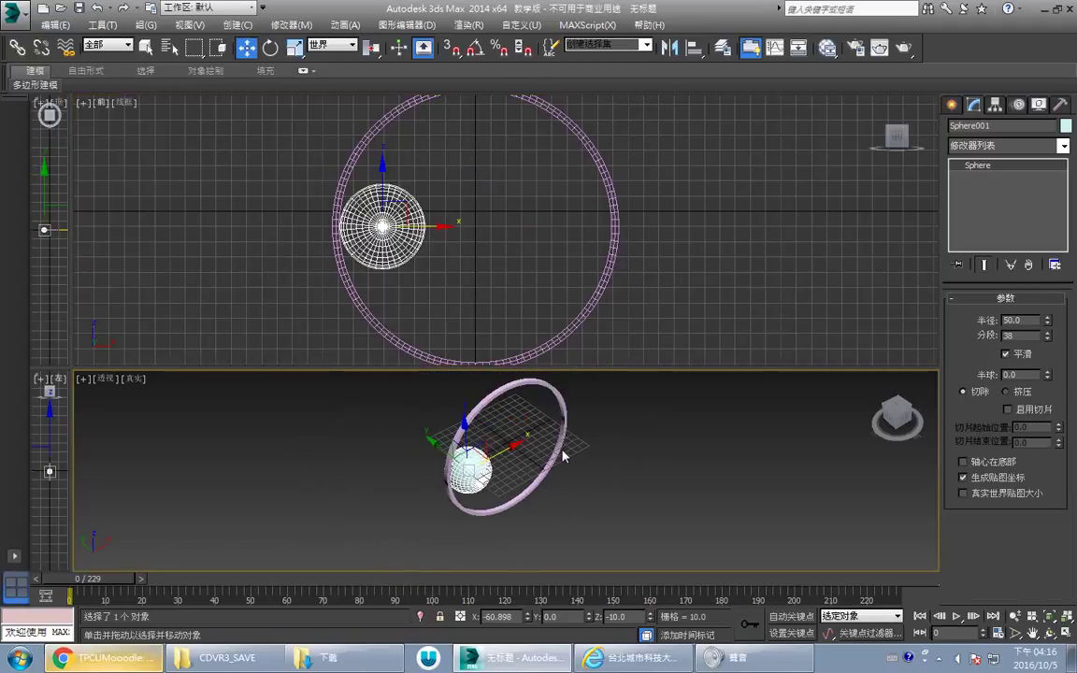
pyautogui.click(1050, 632)
pyautogui.moveTo(440, 411); pyautogui.dragTo(467, 402)
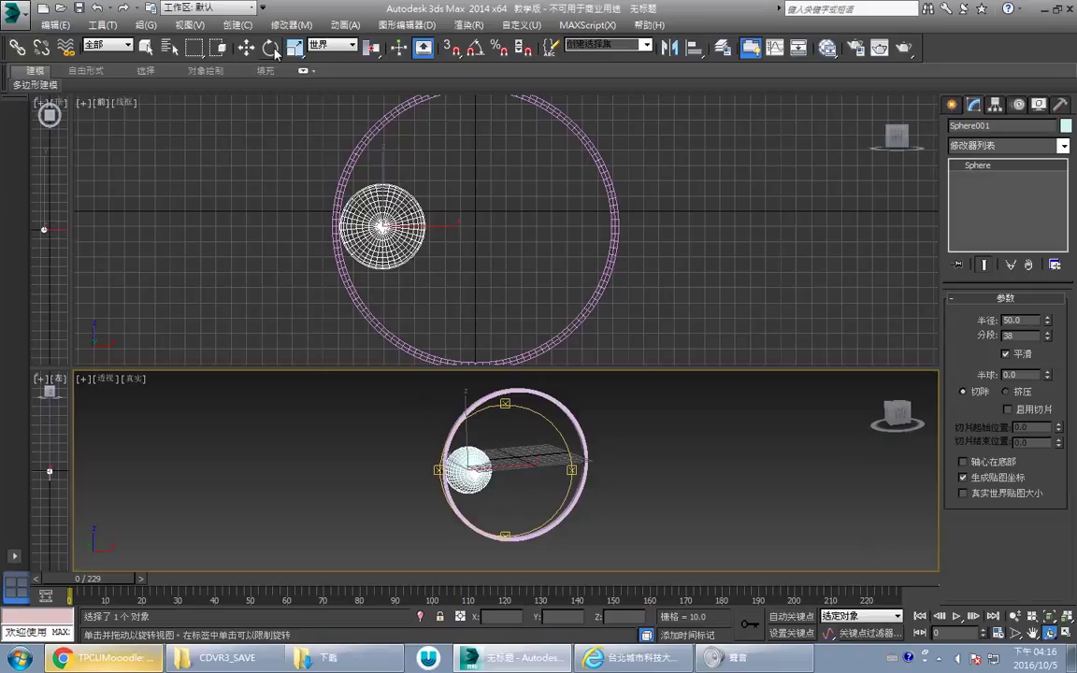
# Step: Enlarge the sphere to 124 percent and settle it off-centre inside the ring
pyautogui.click(295, 48)
pyautogui.moveTo(465, 448); pyautogui.dragTo(468, 436)
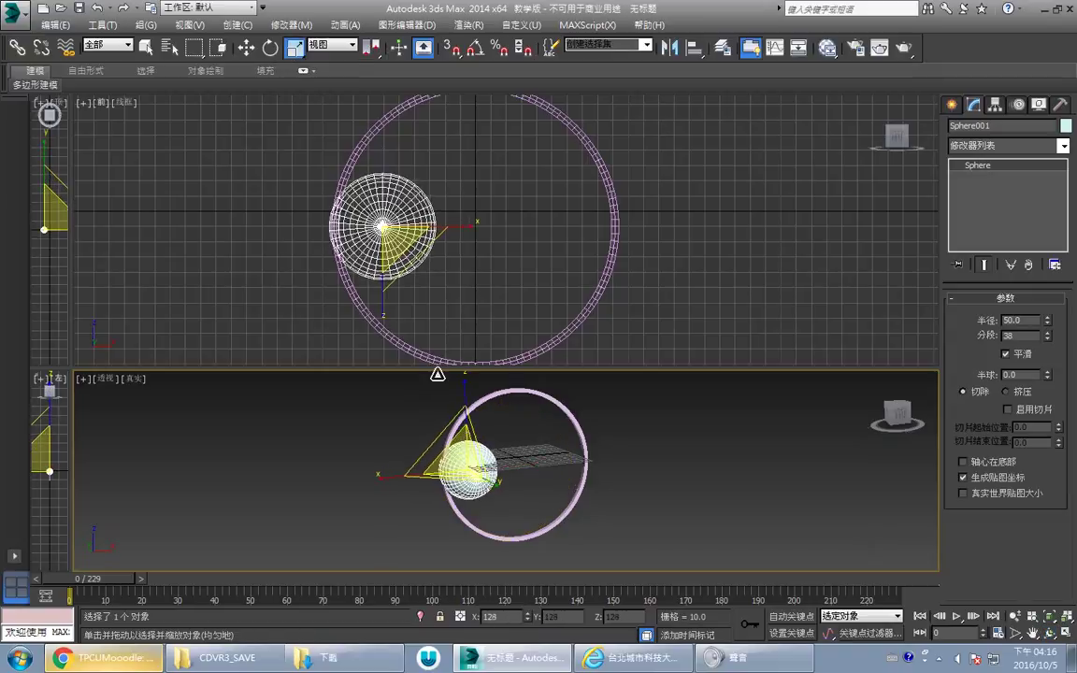
pyautogui.click(245, 48)
pyautogui.moveTo(425, 227); pyautogui.dragTo(439, 228)
pyautogui.moveTo(548, 308); pyautogui.dragTo(599, 281, button='middle')
pyautogui.click(665, 276)
pyautogui.moveTo(666, 277); pyautogui.dragTo(502, 290, button='middle')
pyautogui.click(953, 105)
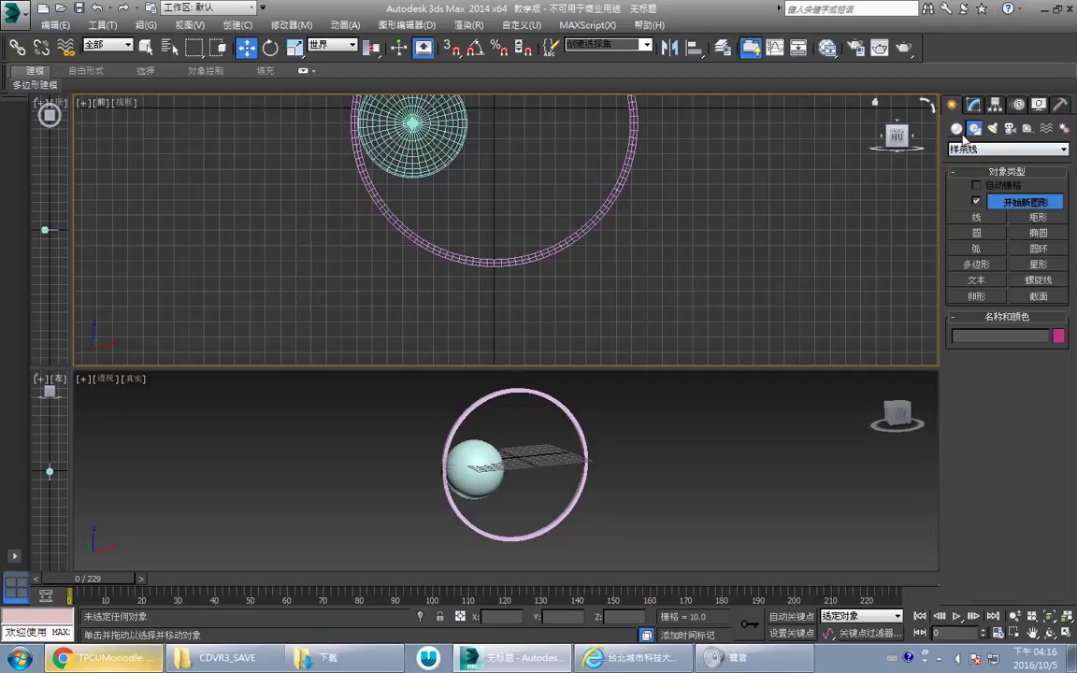
# Step: Create a trial flat cylinder under the ring, then delete it
pyautogui.click(955, 128)
pyautogui.click(977, 231)
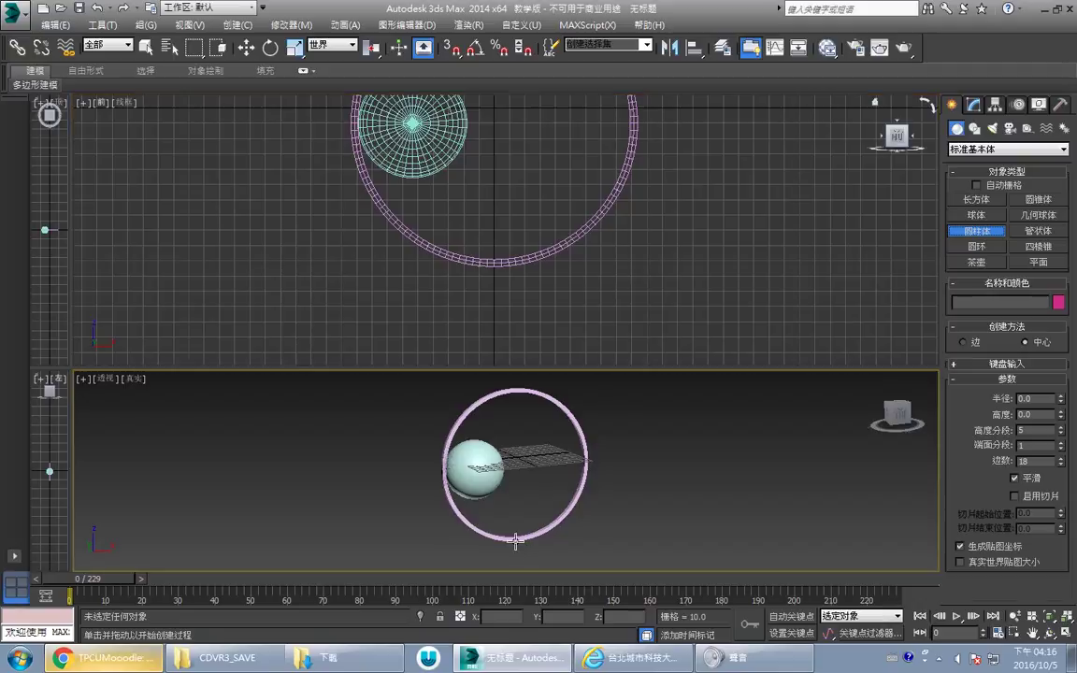
pyautogui.moveTo(518, 550); pyautogui.dragTo(555, 481, button='middle')
pyautogui.moveTo(558, 472); pyautogui.dragTo(607, 475)
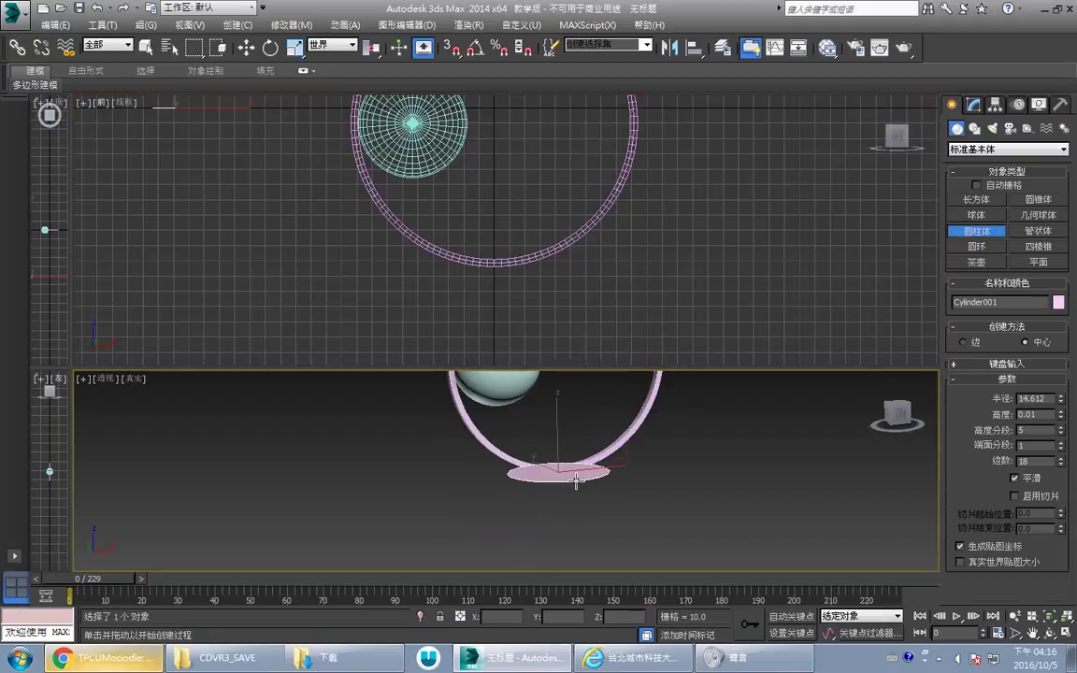
pyautogui.click(576, 439)
pyautogui.moveTo(413, 271); pyautogui.dragTo(443, 339, button='middle')
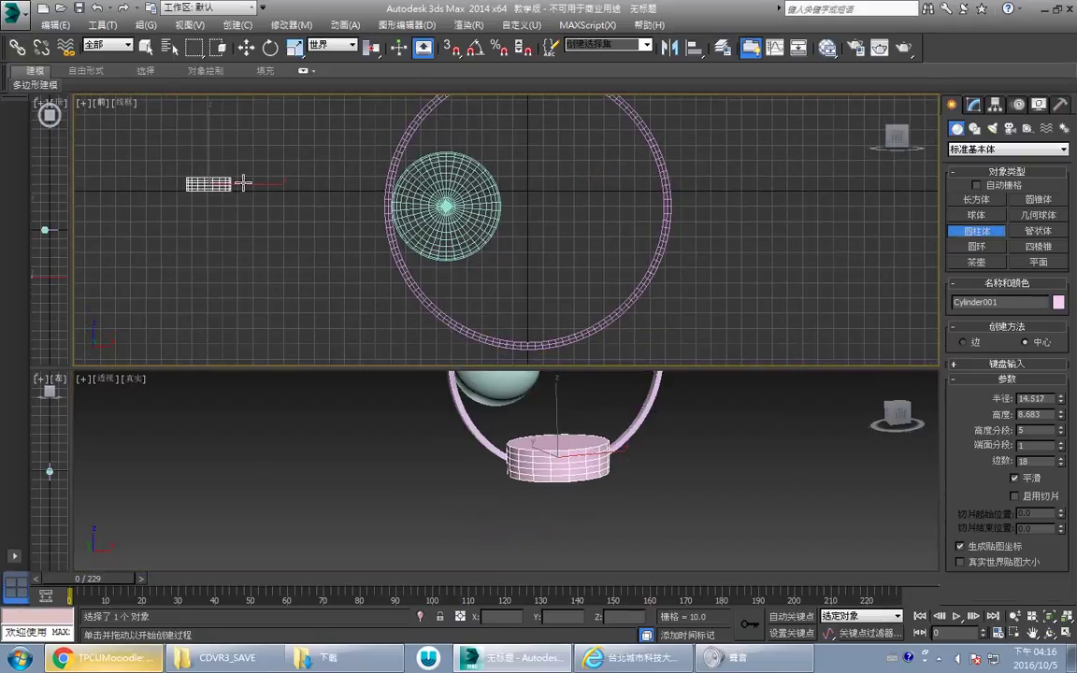
pyautogui.press('w')
pyautogui.press('Delete')
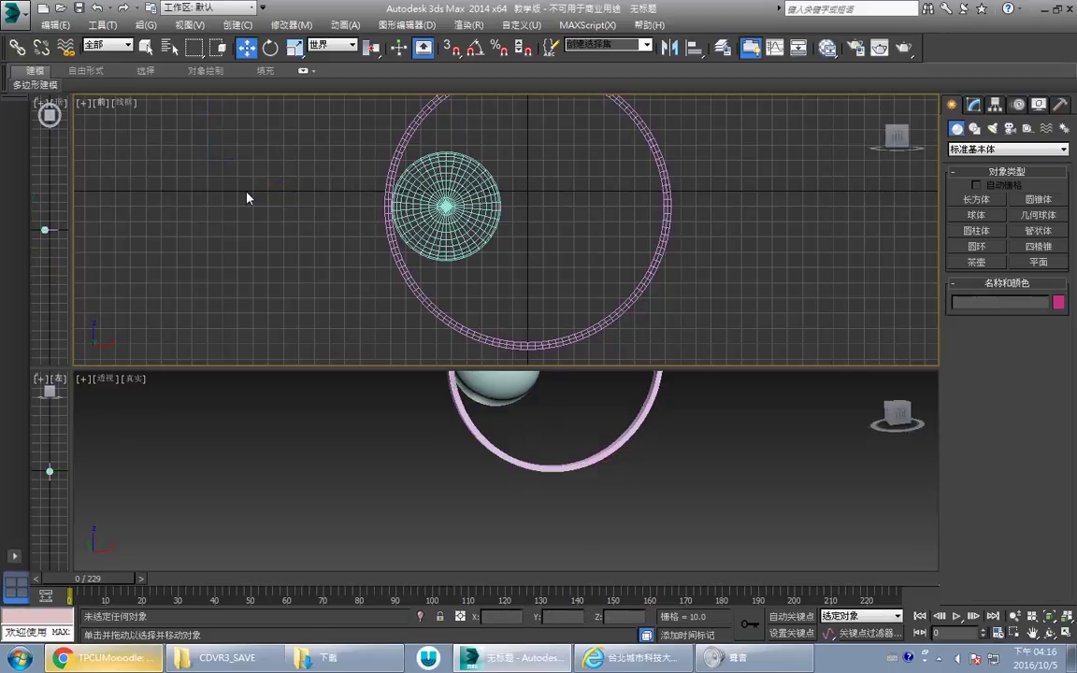
pyautogui.moveTo(760, 223); pyautogui.dragTo(738, 164, button='middle')
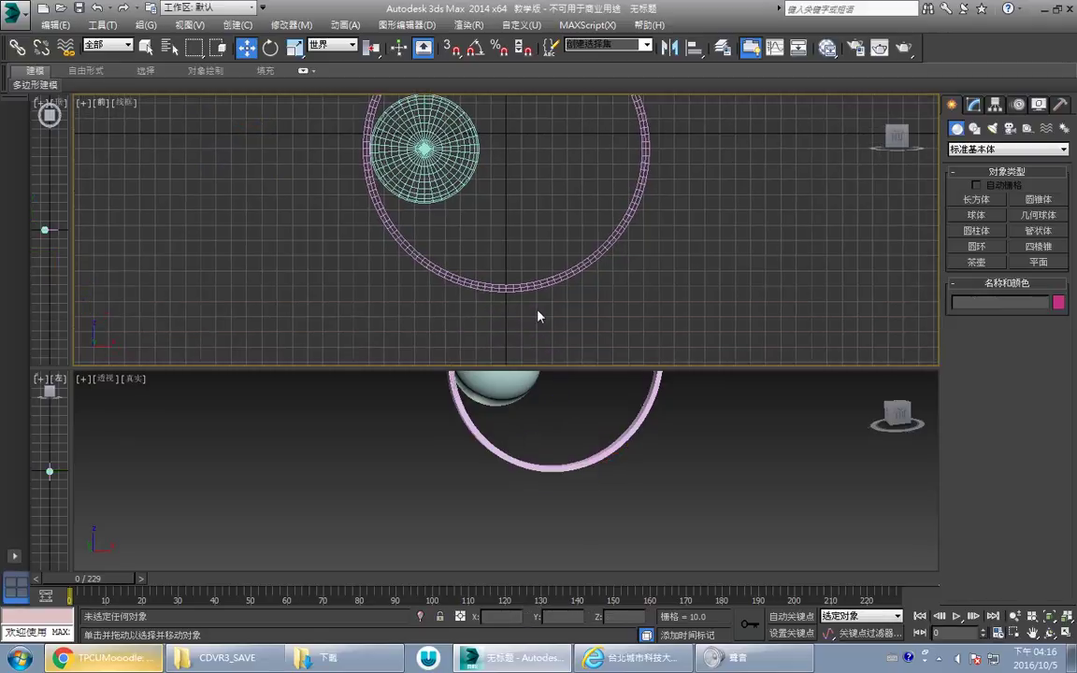
# Step: Set the Line tool to render with a radial cross-section 11.457 thick
pyautogui.click(973, 128)
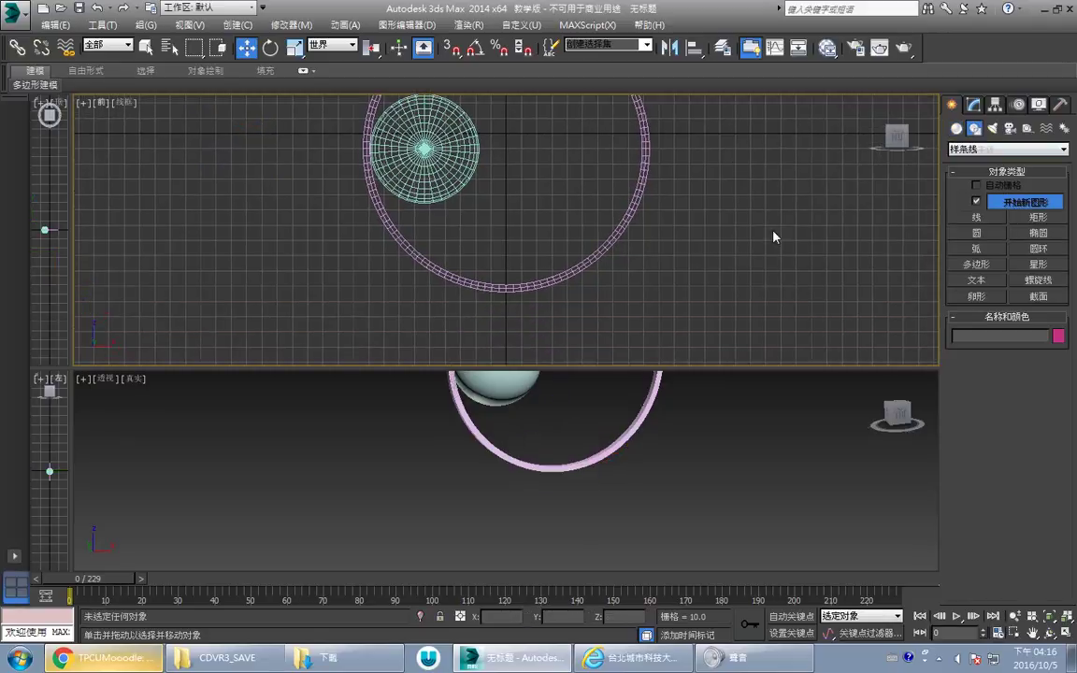
pyautogui.click(986, 221)
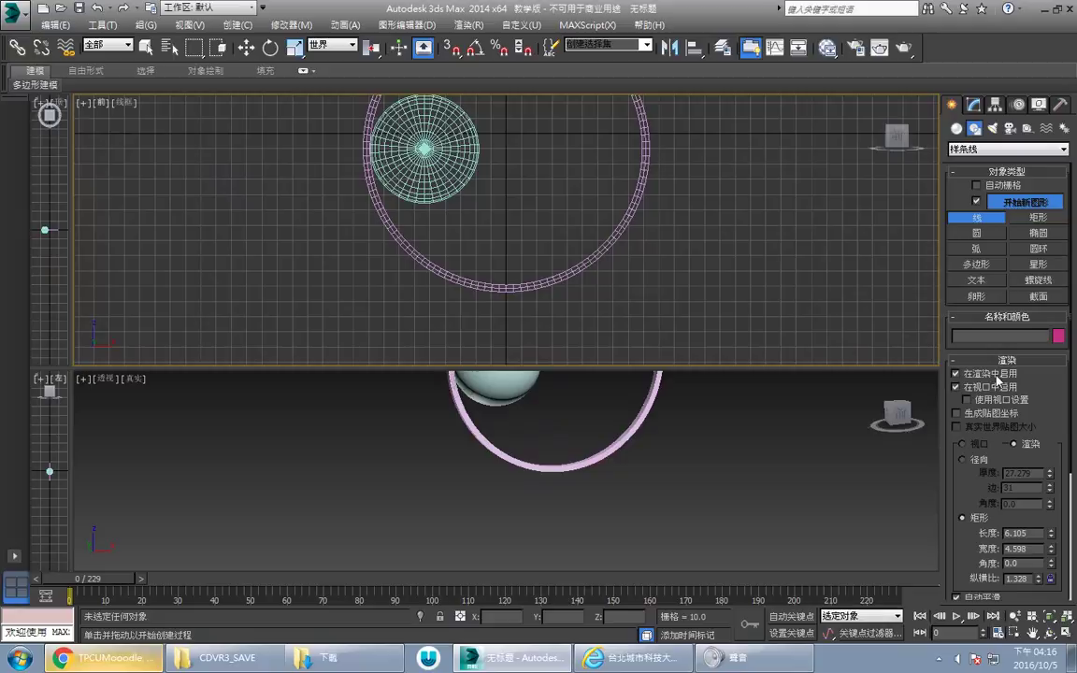
pyautogui.click(963, 460)
pyautogui.moveTo(1049, 473); pyautogui.dragTo(1050, 520)
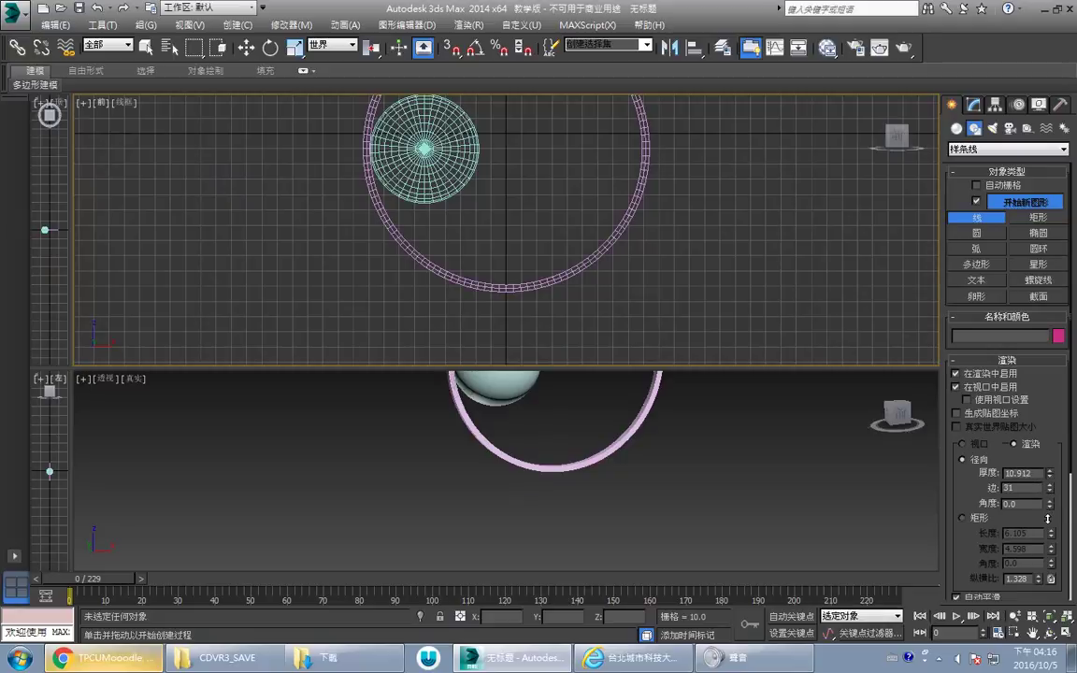
pyautogui.scroll(5, 505, 236)
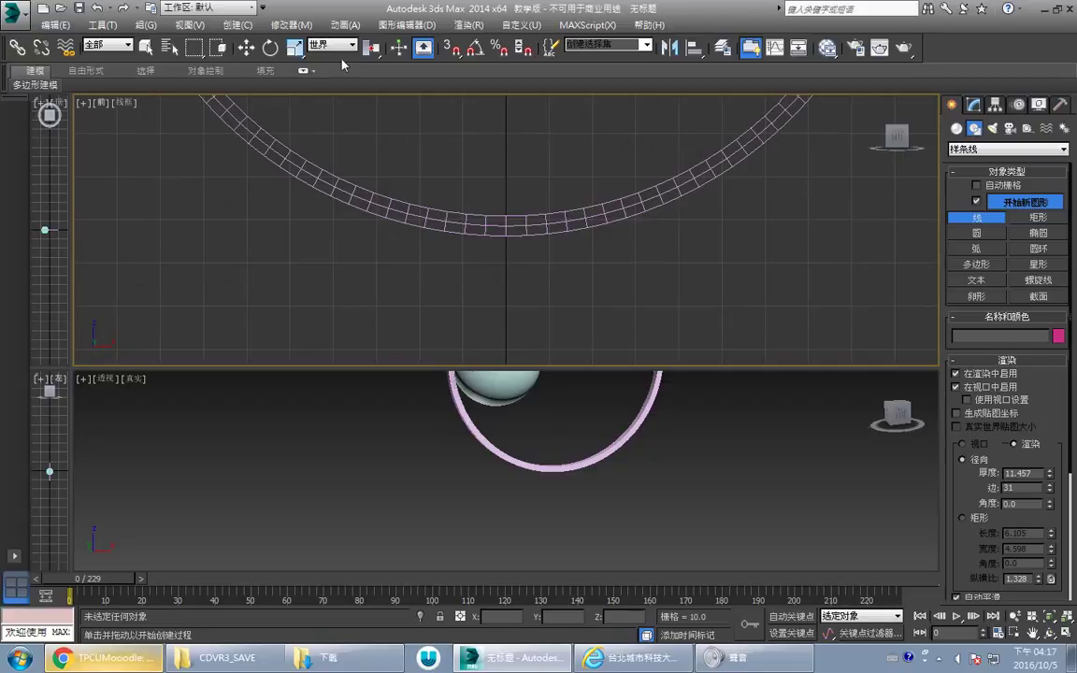
# Step: With 3D snap on, draw a vertical post line under the ring, 4.01 thick
pyautogui.click(453, 49)
pyautogui.click(503, 223)
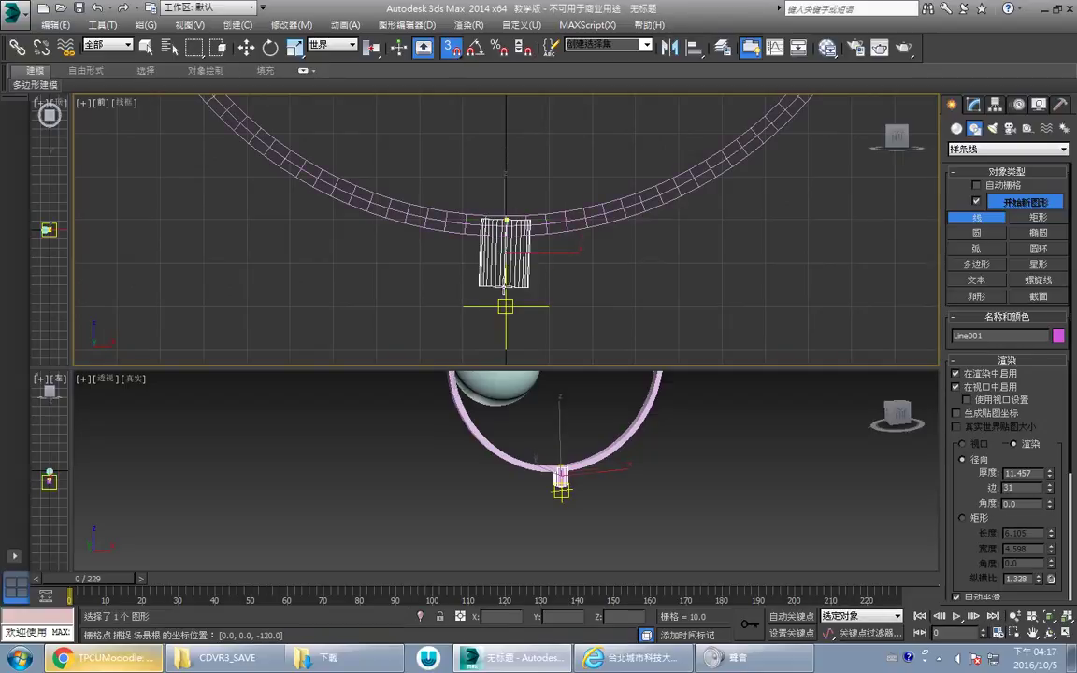
pyautogui.click(505, 305)
pyautogui.rightClick(630, 408)
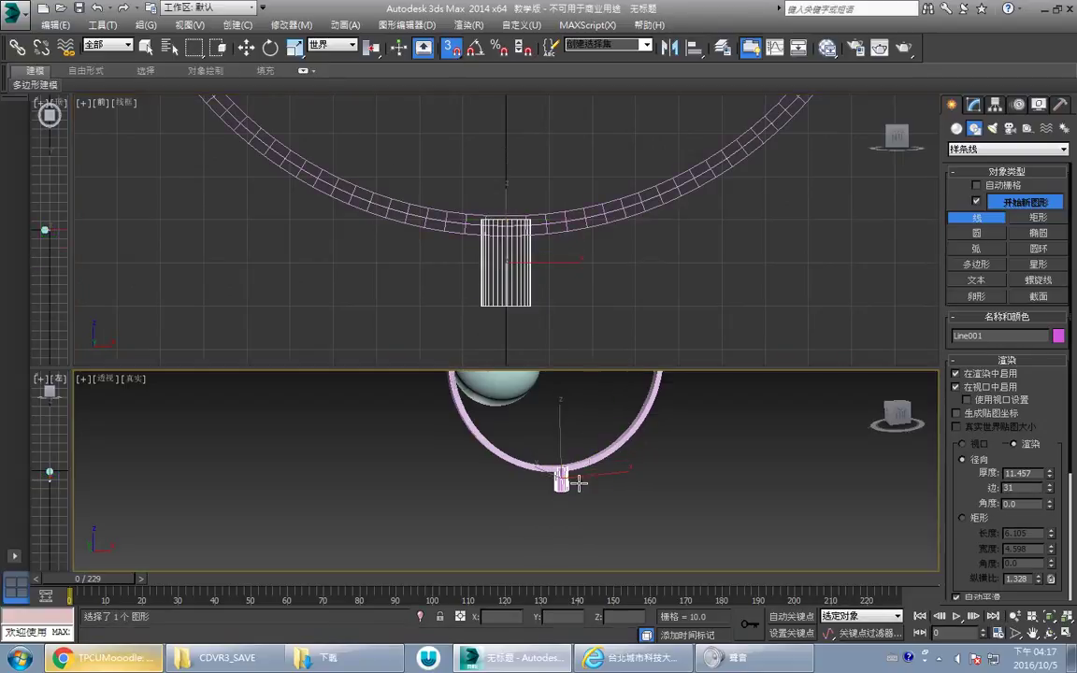
pyautogui.scroll(6, 598, 419)
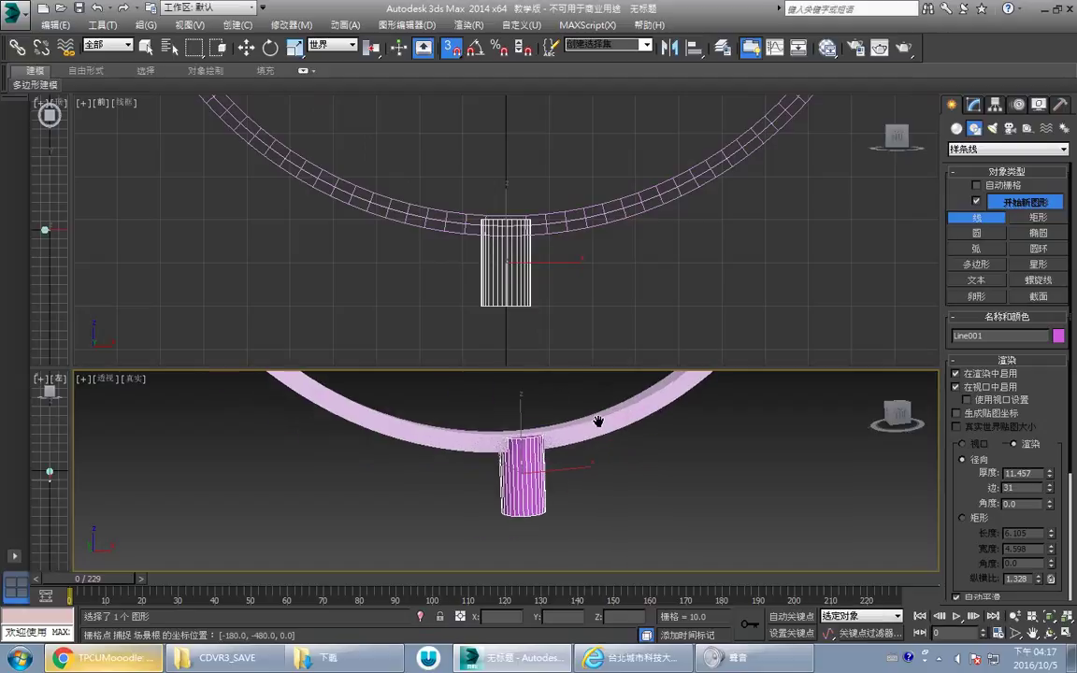
pyautogui.moveTo(1051, 474); pyautogui.dragTo(1056, 518)
pyautogui.scroll(-5, 588, 207)
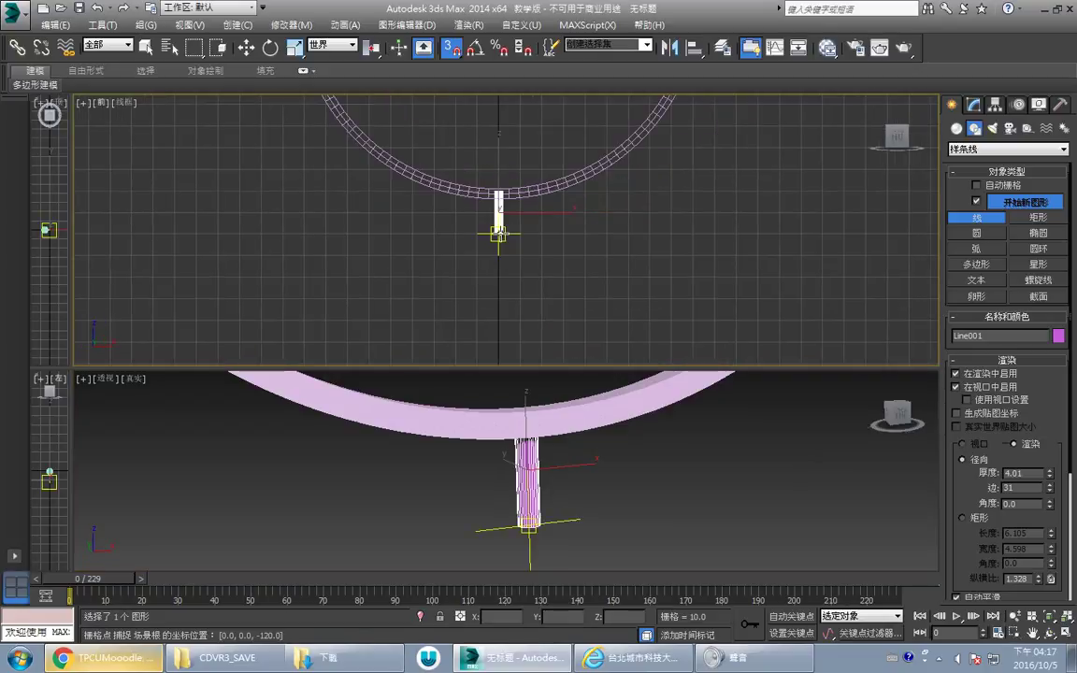
# Step: Draw a base line at the post's bottom, 74.426 thick with 5 sides
pyautogui.click(498, 233)
pyautogui.click(498, 254)
pyautogui.rightClick(561, 235)
pyautogui.moveTo(1052, 477); pyautogui.dragTo(1052, 393)
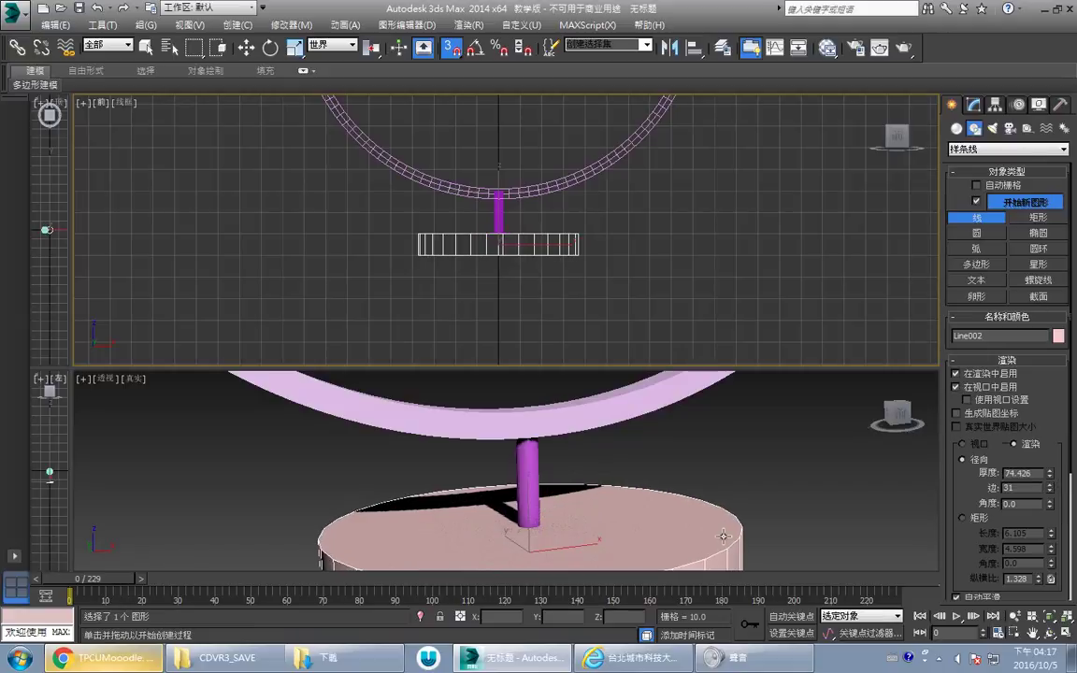
pyautogui.scroll(-3, 646, 408)
pyautogui.moveTo(1049, 493); pyautogui.dragTo(1048, 516)
pyautogui.moveTo(1037, 285); pyautogui.dragTo(1046, 552)
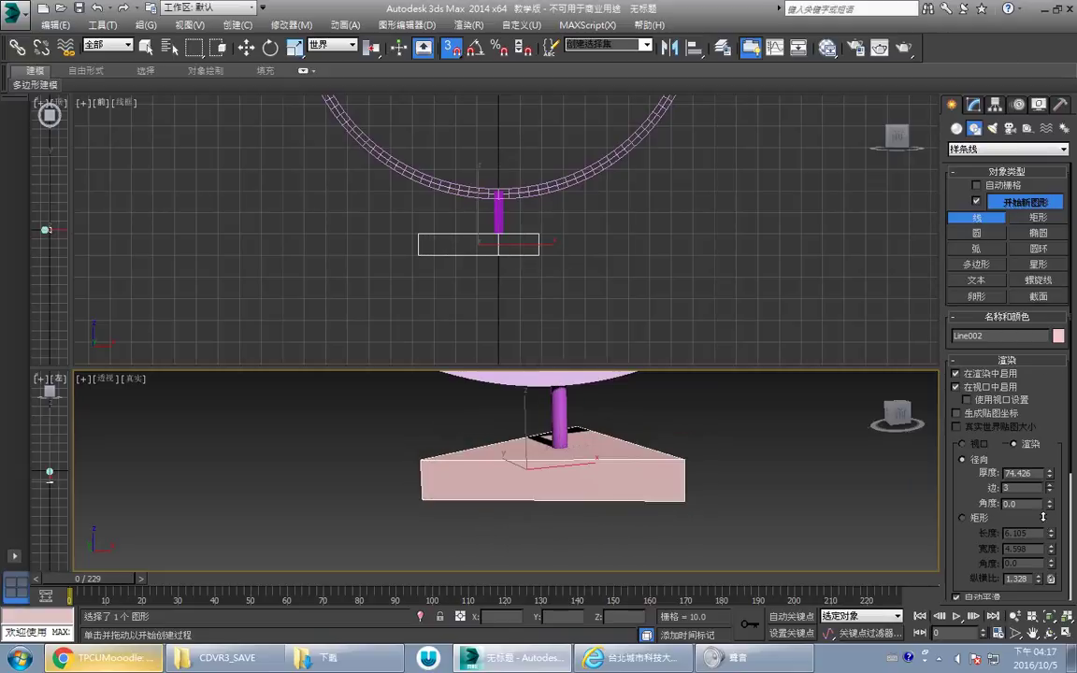
pyautogui.moveTo(1044, 472); pyautogui.dragTo(1045, 444)
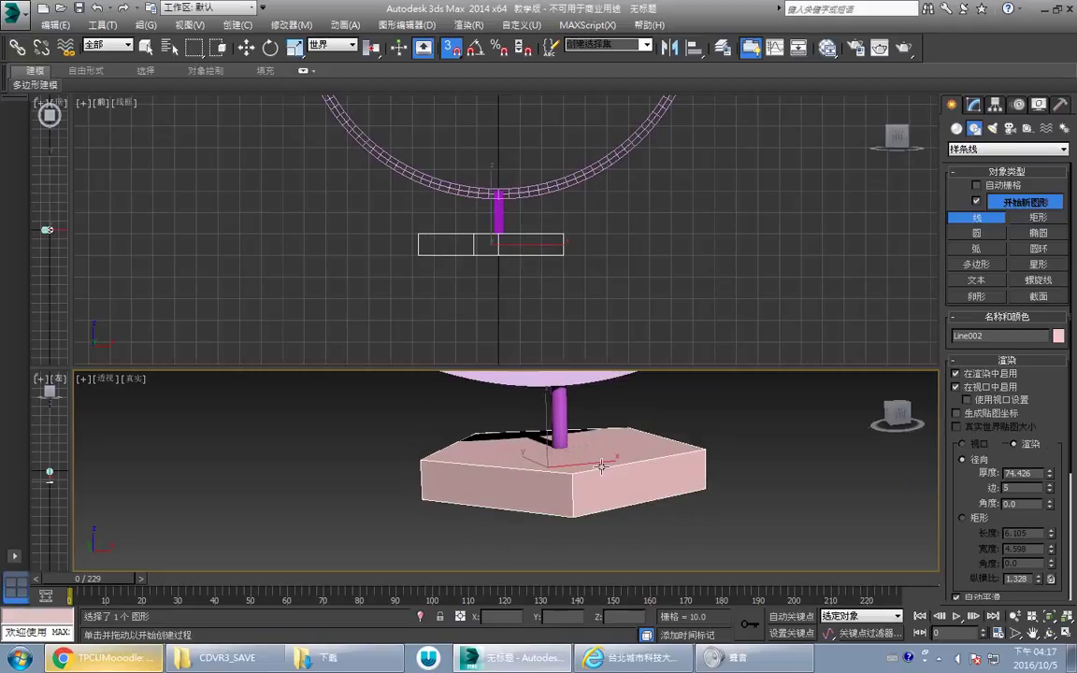
pyautogui.scroll(-4, 601, 466)
pyautogui.moveTo(631, 509); pyautogui.dragTo(664, 506, button='middle')
pyautogui.moveTo(582, 201); pyautogui.dragTo(701, 271, button='middle')
pyautogui.scroll(-3, 701, 271)
pyautogui.moveTo(562, 194); pyautogui.dragTo(499, 194, button='middle')
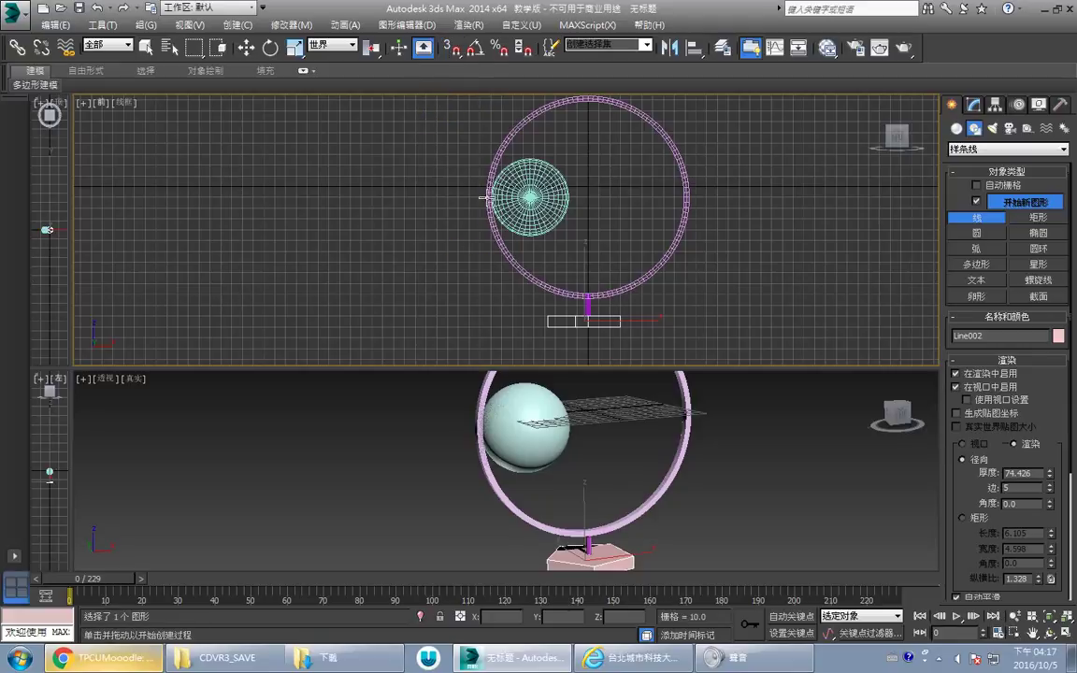
# Step: Draw a thin winding cable line from the sphere's left edge down and left
pyautogui.moveTo(486, 196); pyautogui.dragTo(457, 178)
pyautogui.rightClick(903, 293)
pyautogui.moveTo(1051, 505); pyautogui.dragTo(1058, 531)
pyautogui.click(487, 198)
pyautogui.click(453, 226)
pyautogui.click(458, 247)
pyautogui.click(519, 274)
pyautogui.click(416, 309)
pyautogui.click(436, 325)
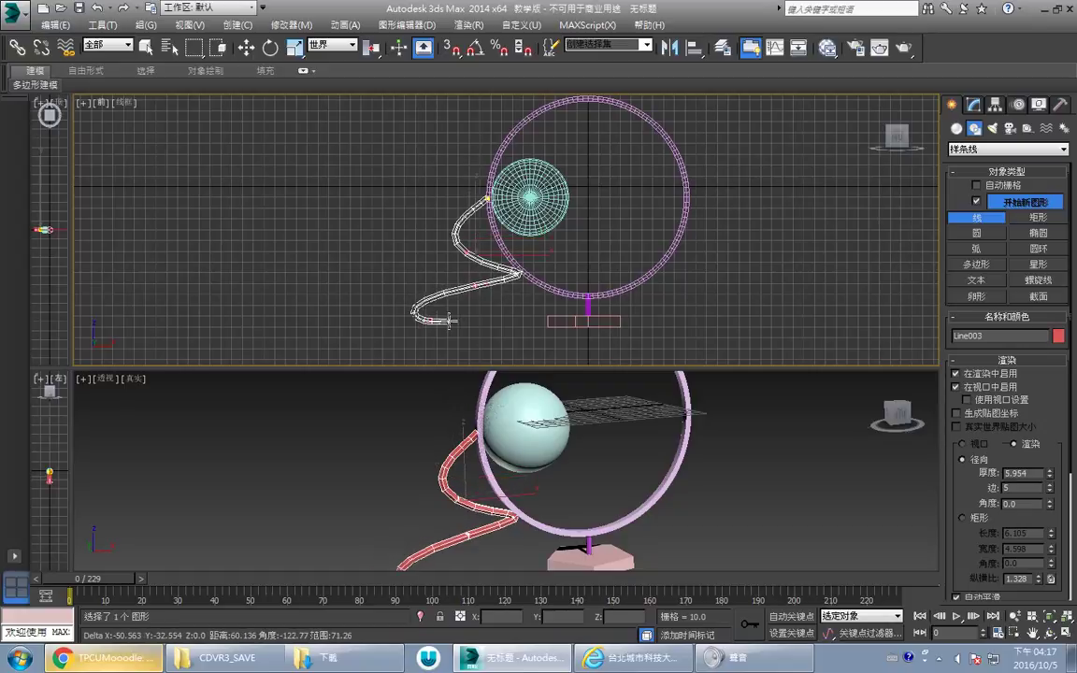
pyautogui.click(259, 324)
pyautogui.rightClick(387, 310)
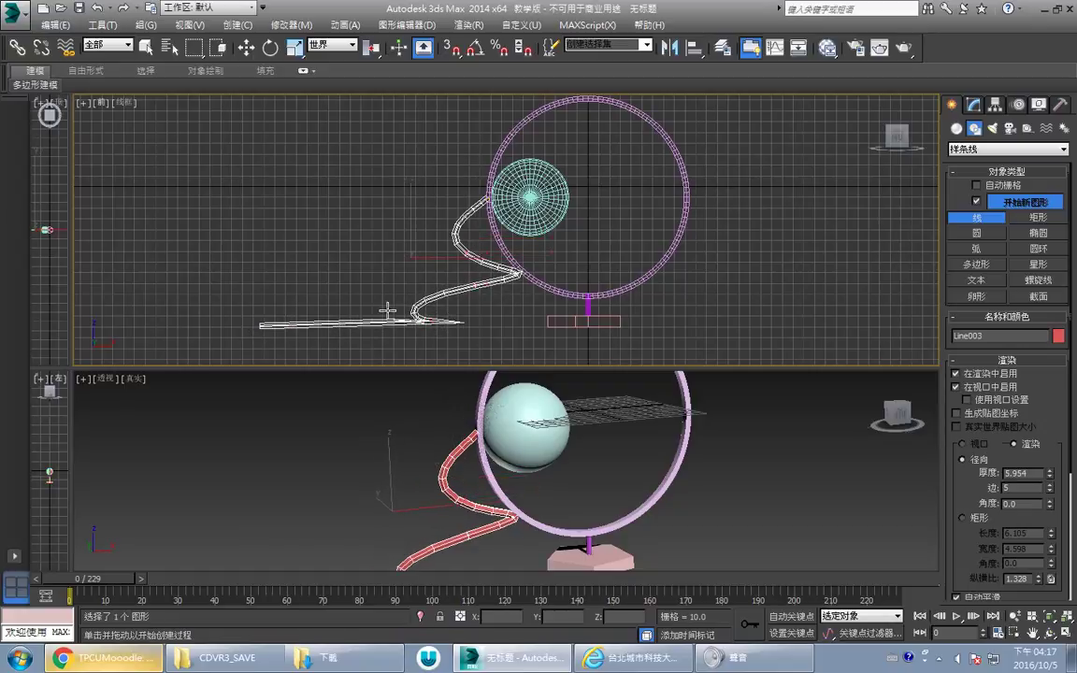
# Step: Draw a second curved line running out to the right
pyautogui.moveTo(654, 205); pyautogui.dragTo(404, 221, button='middle')
pyautogui.click(400, 215)
pyautogui.click(558, 276)
pyautogui.click(553, 319)
pyautogui.click(637, 307)
pyautogui.click(708, 300)
pyautogui.rightClick(708, 300)
pyautogui.rightClick(245, 289)
pyautogui.moveTo(244, 289); pyautogui.dragTo(556, 226, button='middle')
pyautogui.hotkey('ctrl', 'z')
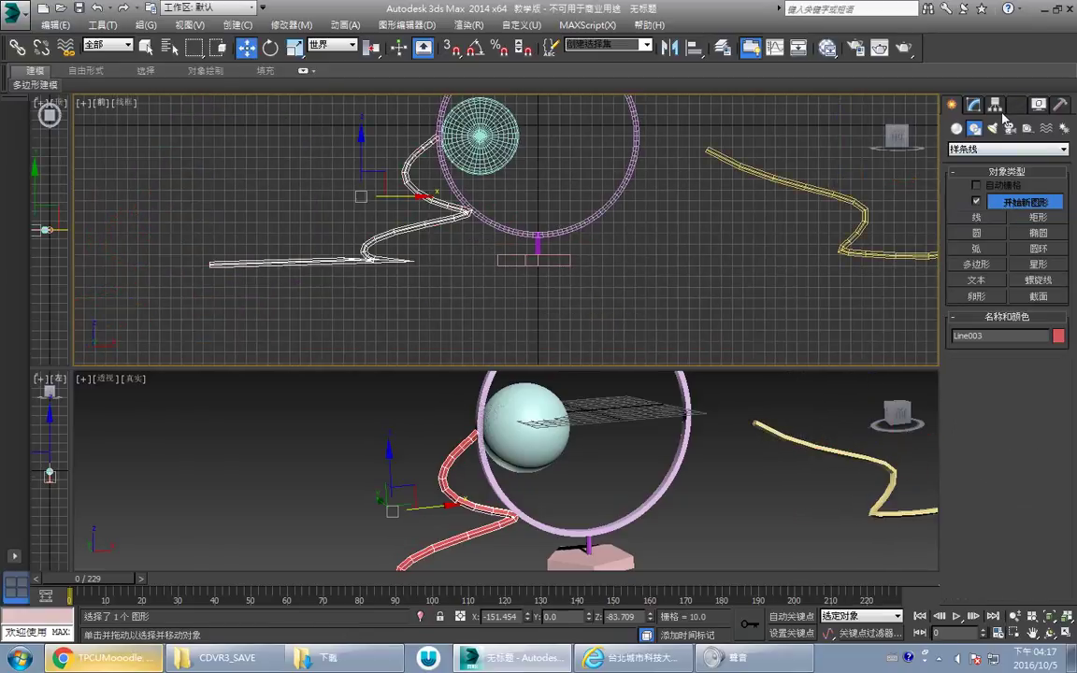
# Step: Thin the cable to 4.466 and give it a white object colour
pyautogui.click(973, 105)
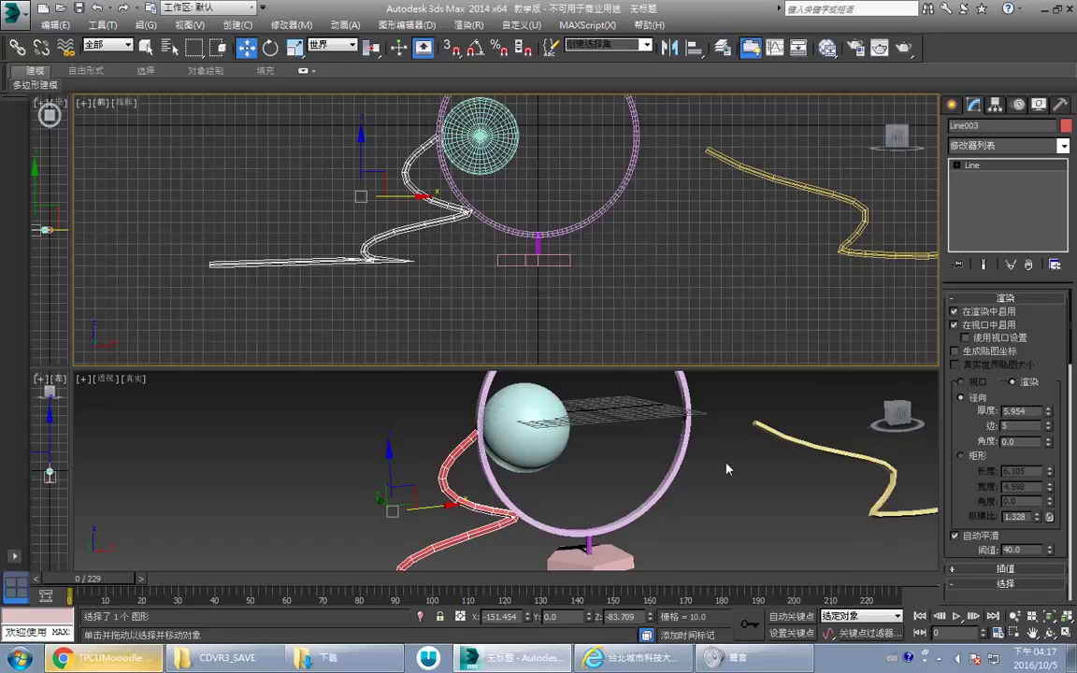
pyautogui.keyDown('alt'); pyautogui.moveTo(727, 468); pyautogui.dragTo(890, 462, button='middle'); pyautogui.keyUp('alt')
pyautogui.moveTo(1048, 414); pyautogui.dragTo(1053, 432)
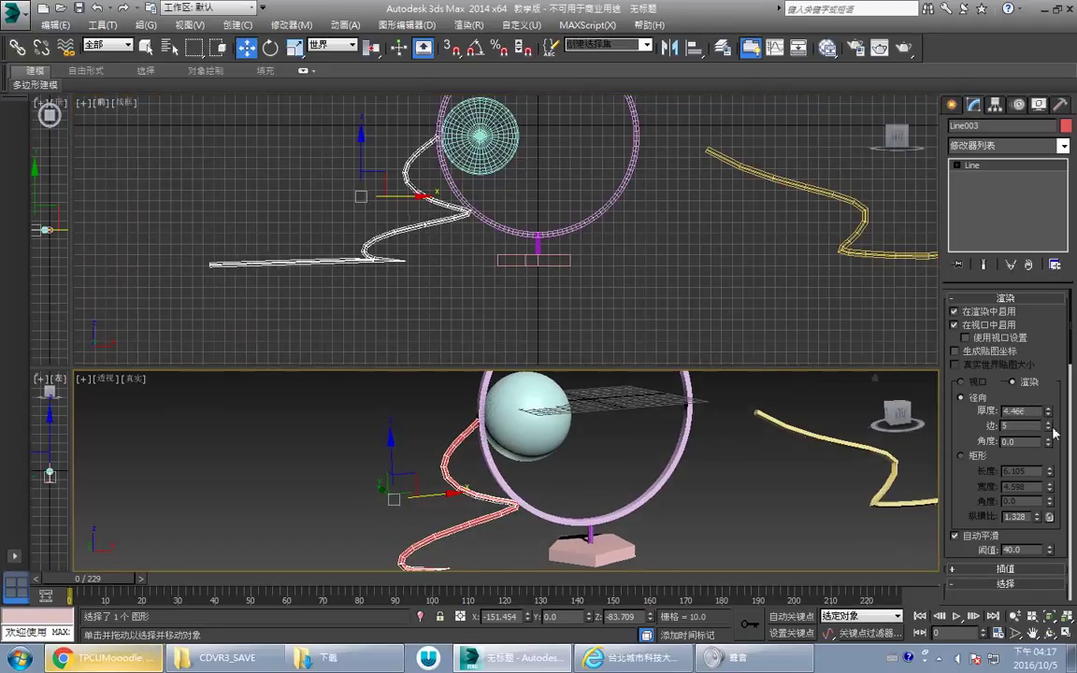
pyautogui.click(1067, 634)
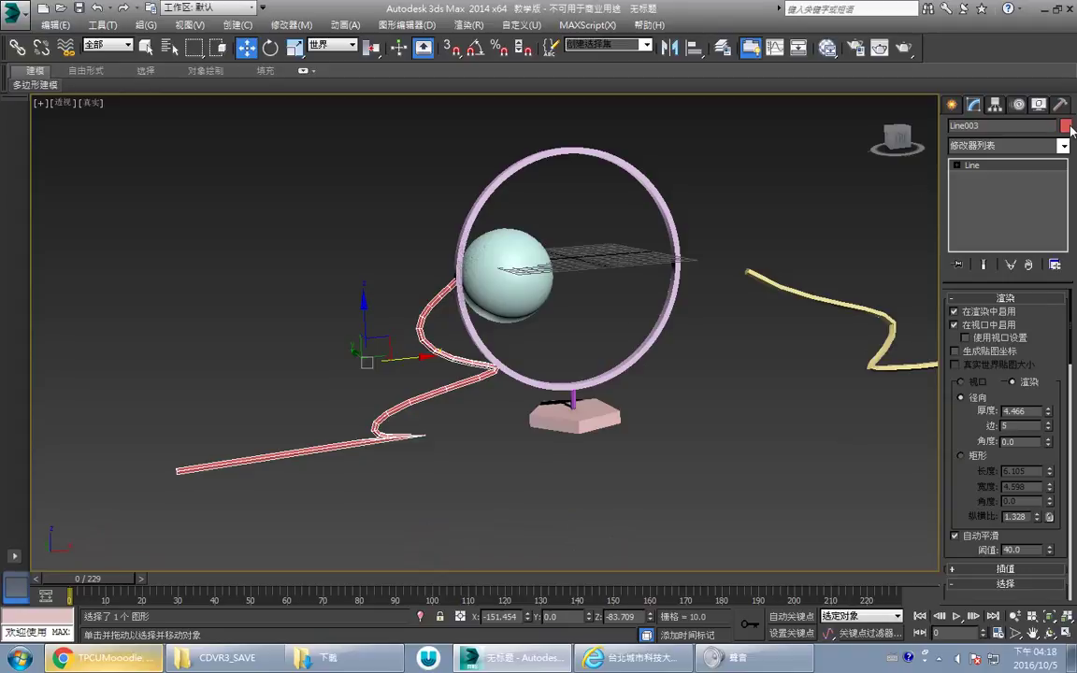
pyautogui.click(1065, 125)
pyautogui.click(671, 354)
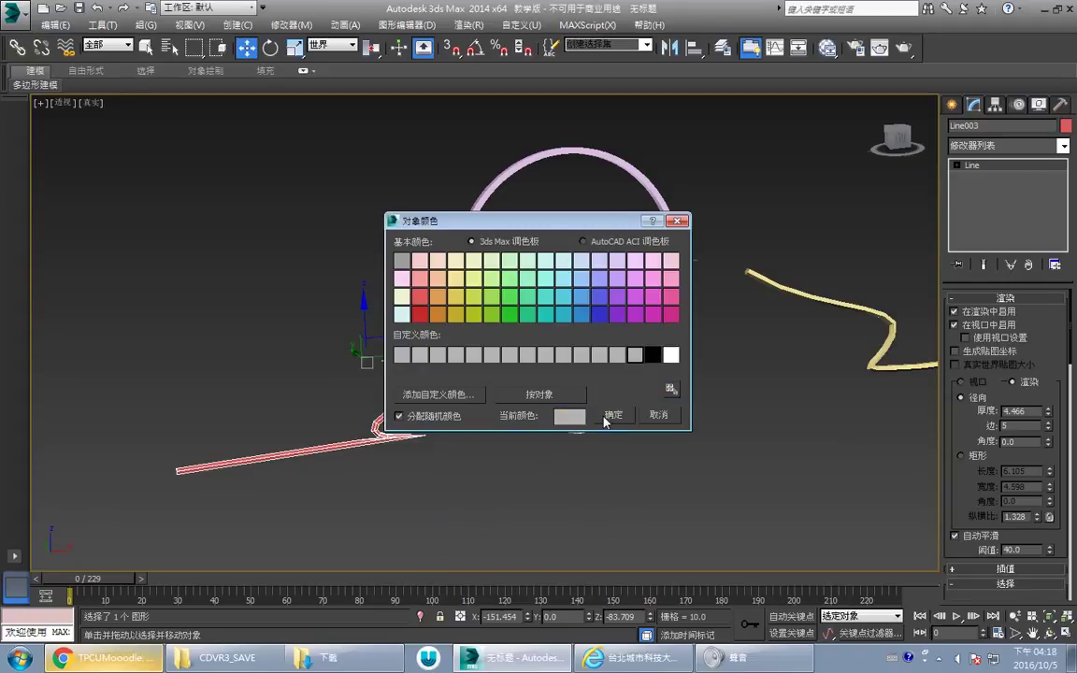
pyautogui.click(610, 415)
# Step: Colour the sphere, ring, post and base grey
pyautogui.moveTo(494, 443); pyautogui.dragTo(719, 121)
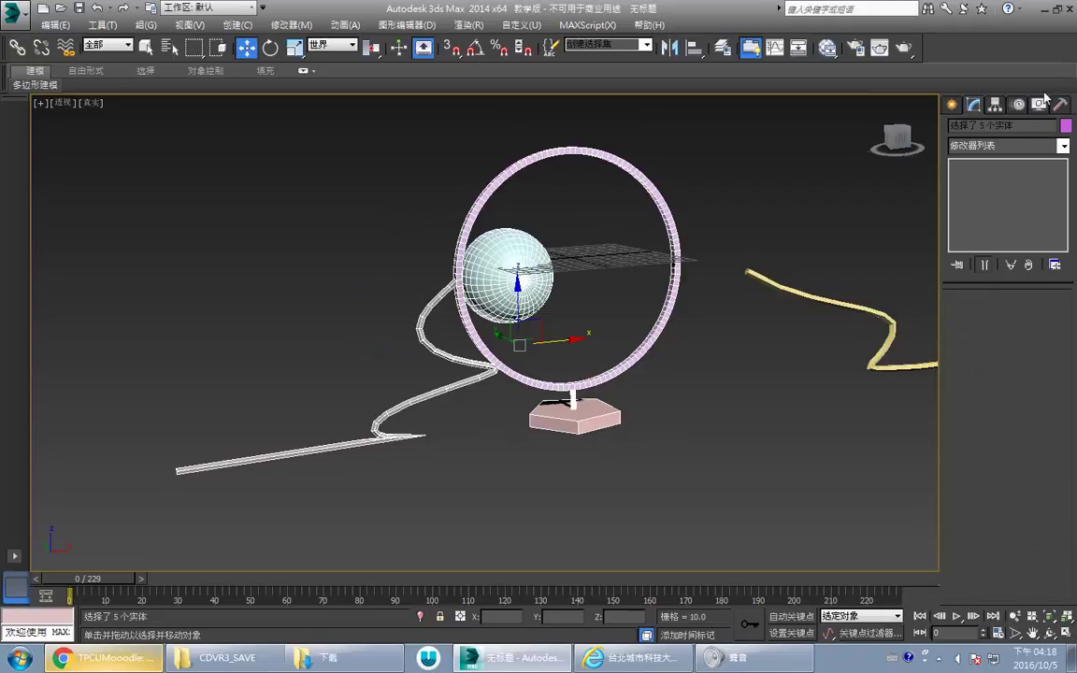
pyautogui.click(1065, 125)
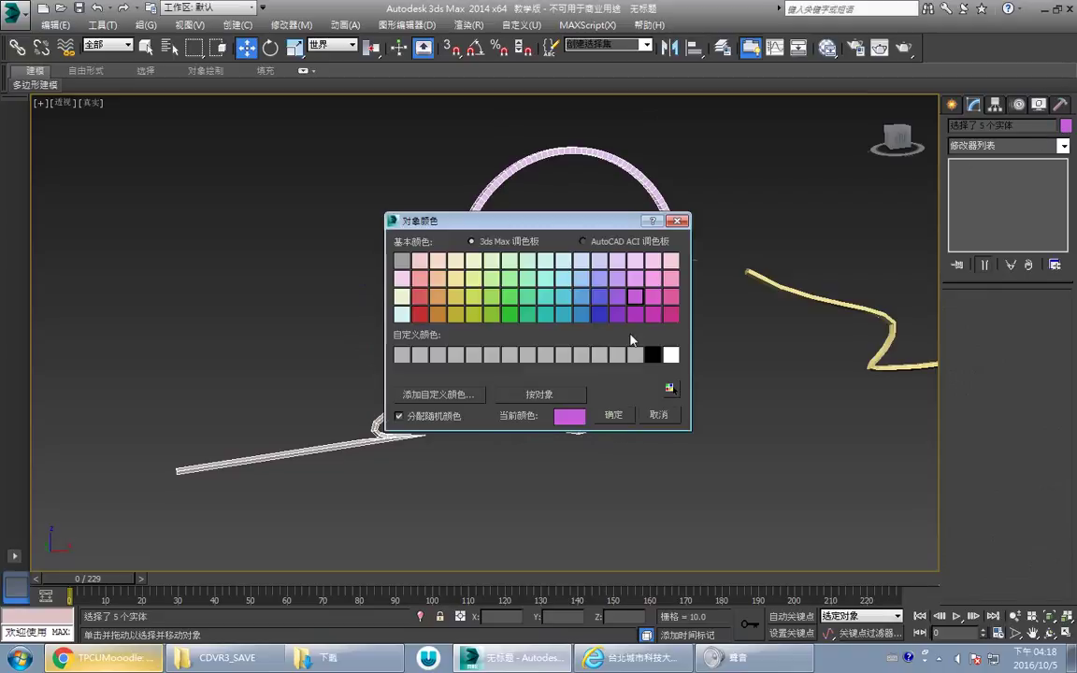
pyautogui.click(610, 417)
# Step: Recolour the sphere orange, then change it to a lighter yellow
pyautogui.click(516, 281)
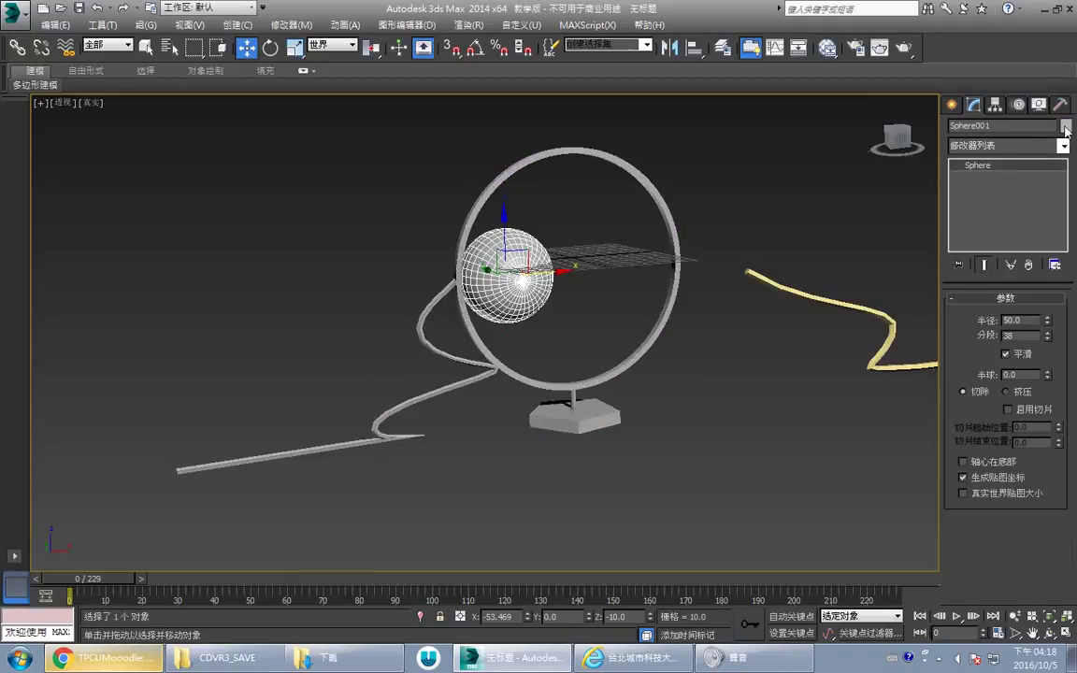
pyautogui.click(1066, 125)
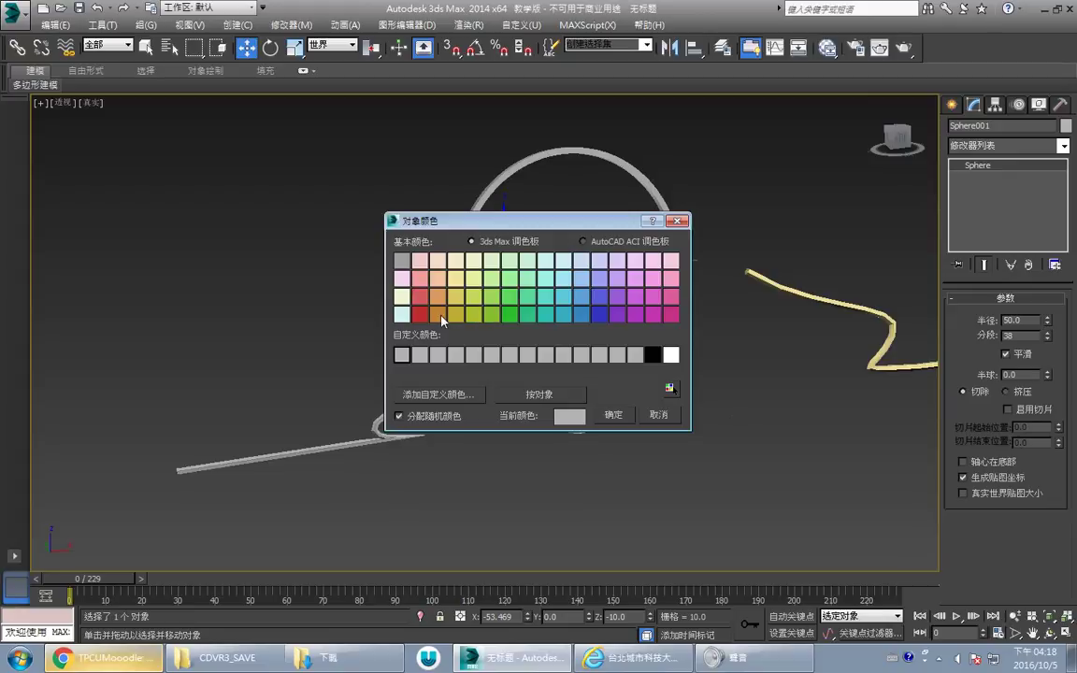
pyautogui.click(613, 414)
pyautogui.click(756, 365)
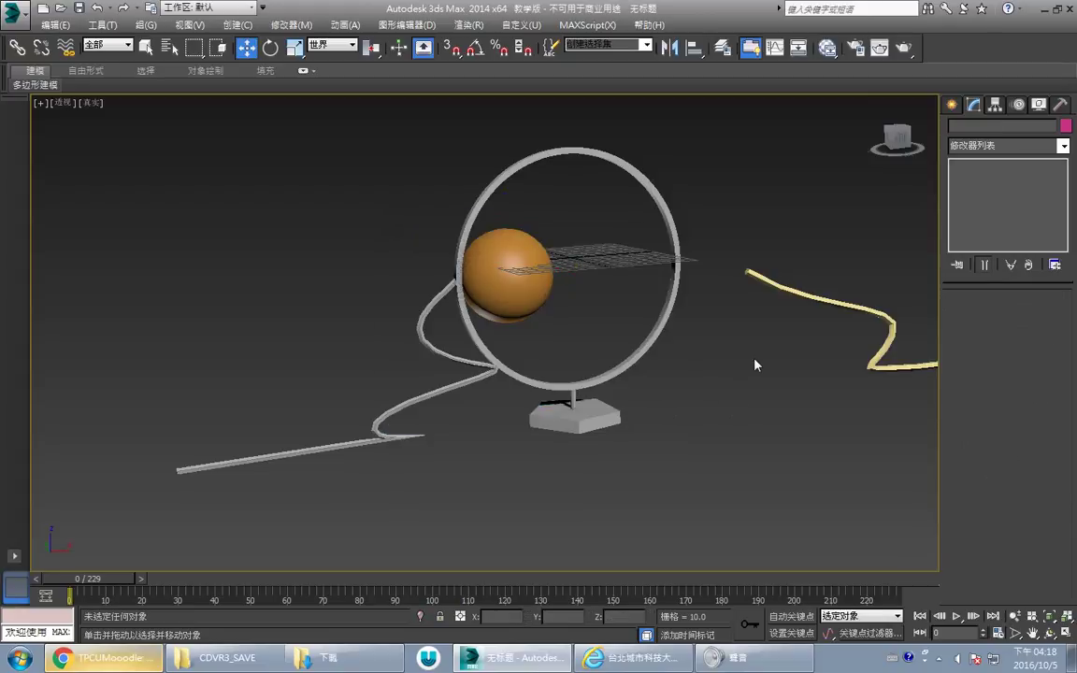
pyautogui.click(483, 293)
pyautogui.click(1066, 125)
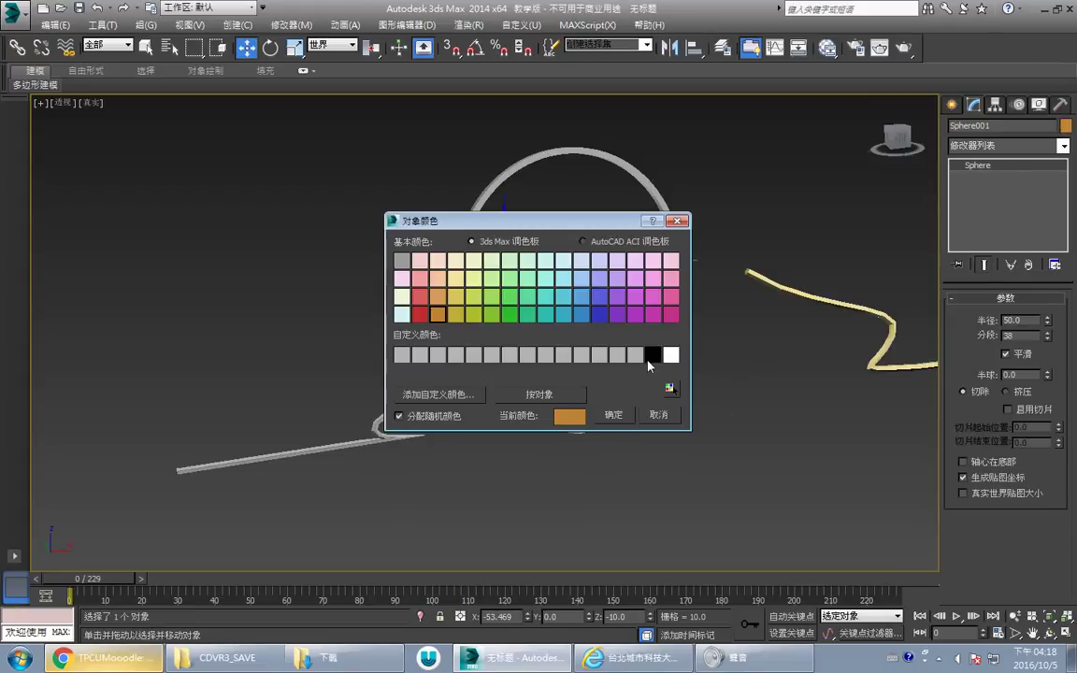
pyautogui.click(456, 296)
pyautogui.click(613, 414)
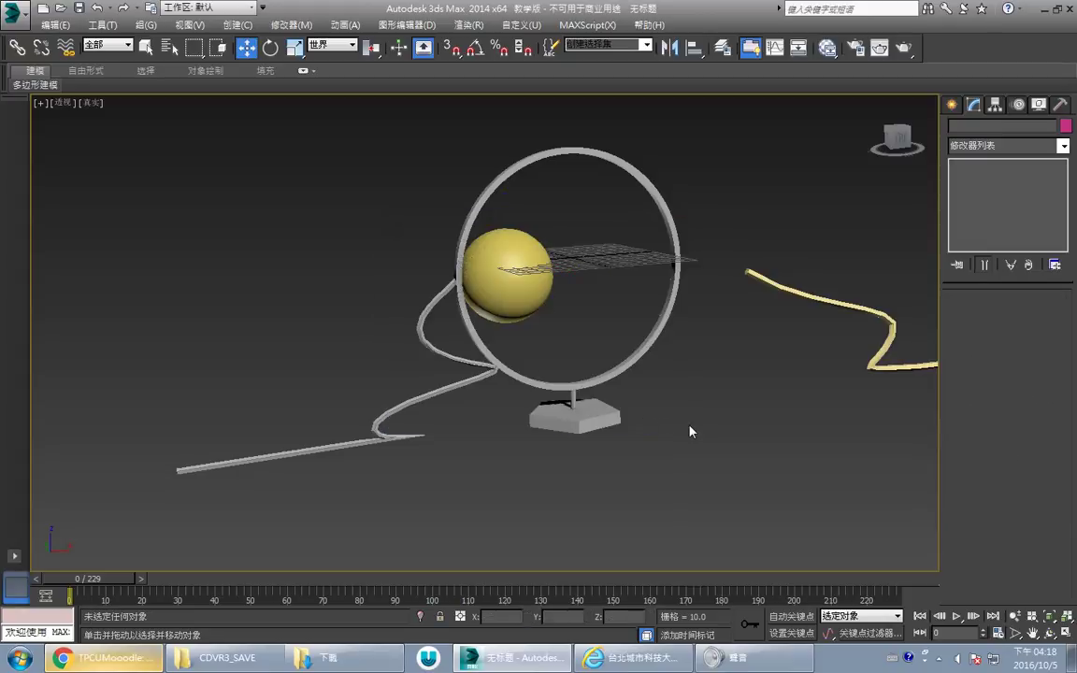
# Step: Colour the ring black and orbit around the finished lamp
pyautogui.click(671, 309)
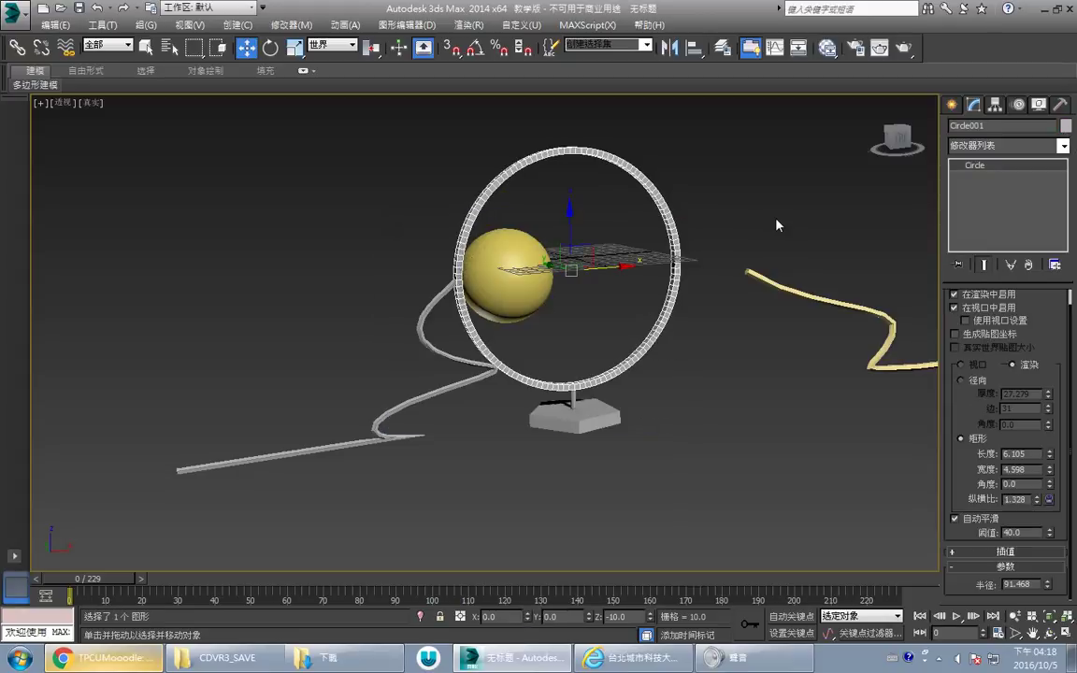
pyautogui.click(1067, 126)
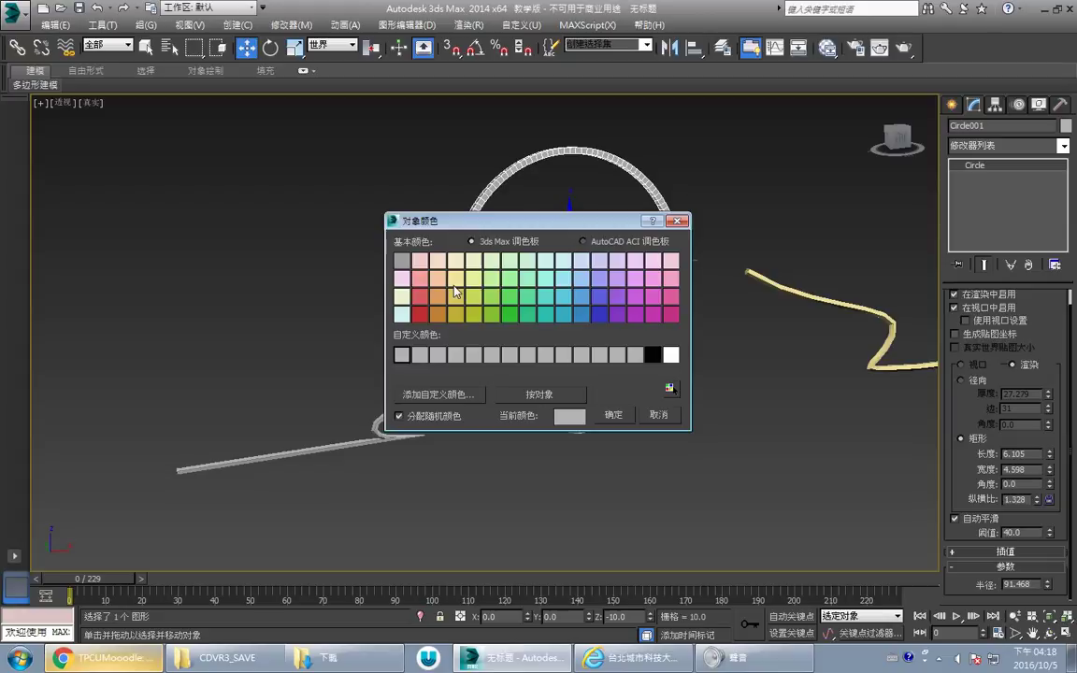
pyautogui.click(401, 261)
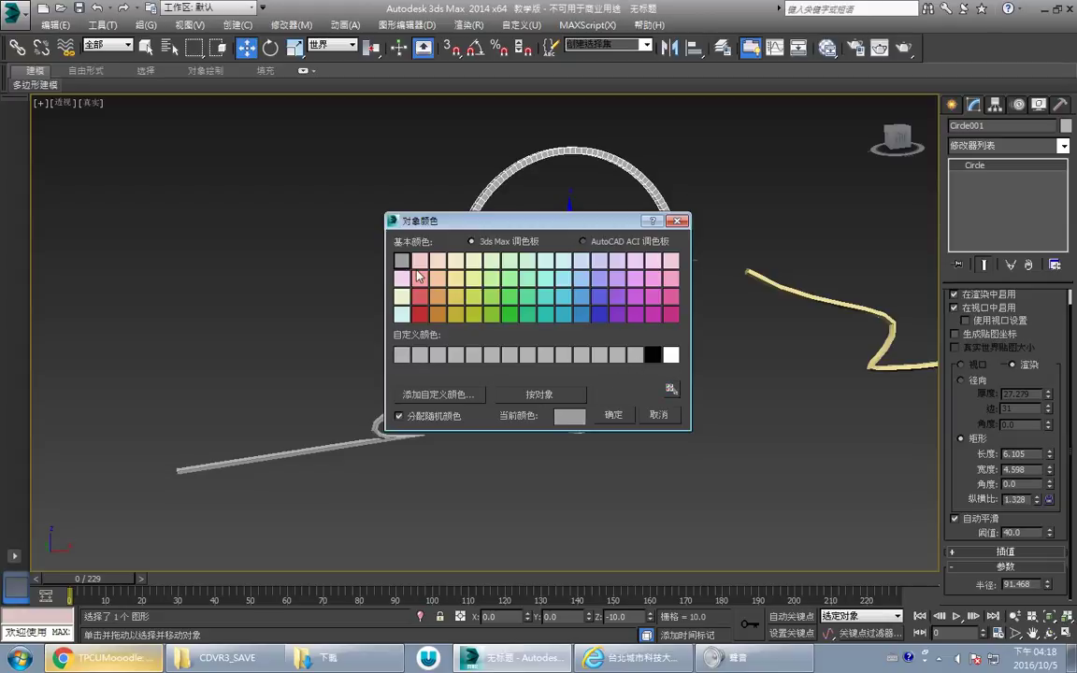
pyautogui.click(613, 414)
pyautogui.click(721, 393)
pyautogui.moveTo(756, 394); pyautogui.dragTo(757, 421, button='middle')
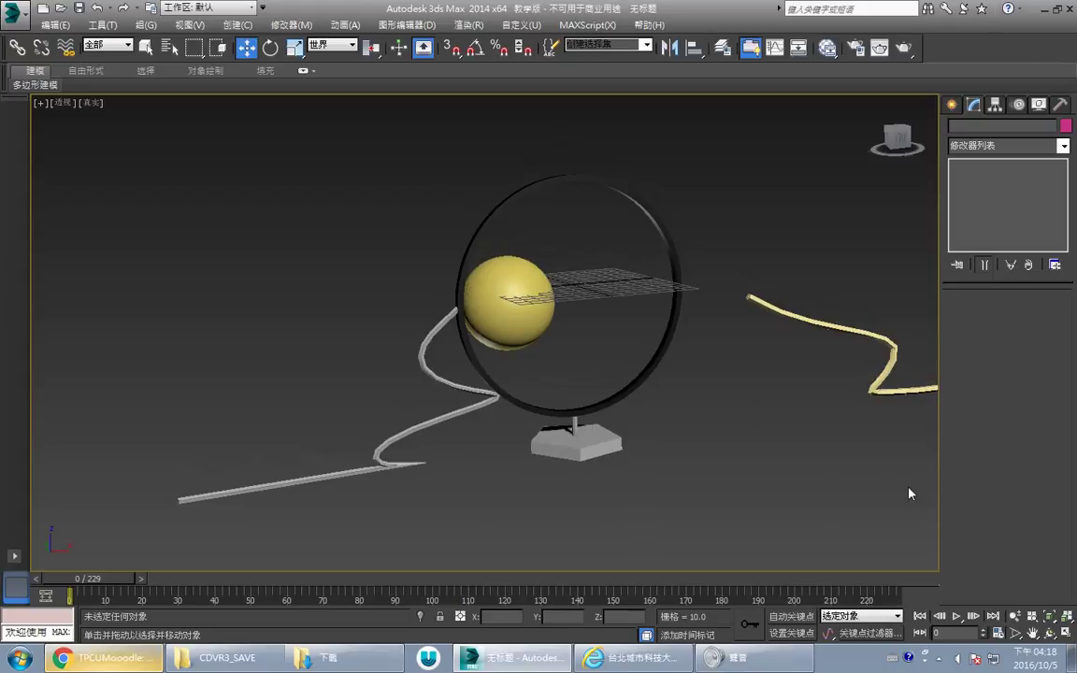
pyautogui.click(1050, 635)
pyautogui.moveTo(464, 413); pyautogui.dragTo(472, 387)
# Step: Make the white cable a 14-sided tube 1.563 thick and enter Vertex editing
pyautogui.click(441, 362)
pyautogui.scroll(8, 441, 362)
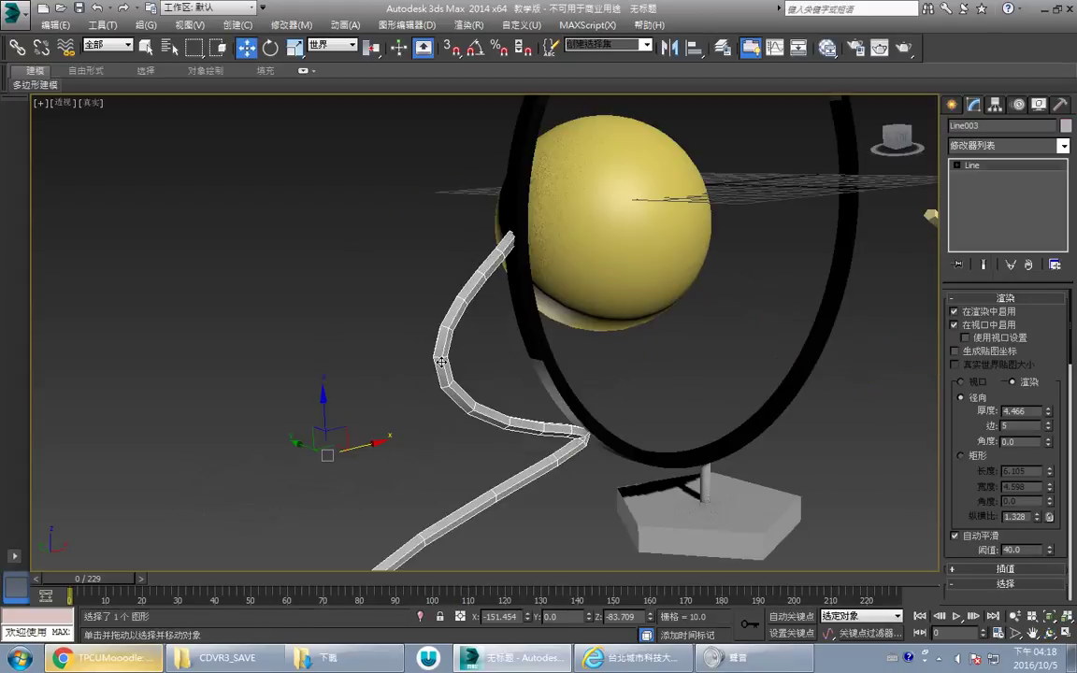
pyautogui.moveTo(1048, 430)
pyautogui.mouseDown()
pyautogui.moveTo(1047, 414)
pyautogui.moveTo(1047, 446)
pyautogui.mouseUp()
pyautogui.scroll(-4, 508, 323)
pyautogui.scroll(-5, 507, 324)
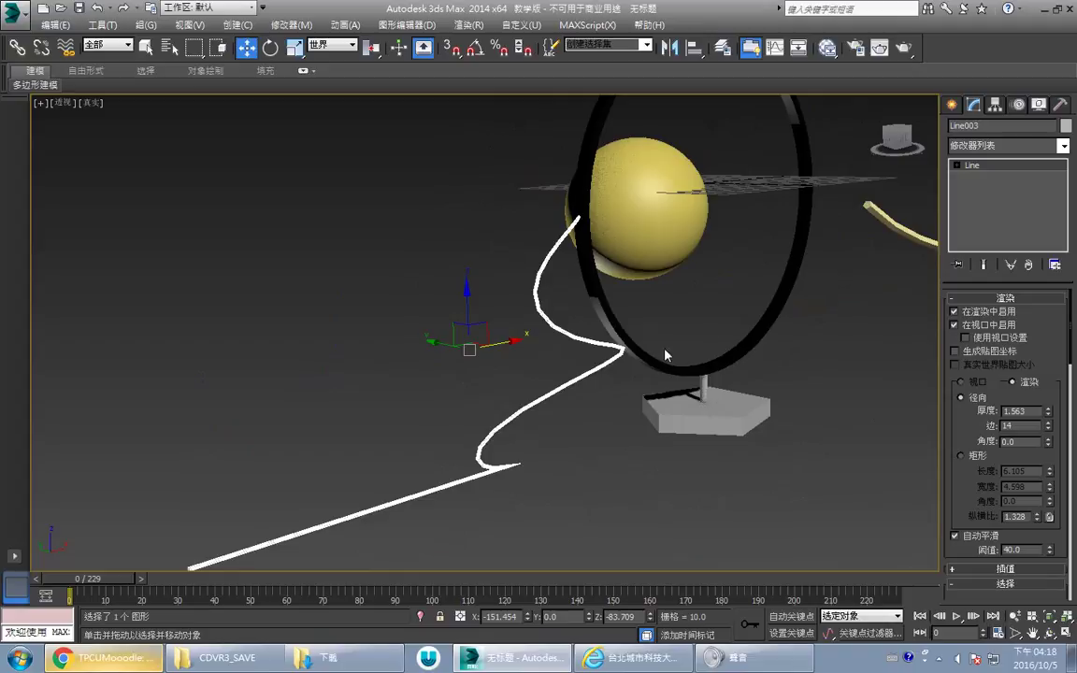
pyautogui.click(954, 166)
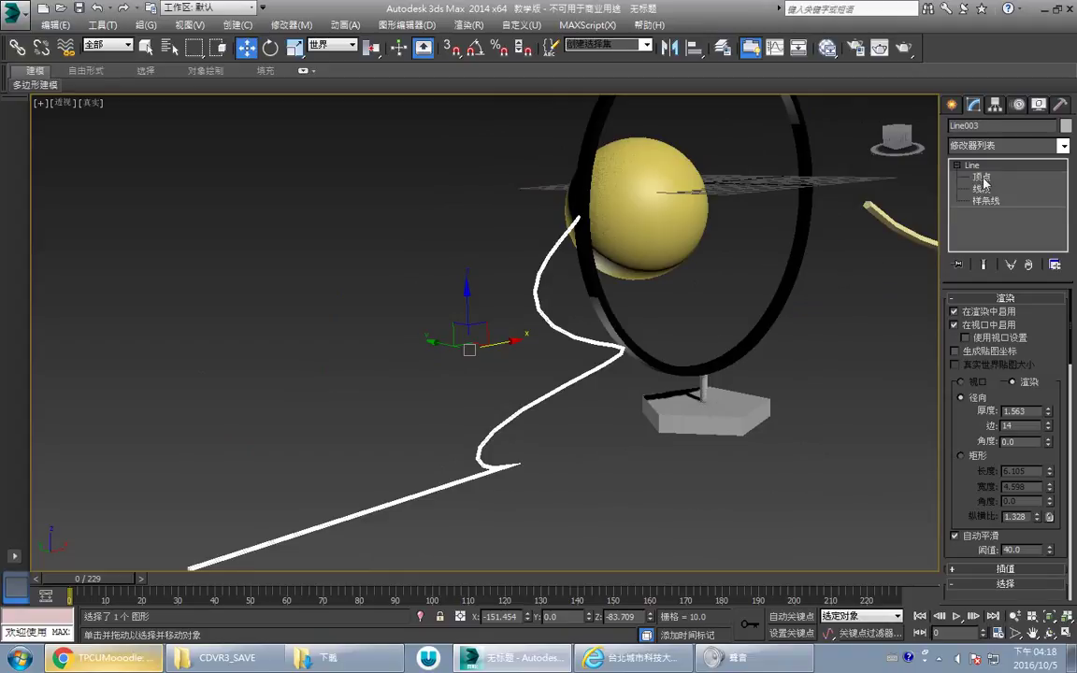
pyautogui.click(981, 177)
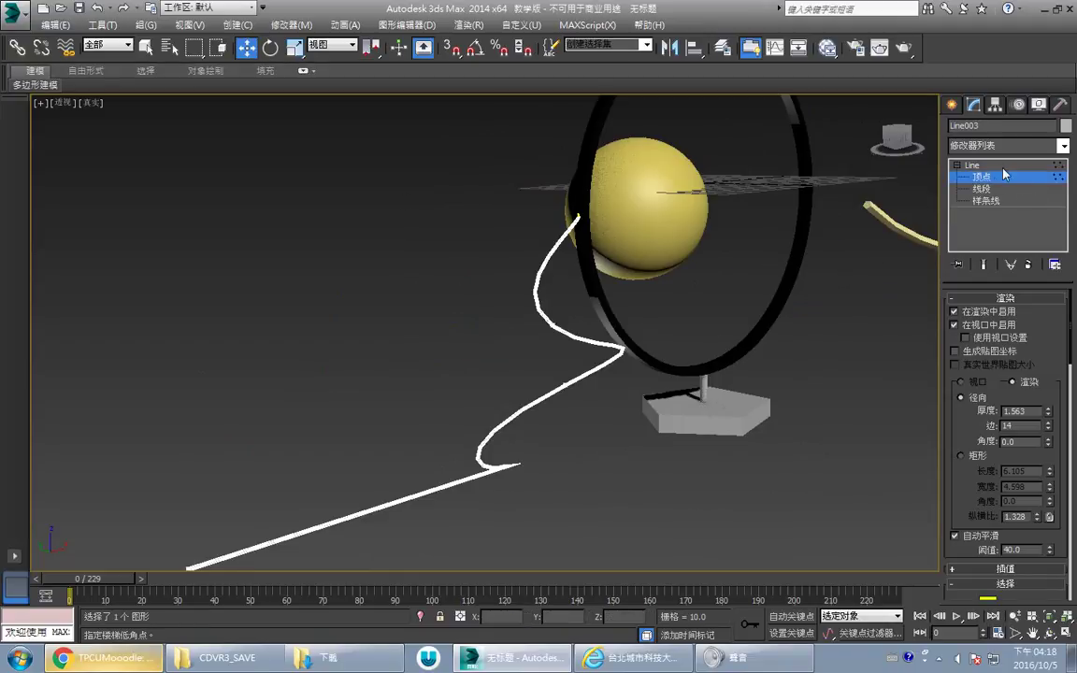
pyautogui.click(973, 176)
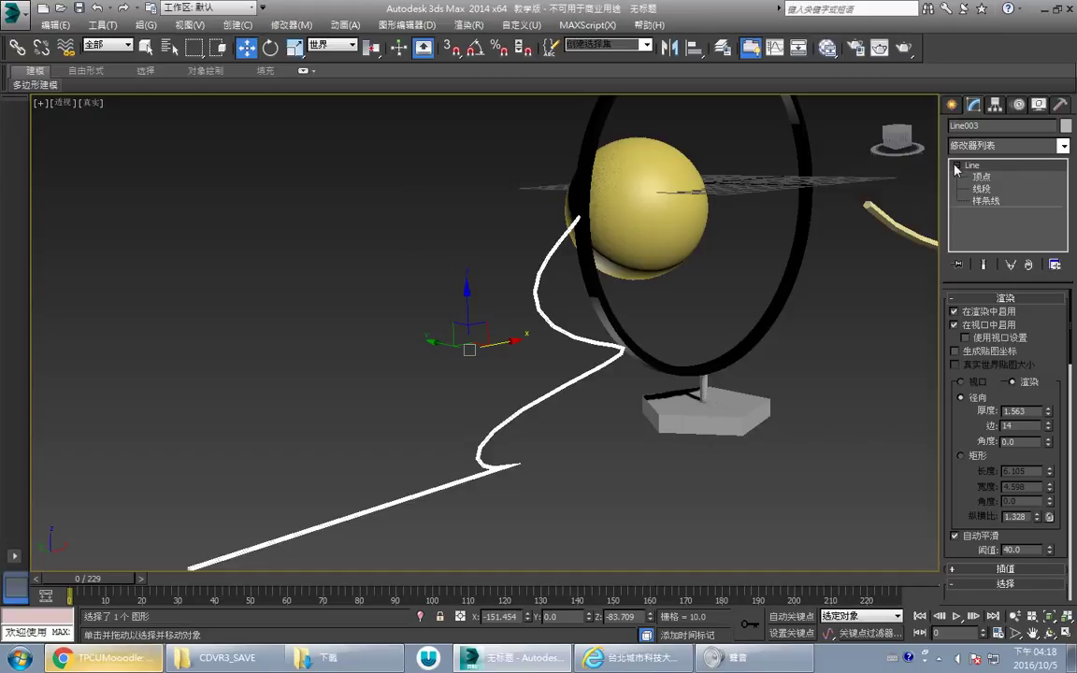
pyautogui.click(974, 175)
# Step: Move the cable's top vertex and delete several vertices along it
pyautogui.moveTo(655, 277); pyautogui.dragTo(654, 276)
pyautogui.moveTo(613, 225); pyautogui.dragTo(572, 235)
pyautogui.click(553, 325)
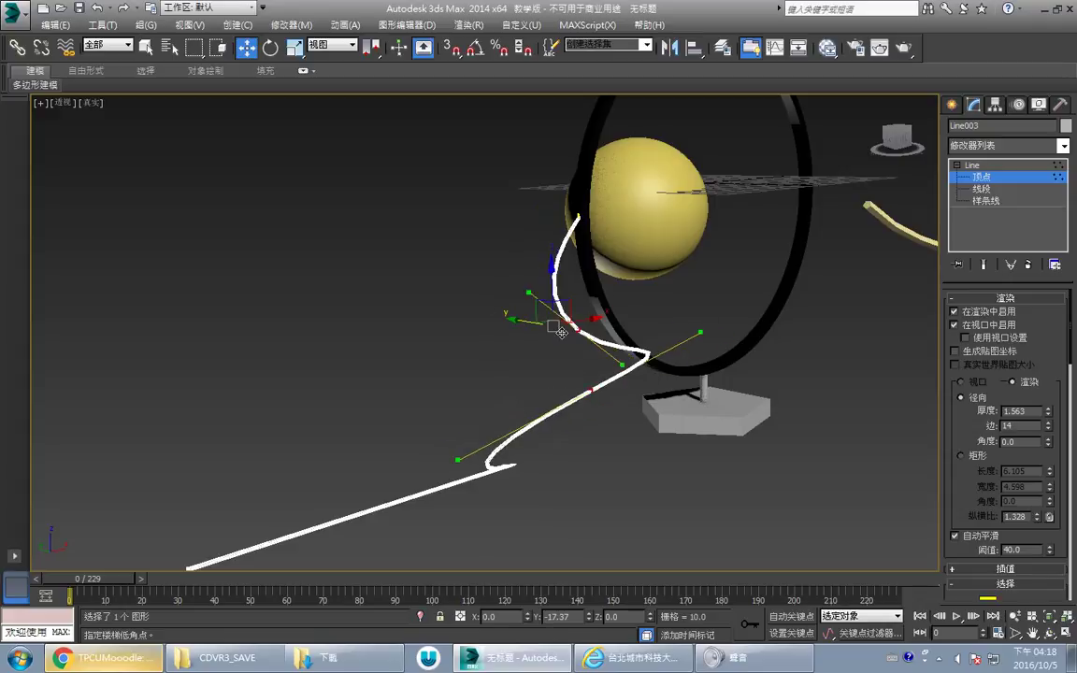
pyautogui.moveTo(390, 154); pyautogui.dragTo(739, 520)
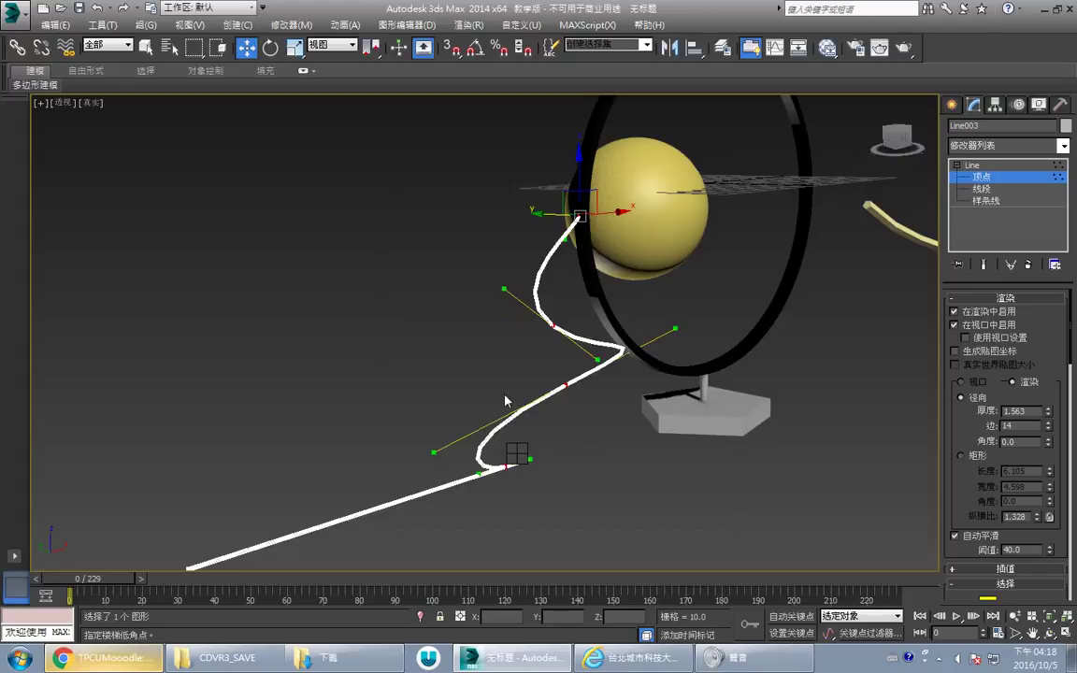
pyautogui.press('Delete')
# Step: Move mid-curve vertices to smooth the cable's bend down past the stand
pyautogui.click(542, 362)
pyautogui.keyDown('alt'); pyautogui.moveTo(542, 362); pyautogui.dragTo(601, 413, button='middle'); pyautogui.keyUp('alt')
pyautogui.moveTo(542, 374); pyautogui.dragTo(563, 448)
pyautogui.click(576, 387)
pyautogui.moveTo(576, 386); pyautogui.dragTo(566, 332)
pyautogui.click(1049, 636)
pyautogui.moveTo(498, 339); pyautogui.dragTo(553, 392)
pyautogui.rightClick(565, 385)
pyautogui.scroll(-2, 632, 464)
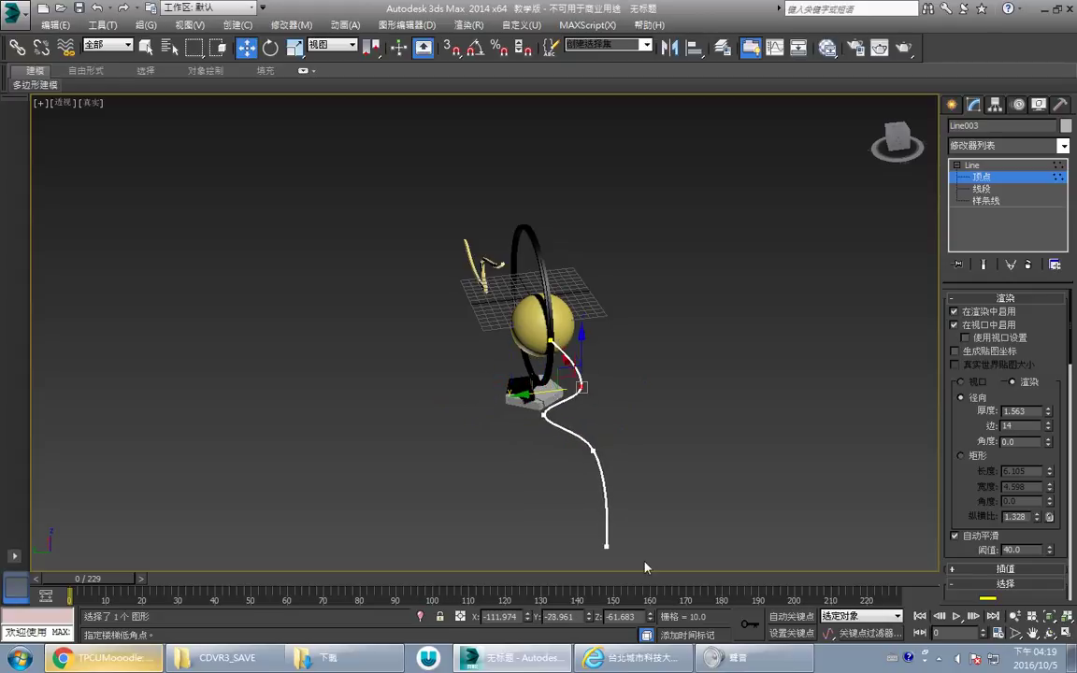
# Step: Move a white cable vertex up-left so the cable's top end meets the sphere
pyautogui.click(1018, 181)
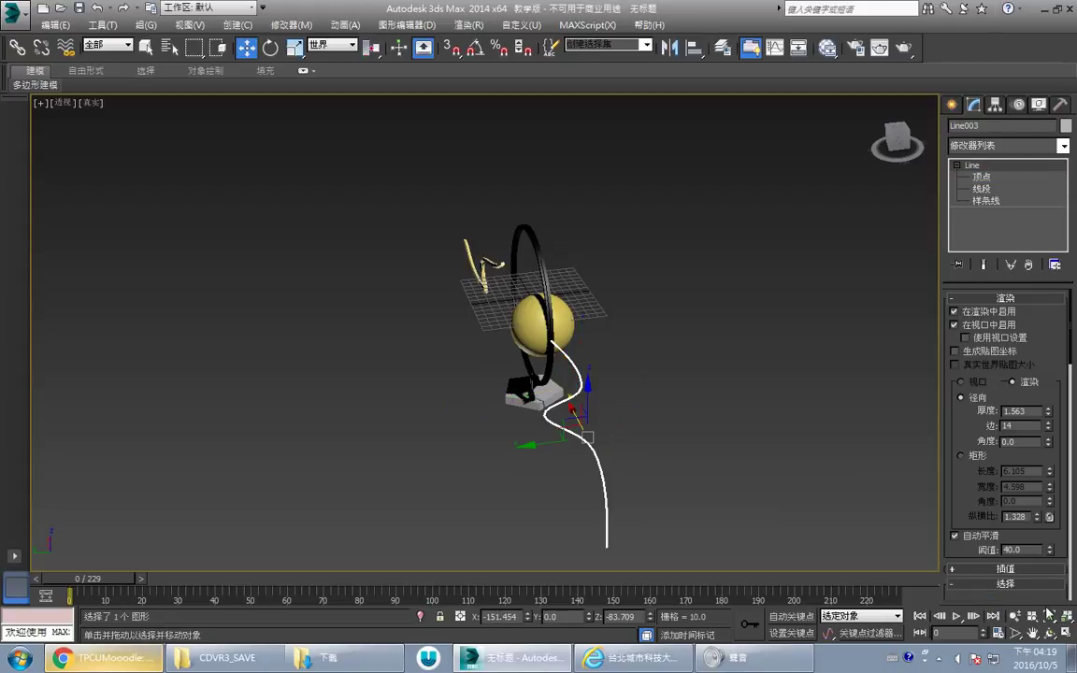
pyautogui.click(1051, 638)
pyautogui.moveTo(486, 336)
pyautogui.mouseDown()
pyautogui.moveTo(445, 323)
pyautogui.moveTo(515, 348)
pyautogui.moveTo(472, 335)
pyautogui.mouseUp()
pyautogui.press('w')
pyautogui.click(981, 177)
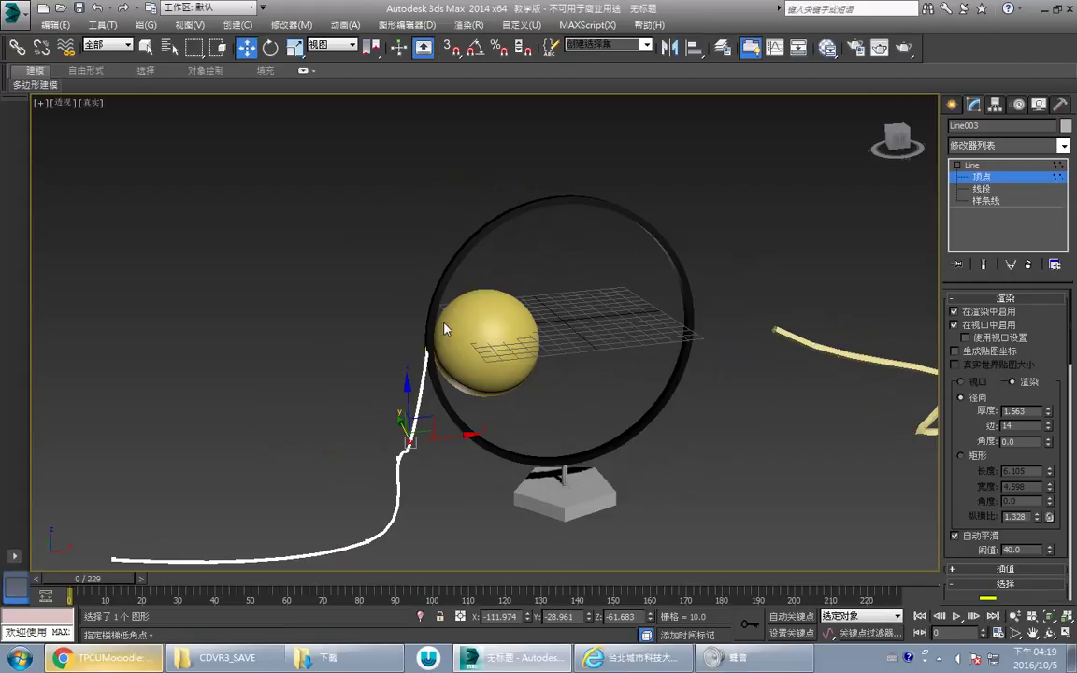
pyautogui.click(407, 441)
pyautogui.moveTo(397, 420); pyautogui.dragTo(375, 376)
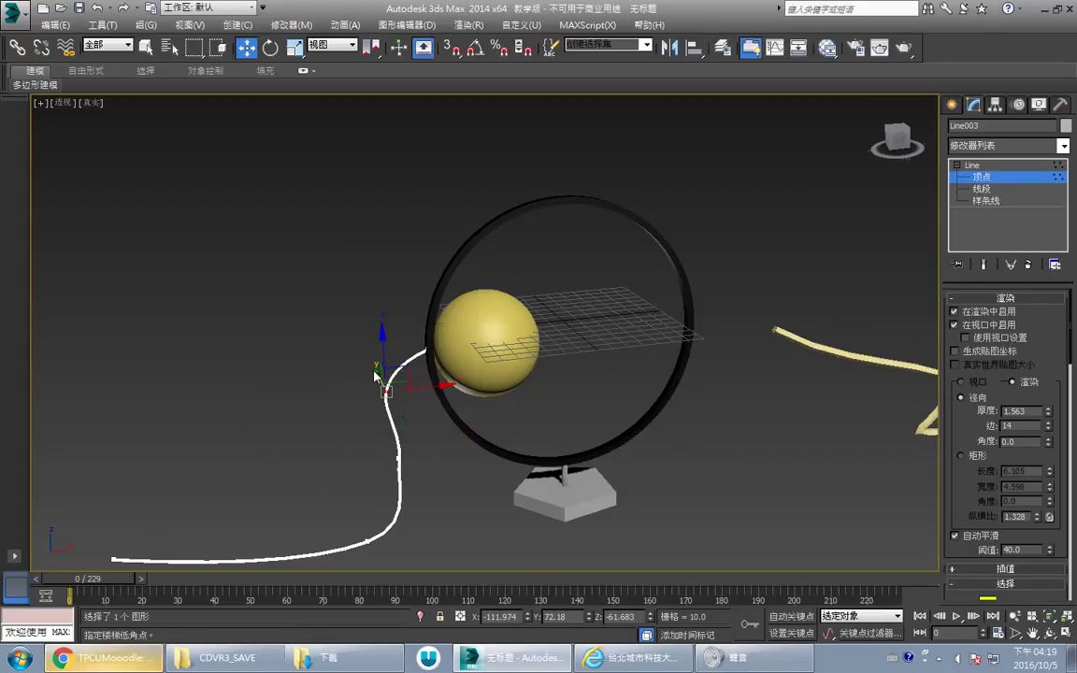
# Step: Select all the cable's vertices and return to the Line object level
pyautogui.keyDown('alt'); pyautogui.moveTo(710, 355); pyautogui.dragTo(602, 452, button='middle'); pyautogui.keyUp('alt')
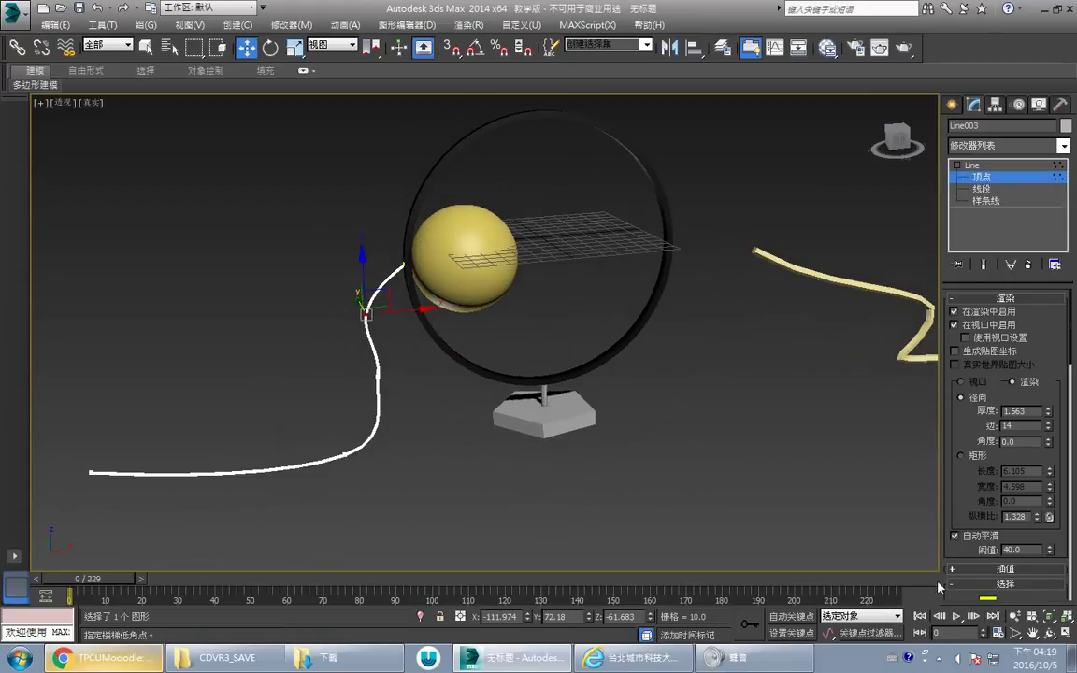
pyautogui.click(1050, 634)
pyautogui.moveTo(548, 323); pyautogui.dragTo(493, 349)
pyautogui.rightClick(463, 236)
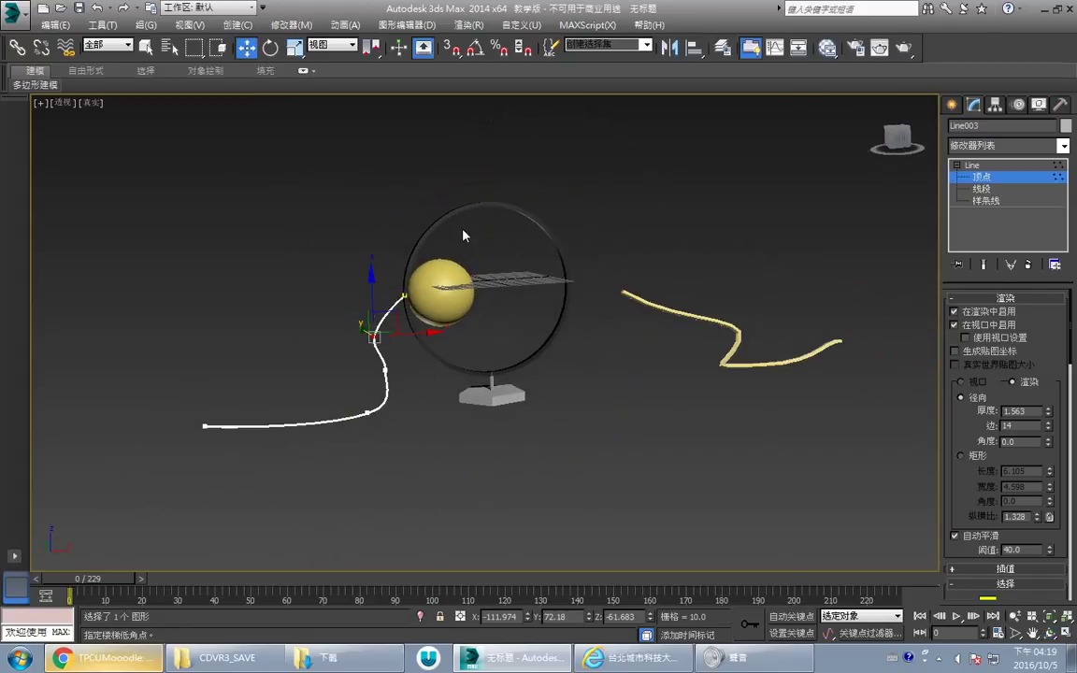
pyautogui.hotkey('ctrl', 'a')
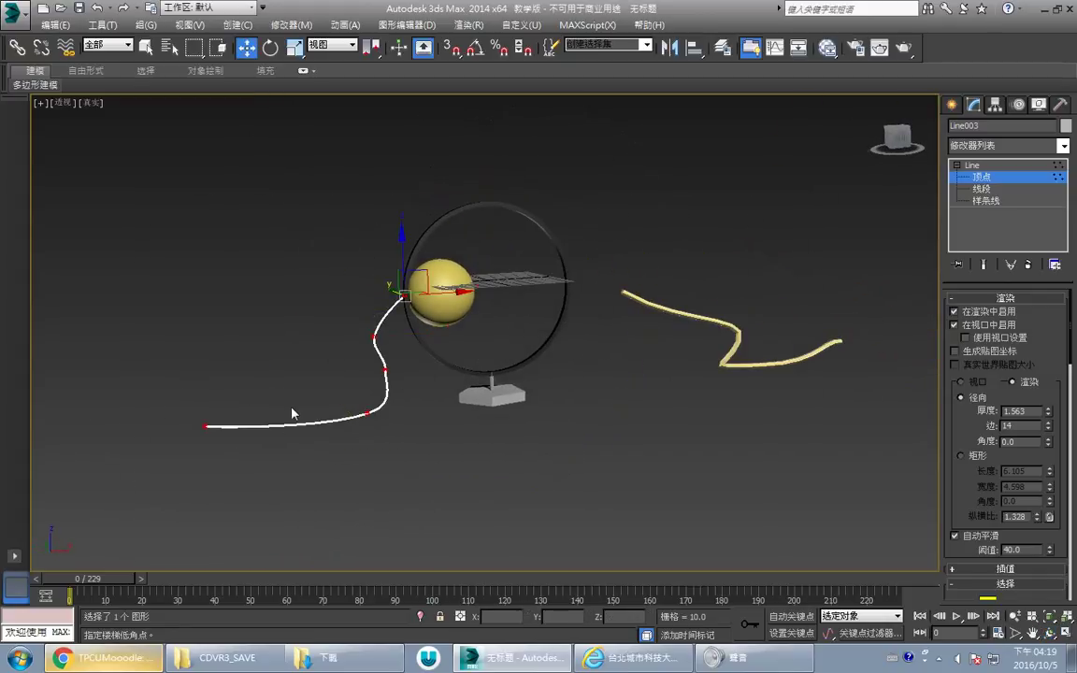
pyautogui.click(1017, 171)
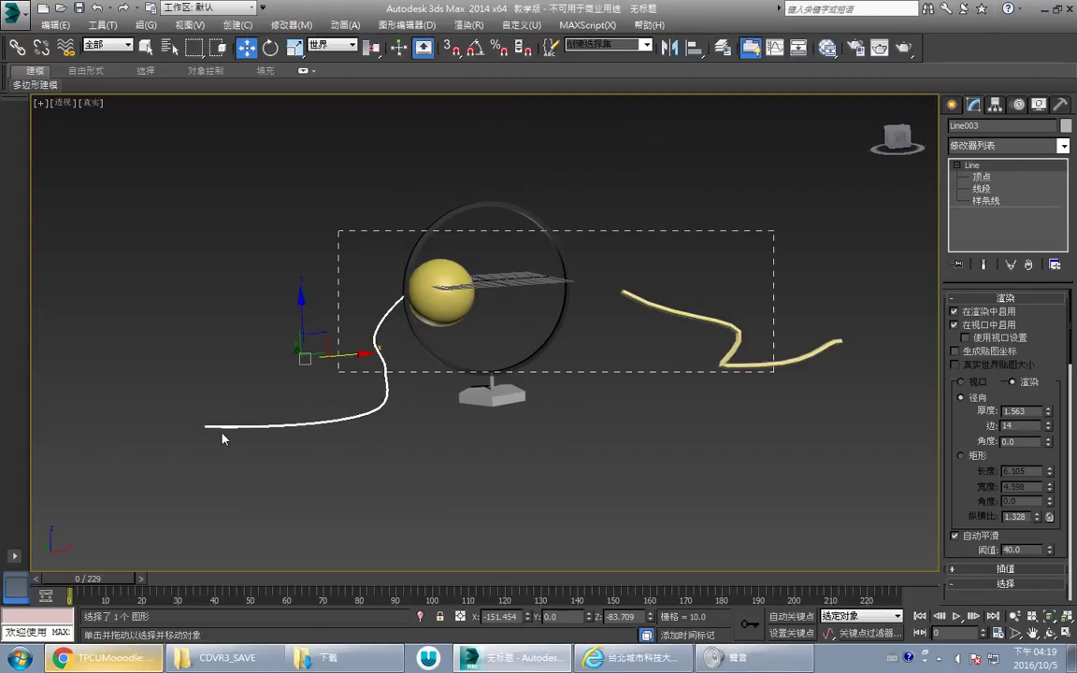
# Step: Delete every object in the scene and restore the four-viewport layout with Top active
pyautogui.hotkey('ctrl', 'a')
pyautogui.press('Delete')
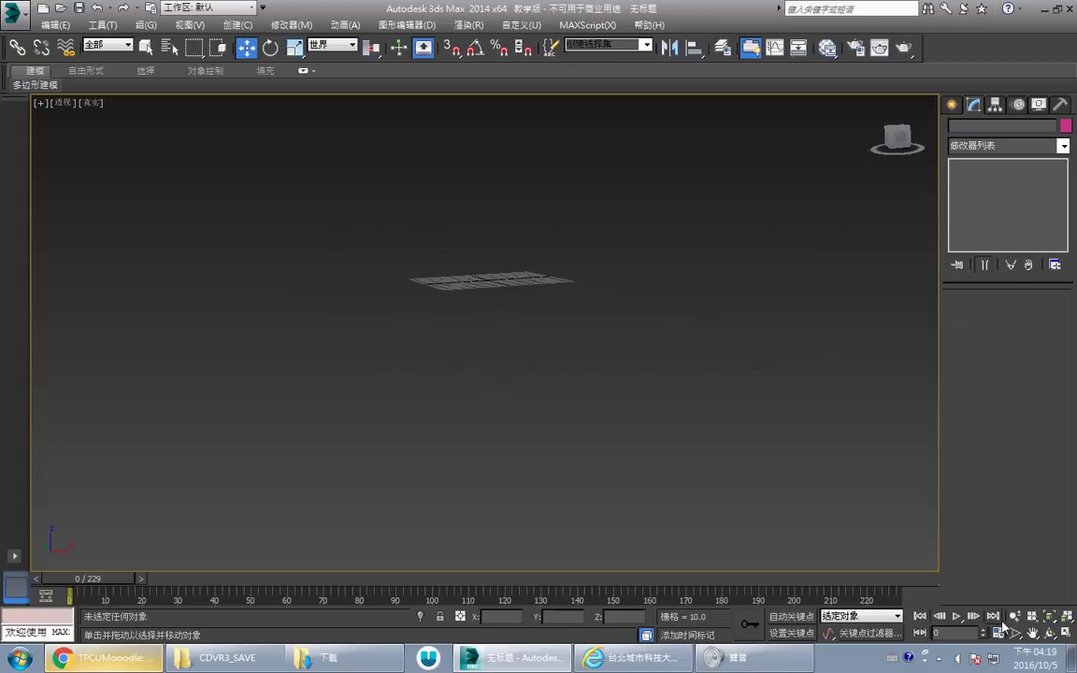
pyautogui.click(1065, 634)
pyautogui.click(538, 255)
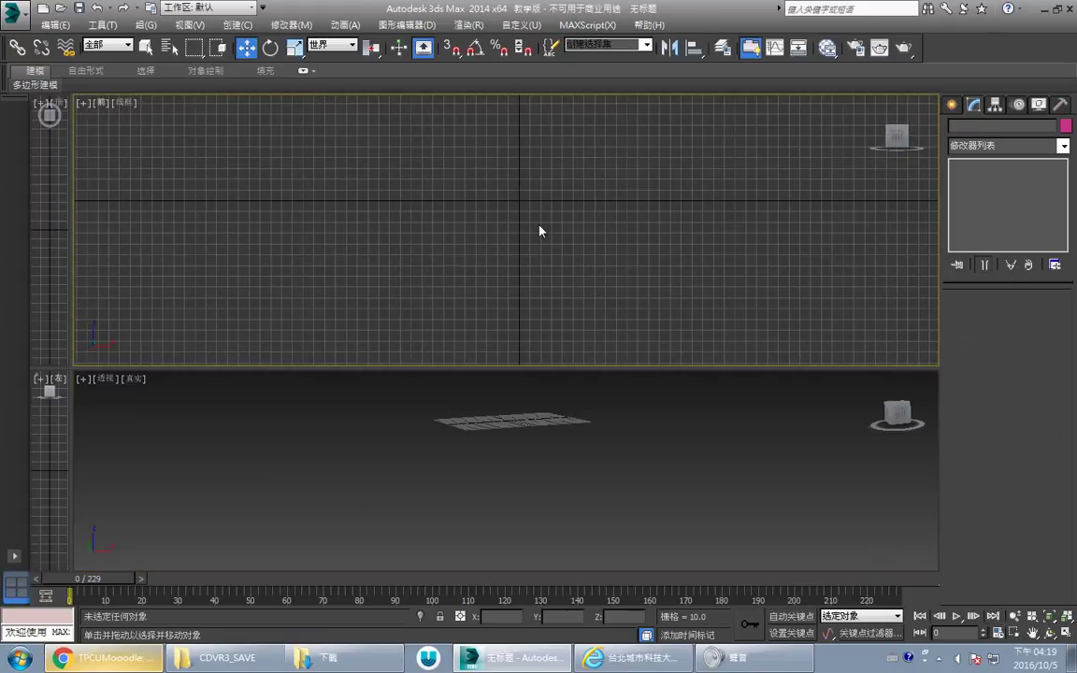
pyautogui.moveTo(524, 221); pyautogui.dragTo(508, 262, button='middle')
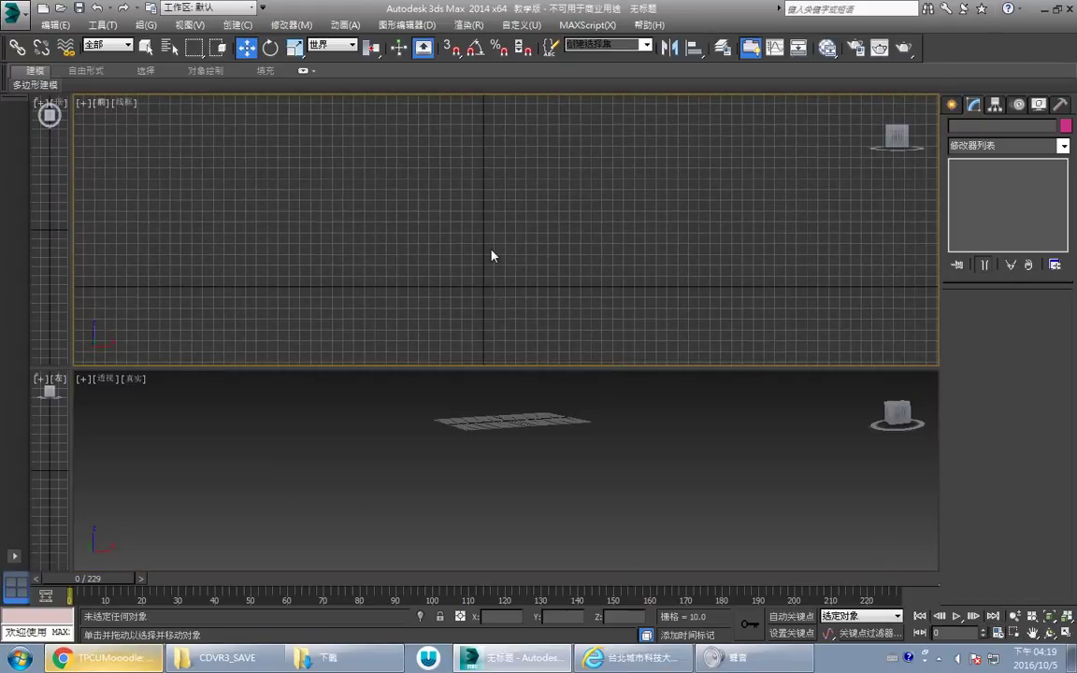
# Step: With grid snap on, create a sphere at the grid centre and a circle around it
pyautogui.click(955, 105)
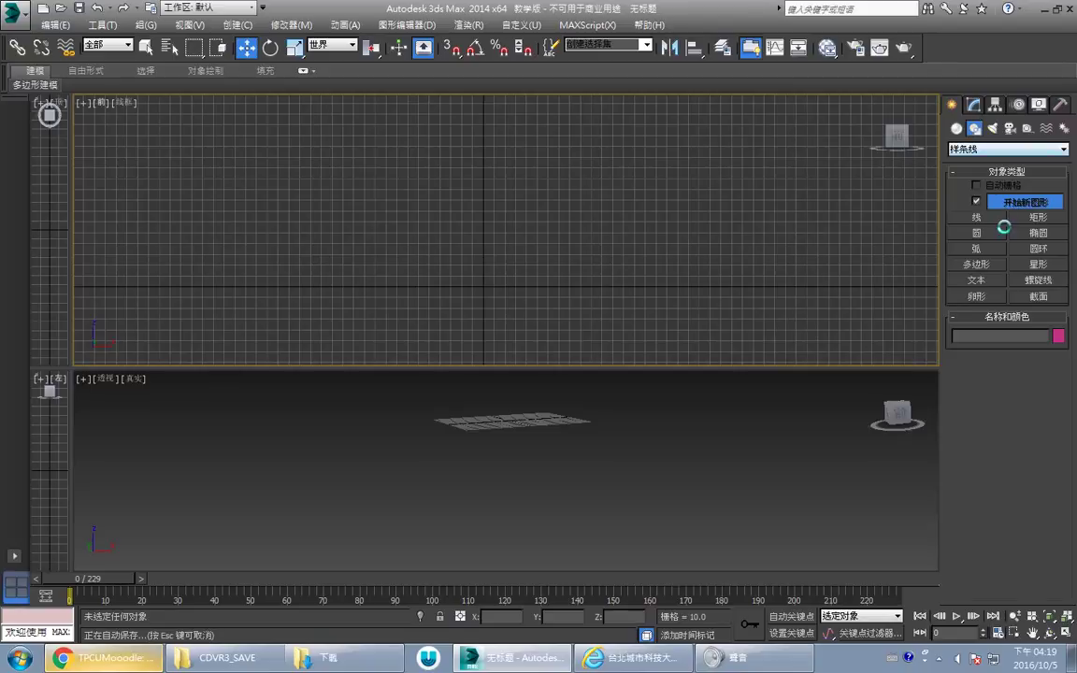
pyautogui.click(981, 217)
pyautogui.moveTo(523, 123); pyautogui.dragTo(530, 144, button='middle')
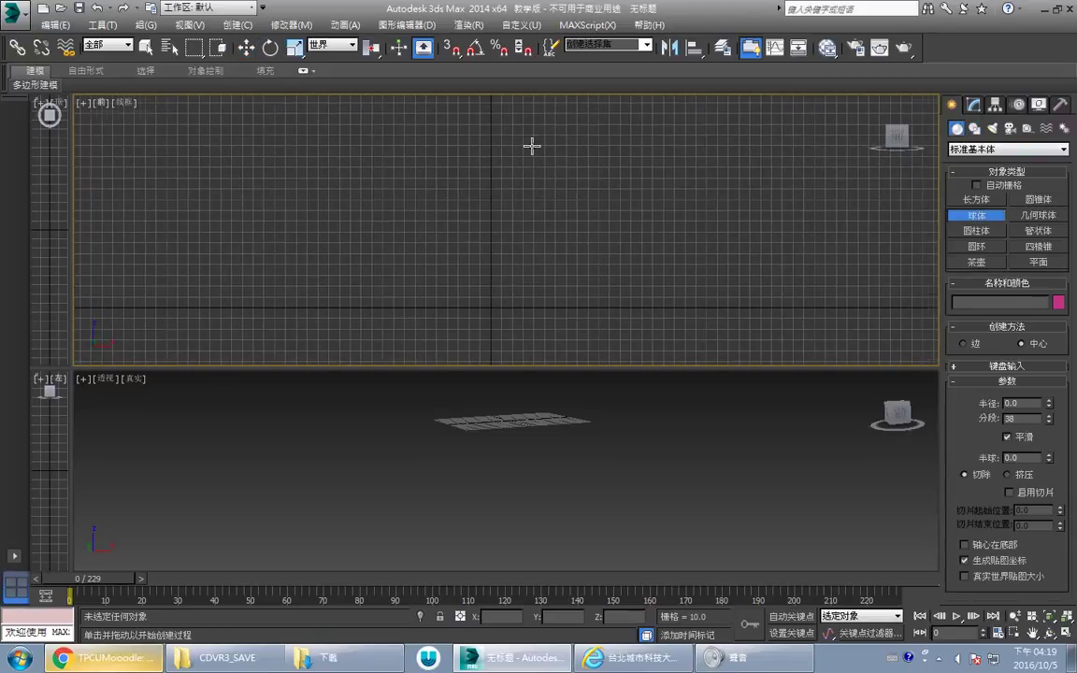
pyautogui.click(451, 49)
pyautogui.moveTo(491, 177); pyautogui.dragTo(524, 186)
pyautogui.click(976, 132)
pyautogui.click(989, 235)
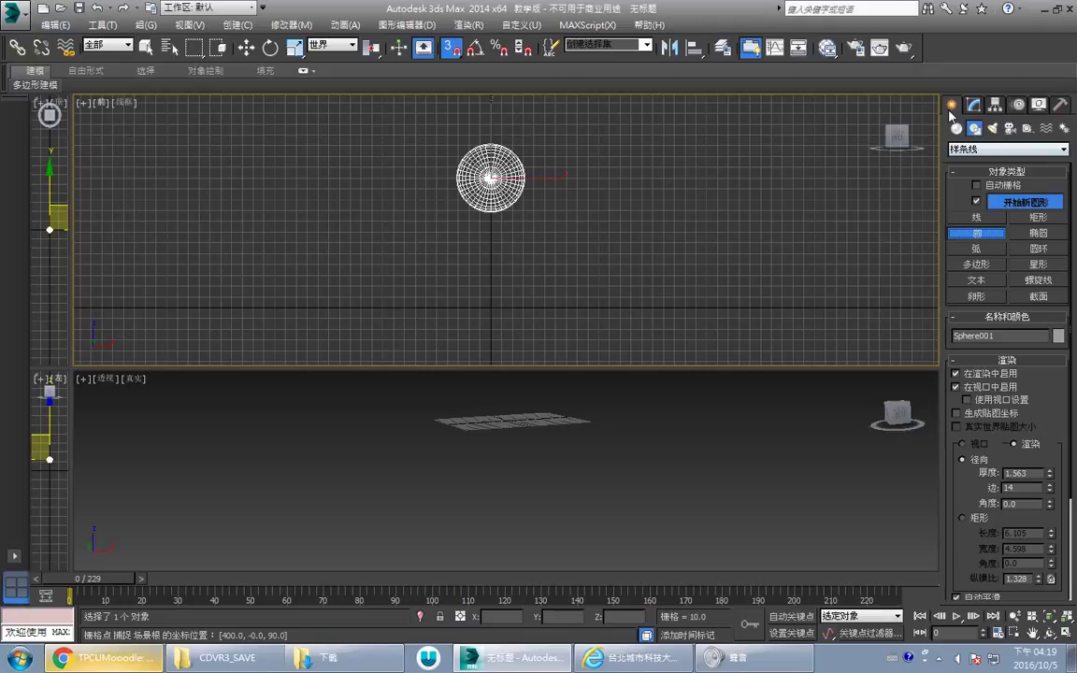
pyautogui.moveTo(491, 177); pyautogui.dragTo(564, 185)
# Step: Move the sphere left inside the circle and scale it smaller, with snapping off
pyautogui.press('w')
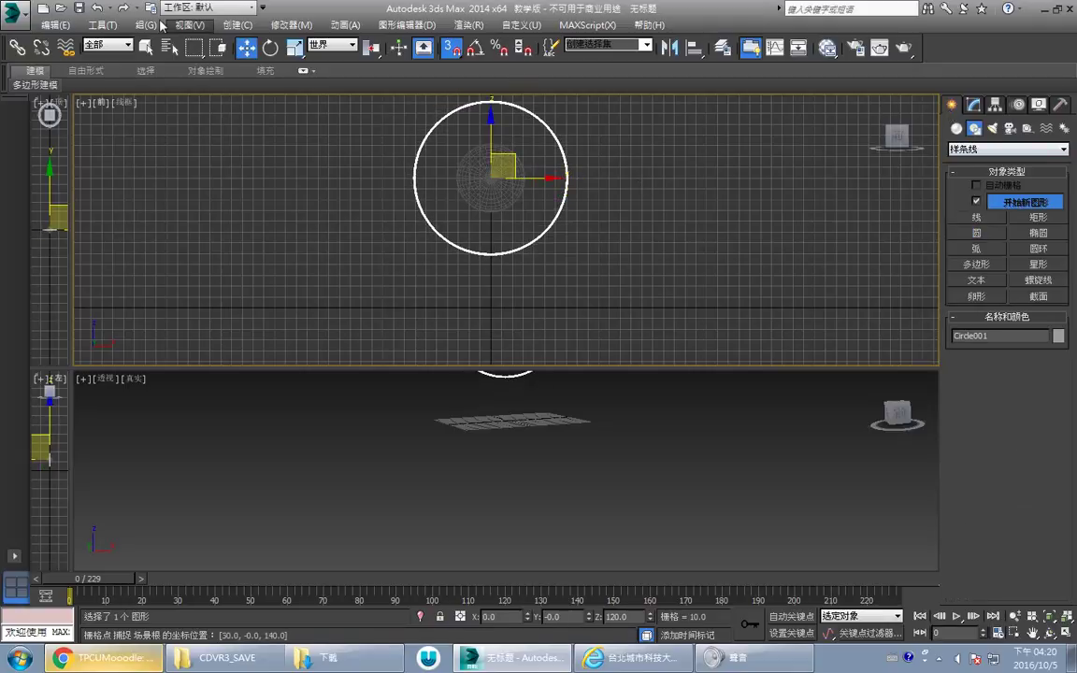
pyautogui.click(146, 47)
pyautogui.click(523, 183)
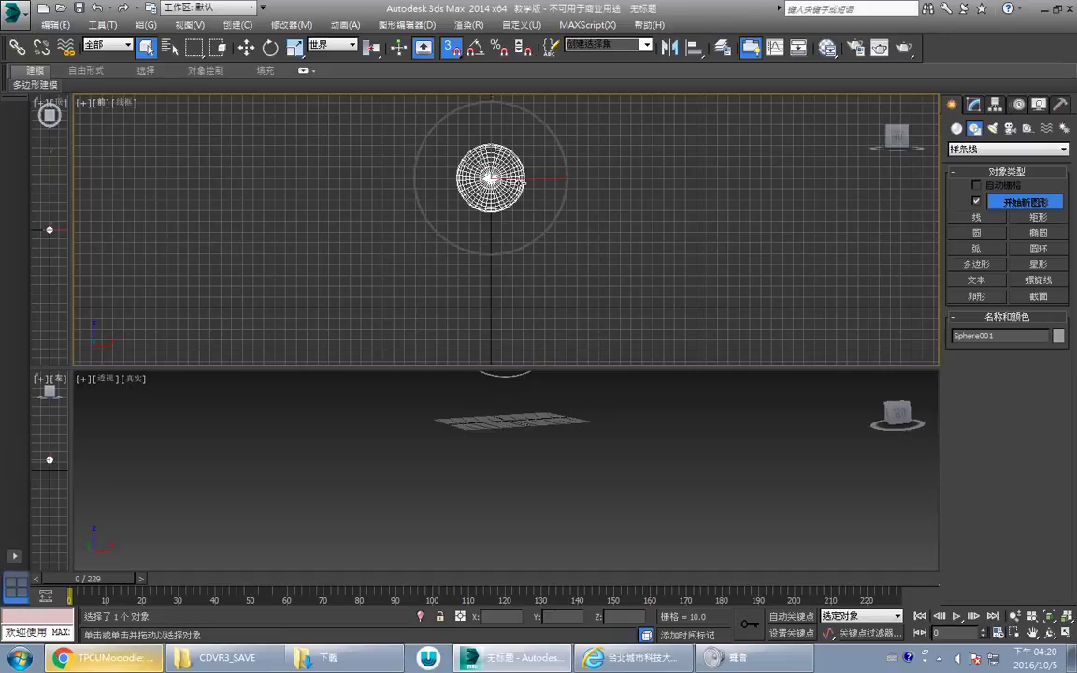
pyautogui.click(246, 47)
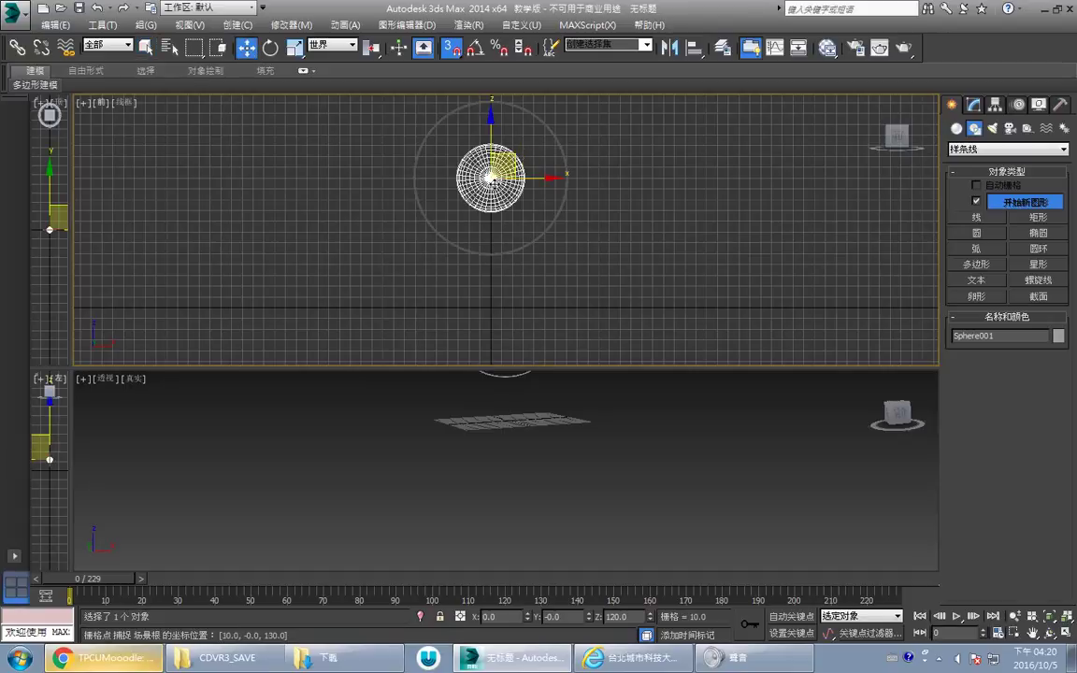
pyautogui.click(458, 54)
pyautogui.moveTo(520, 166); pyautogui.dragTo(478, 169)
pyautogui.click(293, 48)
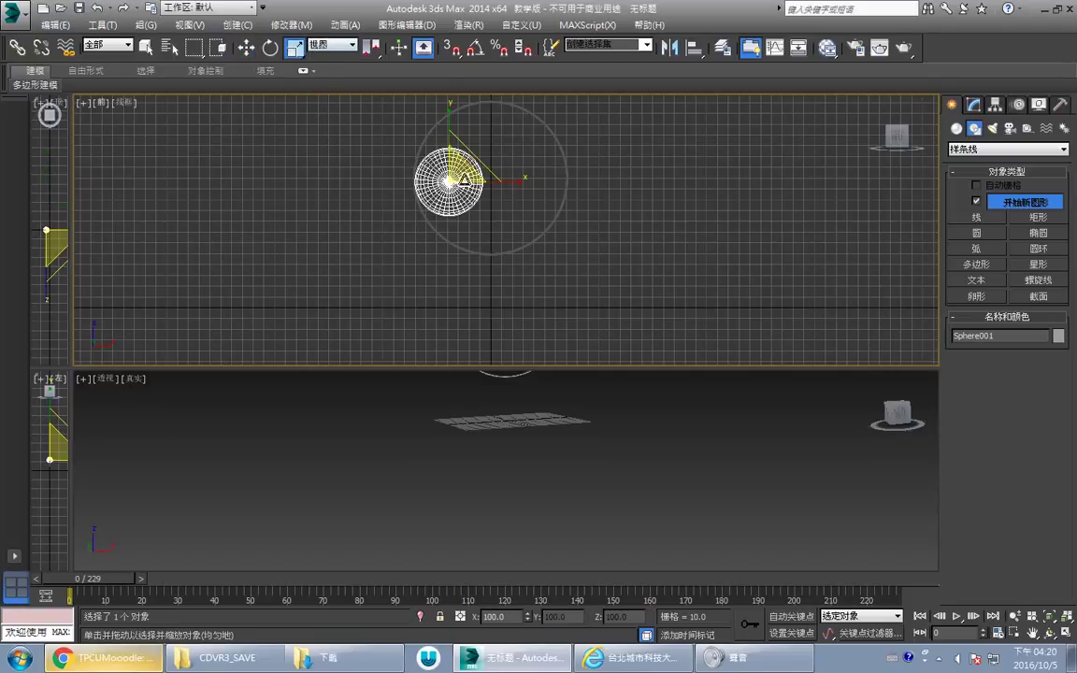
pyautogui.moveTo(468, 174)
pyautogui.mouseDown()
pyautogui.moveTo(468, 192)
pyautogui.moveTo(479, 130)
pyautogui.moveTo(467, 166)
pyautogui.mouseUp()
pyautogui.press('w')
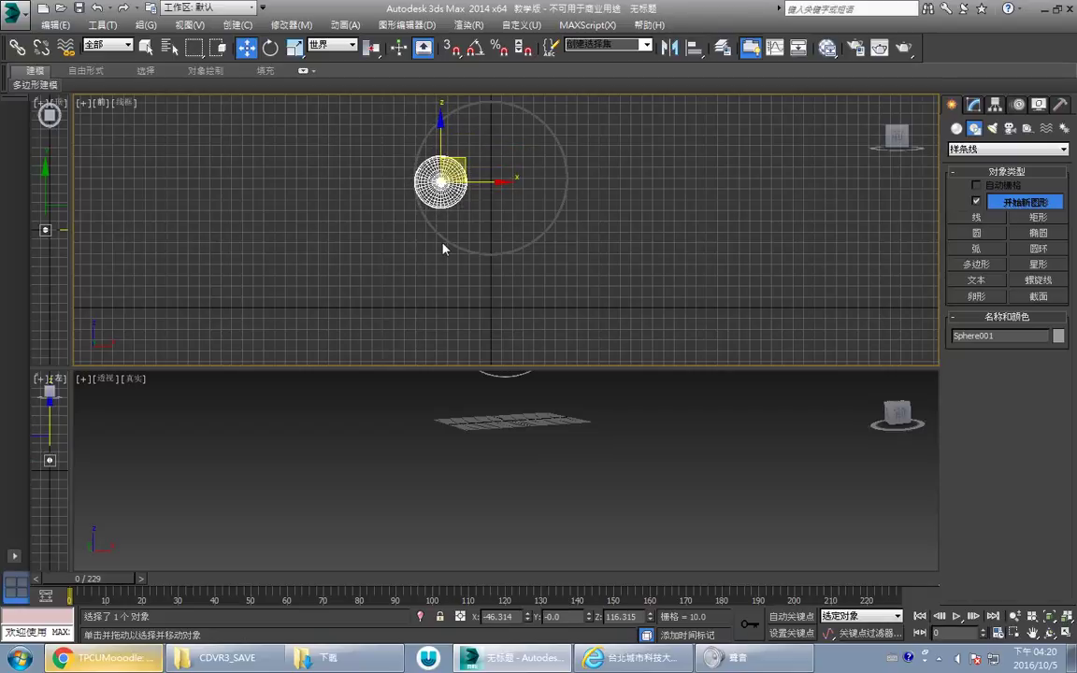
# Step: Draw a short vertical line below the circle as the lamp's post
pyautogui.scroll(3, 444, 248)
pyautogui.click(976, 217)
pyautogui.scroll(-1, 578, 256)
pyautogui.scroll(2, 578, 256)
pyautogui.click(457, 51)
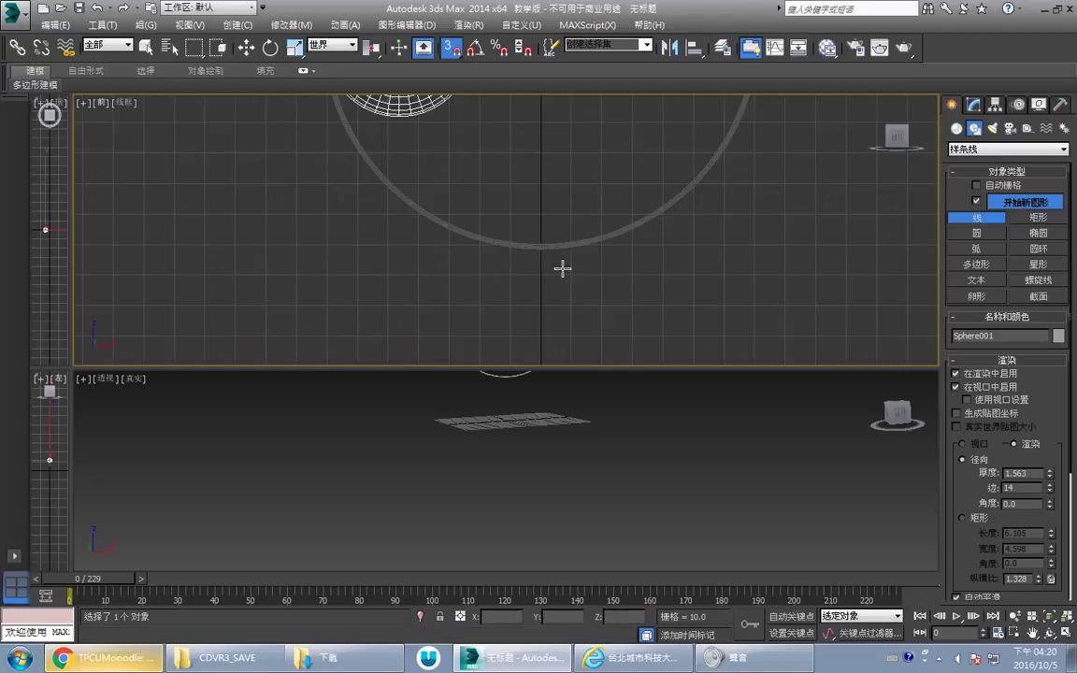
pyautogui.click(540, 247)
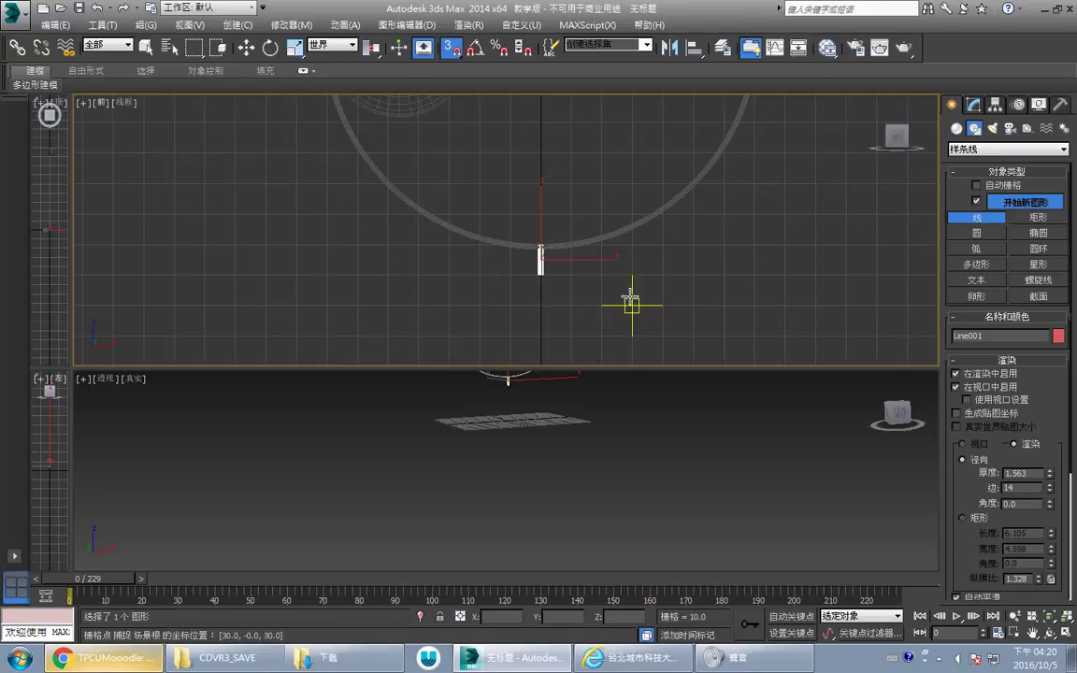
pyautogui.scroll(4, 572, 260)
pyautogui.click(526, 235)
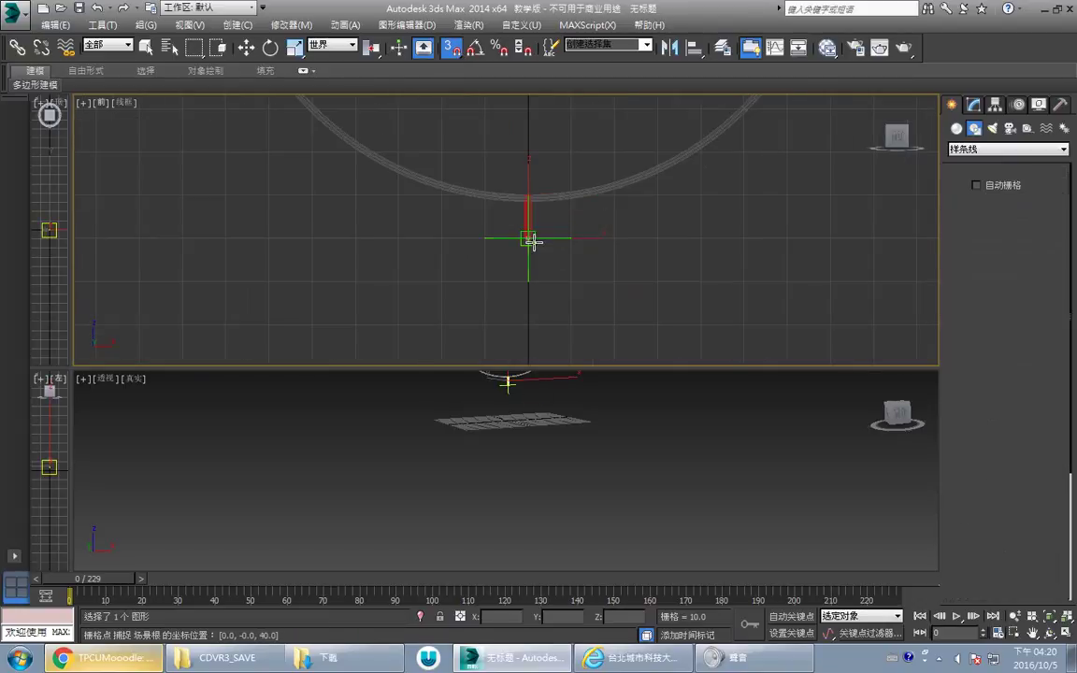
pyautogui.click(521, 282)
pyautogui.rightClick(521, 281)
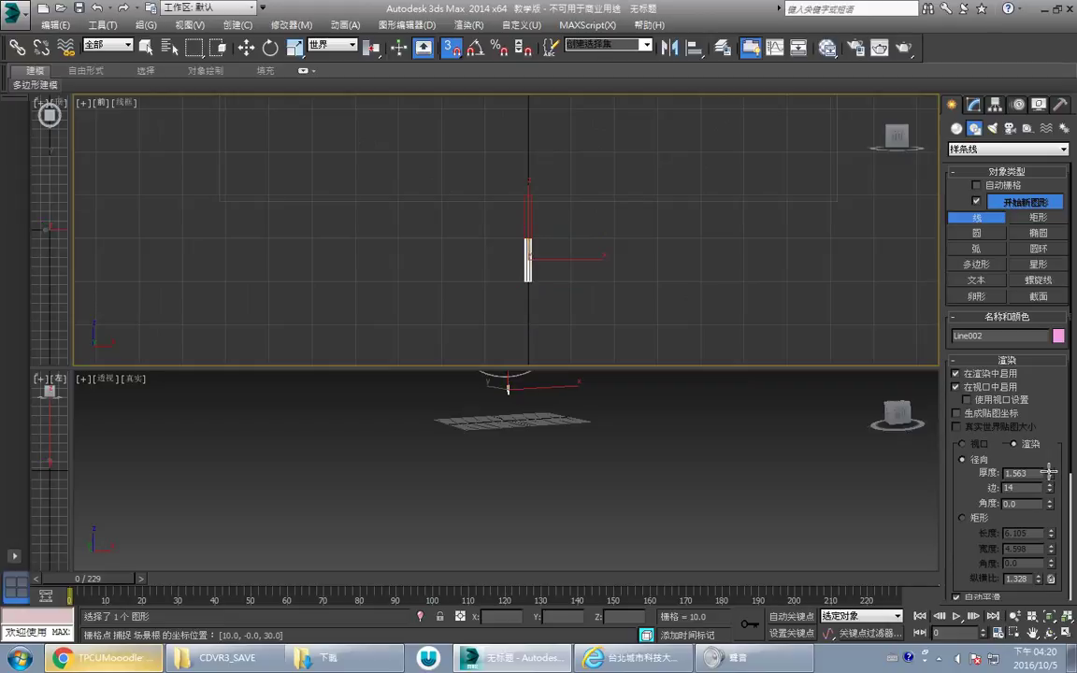
pyautogui.press('w')
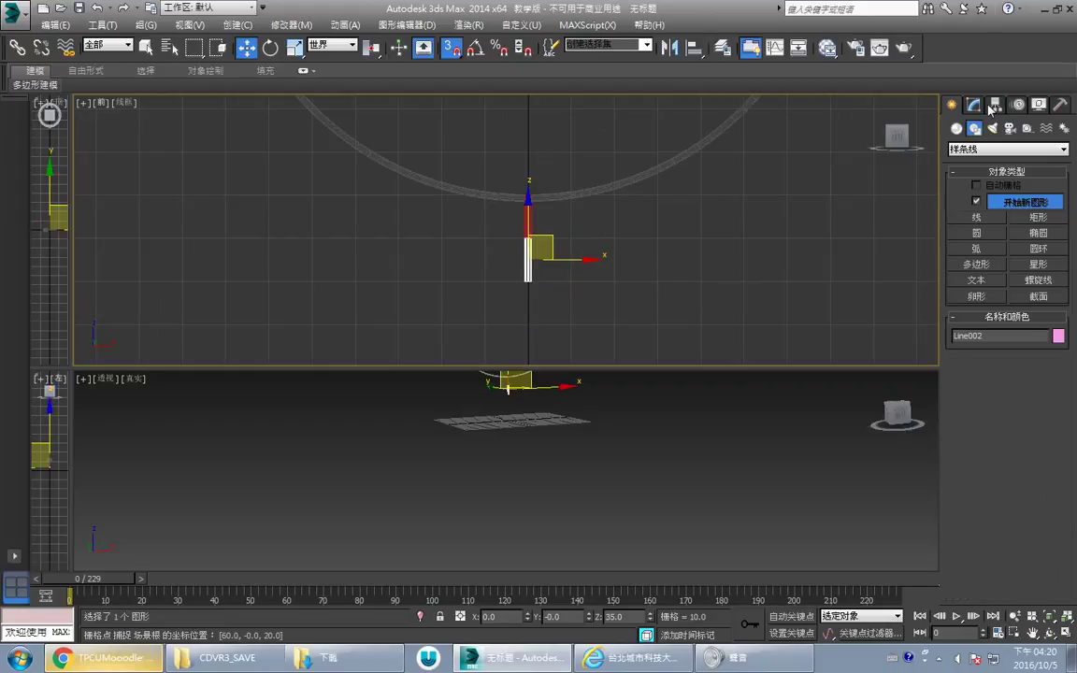
# Step: Raise the line's render thickness so the pink line becomes a wide disc base
pyautogui.click(973, 105)
pyautogui.moveTo(1048, 415); pyautogui.dragTo(1049, 373)
pyautogui.moveTo(617, 412); pyautogui.dragTo(608, 492, button='middle')
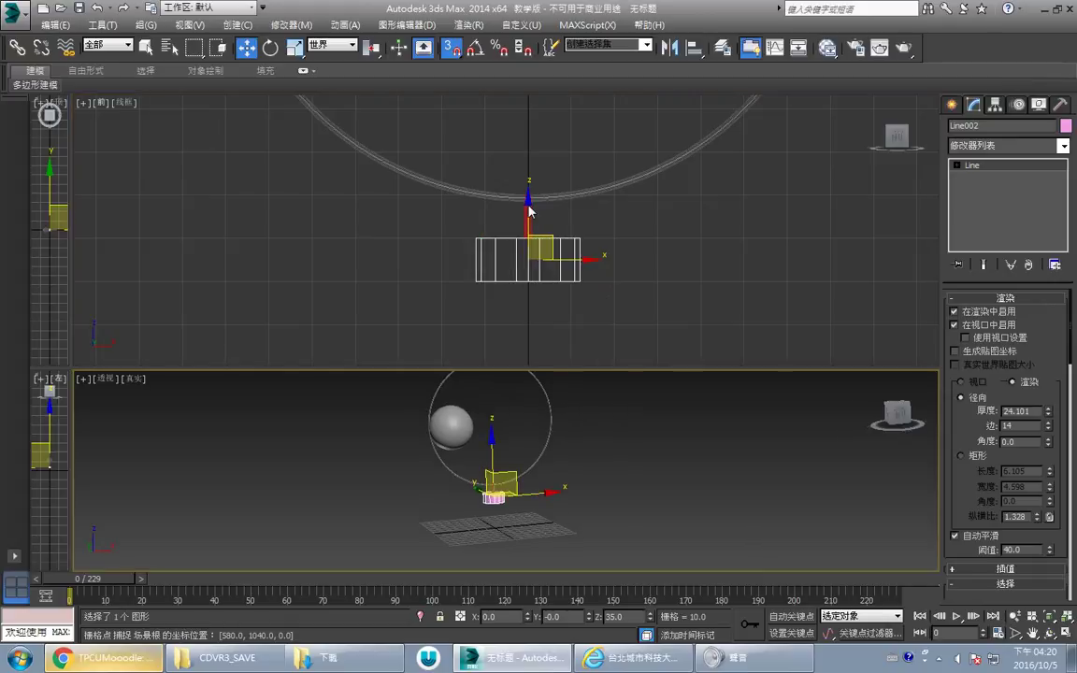
pyautogui.scroll(-5, 557, 204)
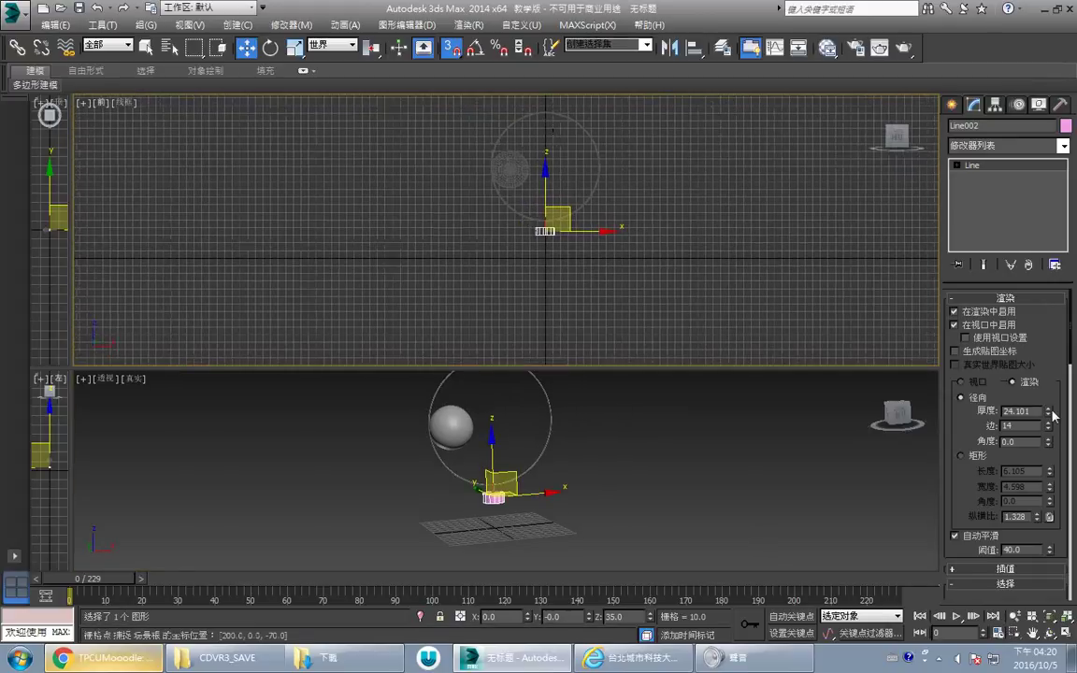
pyautogui.moveTo(1049, 415); pyautogui.dragTo(1049, 374)
# Step: Start a new line beside the sphere for the cable
pyautogui.click(953, 105)
pyautogui.click(977, 217)
pyautogui.scroll(5, 500, 185)
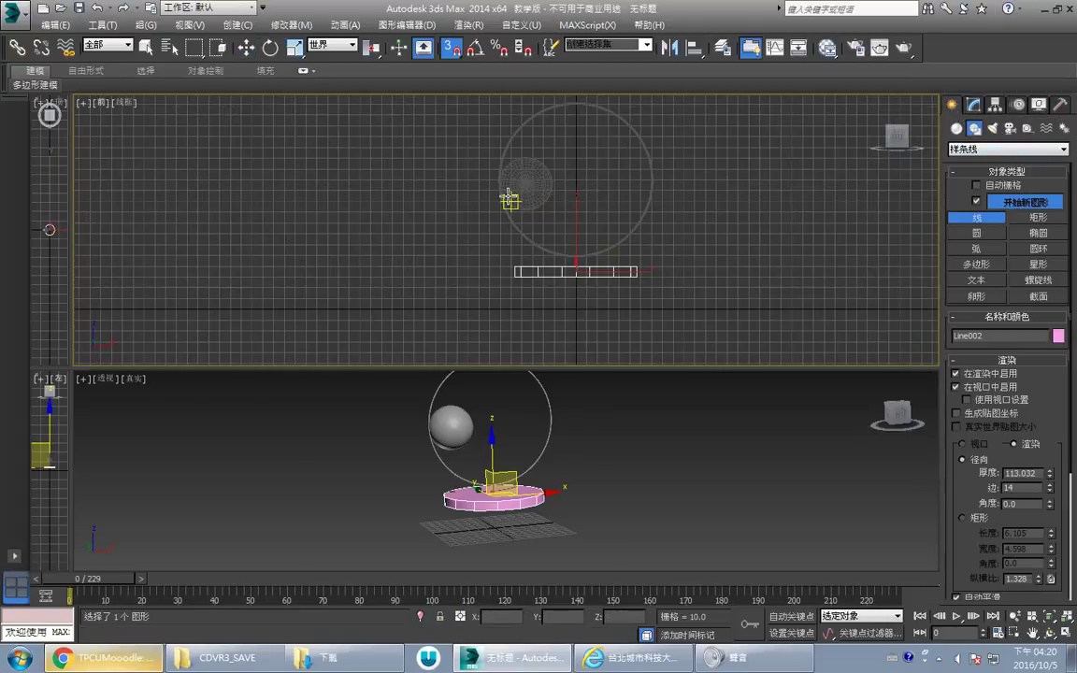
pyautogui.click(498, 187)
# Step: Draw a zigzag cable line from beside the sphere out to the left, snapping off
pyautogui.rightClick(524, 211)
pyautogui.moveTo(1059, 523); pyautogui.dragTo(1059, 551)
pyautogui.click(495, 187)
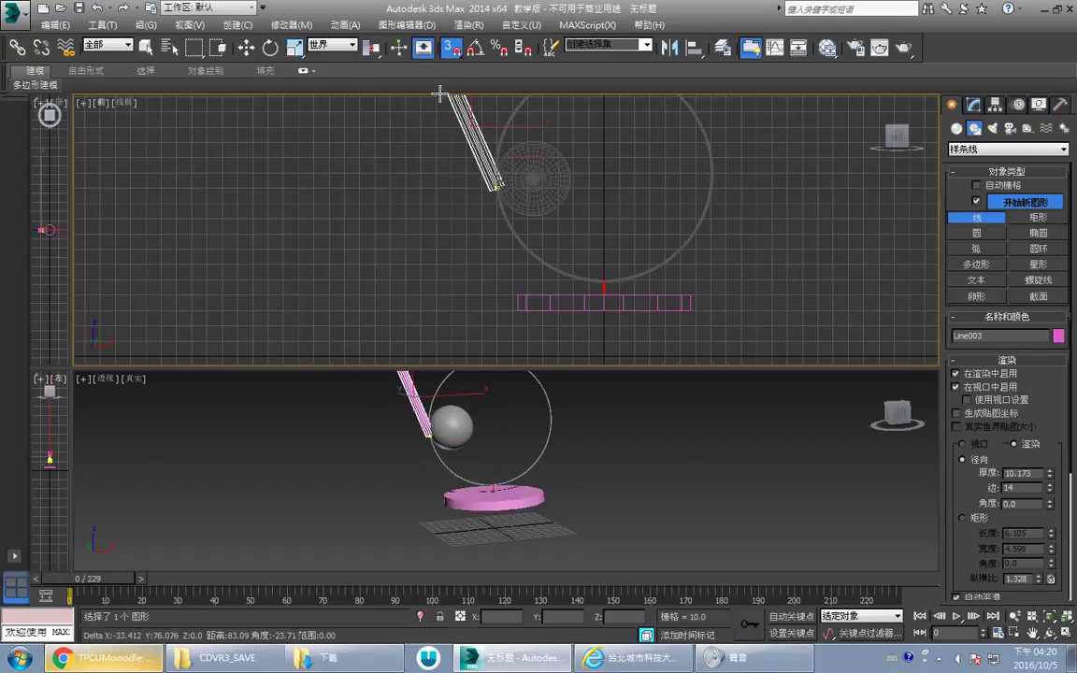
pyautogui.press('s')
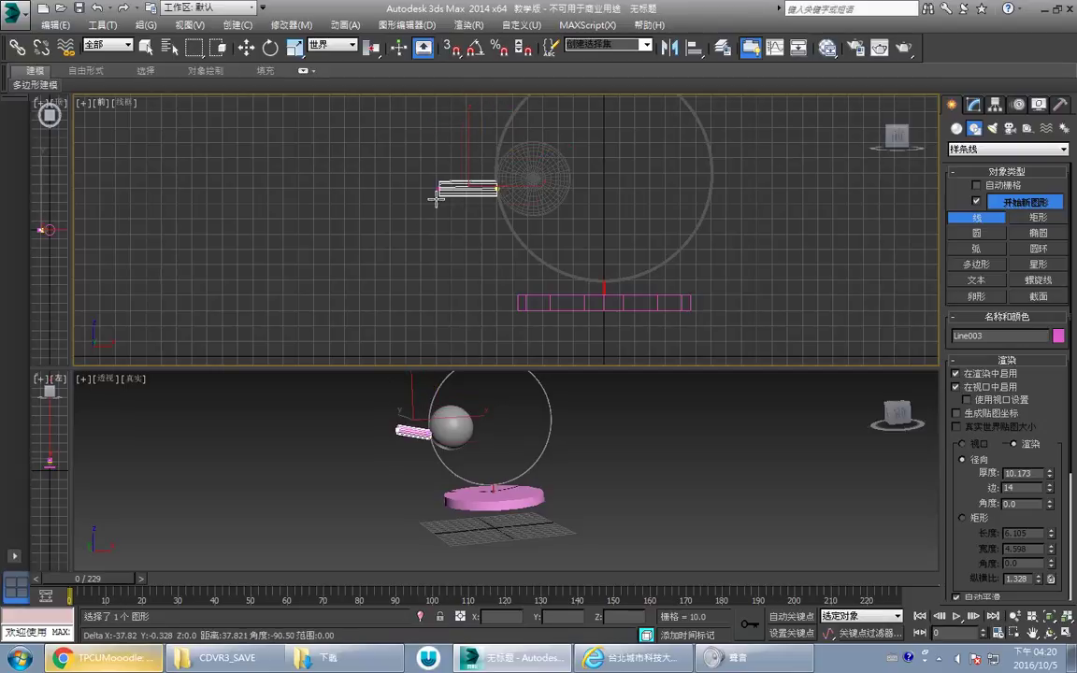
pyautogui.click(408, 218)
pyautogui.click(479, 255)
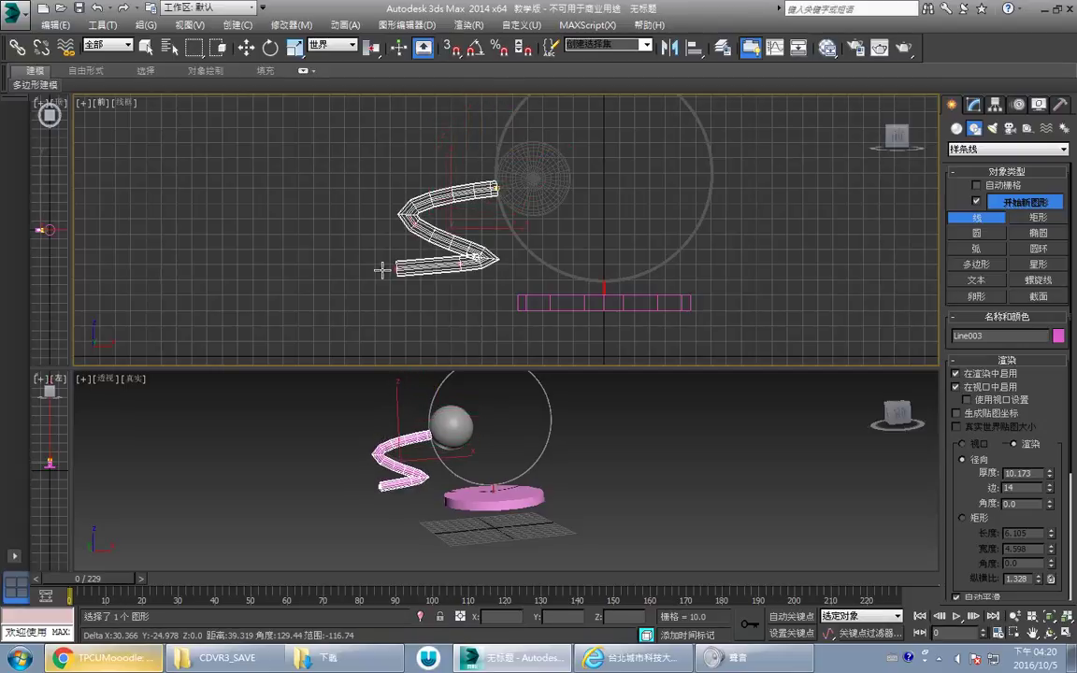
pyautogui.click(376, 288)
pyautogui.click(432, 303)
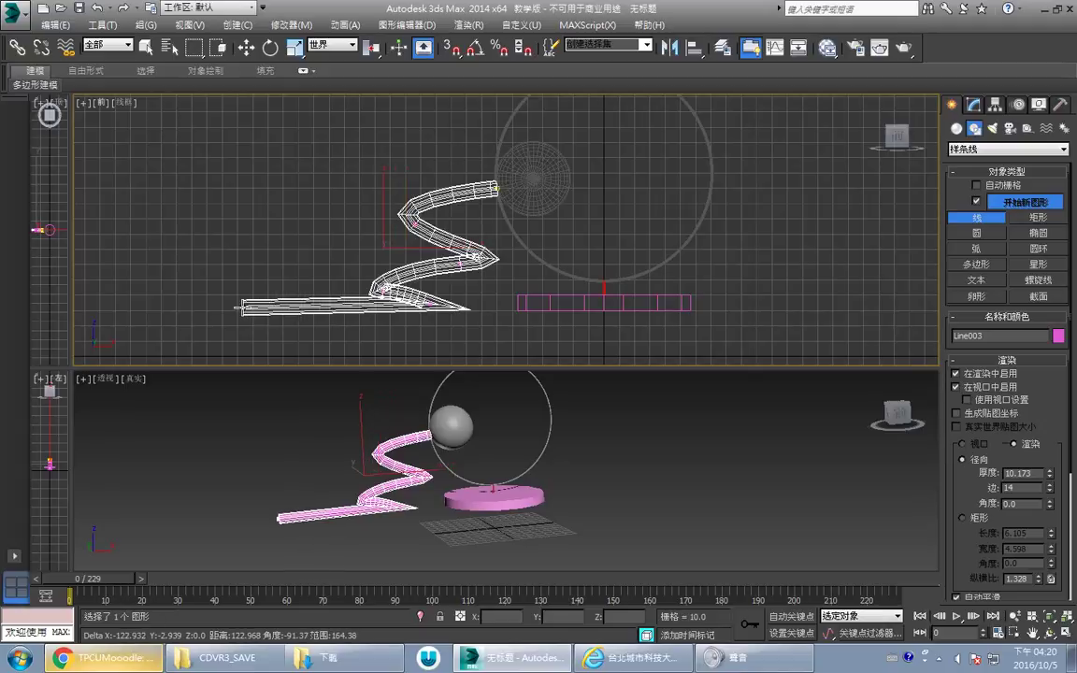
pyautogui.click(228, 309)
pyautogui.rightClick(227, 309)
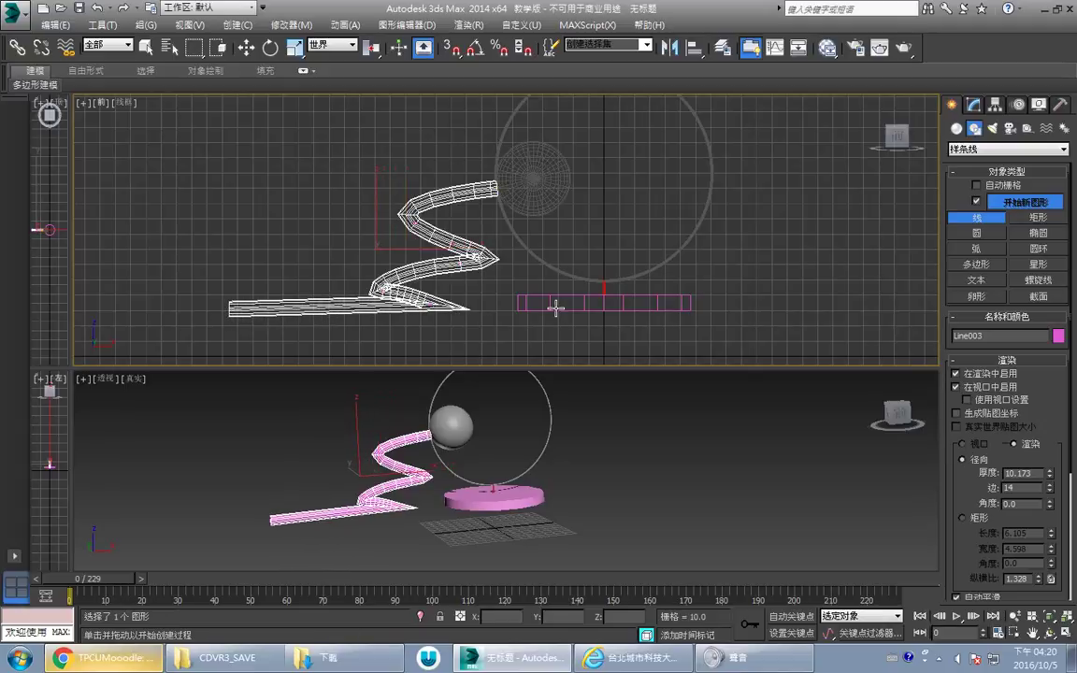
# Step: Thin the cable's render thickness to 1.729 and enter its Vertex sub-object level
pyautogui.moveTo(1049, 474); pyautogui.dragTo(1033, 299)
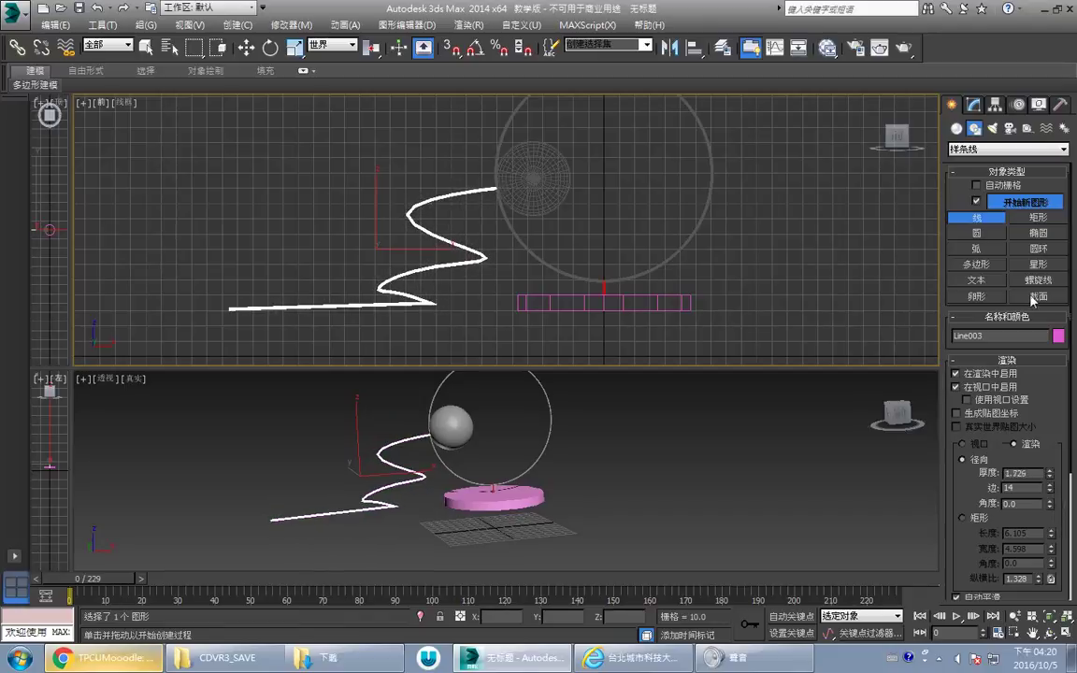
pyautogui.click(973, 106)
pyautogui.press('w')
pyautogui.click(409, 474)
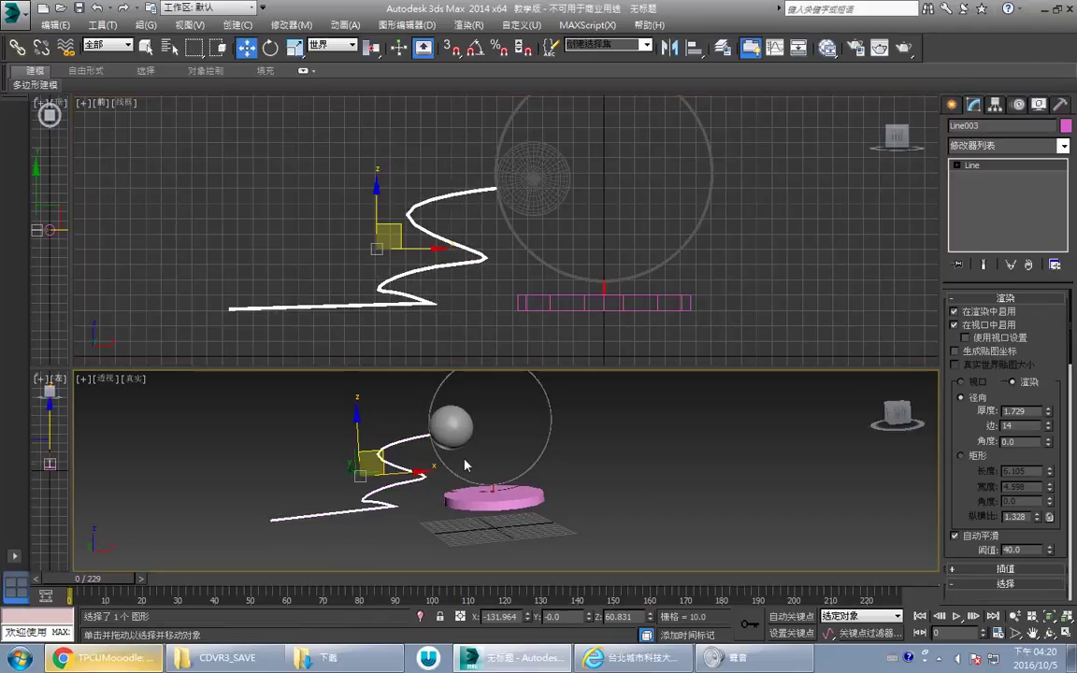
pyautogui.click(954, 166)
pyautogui.click(981, 177)
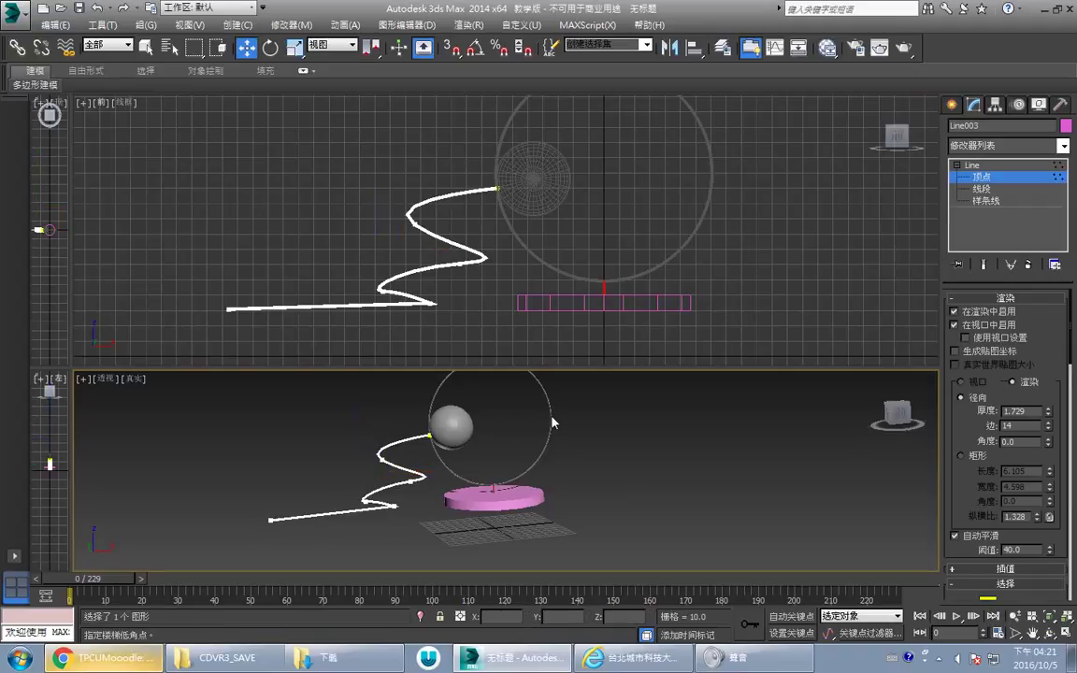
# Step: Drag the cable's end vertex down and outward, exit Vertex mode, and frame all objects
pyautogui.moveTo(158, 558); pyautogui.dragTo(157, 554)
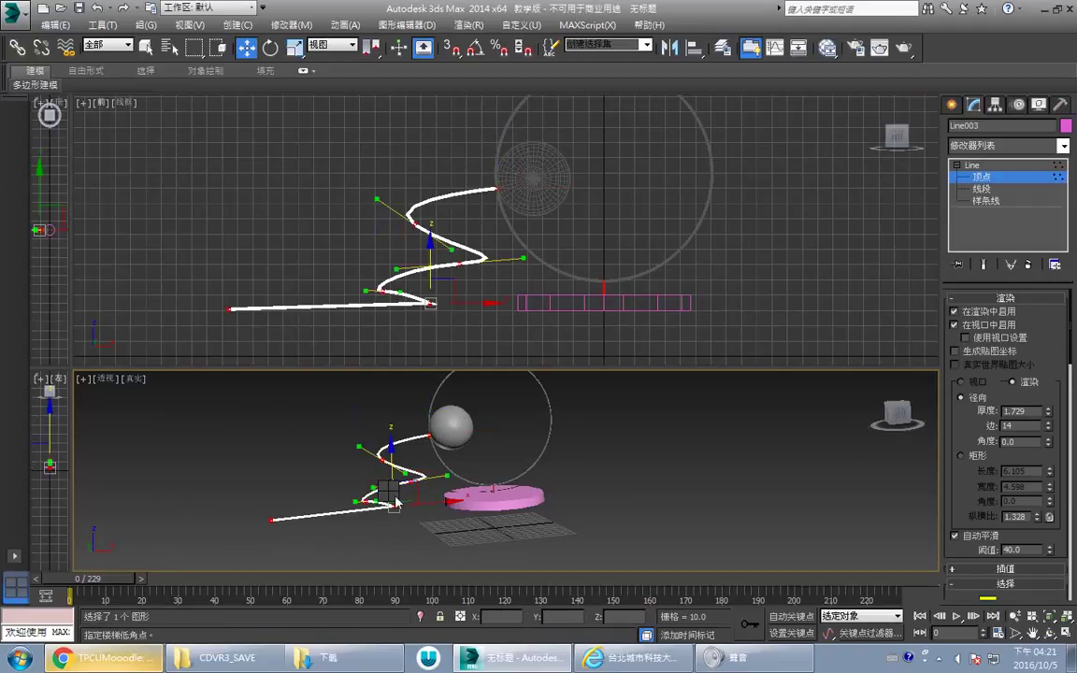
pyautogui.click(376, 425)
pyautogui.click(411, 480)
pyautogui.moveTo(412, 480); pyautogui.dragTo(416, 520)
pyautogui.scroll(-3, 725, 240)
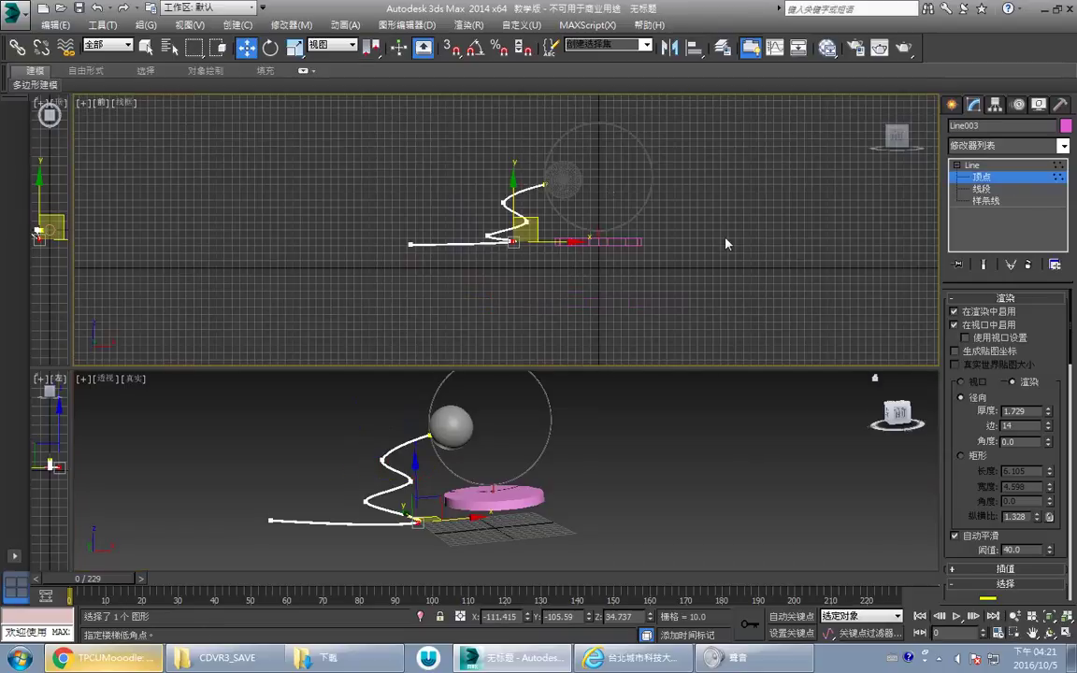
pyautogui.click(1021, 176)
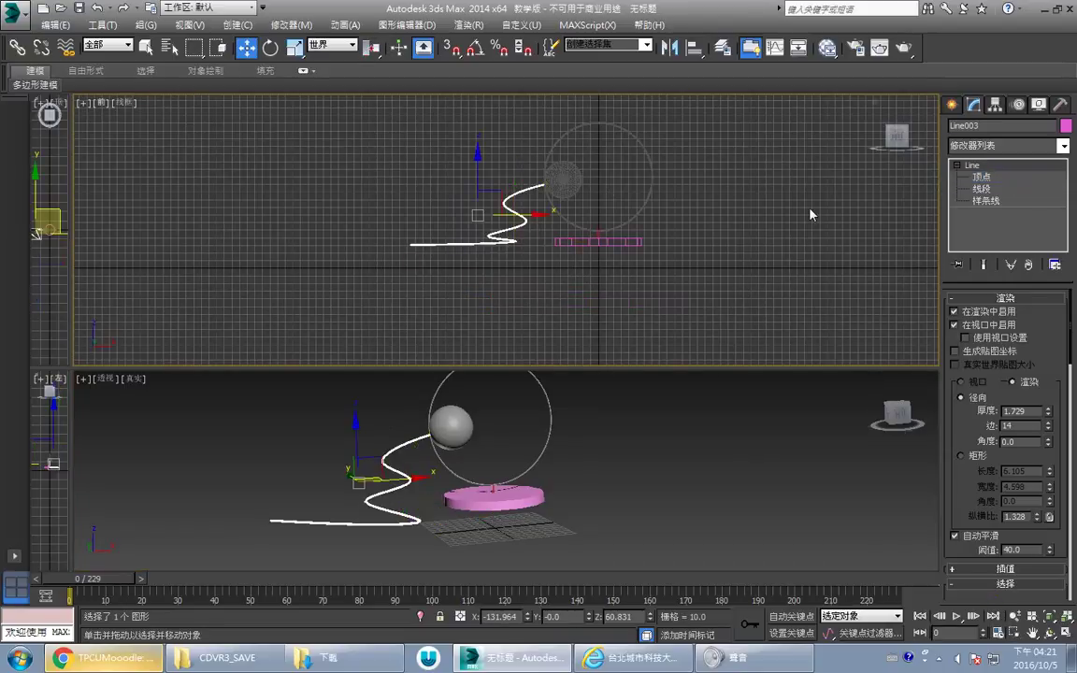
pyautogui.hotkey('ctrl', 'a')
pyautogui.press('z')
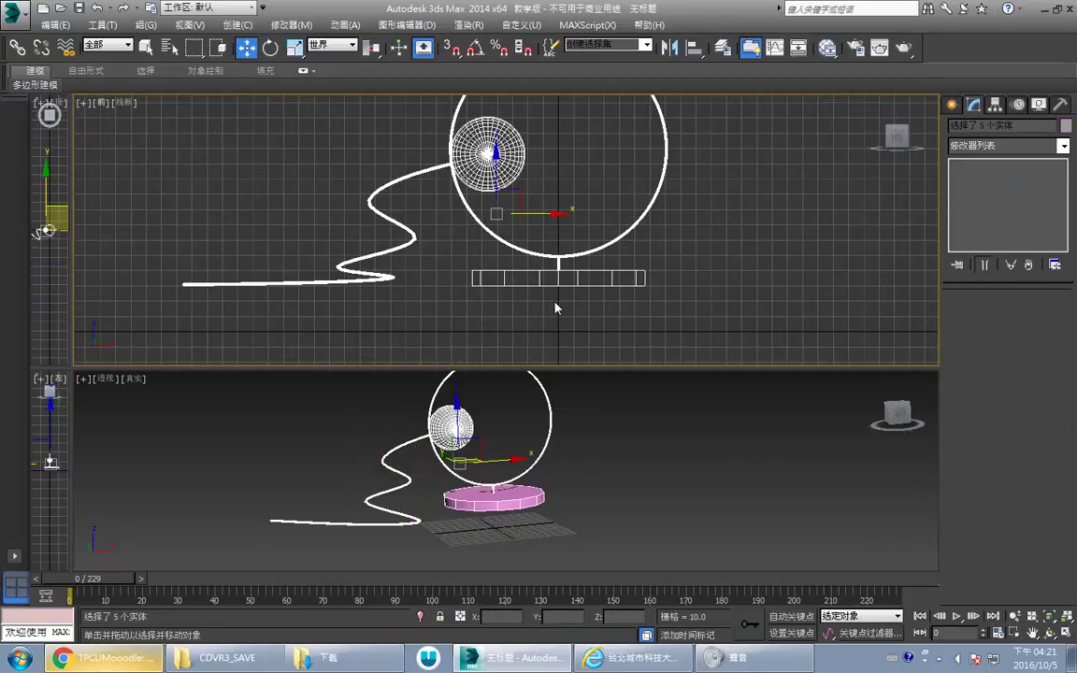
# Step: Snap-move the whole lamp down onto the grid and maximize the Perspective view
pyautogui.click(450, 47)
pyautogui.moveTo(558, 280); pyautogui.dragTo(558, 327)
pyautogui.moveTo(506, 475); pyautogui.dragTo(540, 428, button='middle')
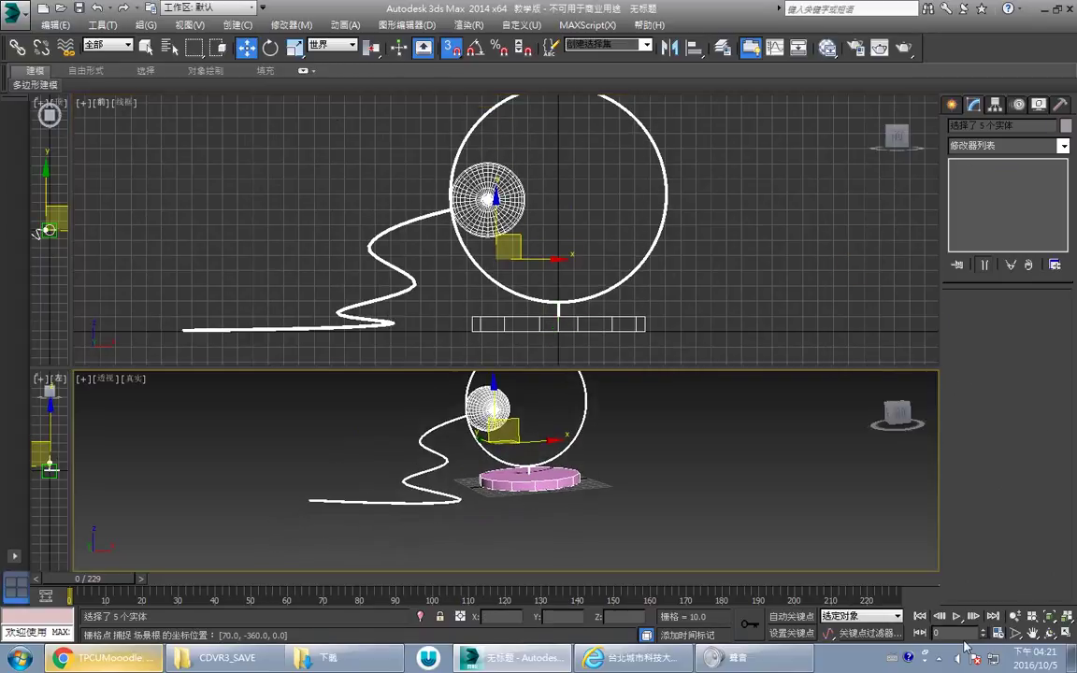
pyautogui.click(1066, 633)
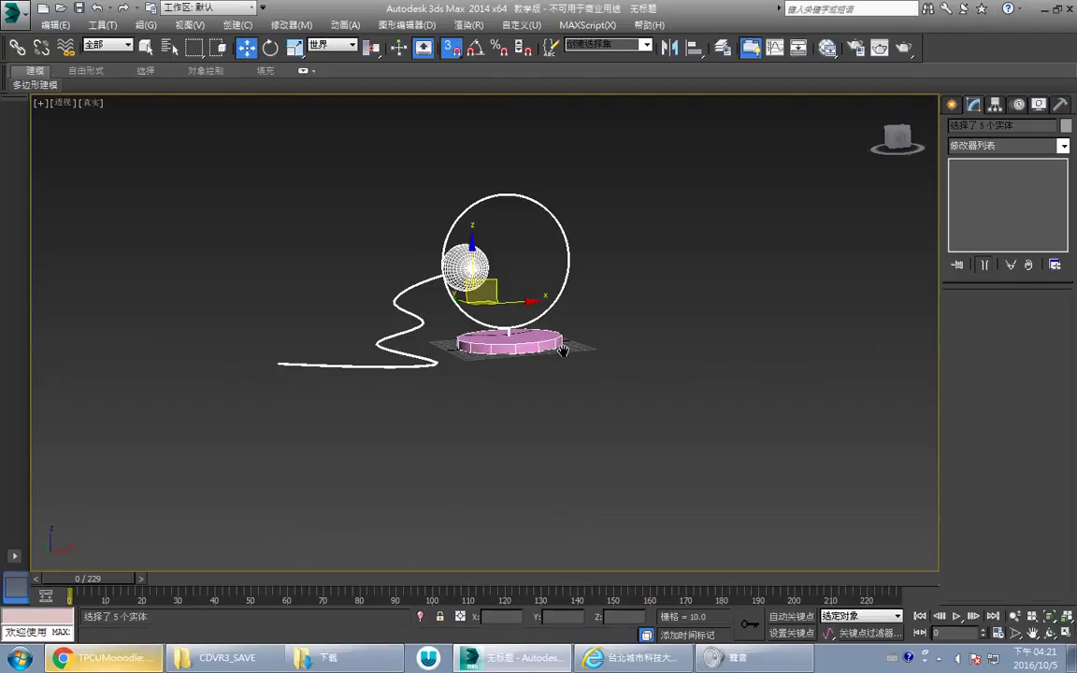
pyautogui.scroll(5, 571, 346)
pyautogui.click(1049, 633)
pyautogui.moveTo(385, 271); pyautogui.dragTo(411, 241)
pyautogui.scroll(-3, 507, 316)
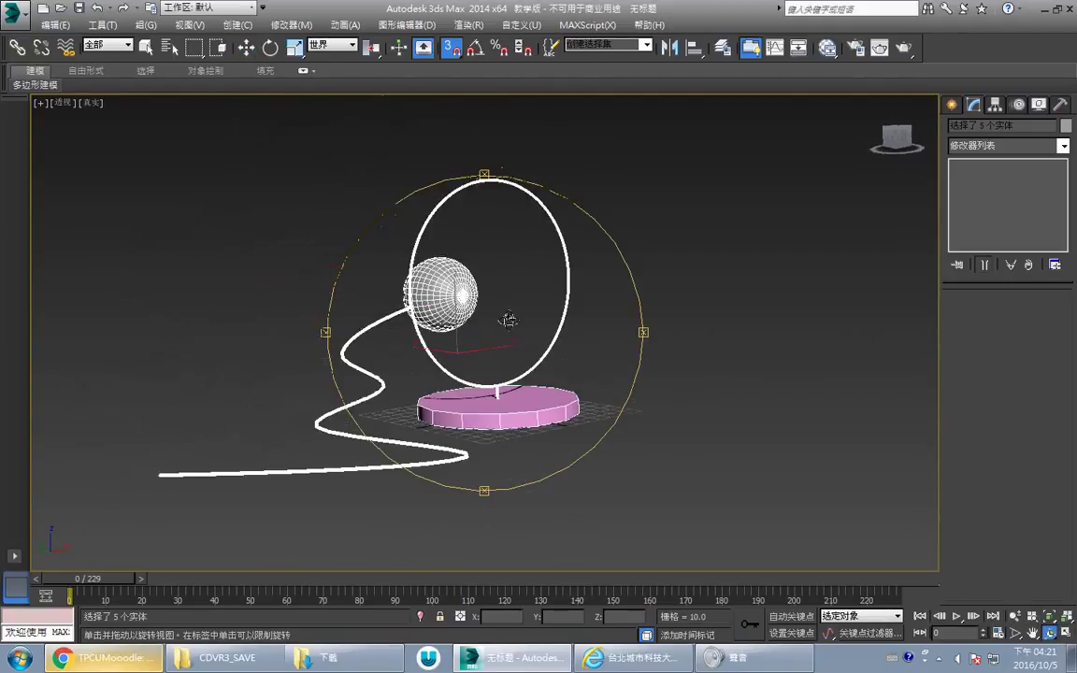
pyautogui.scroll(8, 500, 289)
pyautogui.rightClick(500, 289)
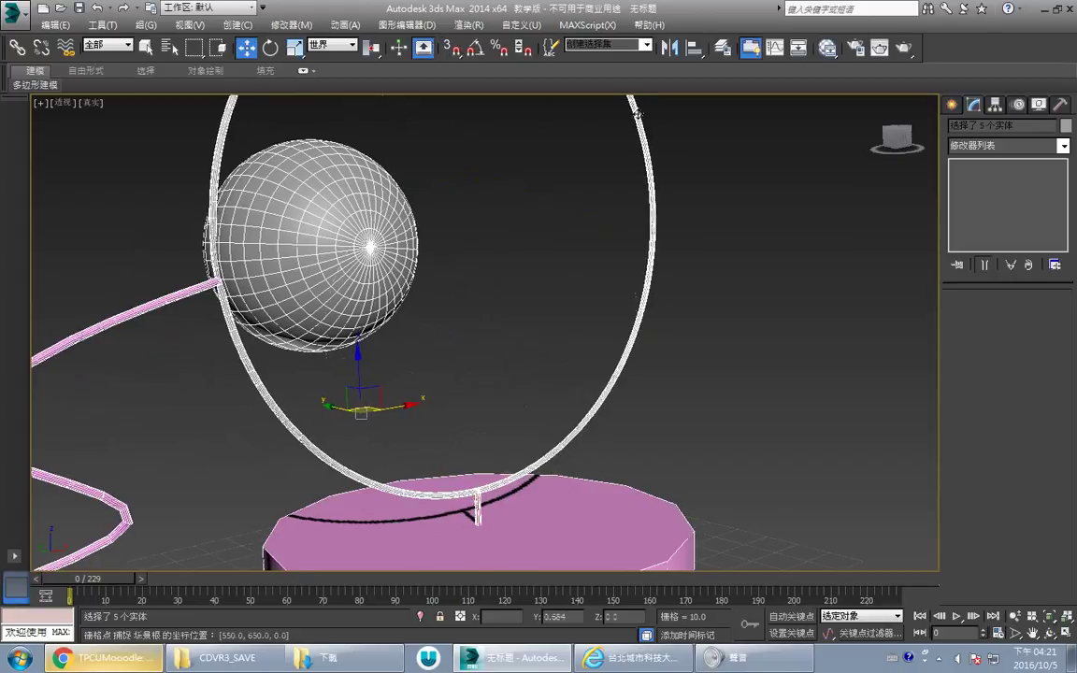
# Step: Give the ring Circle001 a Rectangular rendering cross-section with Length 7.509
pyautogui.click(647, 159)
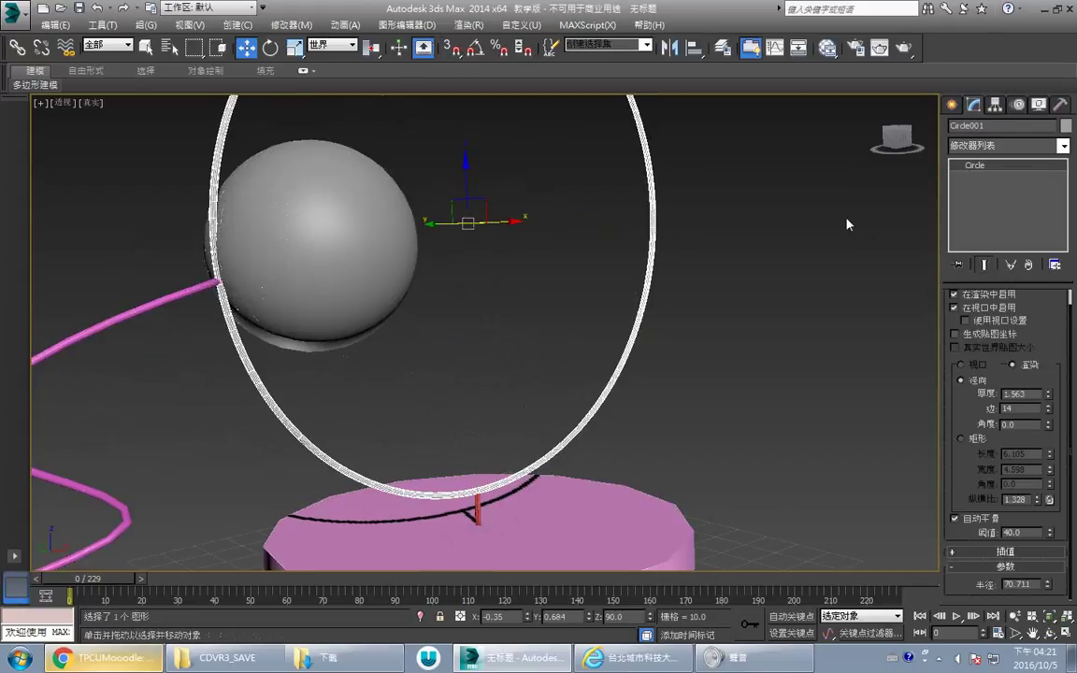
pyautogui.click(982, 441)
pyautogui.moveTo(1049, 457); pyautogui.dragTo(1025, 271)
# Step: Orbit around the finished lamp to review the ring, base and cable, then deselect everything
pyautogui.click(361, 241)
pyautogui.scroll(-4, 468, 286)
pyautogui.moveTo(468, 286); pyautogui.dragTo(468, 327, button='middle')
pyautogui.click(1049, 633)
pyautogui.moveTo(468, 338); pyautogui.dragTo(439, 342)
pyautogui.scroll(3, 440, 341)
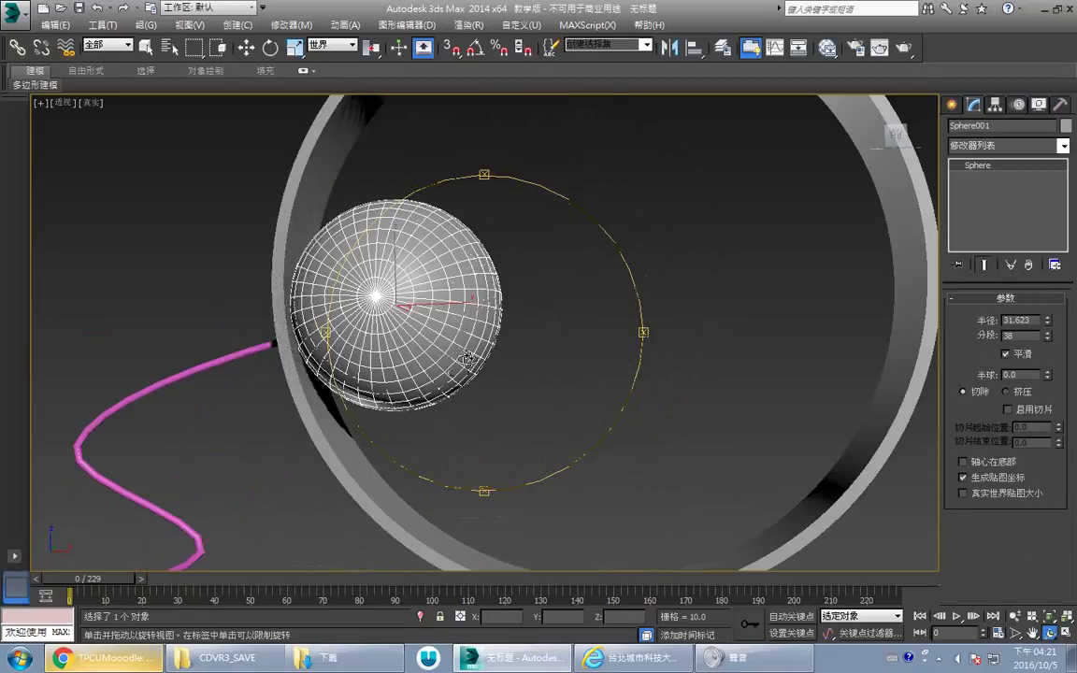
pyautogui.scroll(-3, 446, 329)
pyautogui.press('w')
pyautogui.click(512, 355)
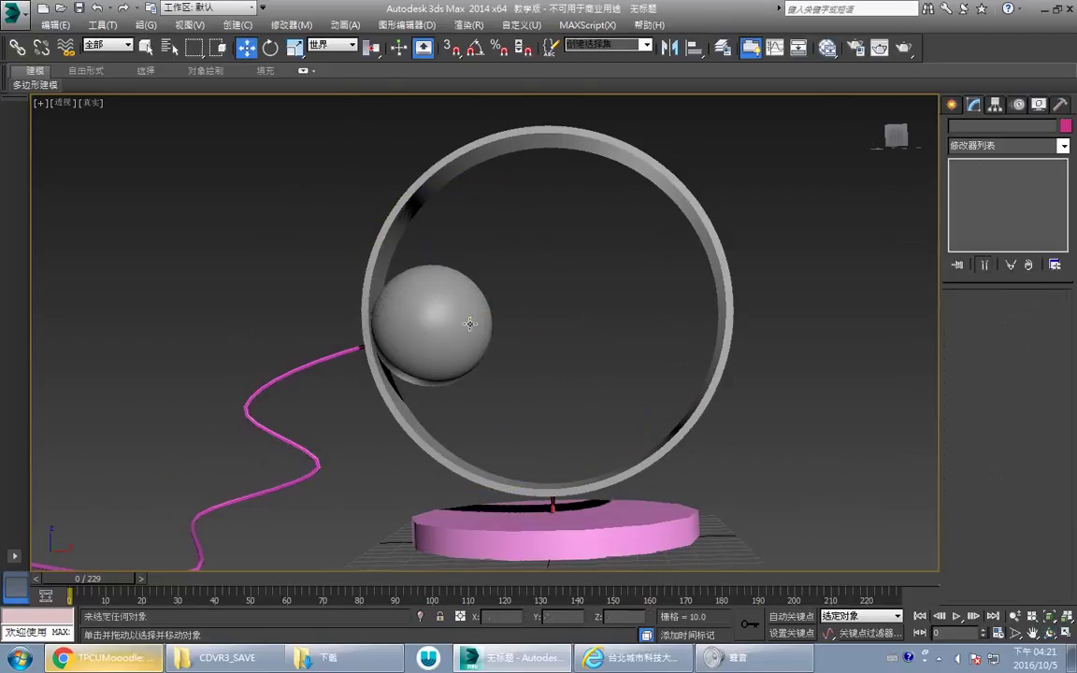
pyautogui.click(19, 658)
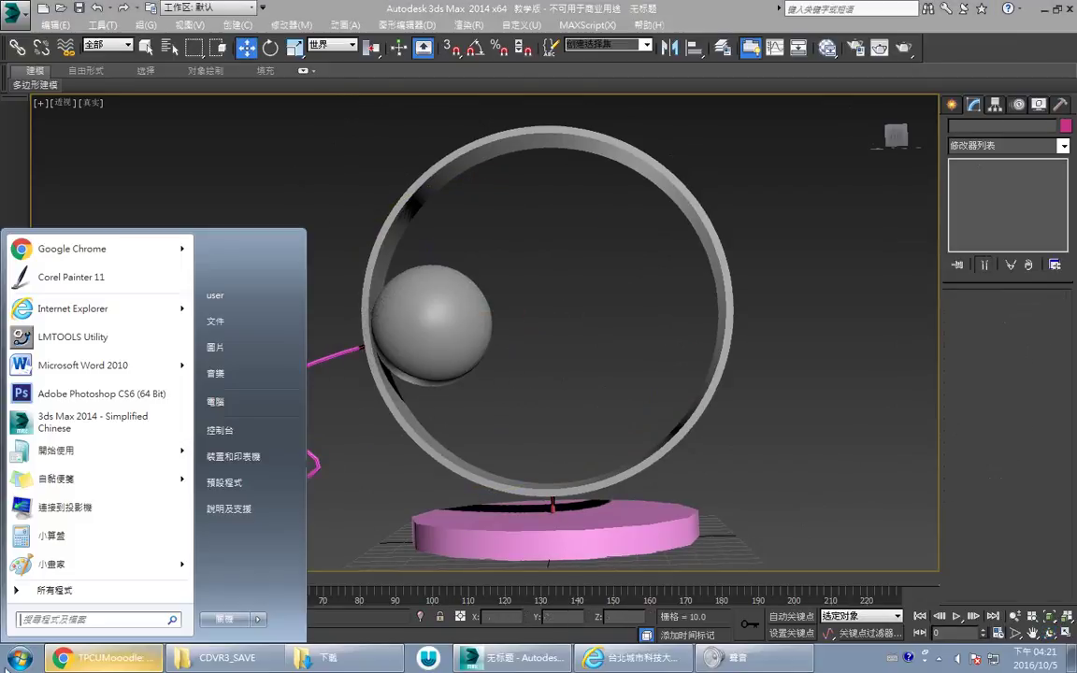
# Step: Launch Paint from Accessories and paste the 3ds Max lamp screenshot
pyautogui.click(61, 587)
pyautogui.scroll(-3, 149, 552)
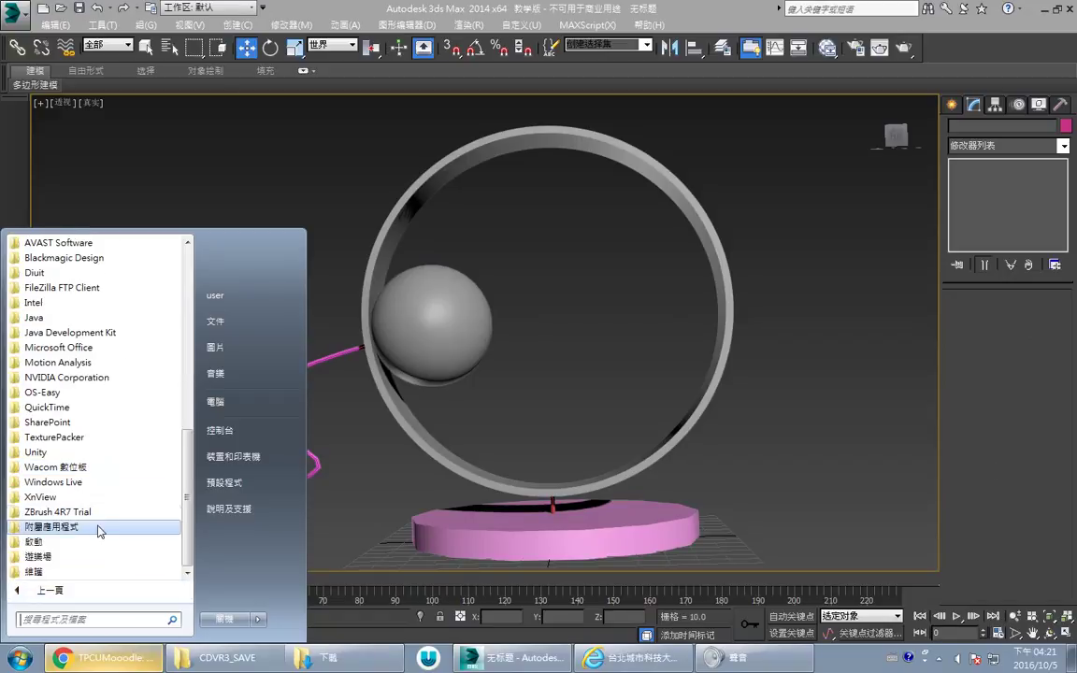
pyautogui.click(150, 576)
pyautogui.click(52, 317)
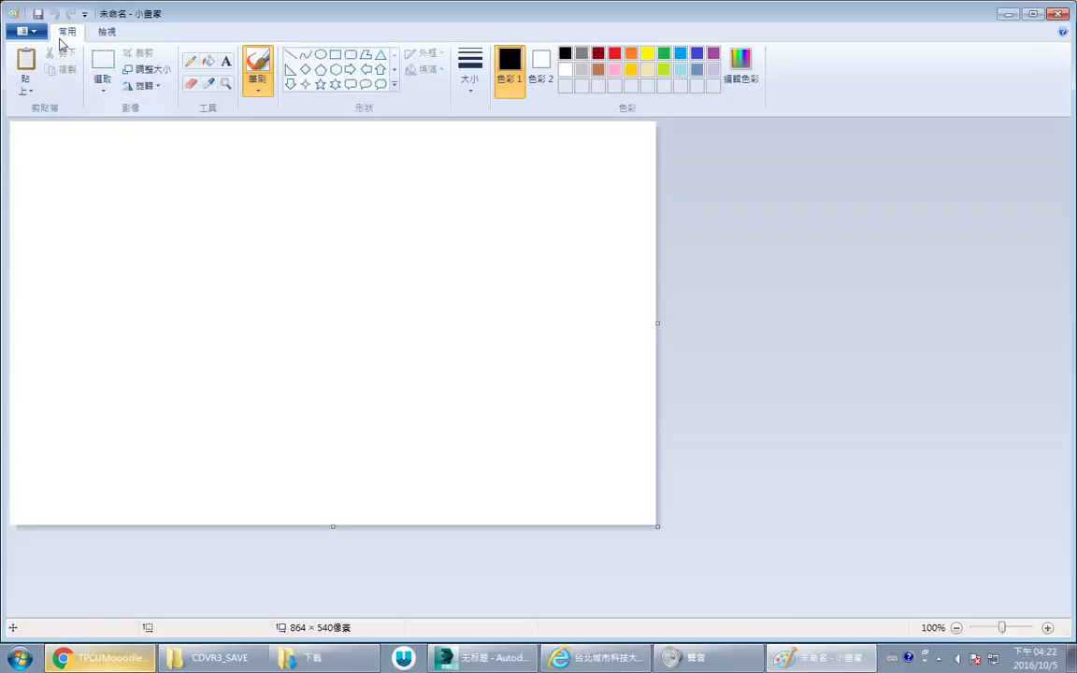
pyautogui.click(26, 58)
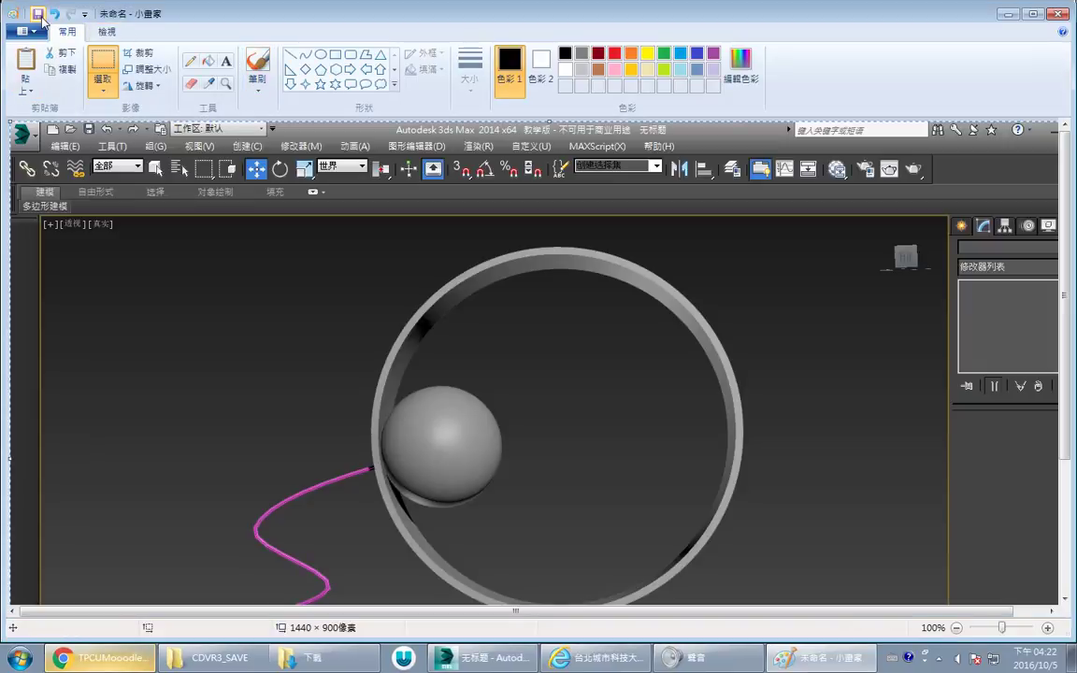
# Step: Save the image as the JPEG file 22333.jpg and switch to Chrome
pyautogui.hotkey('ctrl', 's')
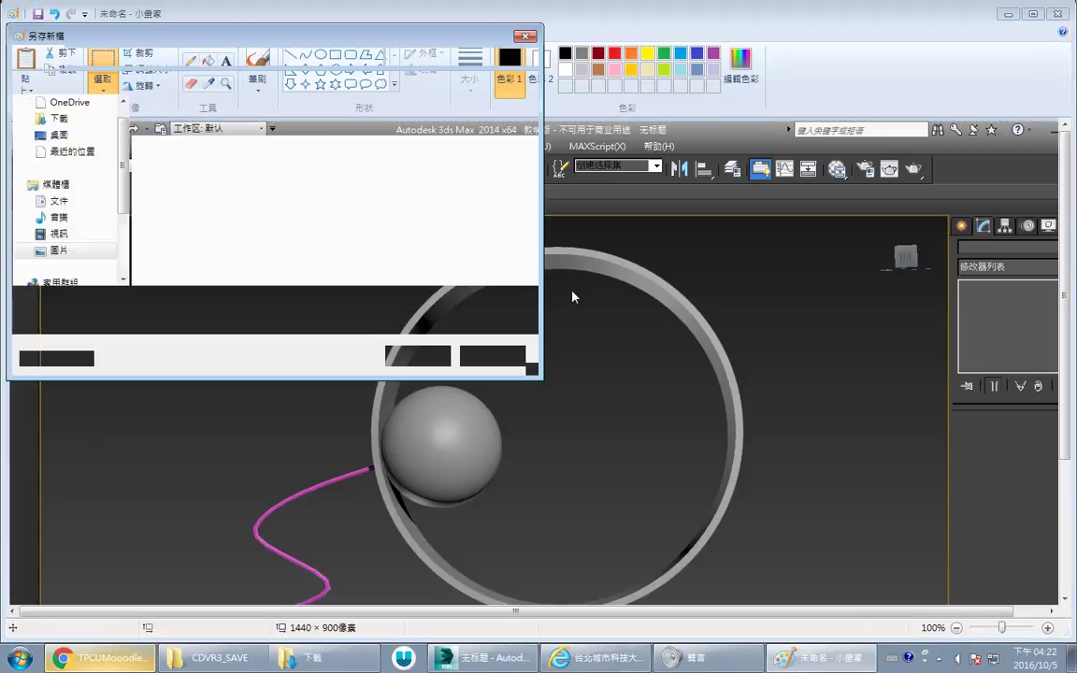
pyautogui.click(237, 326)
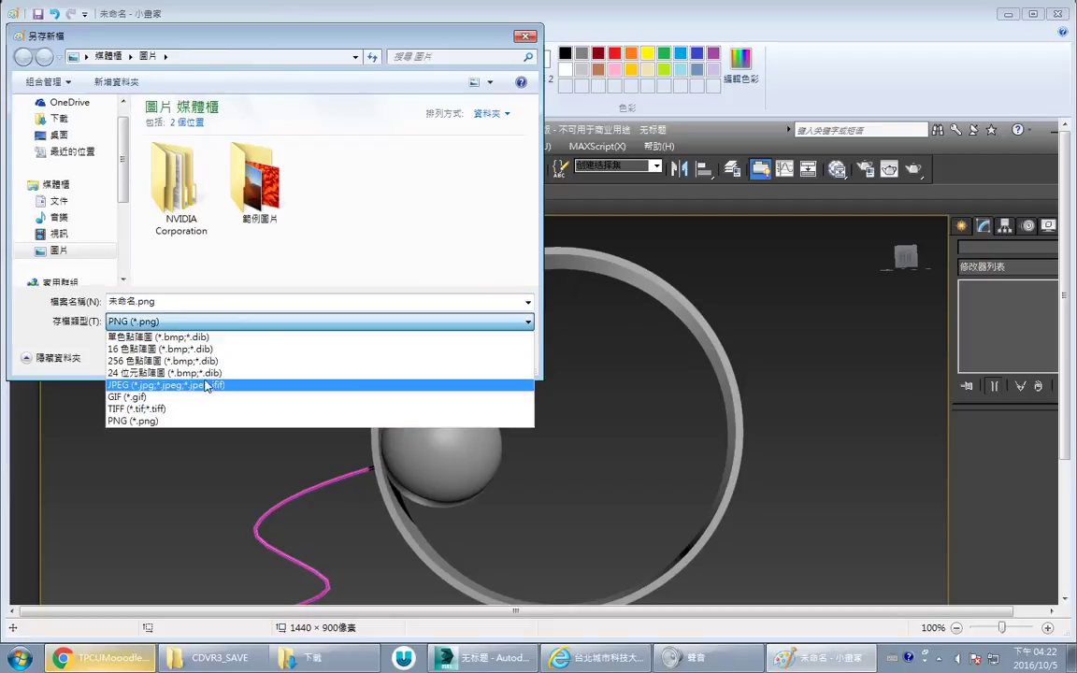
pyautogui.click(207, 386)
pyautogui.write('22333')
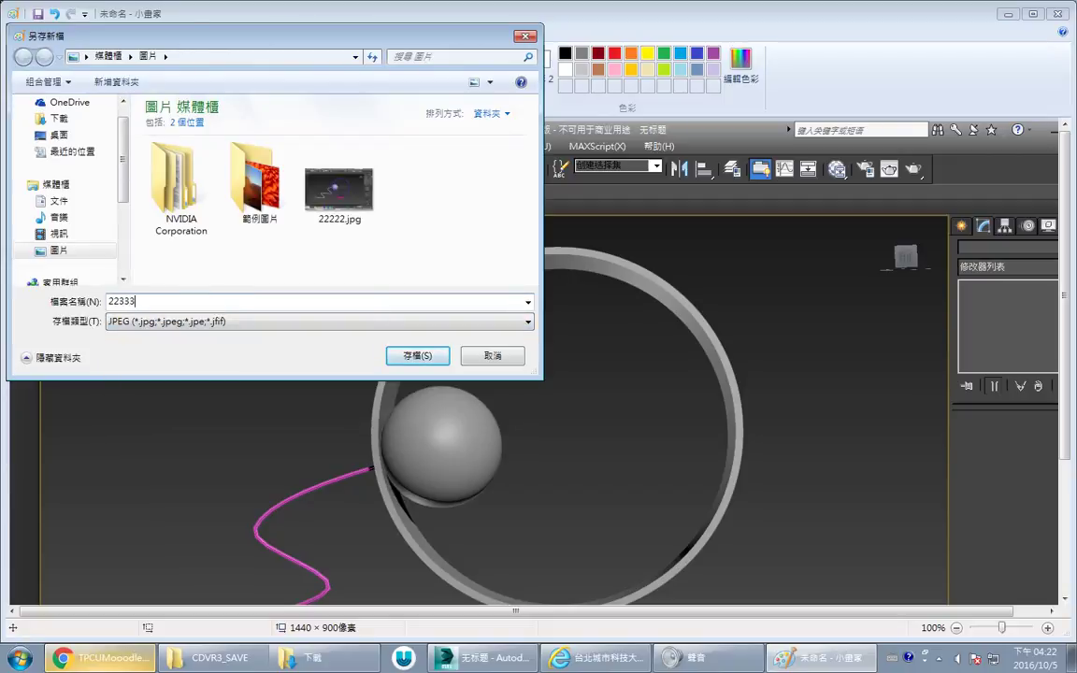
pyautogui.press('Return')
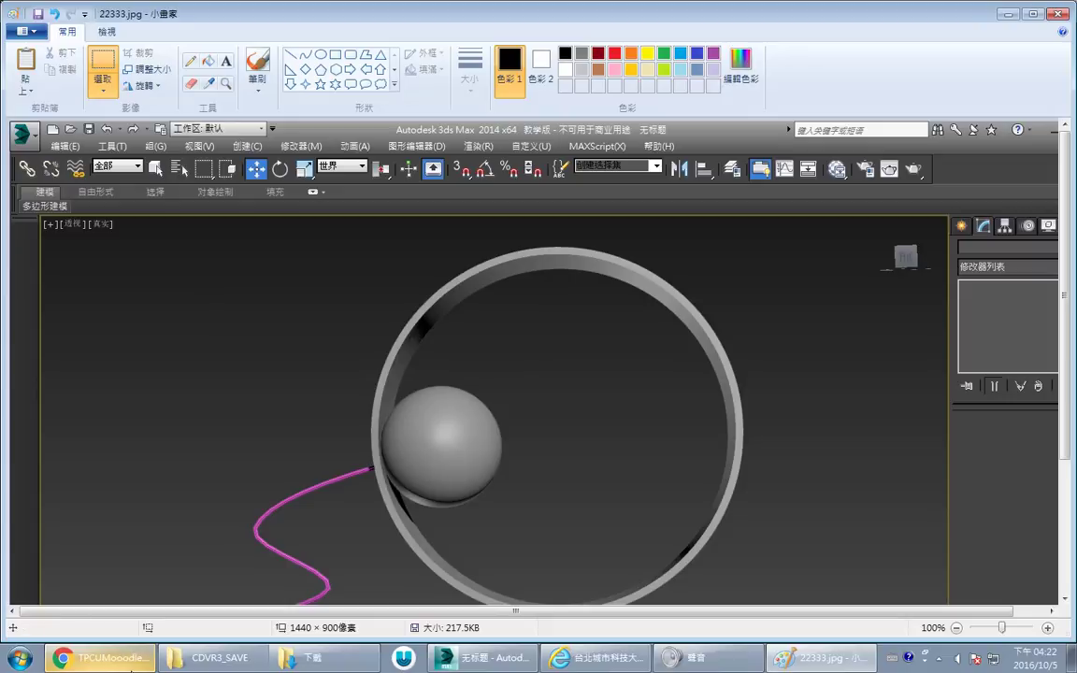
pyautogui.hotkey('alt', 'Tab')
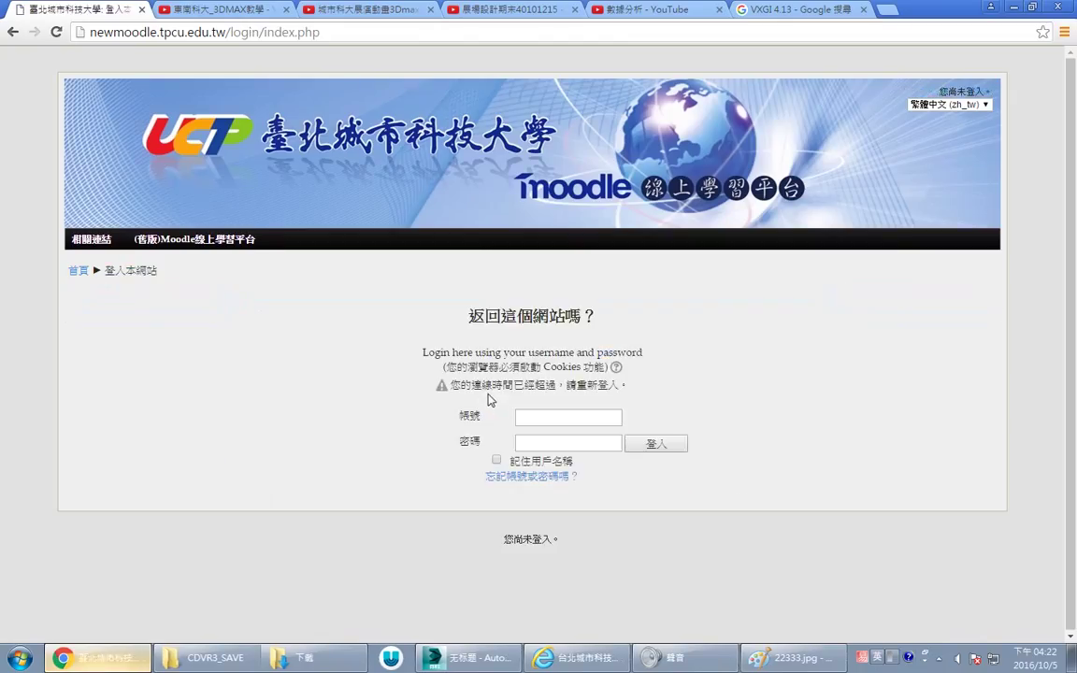
# Step: Enter the Moodle username and move to the password field
pyautogui.click(548, 418)
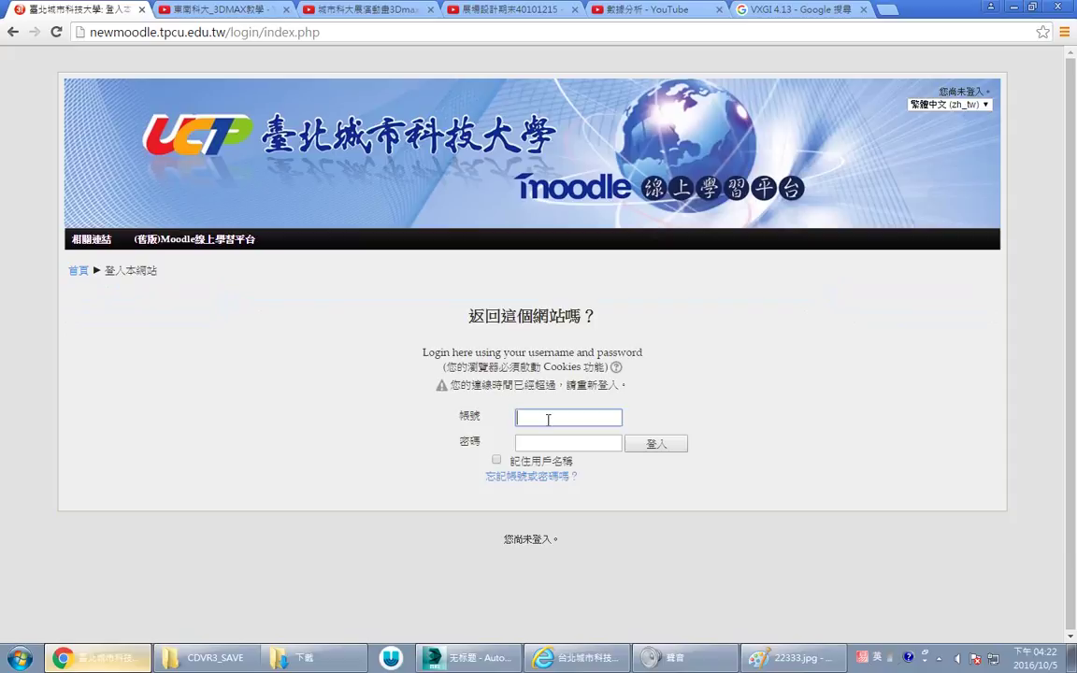
pyautogui.write('104013')
pyautogui.press('Tab')
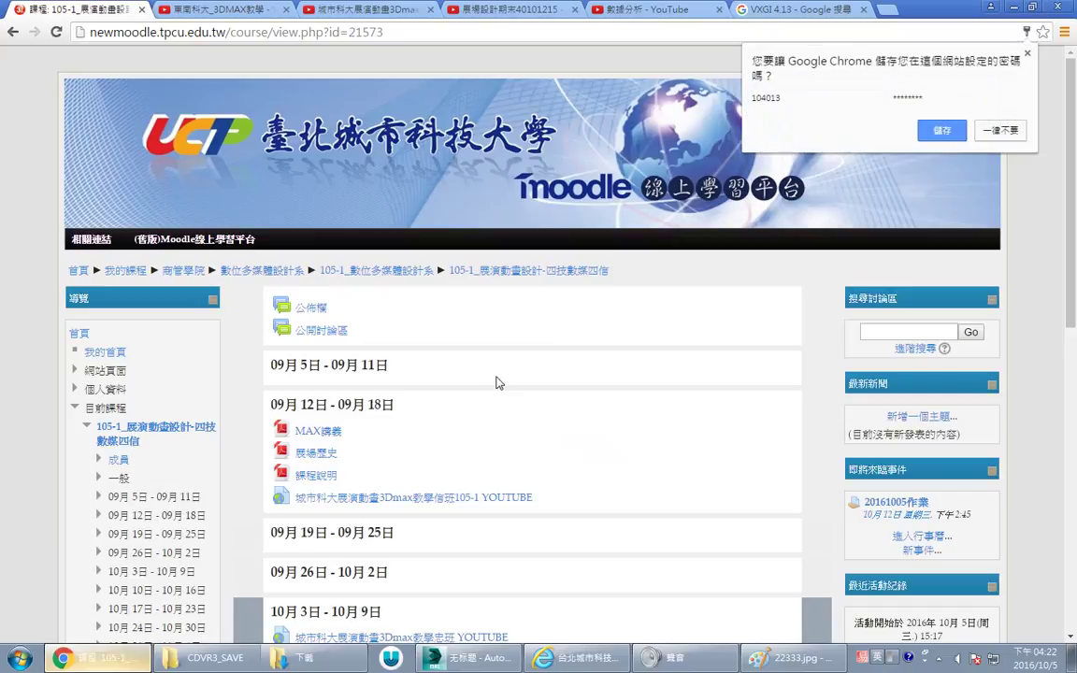
# Step: Open the 20161005作業 assignment to check its submission status, then return to the course page
pyautogui.scroll(-3, 531, 329)
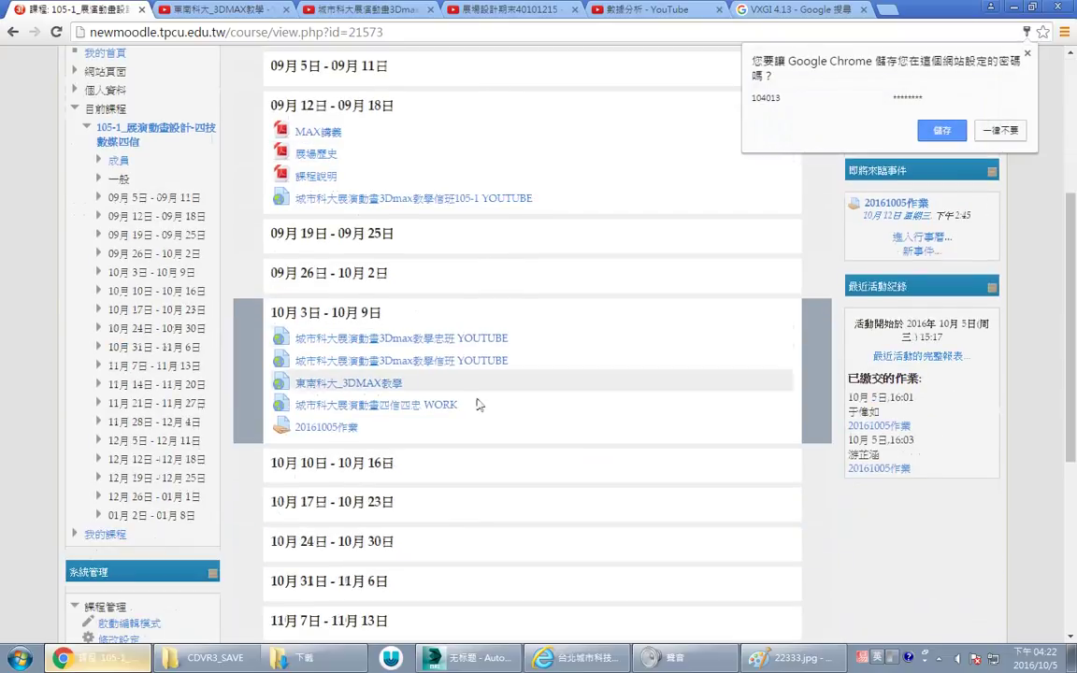
pyautogui.click(338, 429)
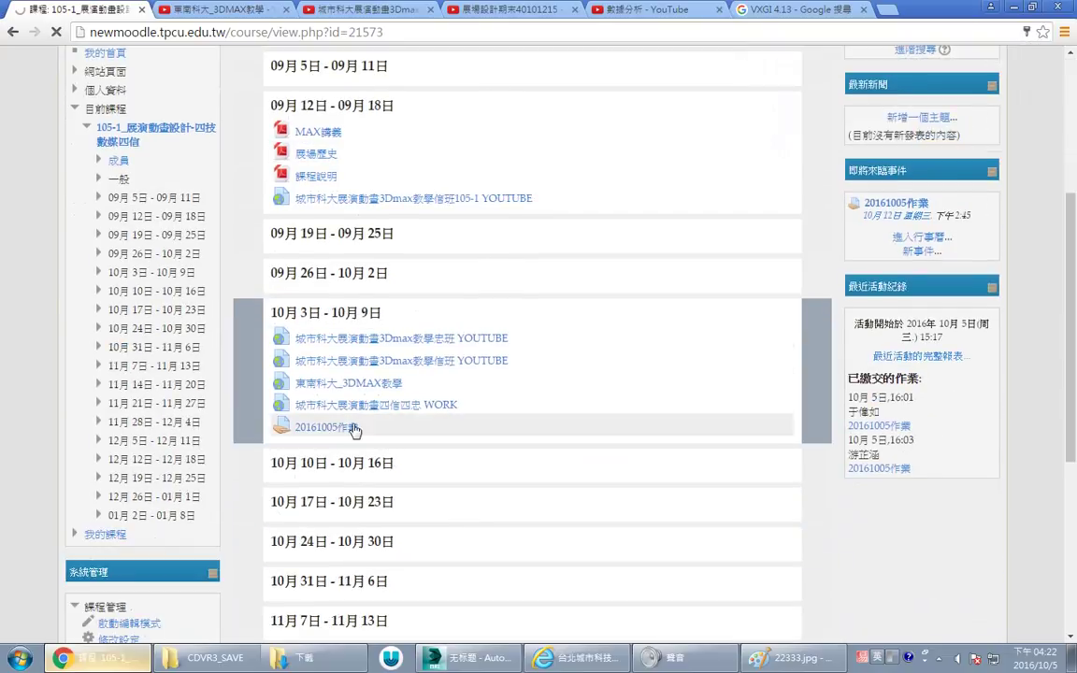
pyautogui.scroll(-2, 428, 422)
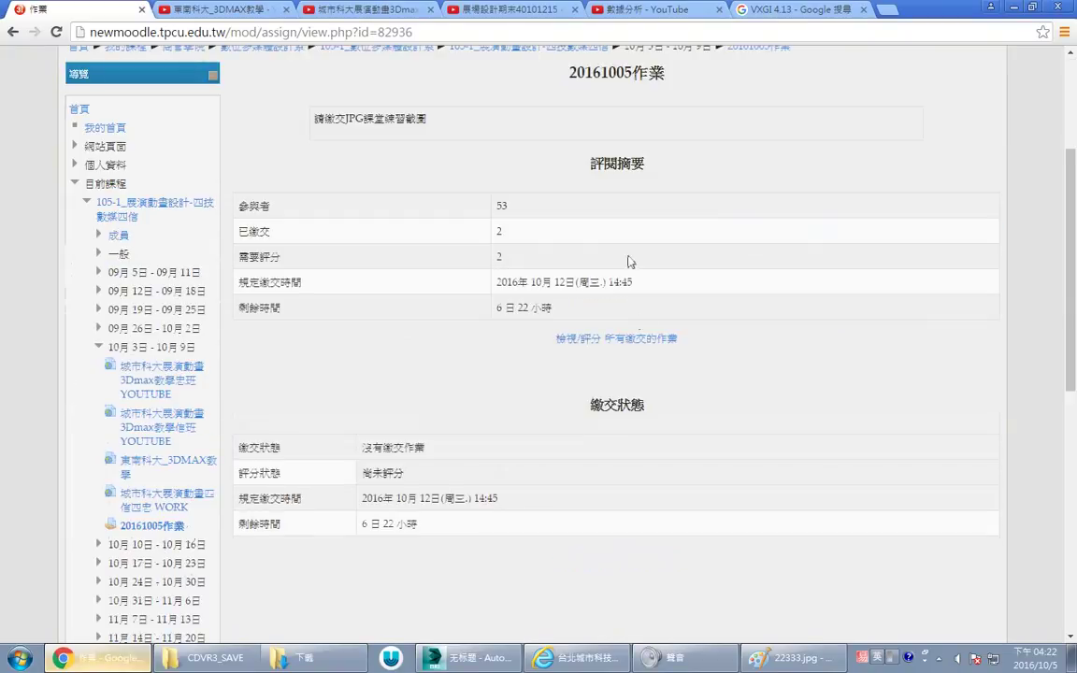
pyautogui.scroll(1, 963, 324)
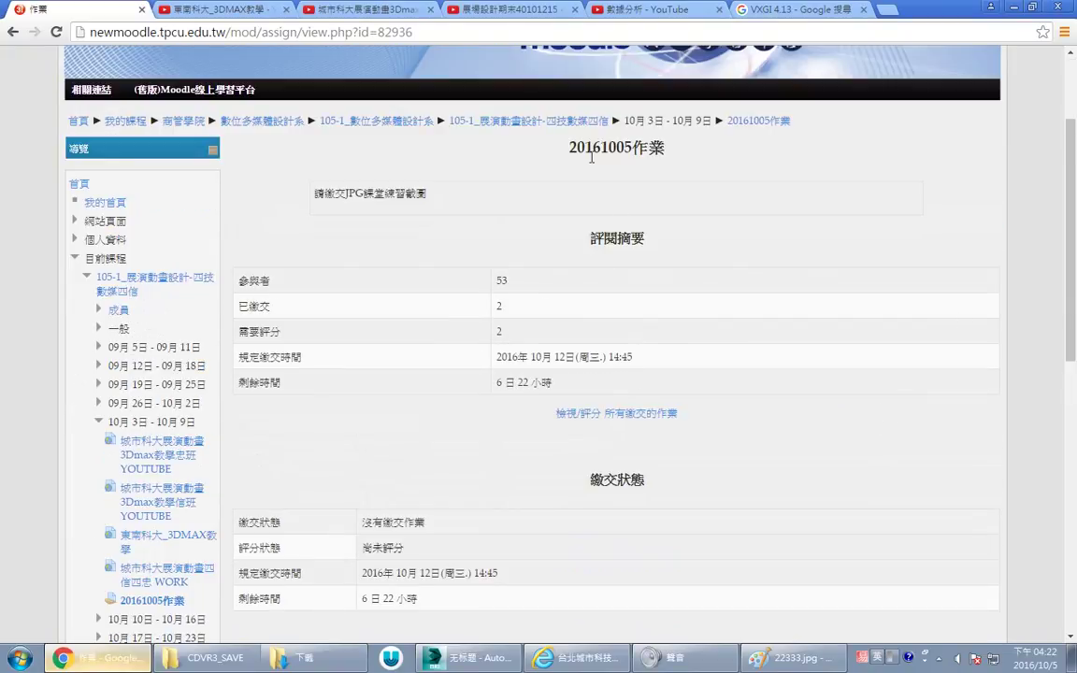
pyautogui.click(591, 127)
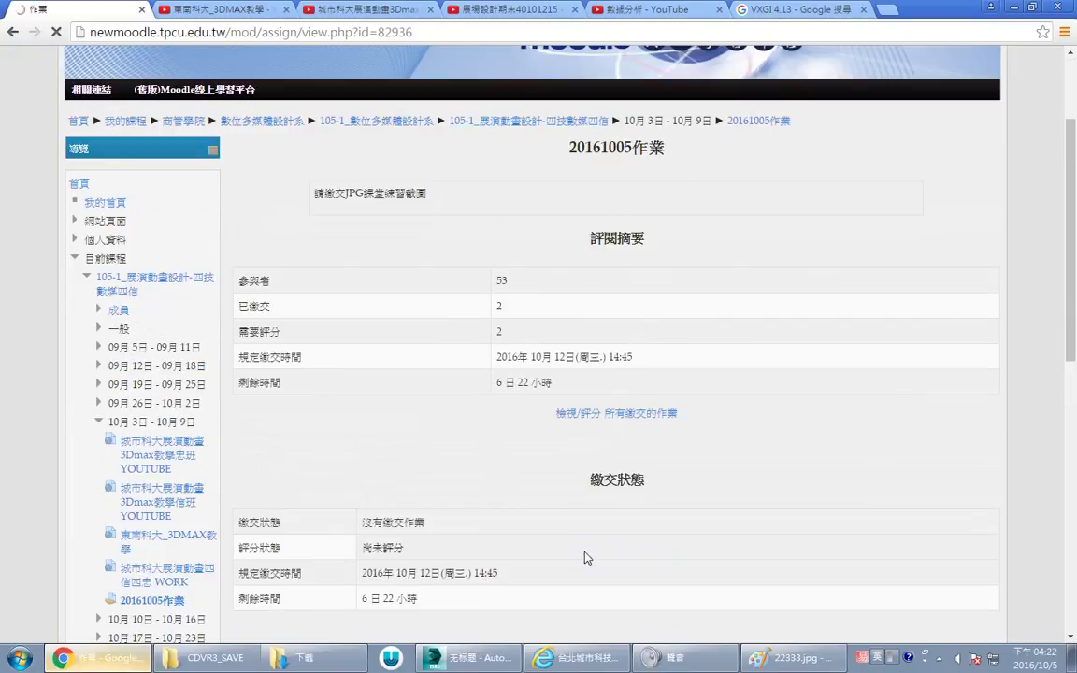